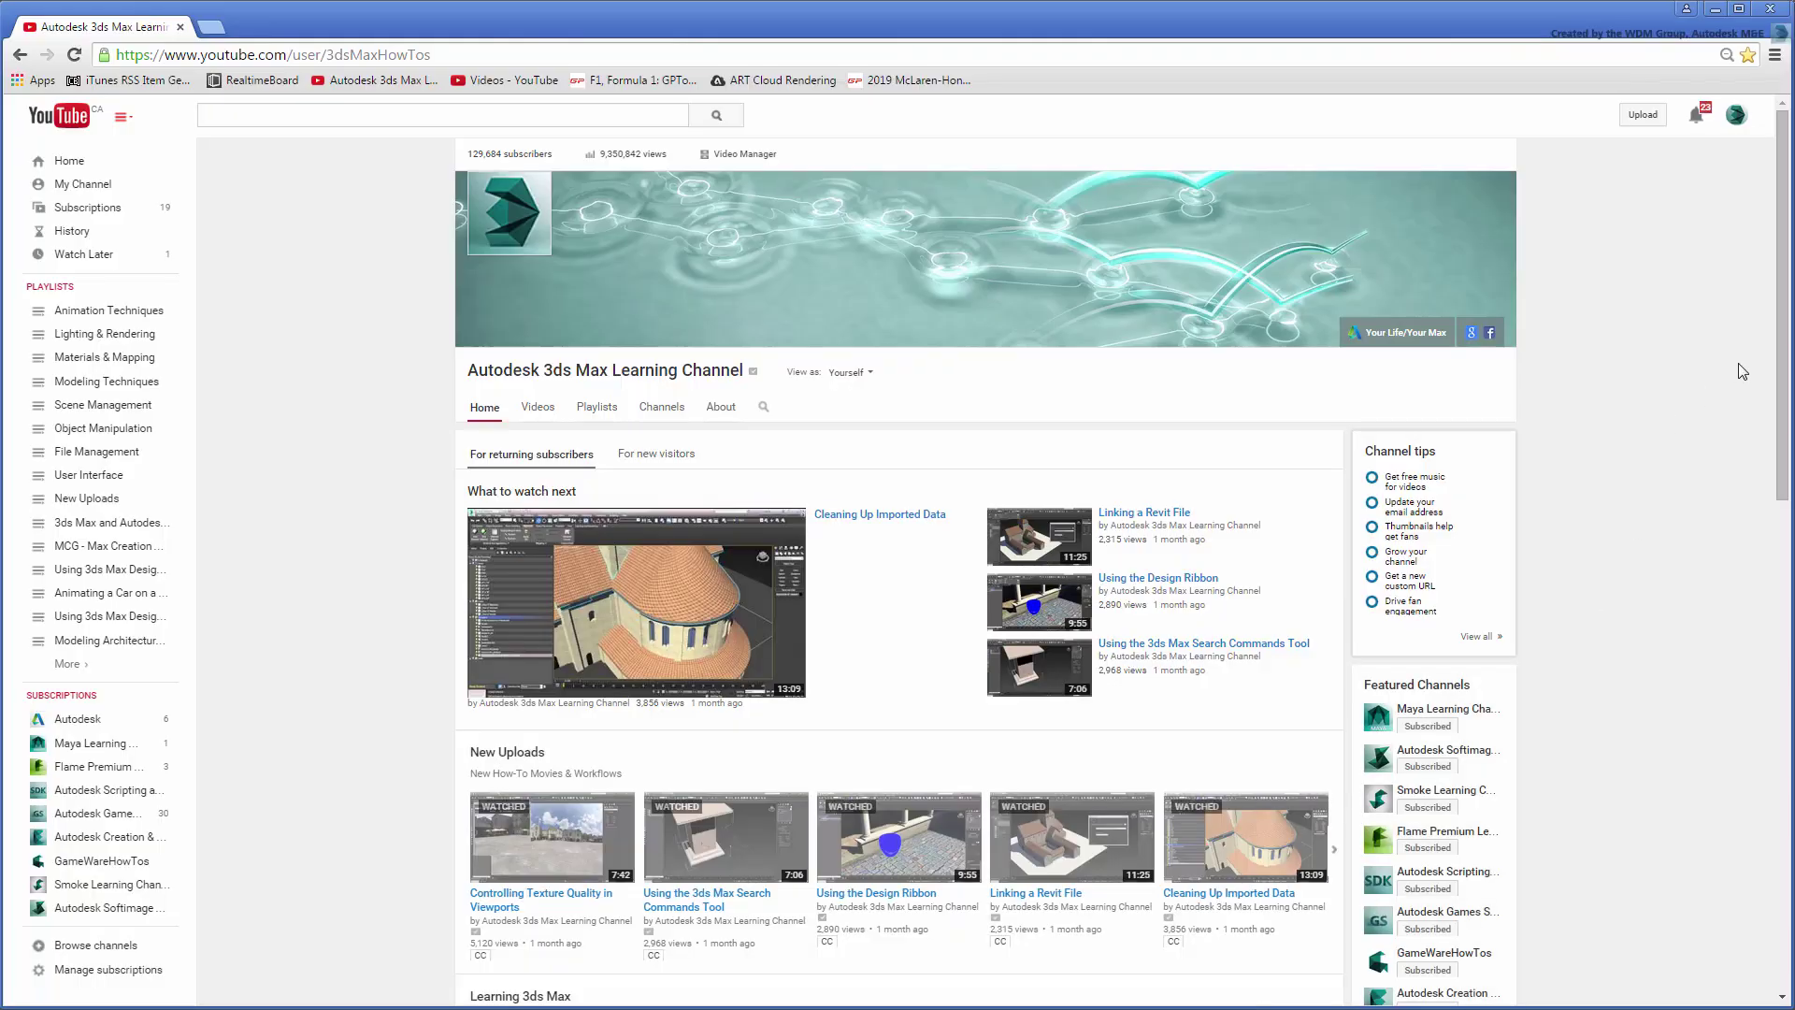
# Step: Look through the "Rigging a Character for Games" playlist on the channel page, and close the browser to return to 3ds Max
pyautogui.moveTo(1783, 387); pyautogui.dragTo(1787, 680)
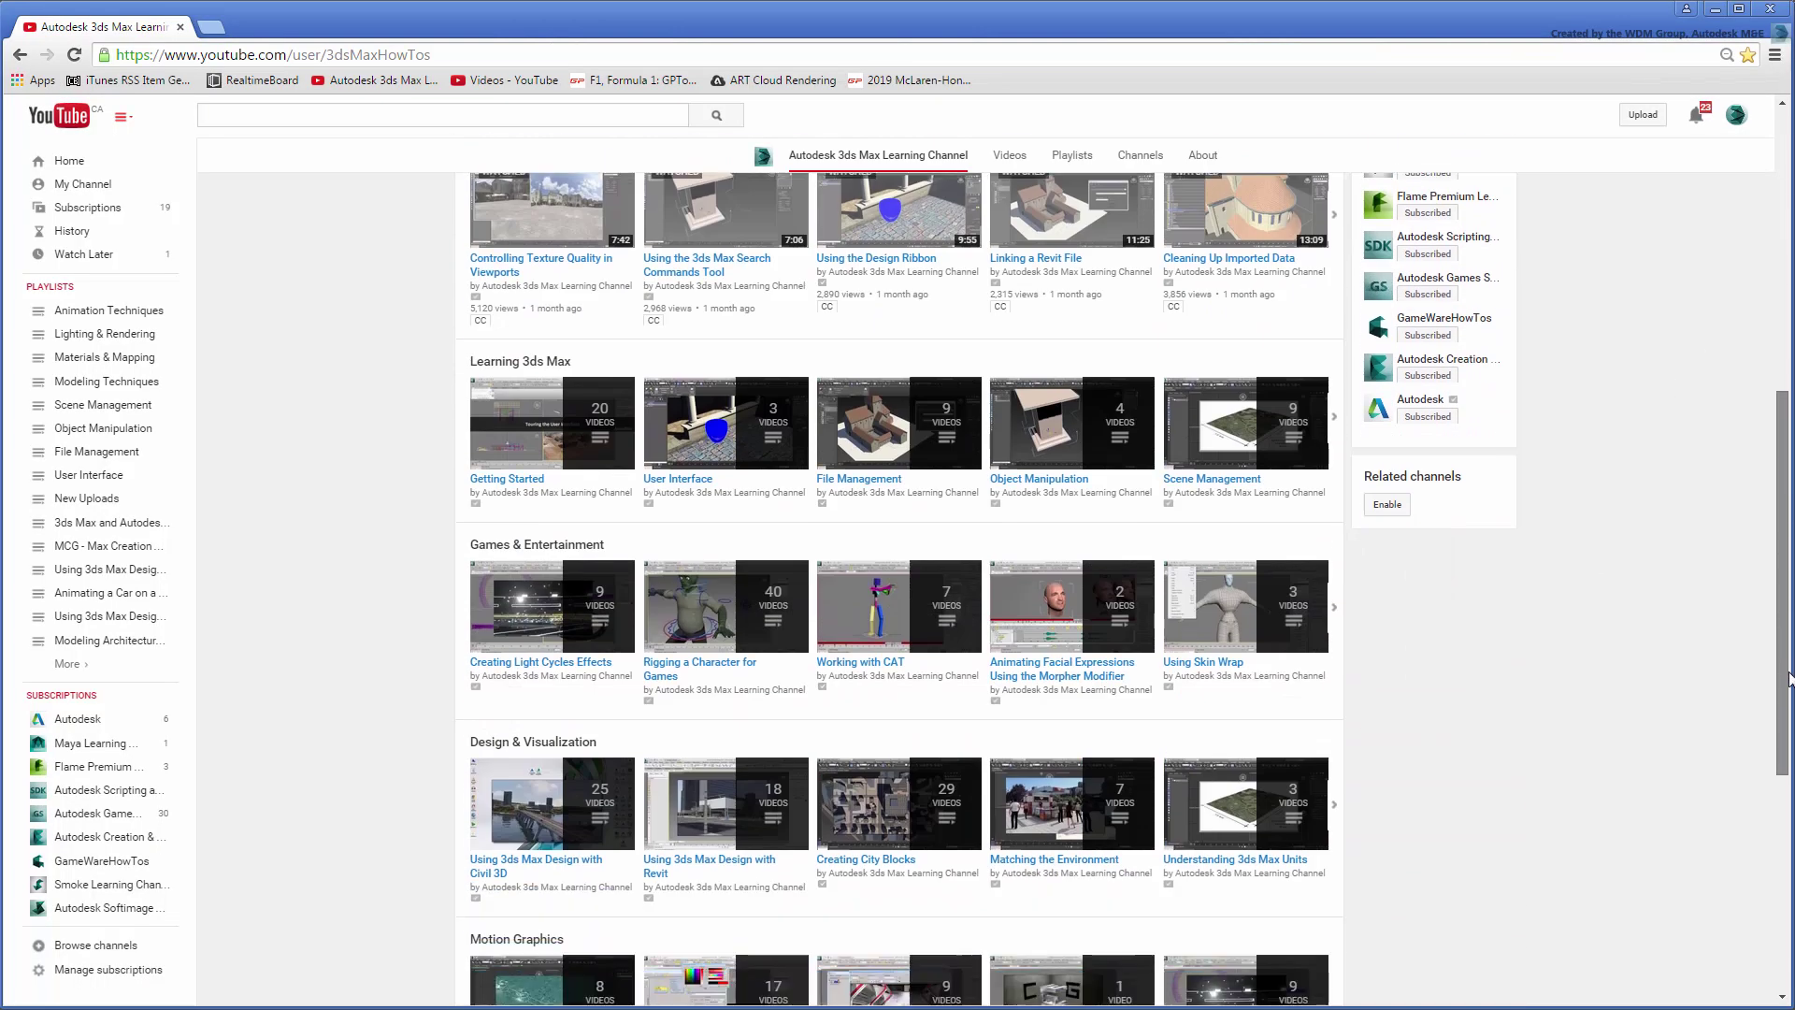
pyautogui.click(710, 669)
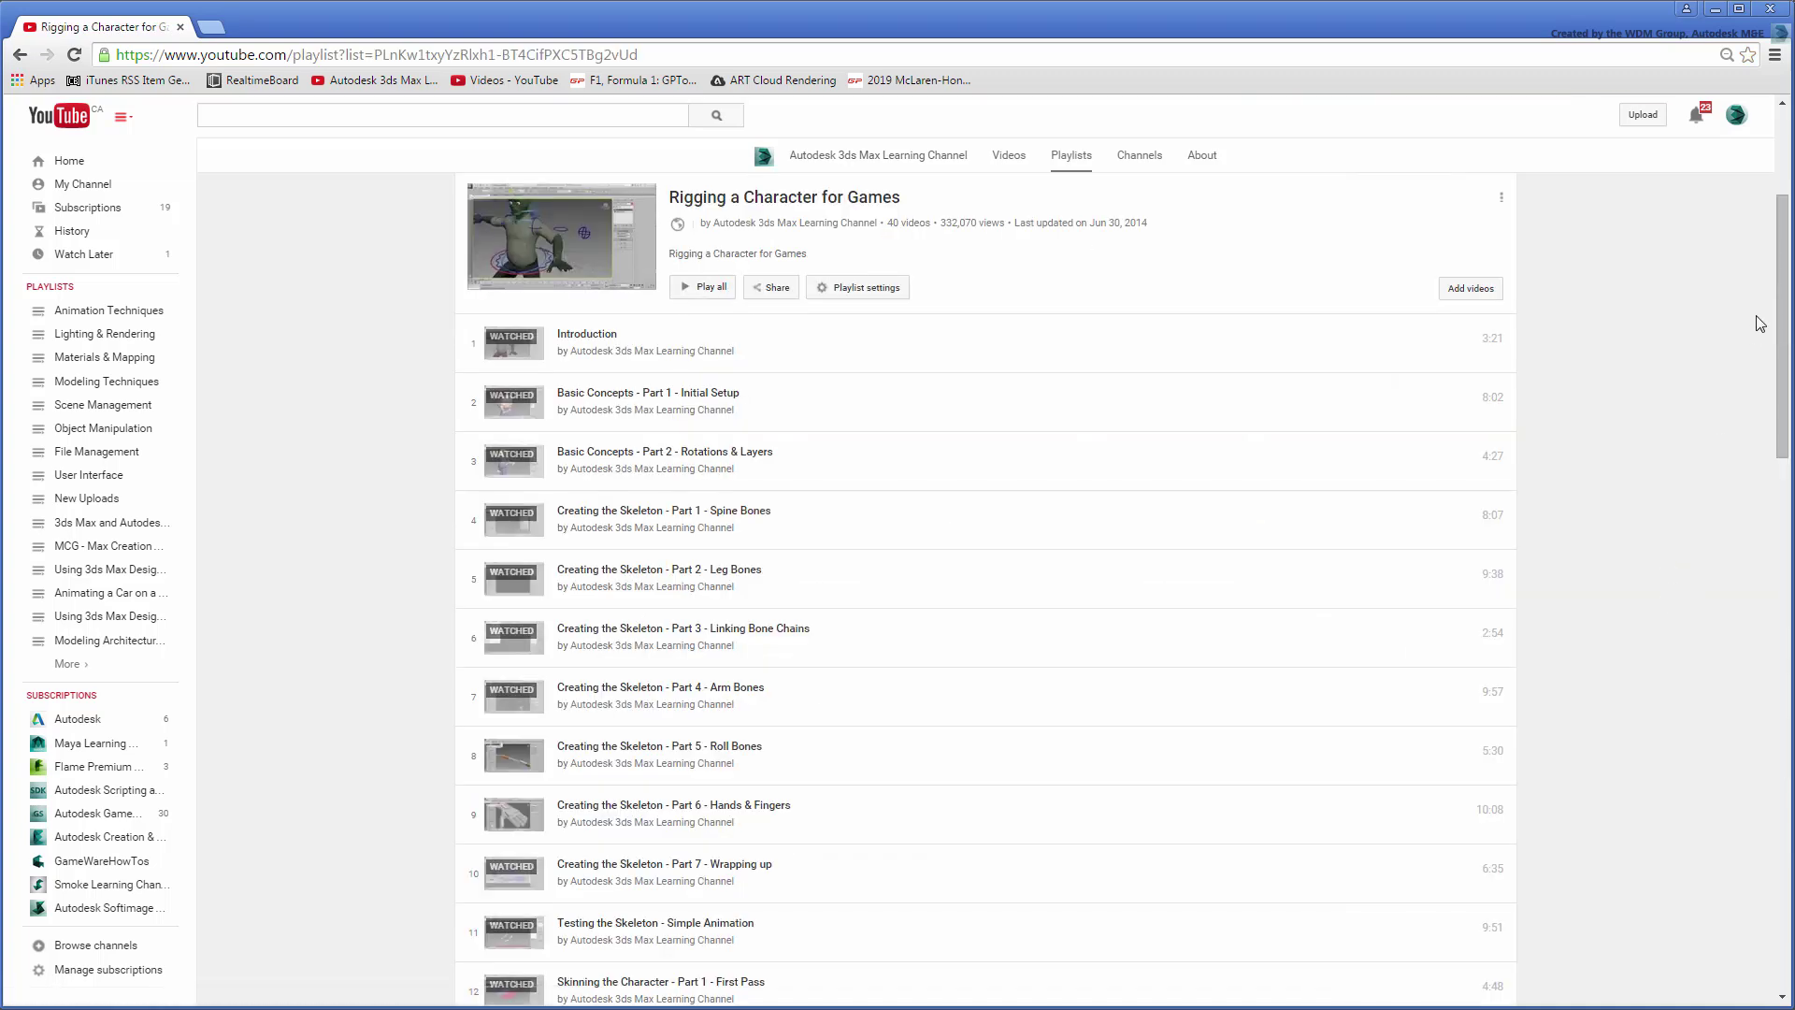
pyautogui.moveTo(1787, 305); pyautogui.dragTo(1787, 526)
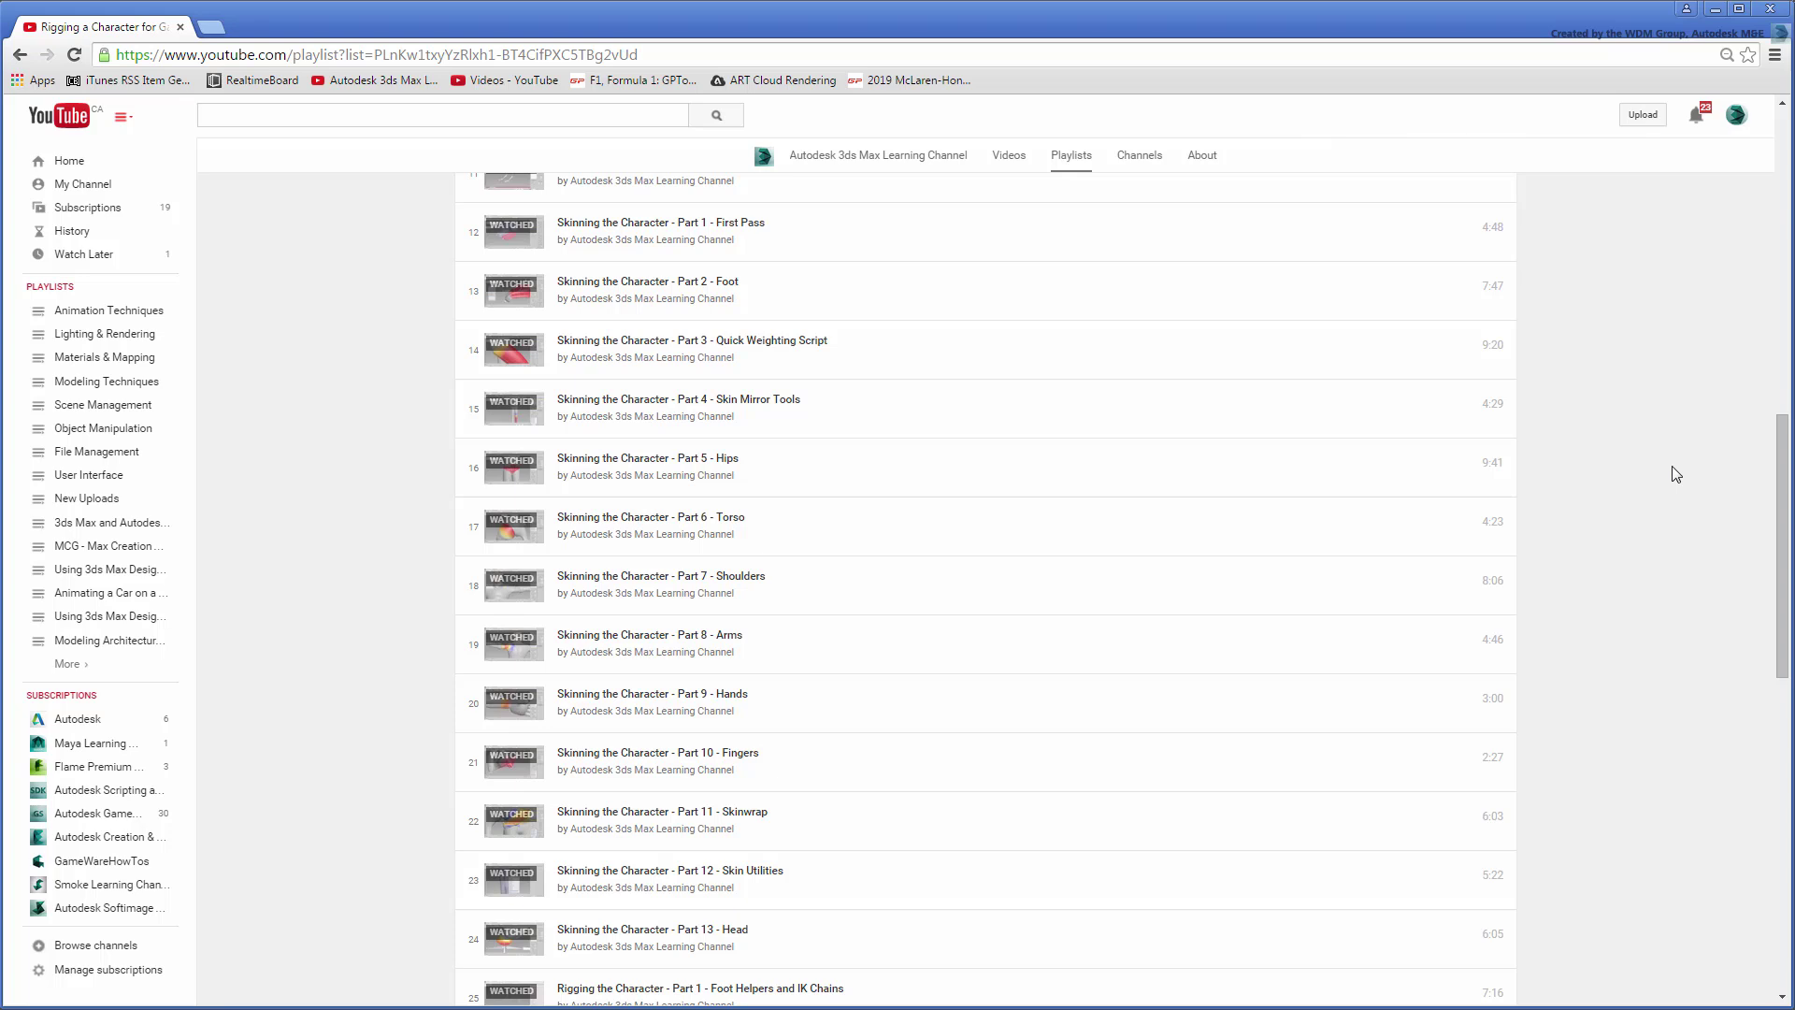
pyautogui.click(1769, 9)
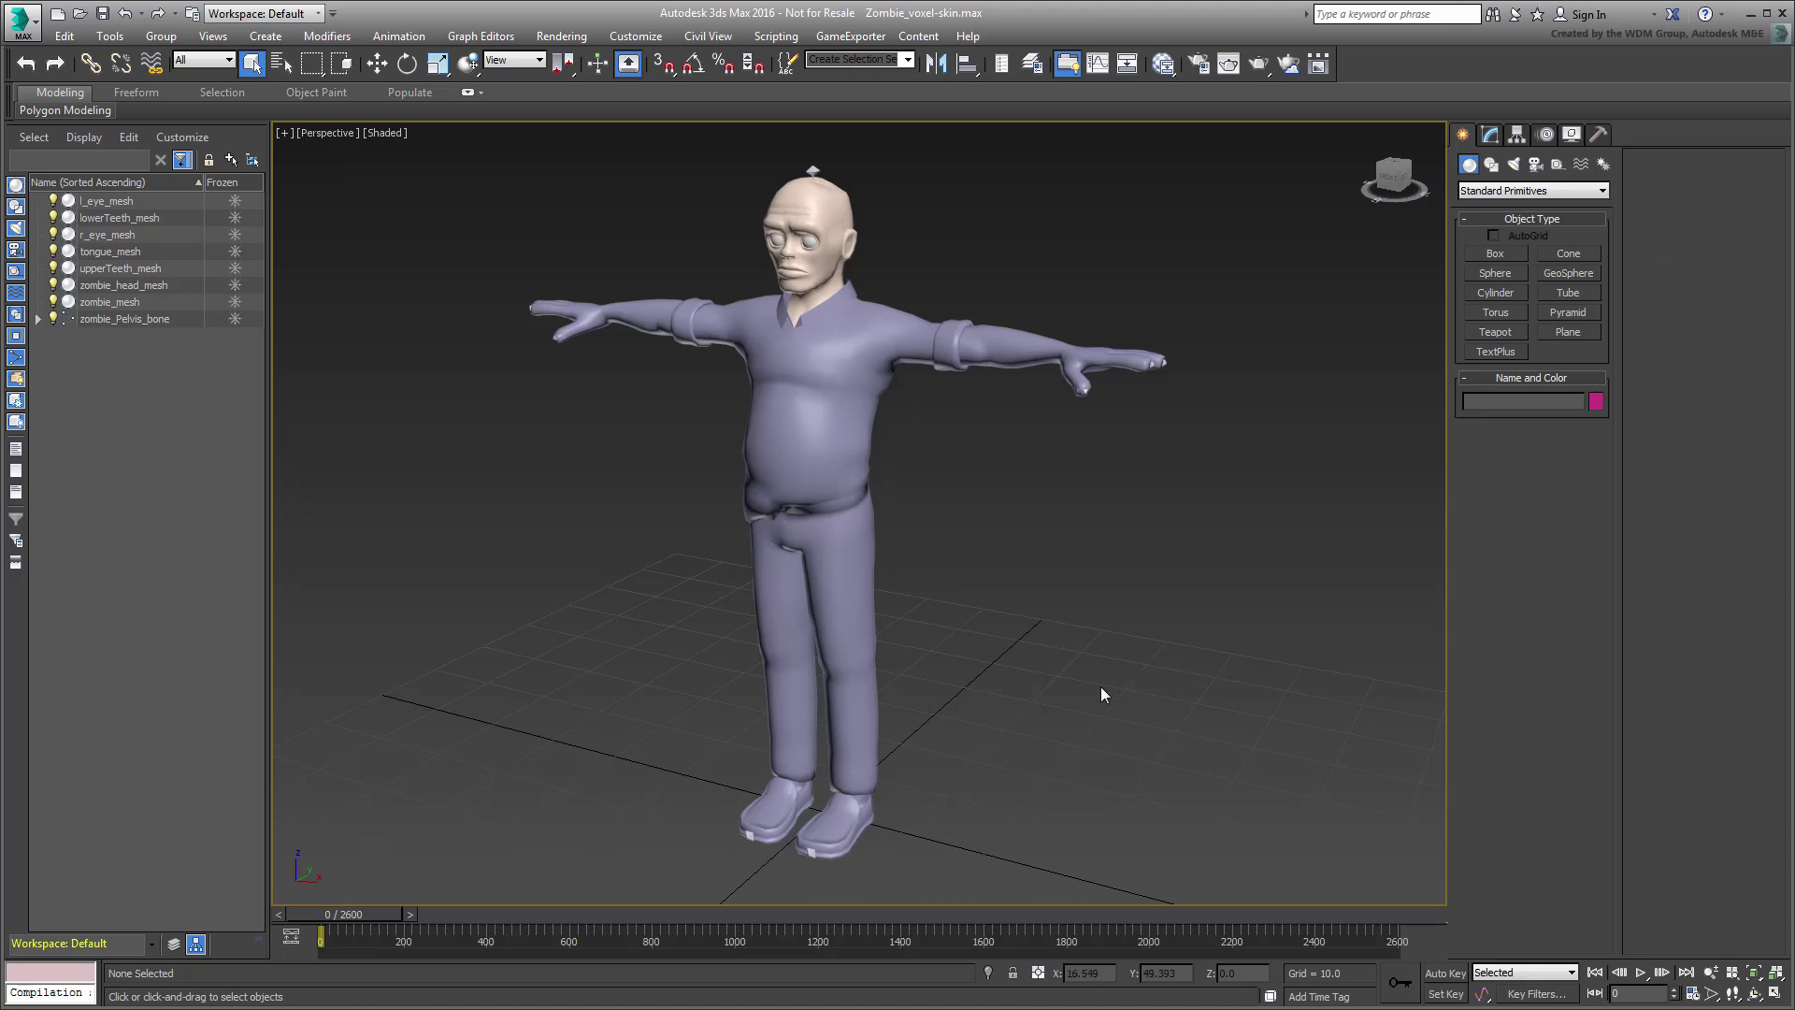
# Step: Apply a Skin modifier to the zombie's body mesh
pyautogui.click(862, 619)
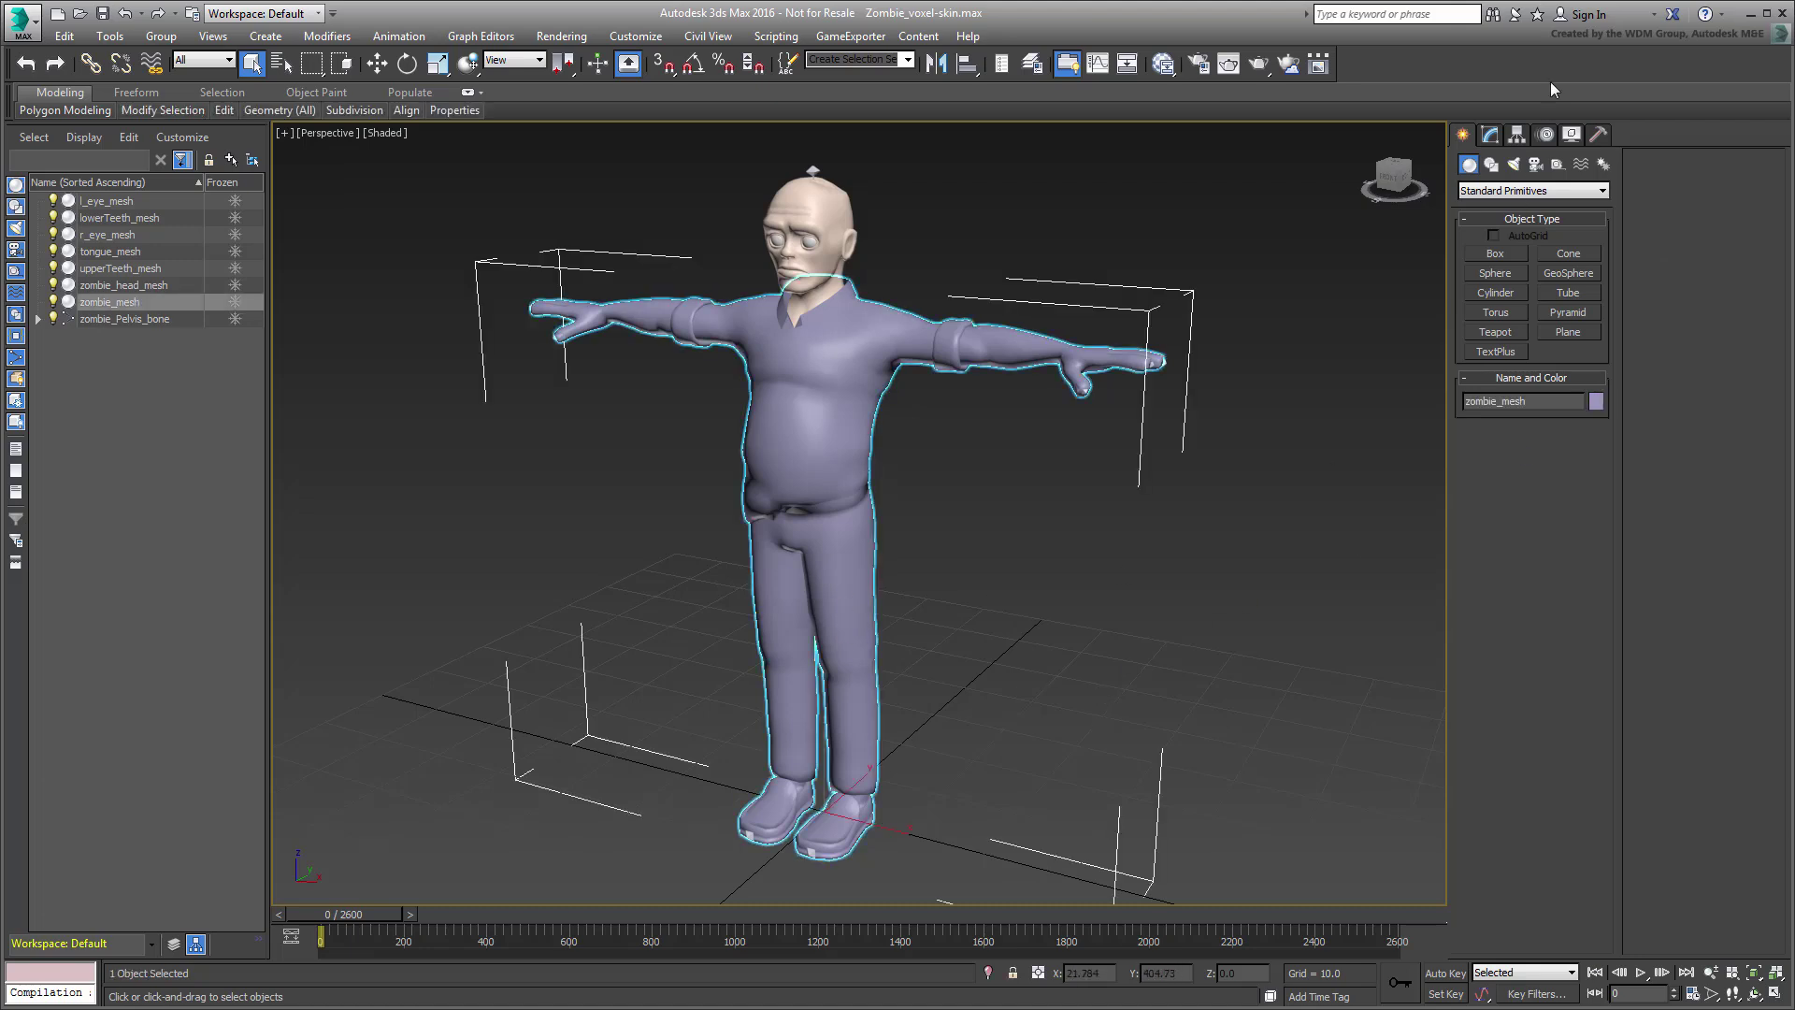
pyautogui.click(1492, 135)
pyautogui.click(1530, 183)
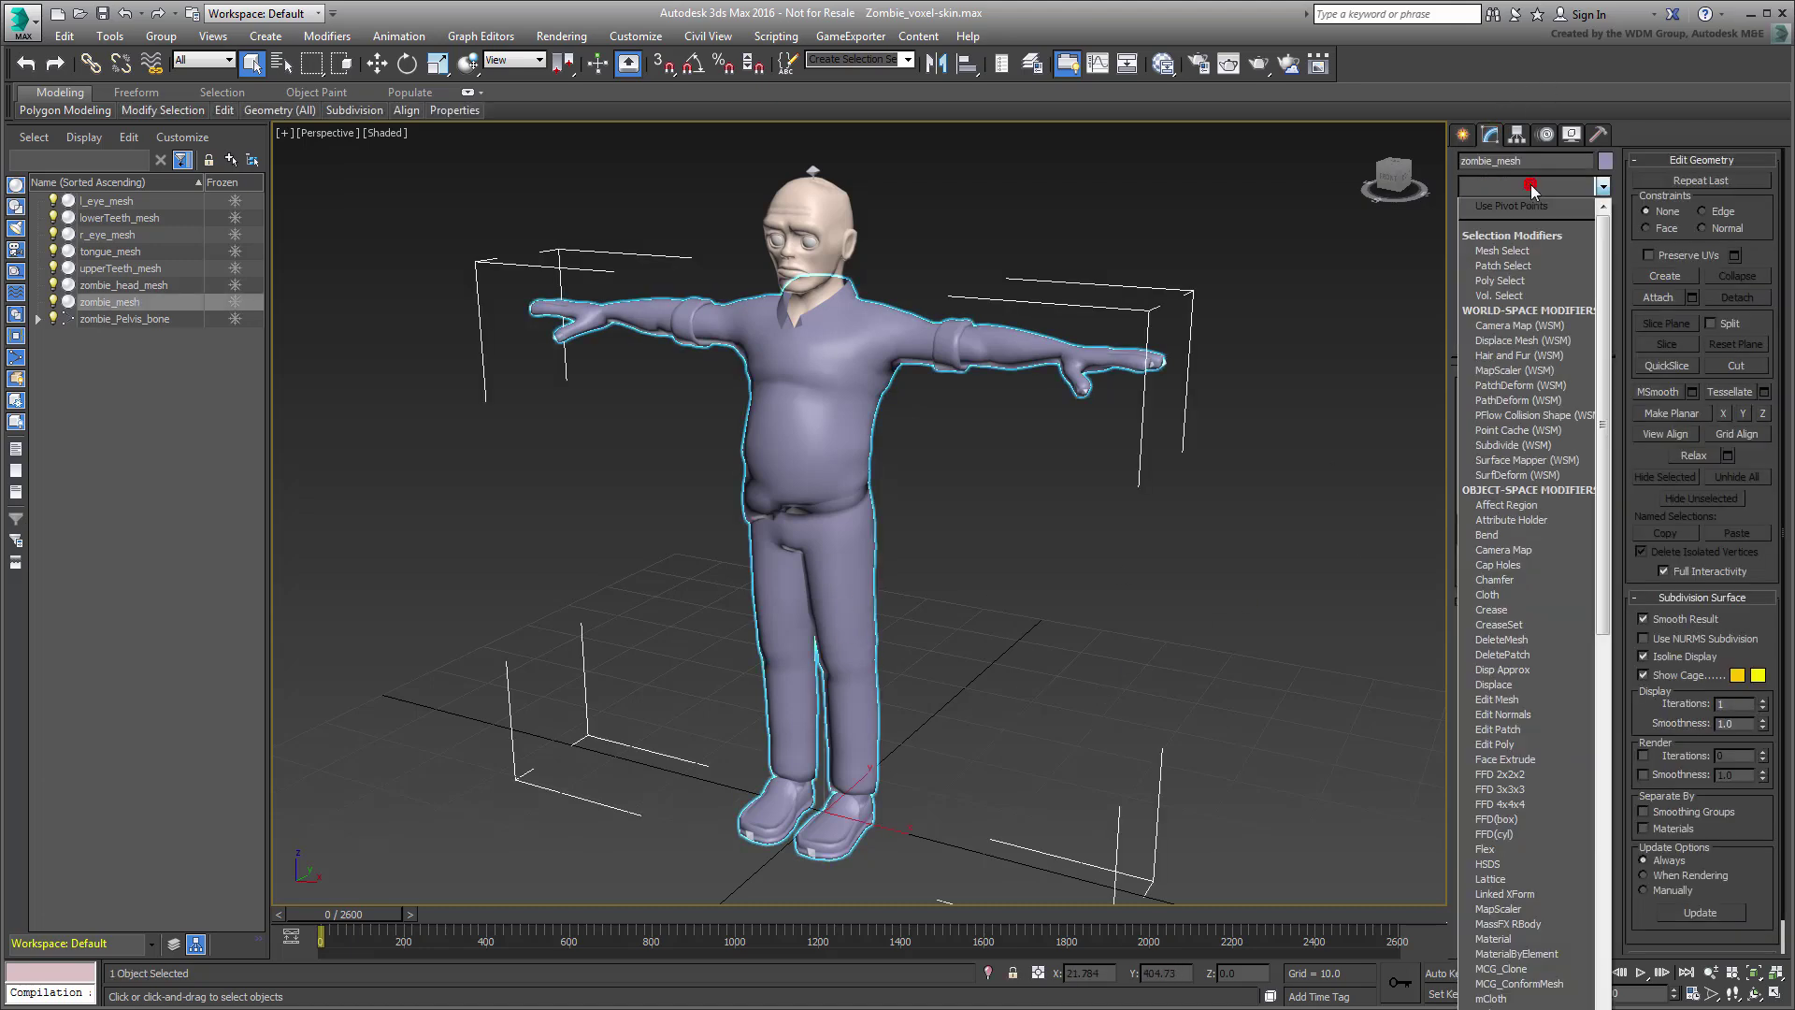
pyautogui.press('s')
pyautogui.click(1496, 581)
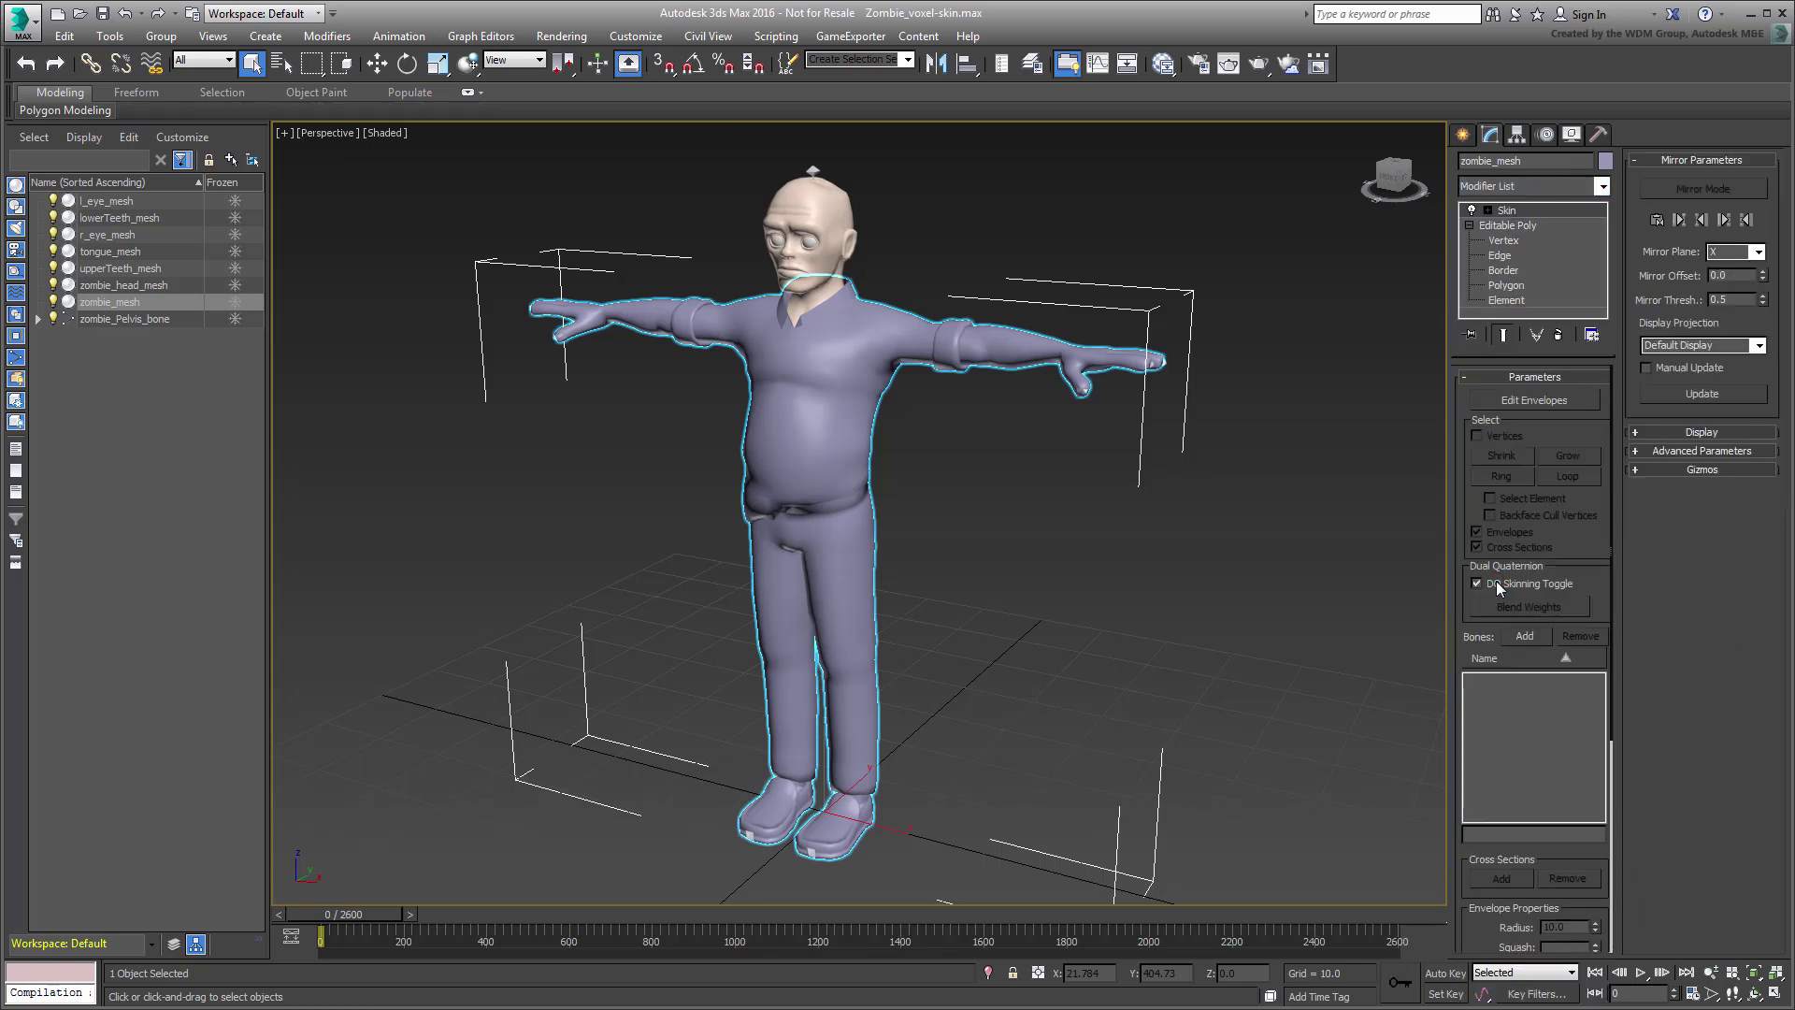
# Step: Add all the bones of the SKIN_BODY_BONES selection set to the Skin modifier
pyautogui.click(1525, 636)
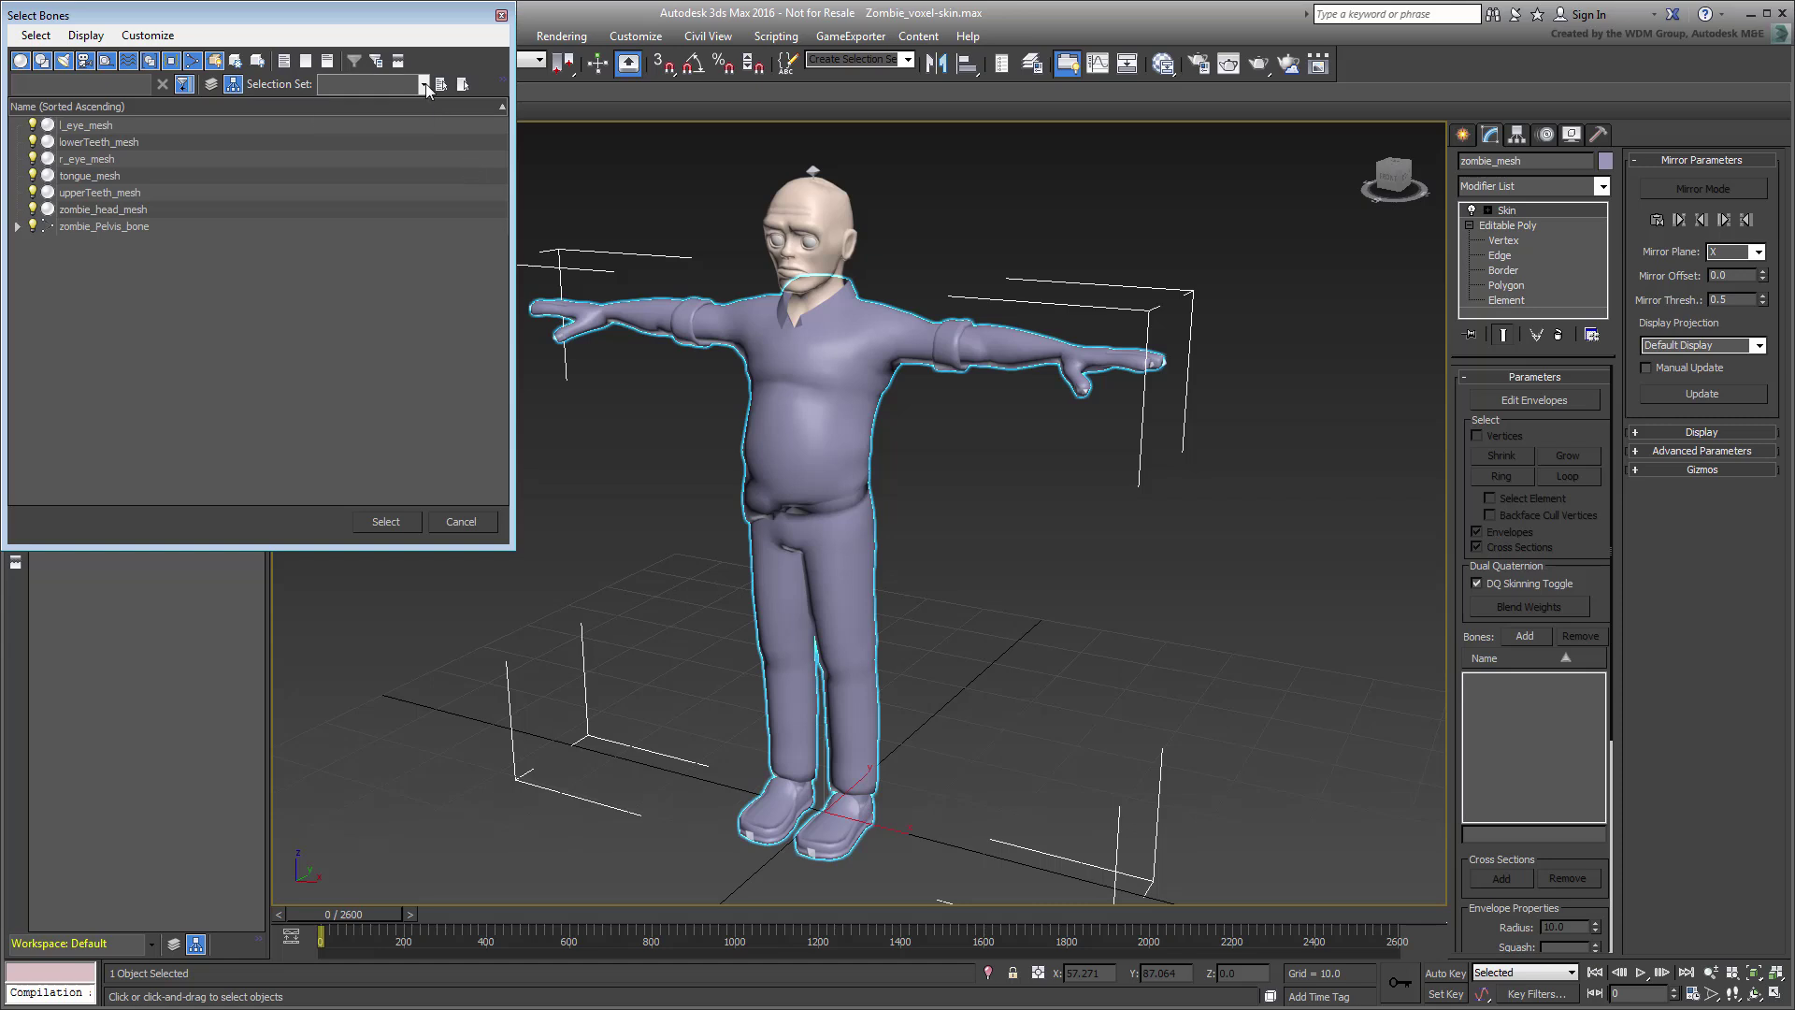
pyautogui.click(423, 84)
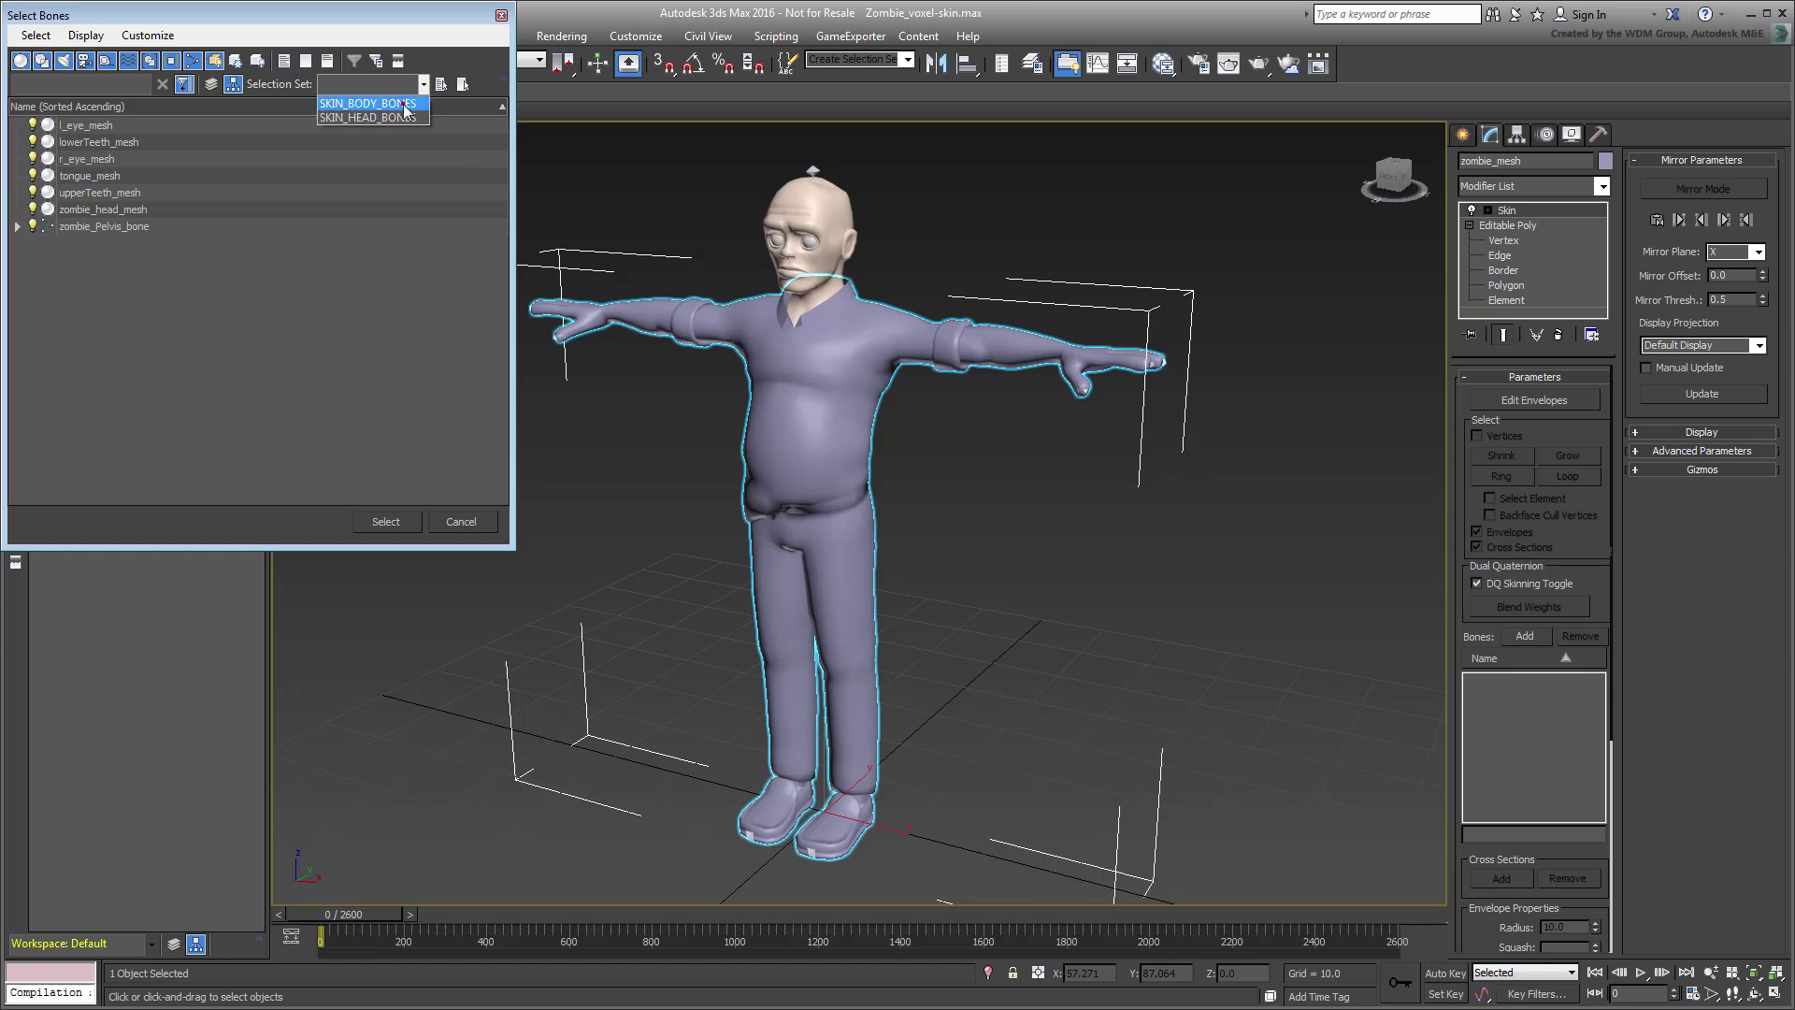
pyautogui.click(403, 105)
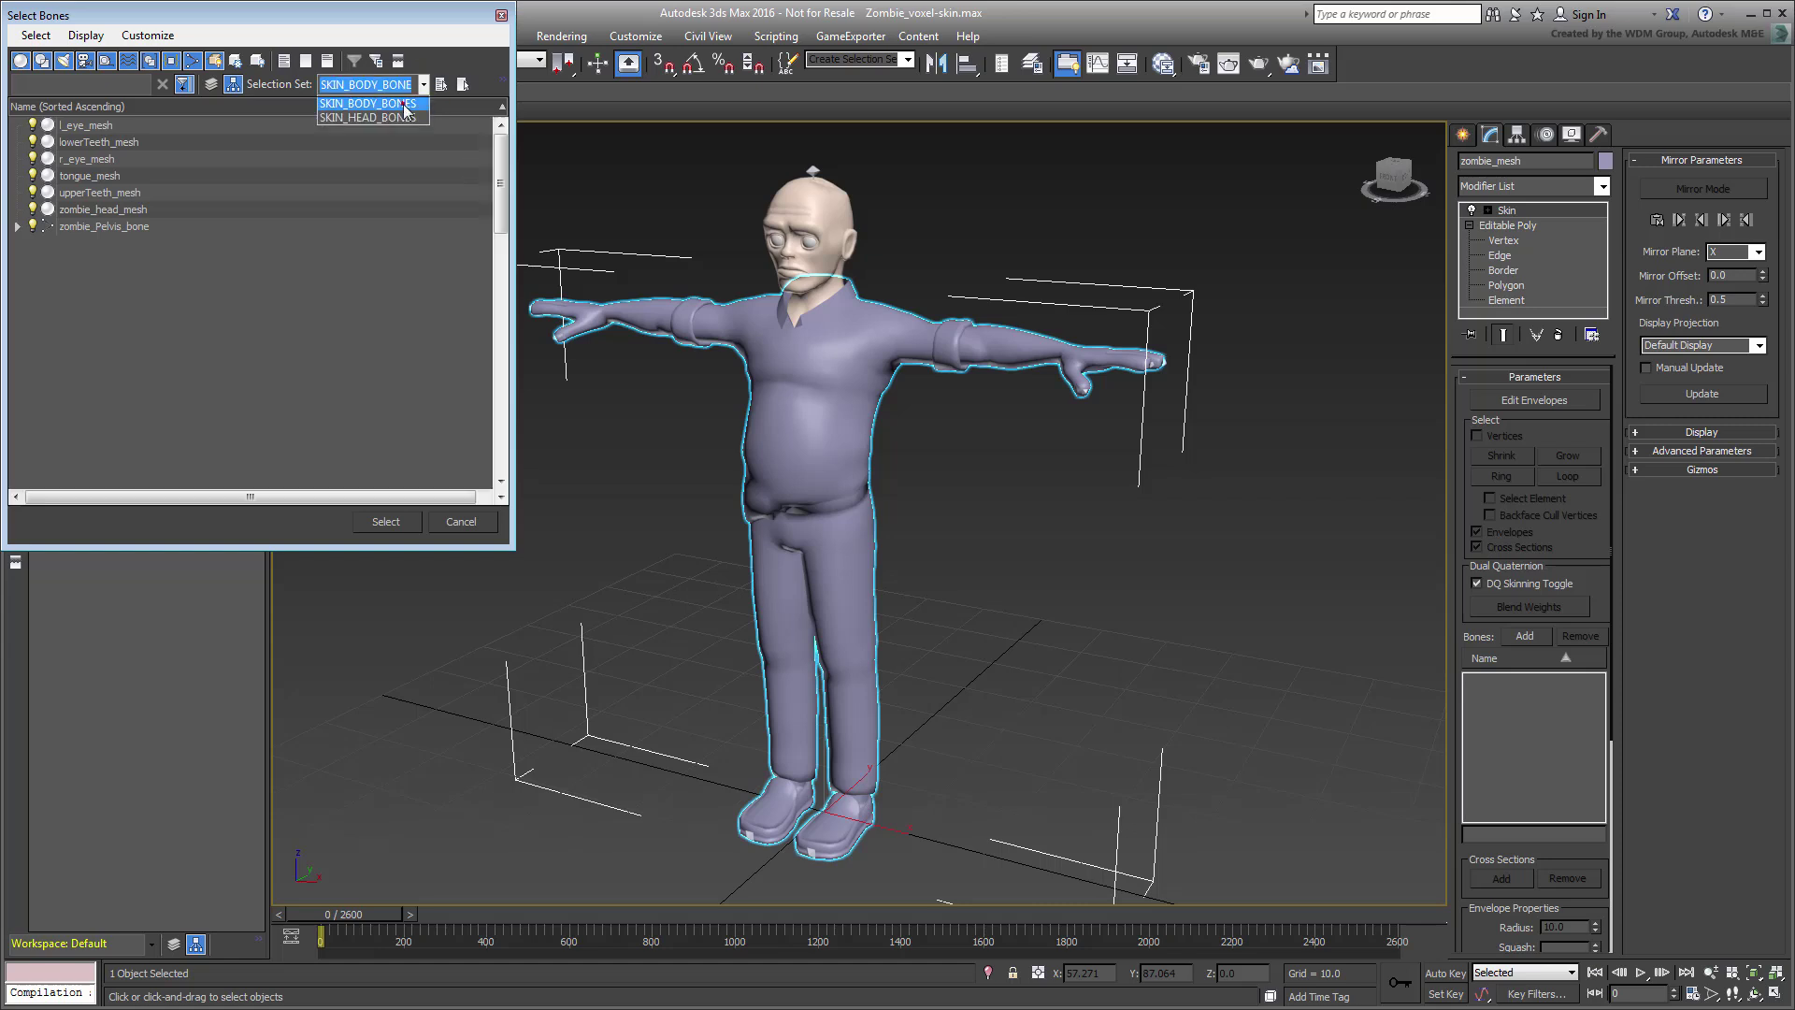
pyautogui.click(381, 524)
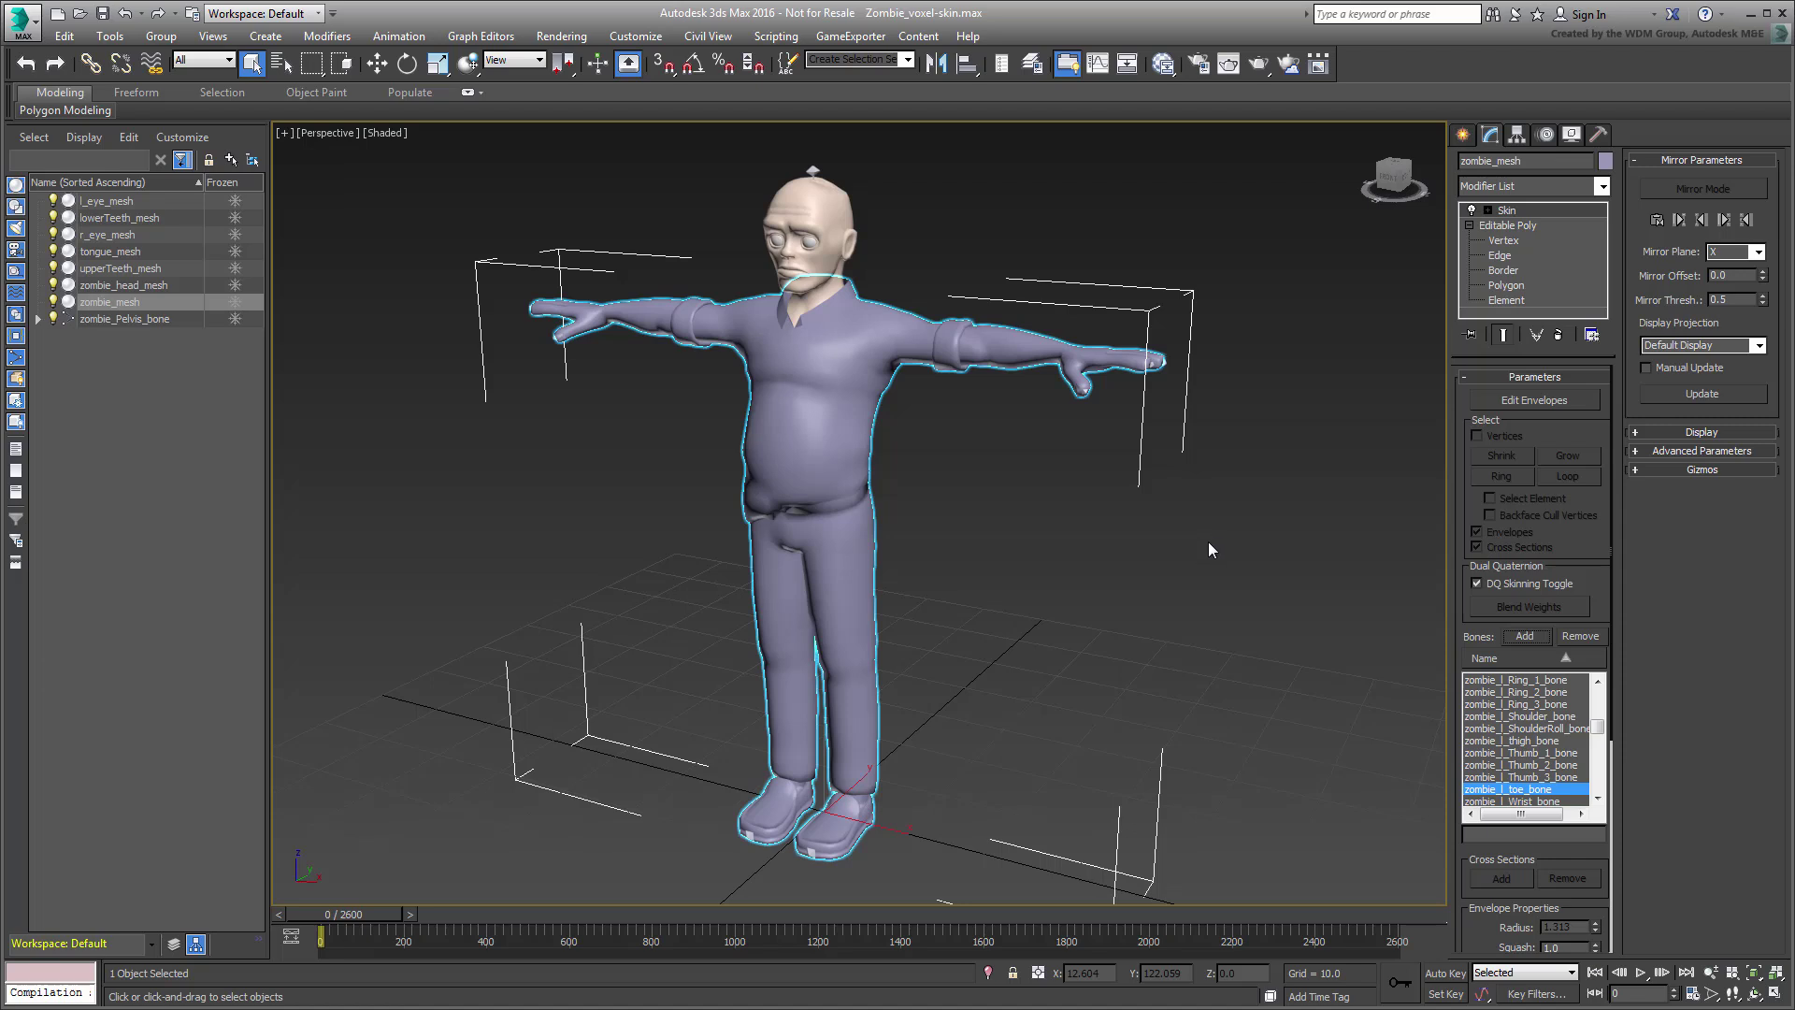
# Step: Move the animation to frame 377 and show edged faces to examine the hip deformation on the raised leg
pyautogui.moveTo(356, 919); pyautogui.dragTo(505, 912)
pyautogui.scroll(10, 857, 490)
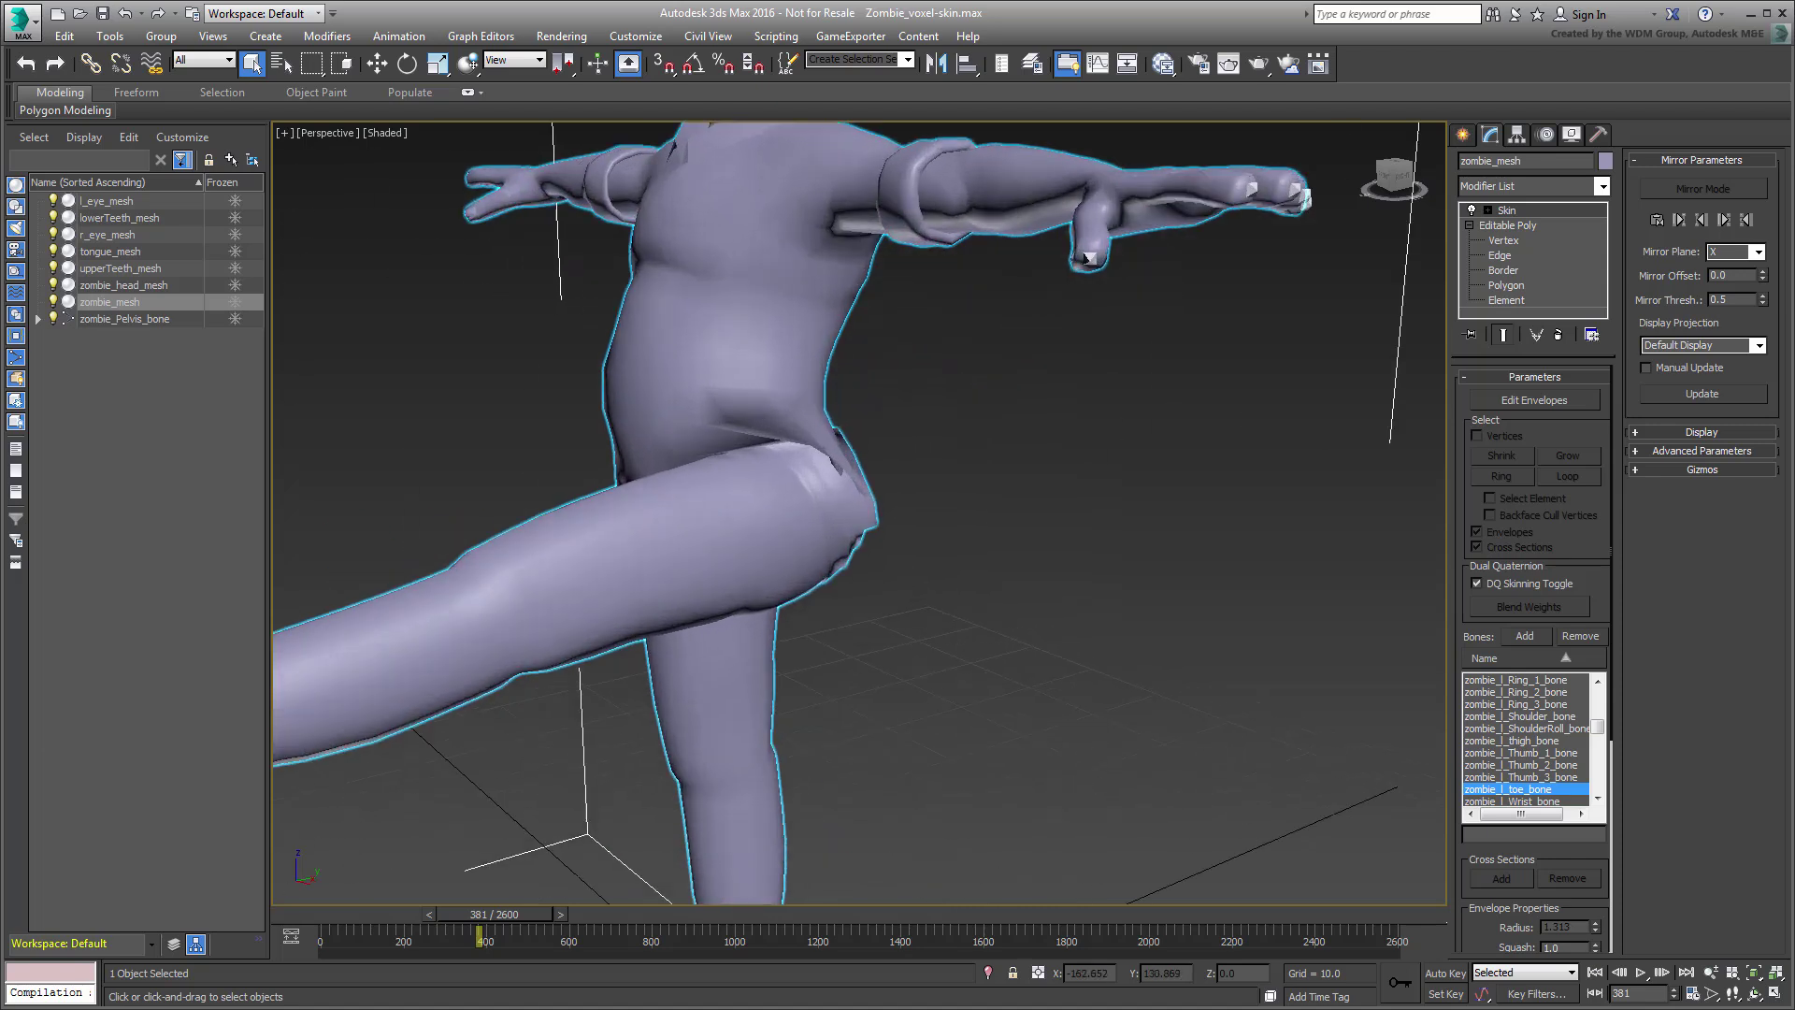
pyautogui.scroll(-4, 940, 649)
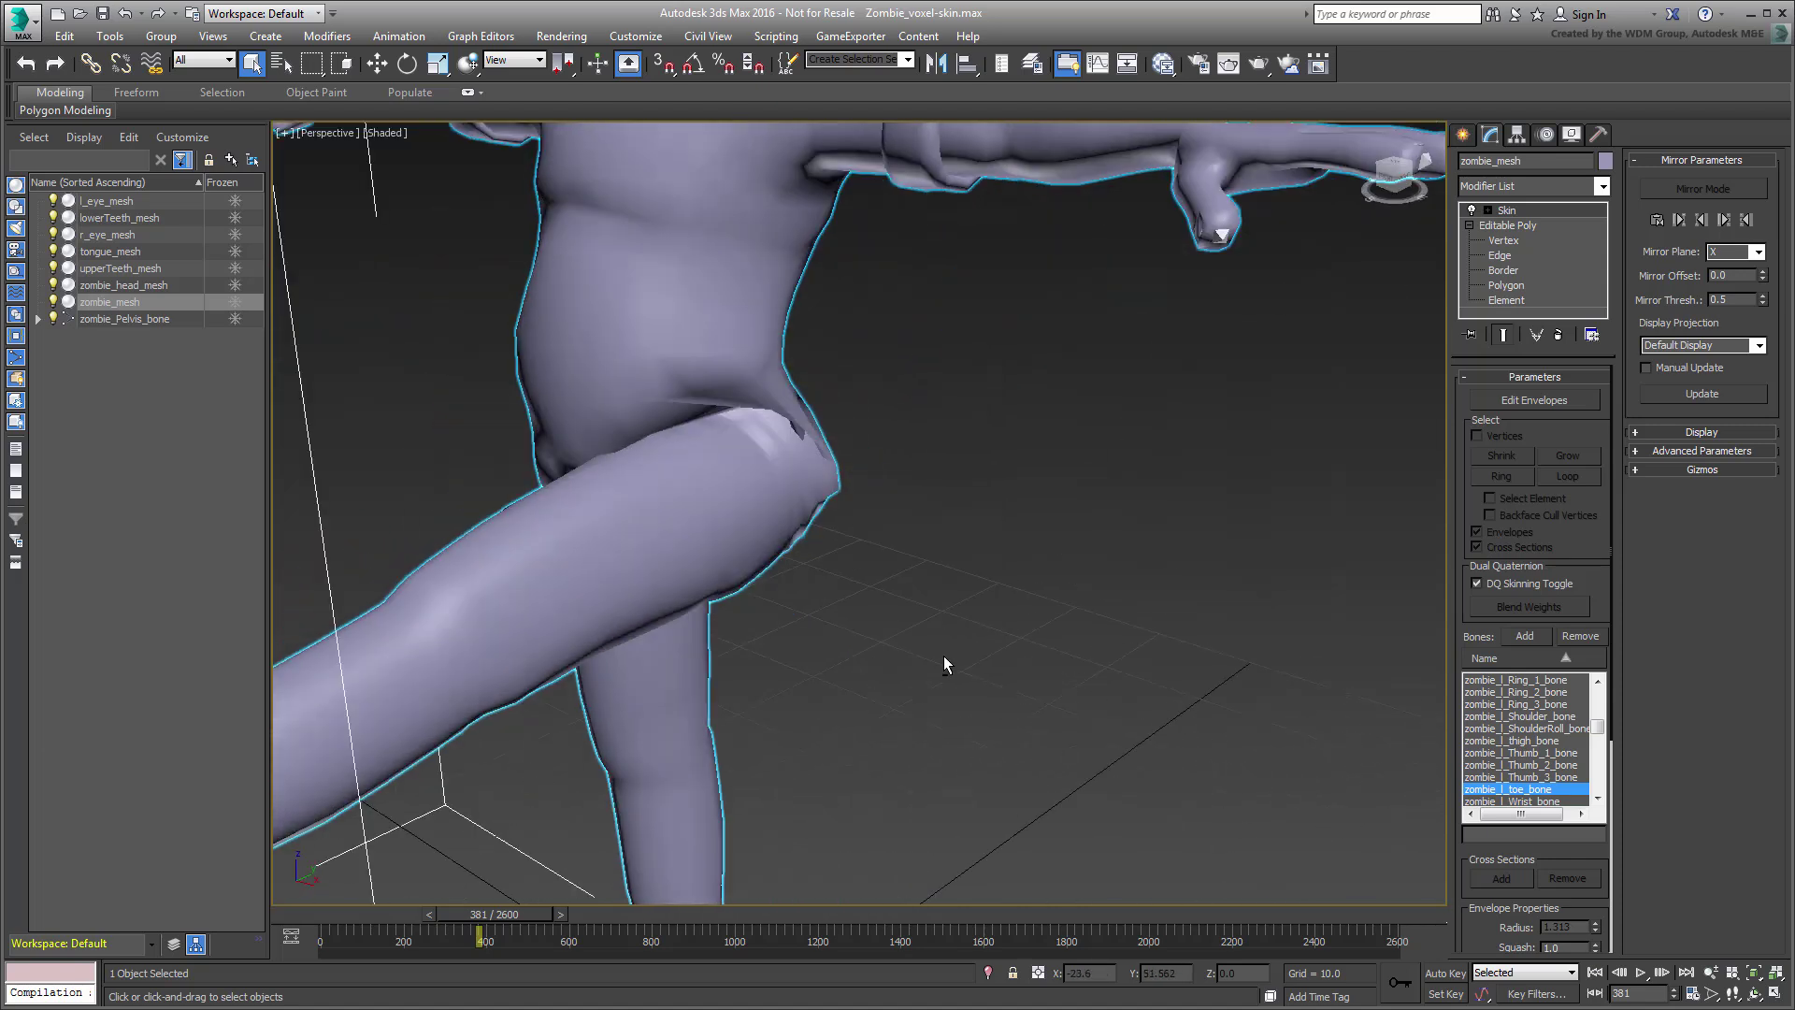
pyautogui.press('F4')
pyautogui.scroll(-4, 916, 693)
pyautogui.moveTo(1032, 681)
pyautogui.keyDown('alt'); pyautogui.mouseDown(button='middle')
pyautogui.moveTo(838, 609)
pyautogui.moveTo(849, 639)
pyautogui.moveTo(1028, 681)
pyautogui.moveTo(1038, 666)
pyautogui.mouseUp(button='middle'); pyautogui.keyUp('alt')
pyautogui.scroll(-2, 1069, 582)
pyautogui.keyDown('alt'); pyautogui.moveTo(1079, 577); pyautogui.dragTo(1066, 597, button='middle'); pyautogui.keyUp('alt')
pyautogui.moveTo(518, 914); pyautogui.dragTo(511, 914)
pyautogui.moveTo(1179, 637); pyautogui.dragTo(1111, 681, button='middle')
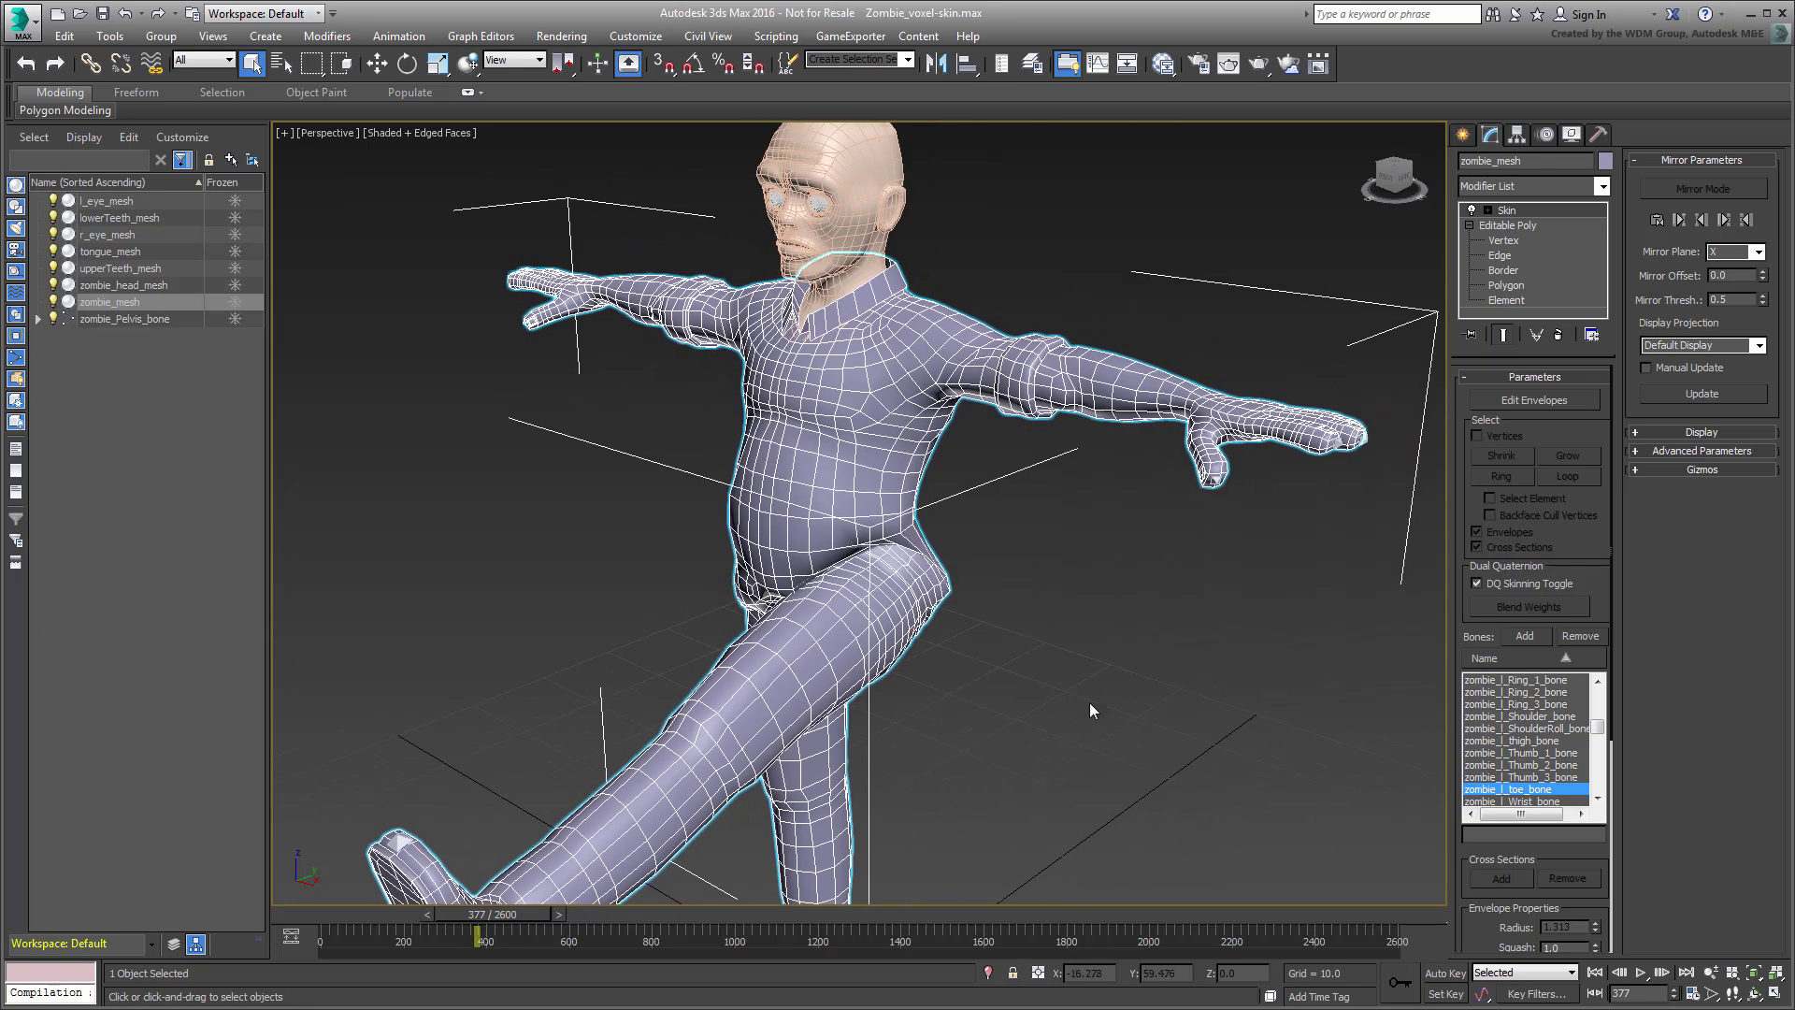
# Step: Enter envelope editing and inspect the default weights of the left thigh, lower spine and left shoulder bones
pyautogui.click(1534, 400)
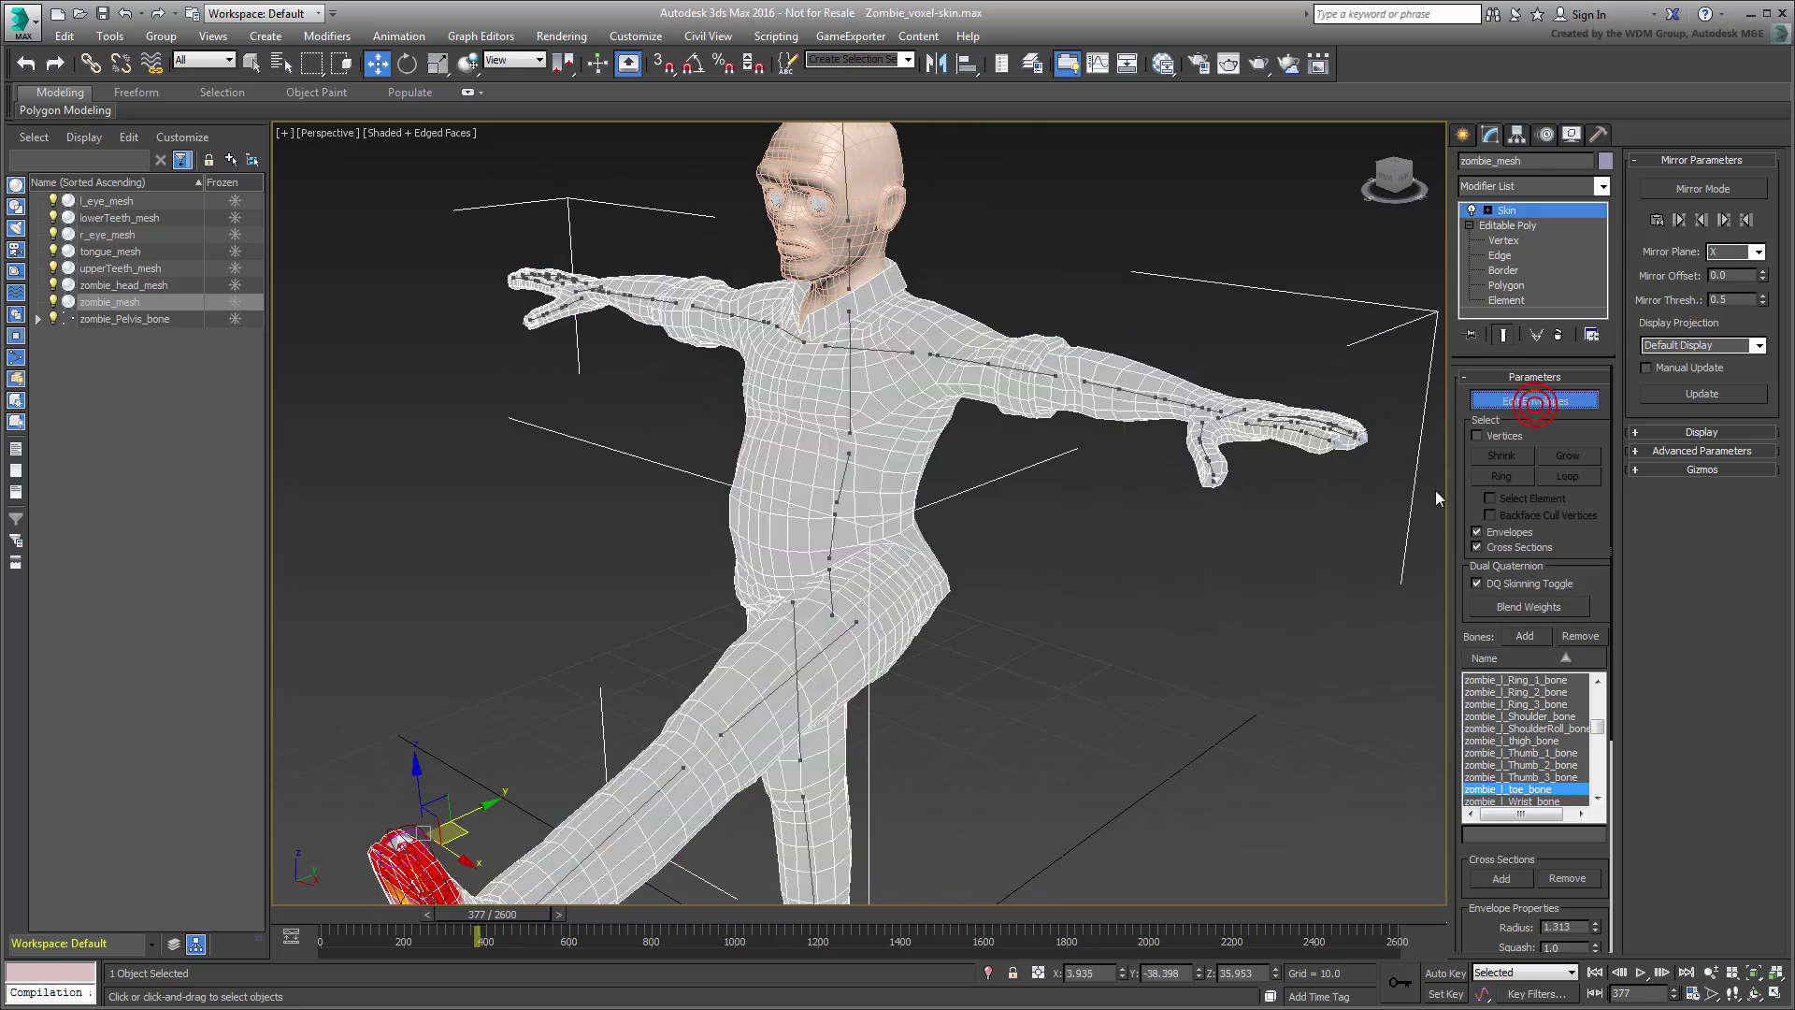
pyautogui.click(816, 654)
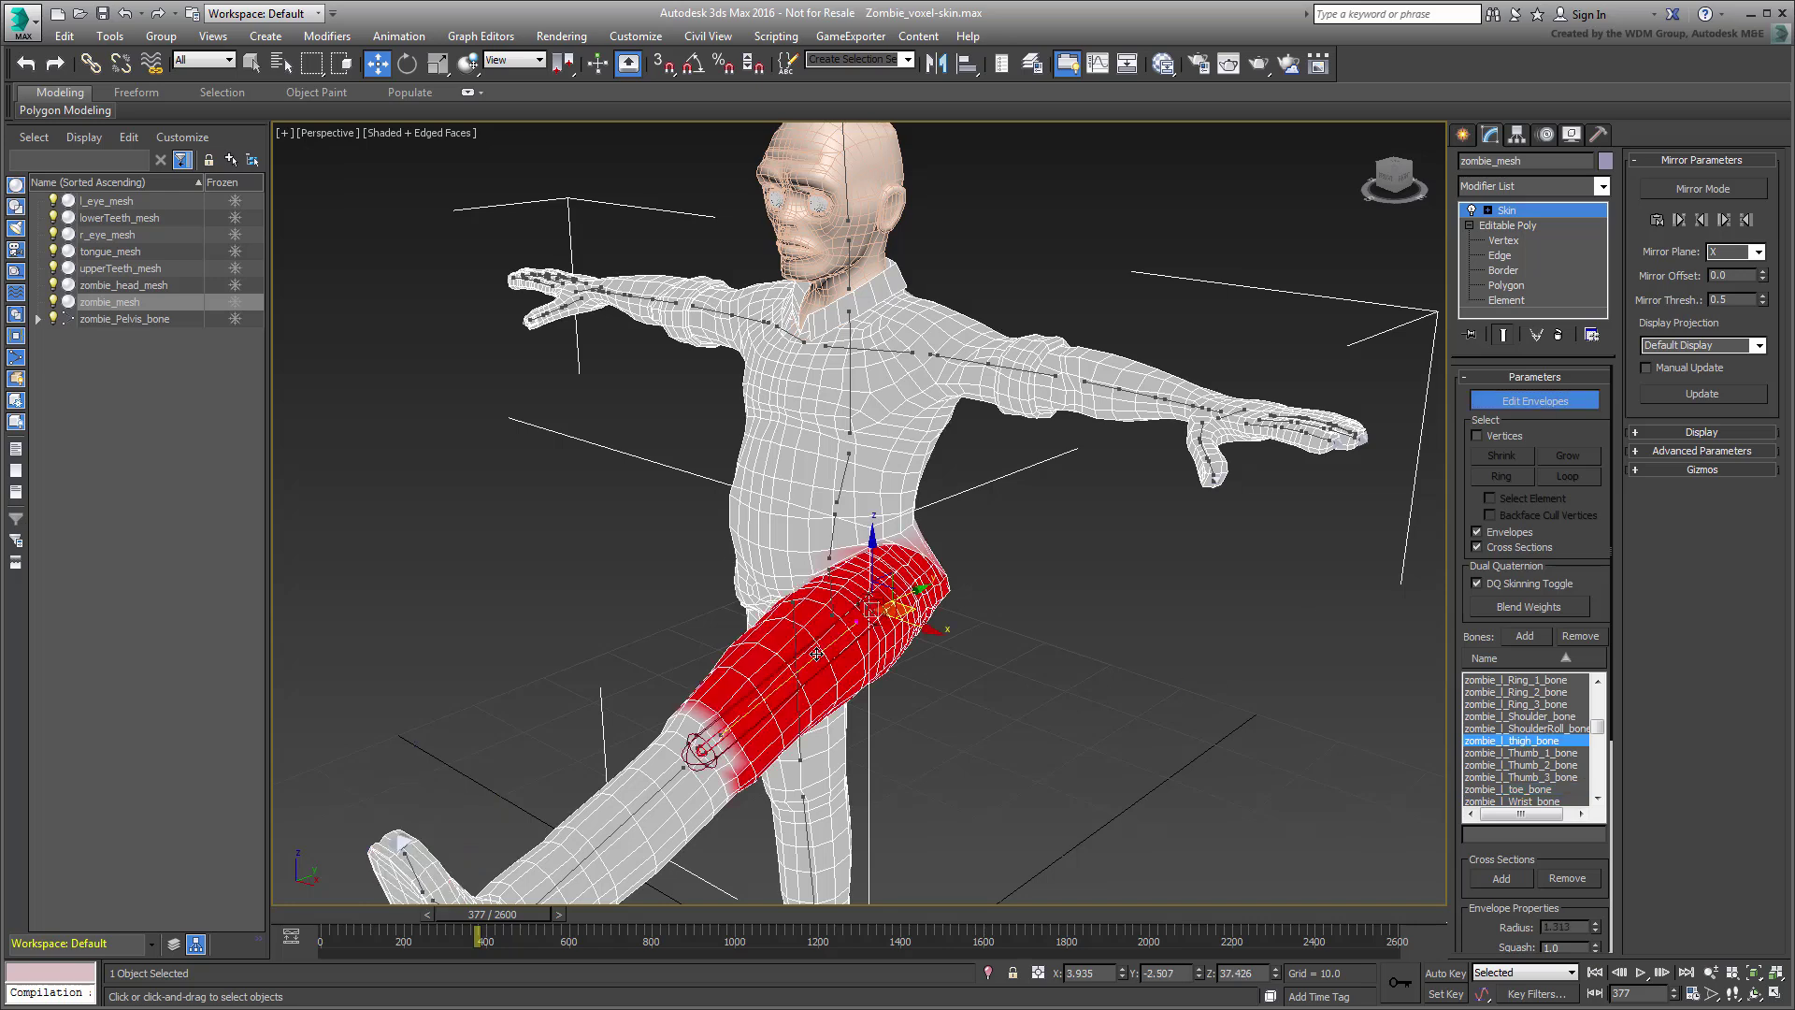
pyautogui.keyDown('alt'); pyautogui.moveTo(816, 654); pyautogui.dragTo(867, 655, button='middle'); pyautogui.keyUp('alt')
pyautogui.click(924, 606)
pyautogui.click(935, 536)
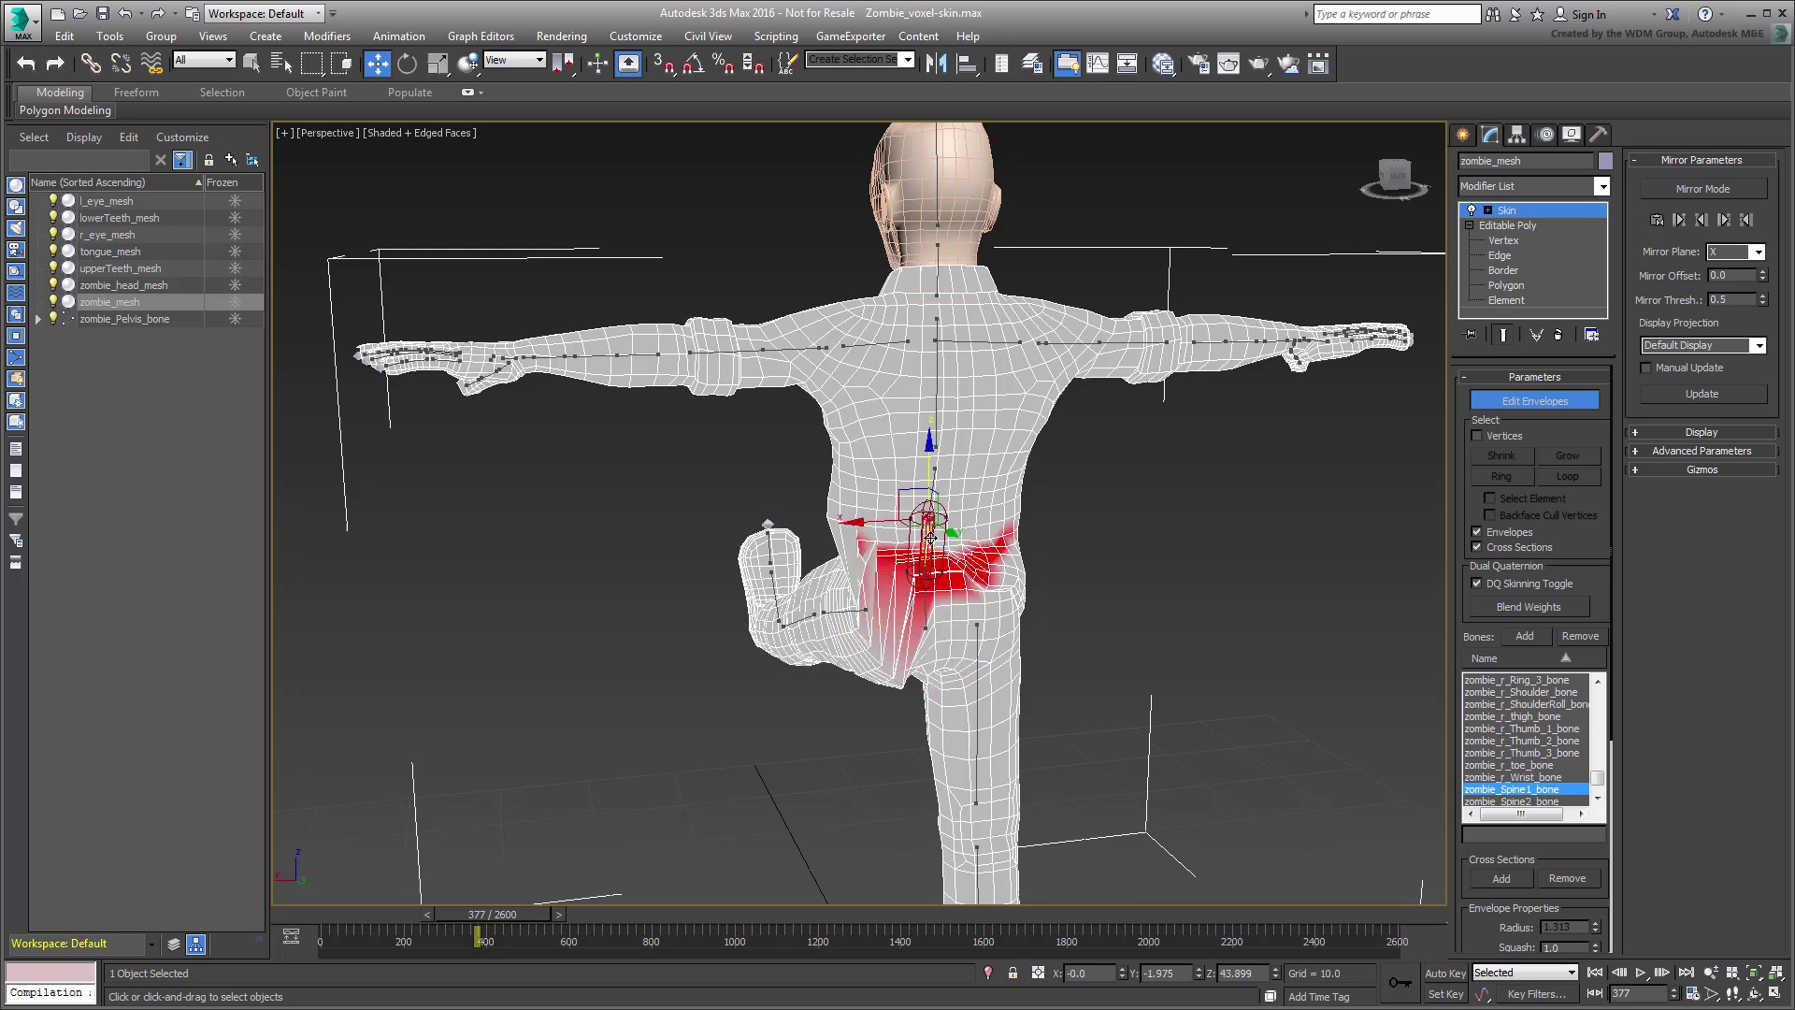
pyautogui.click(934, 478)
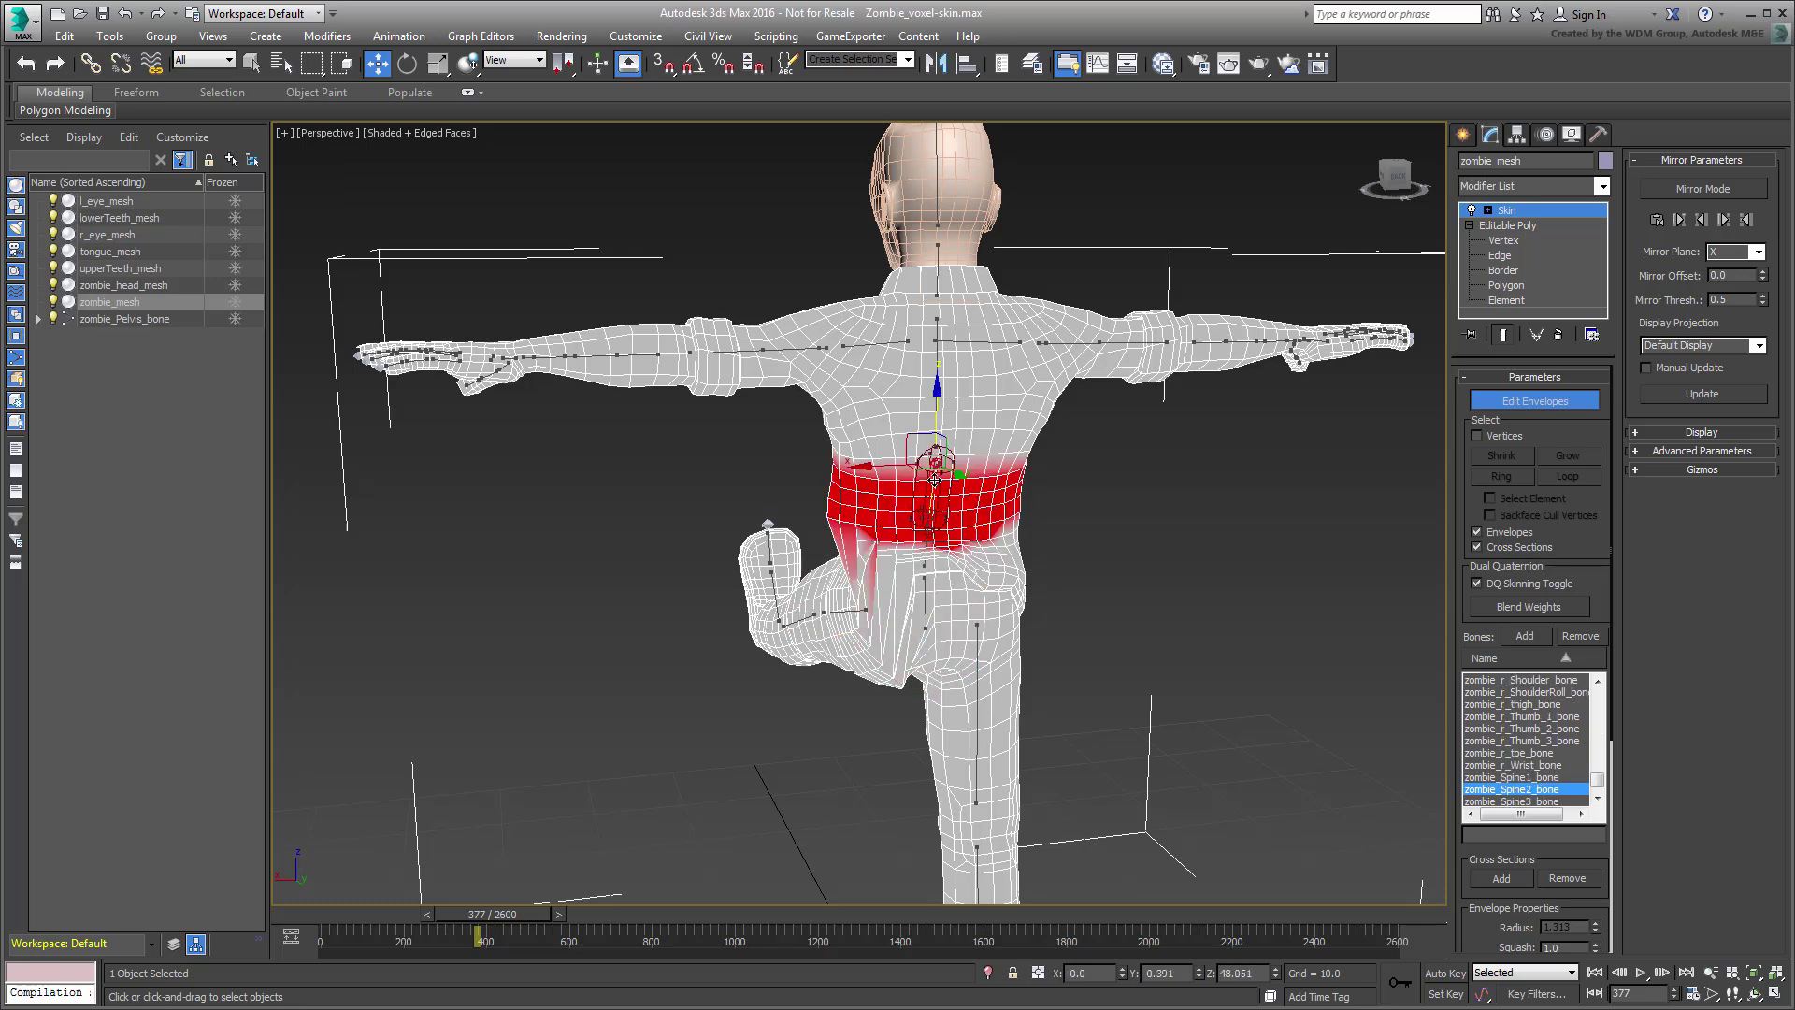
pyautogui.click(836, 612)
pyautogui.keyDown('alt'); pyautogui.moveTo(837, 613); pyautogui.dragTo(978, 654, button='middle'); pyautogui.keyUp('alt')
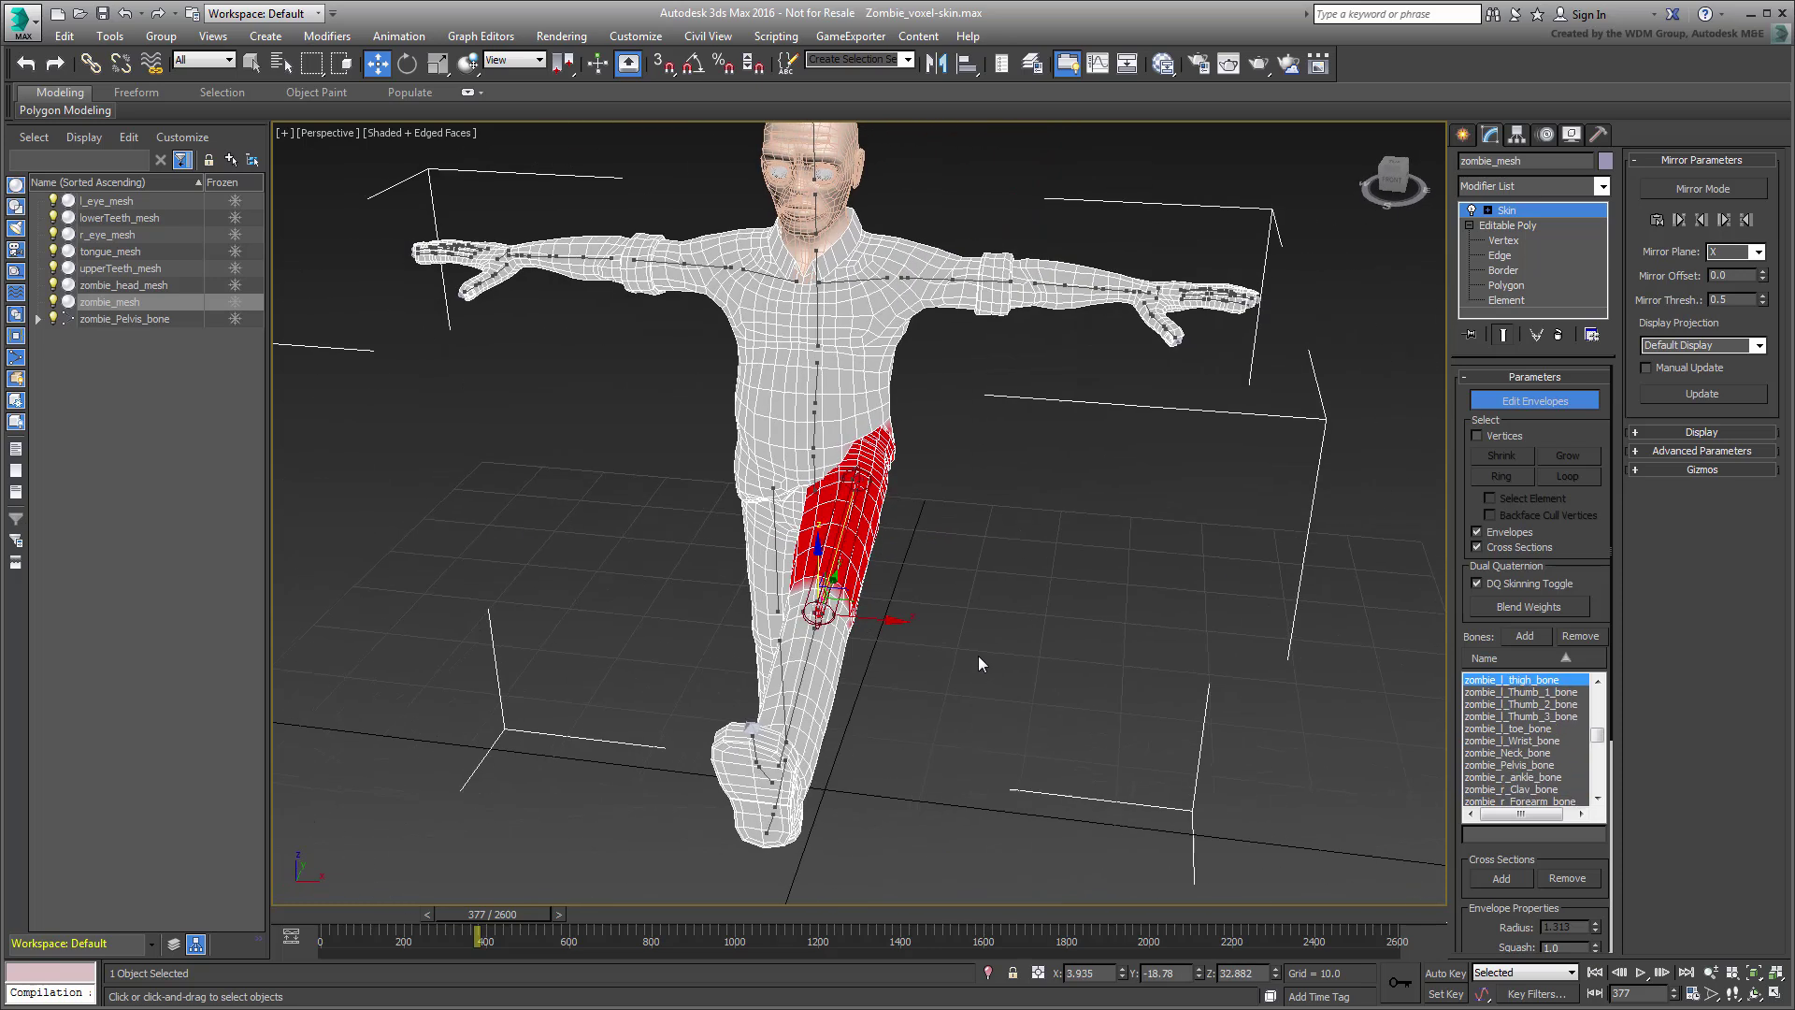
pyautogui.click(883, 280)
pyautogui.click(935, 281)
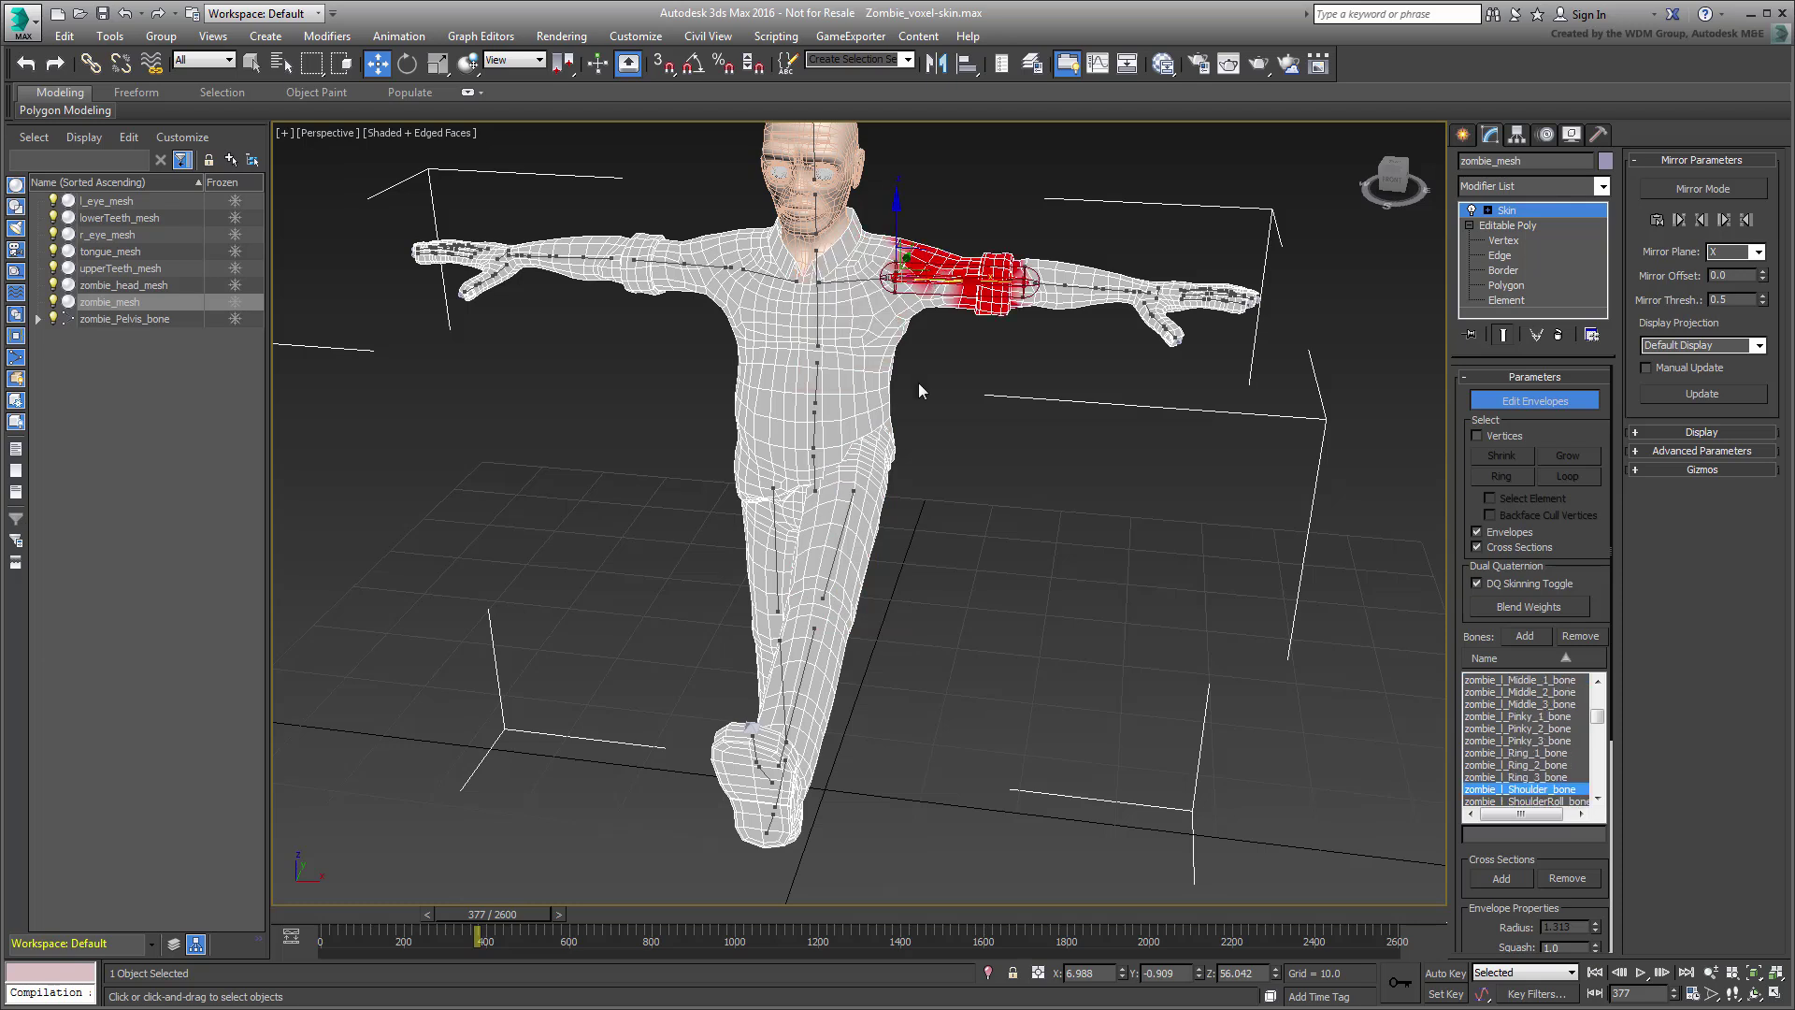
# Step: Scrub the leg animation, return to frame 377 and select the left thigh bone's envelope
pyautogui.moveTo(520, 916); pyautogui.dragTo(482, 932)
pyautogui.press('w')
pyautogui.click(846, 559)
pyautogui.scroll(2, 935, 544)
pyautogui.keyDown('alt'); pyautogui.moveTo(935, 544); pyautogui.dragTo(1056, 602, button='middle'); pyautogui.keyUp('alt')
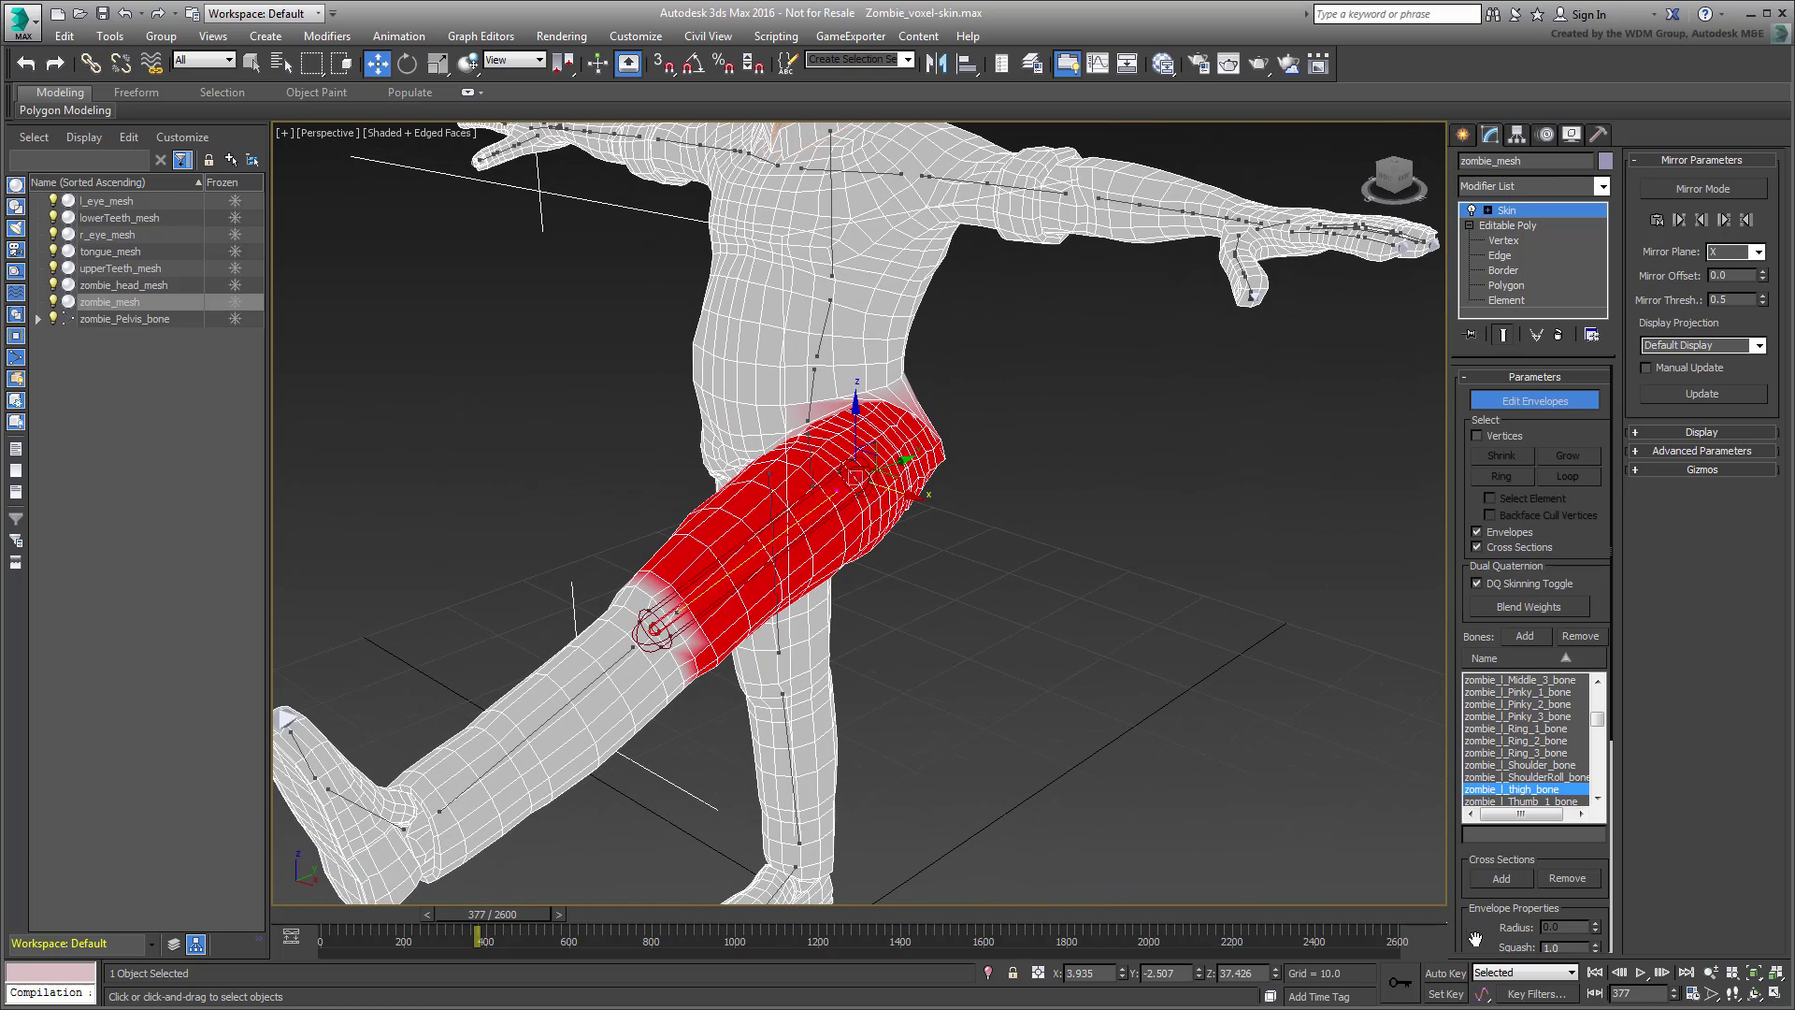
# Step: Open the Voxel weight solver's settings, set Max Resolution to 64 and apply it to the whole mesh
pyautogui.moveTo(1474, 937); pyautogui.dragTo(1474, 608)
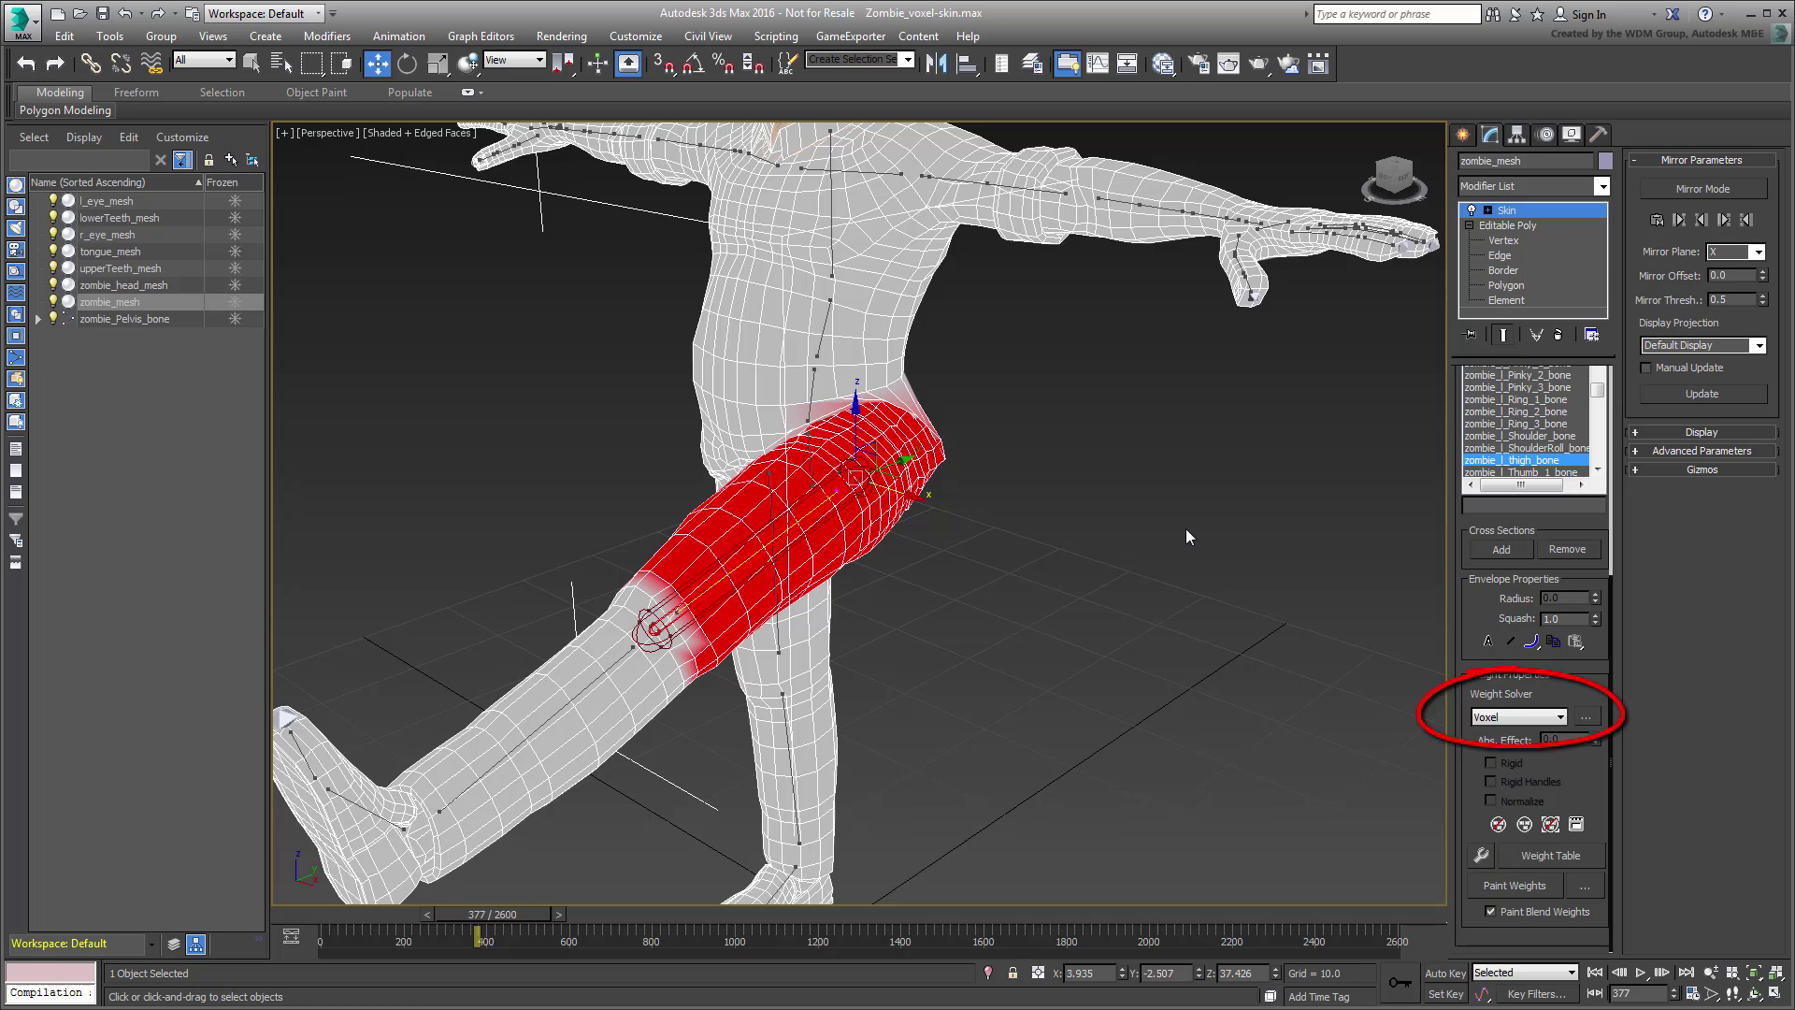
pyautogui.click(1587, 718)
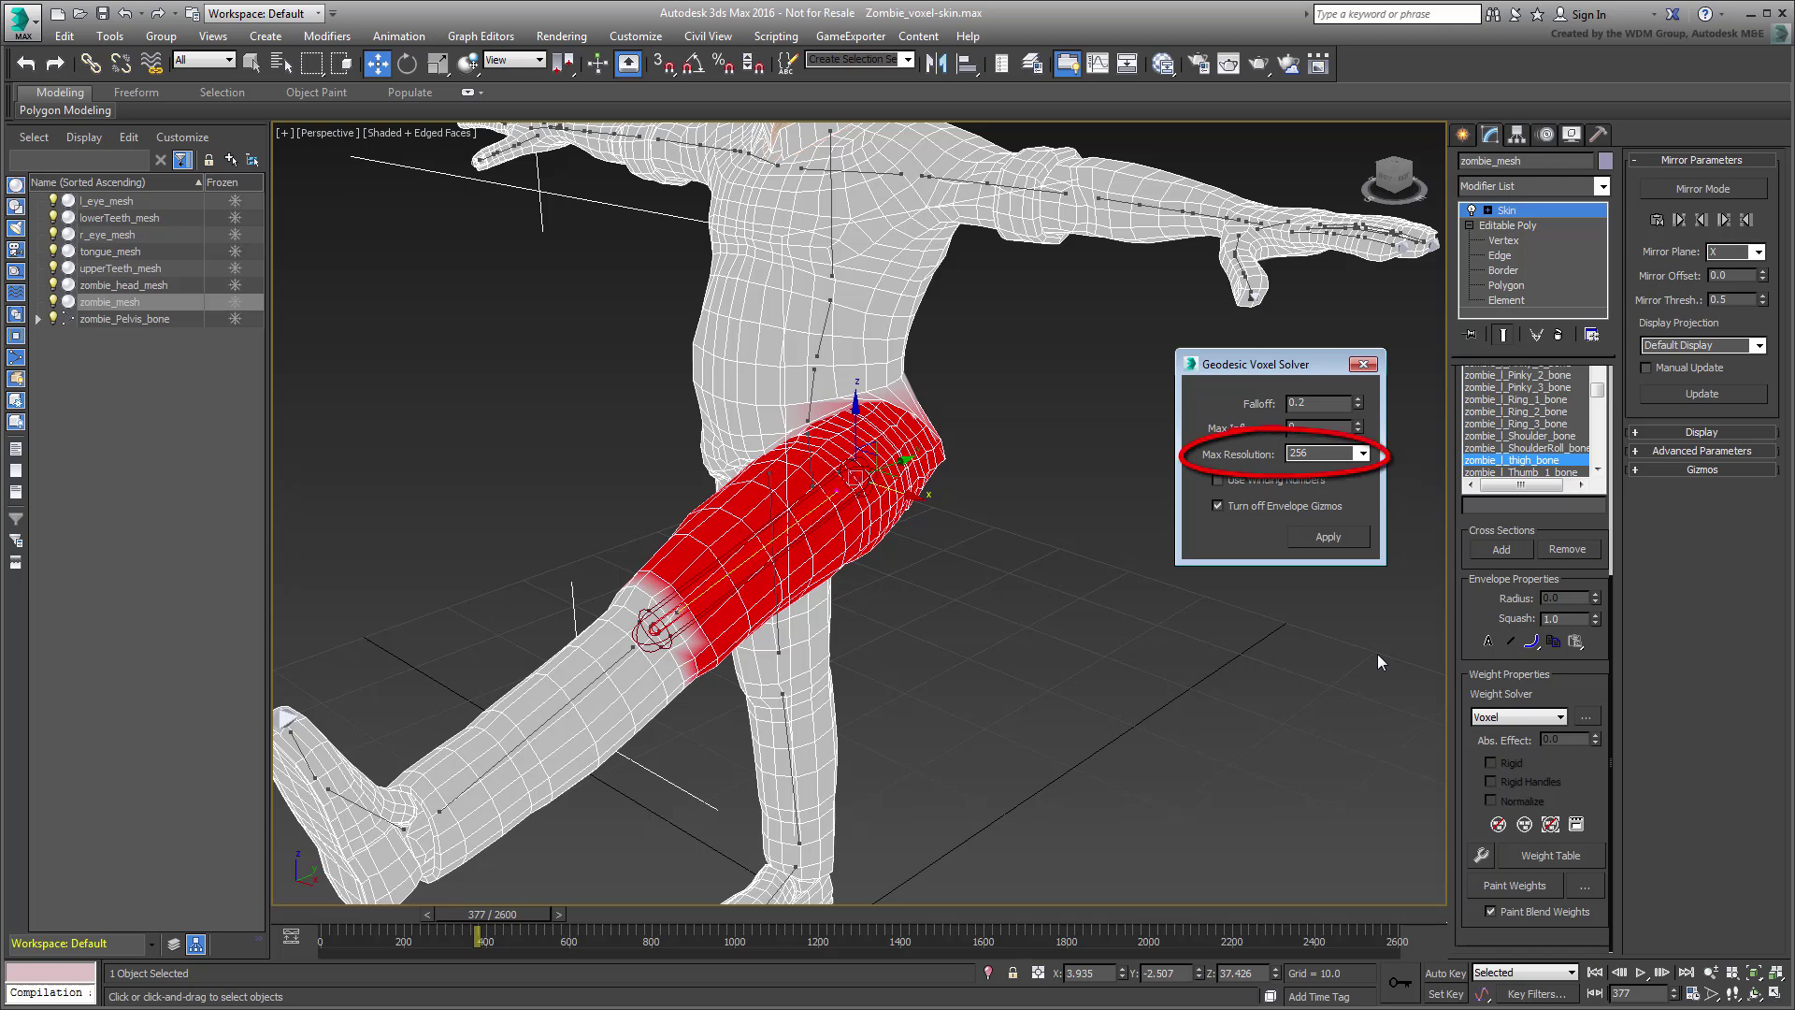
pyautogui.click(1362, 454)
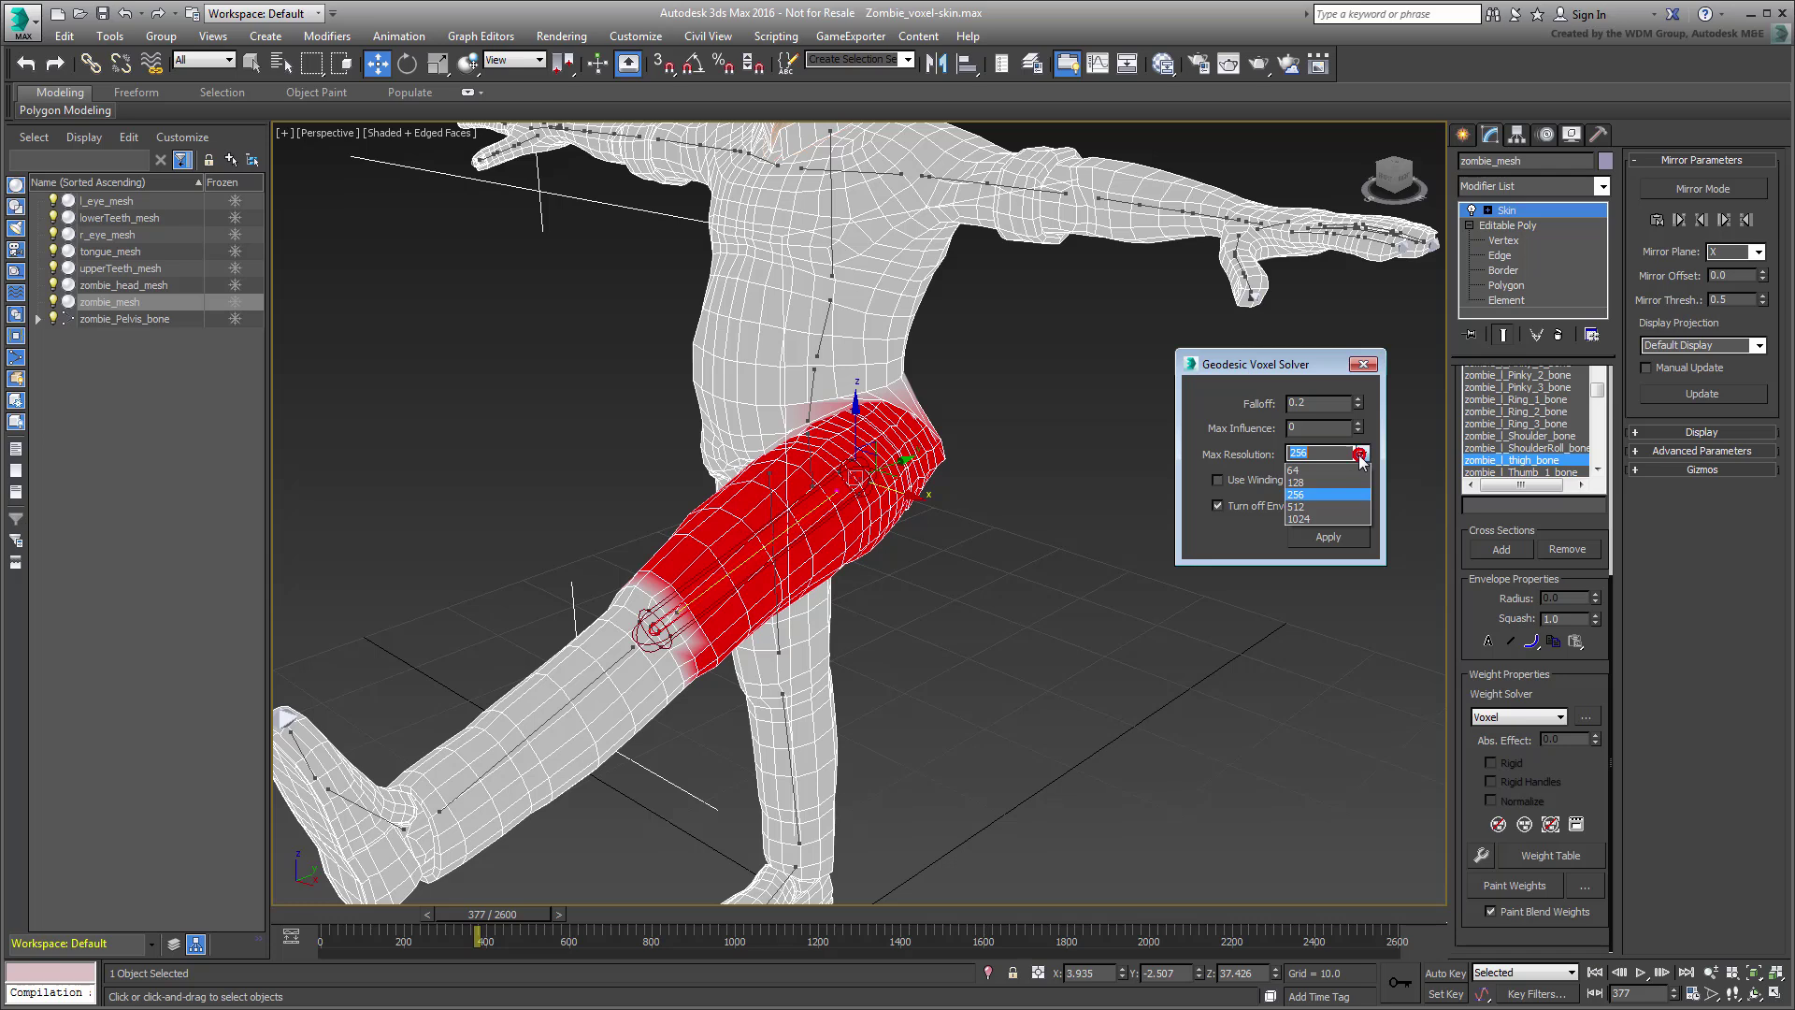
pyautogui.click(1324, 469)
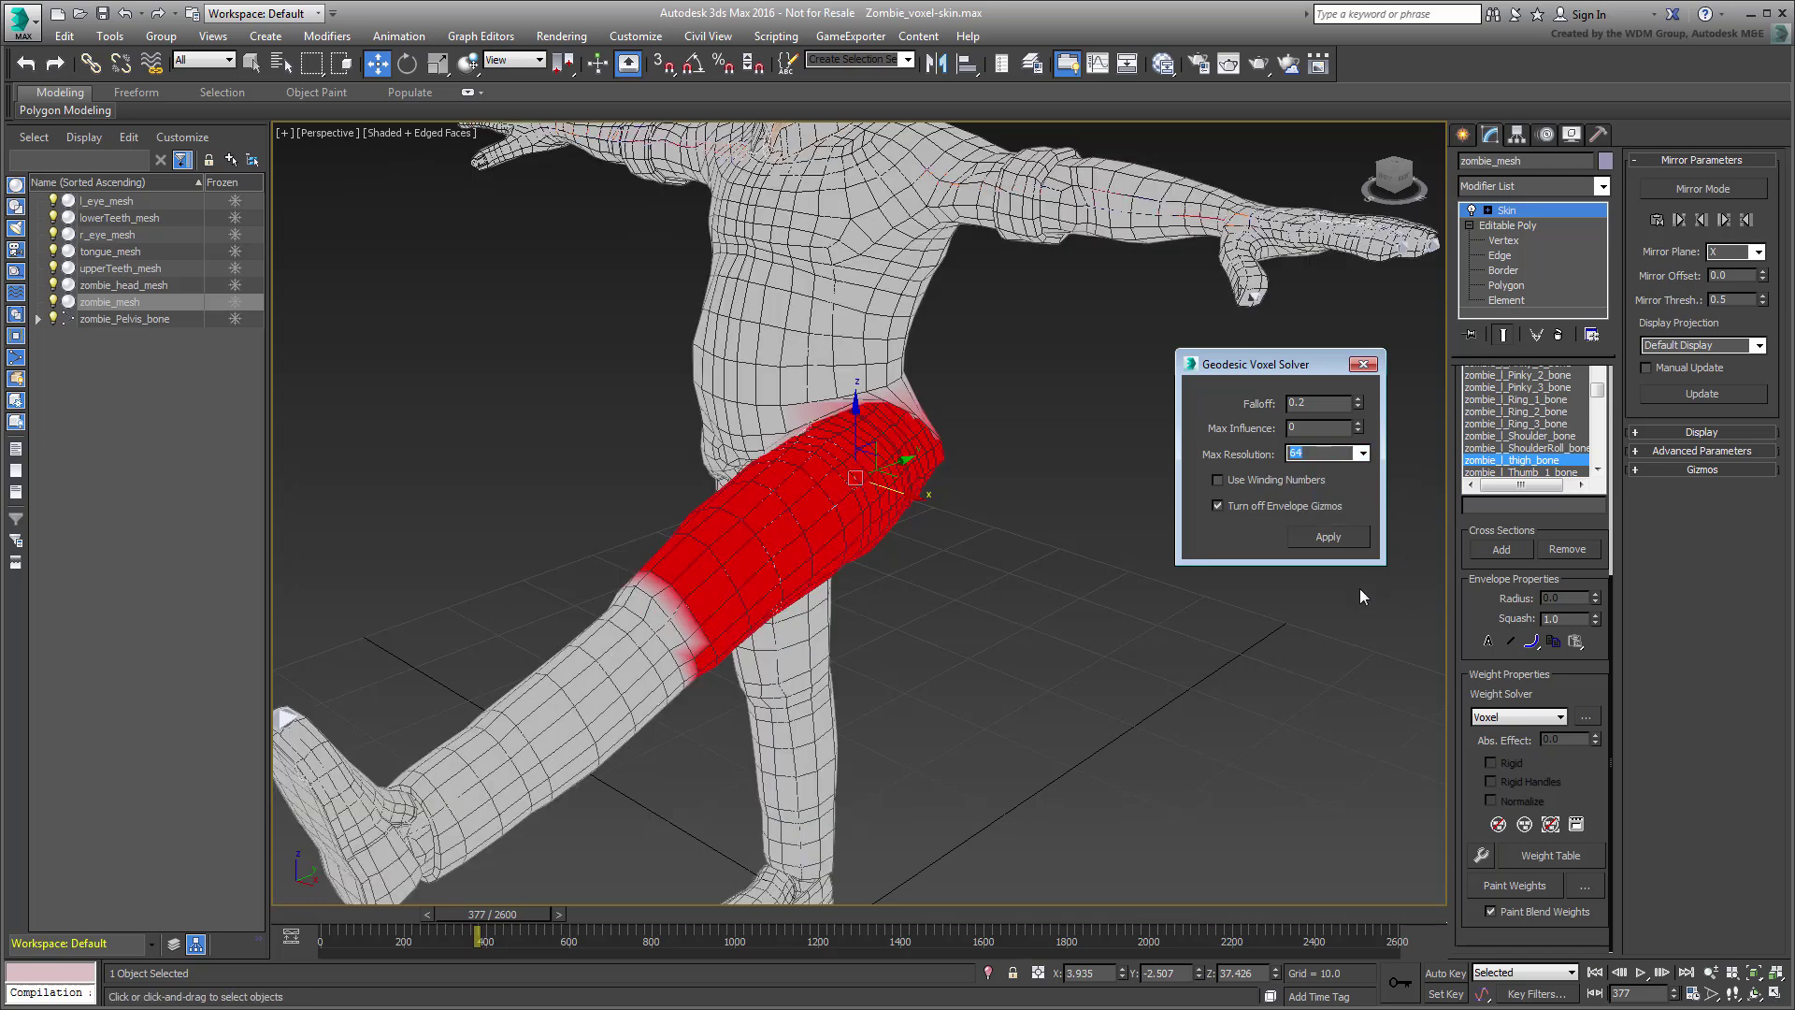
pyautogui.click(1327, 536)
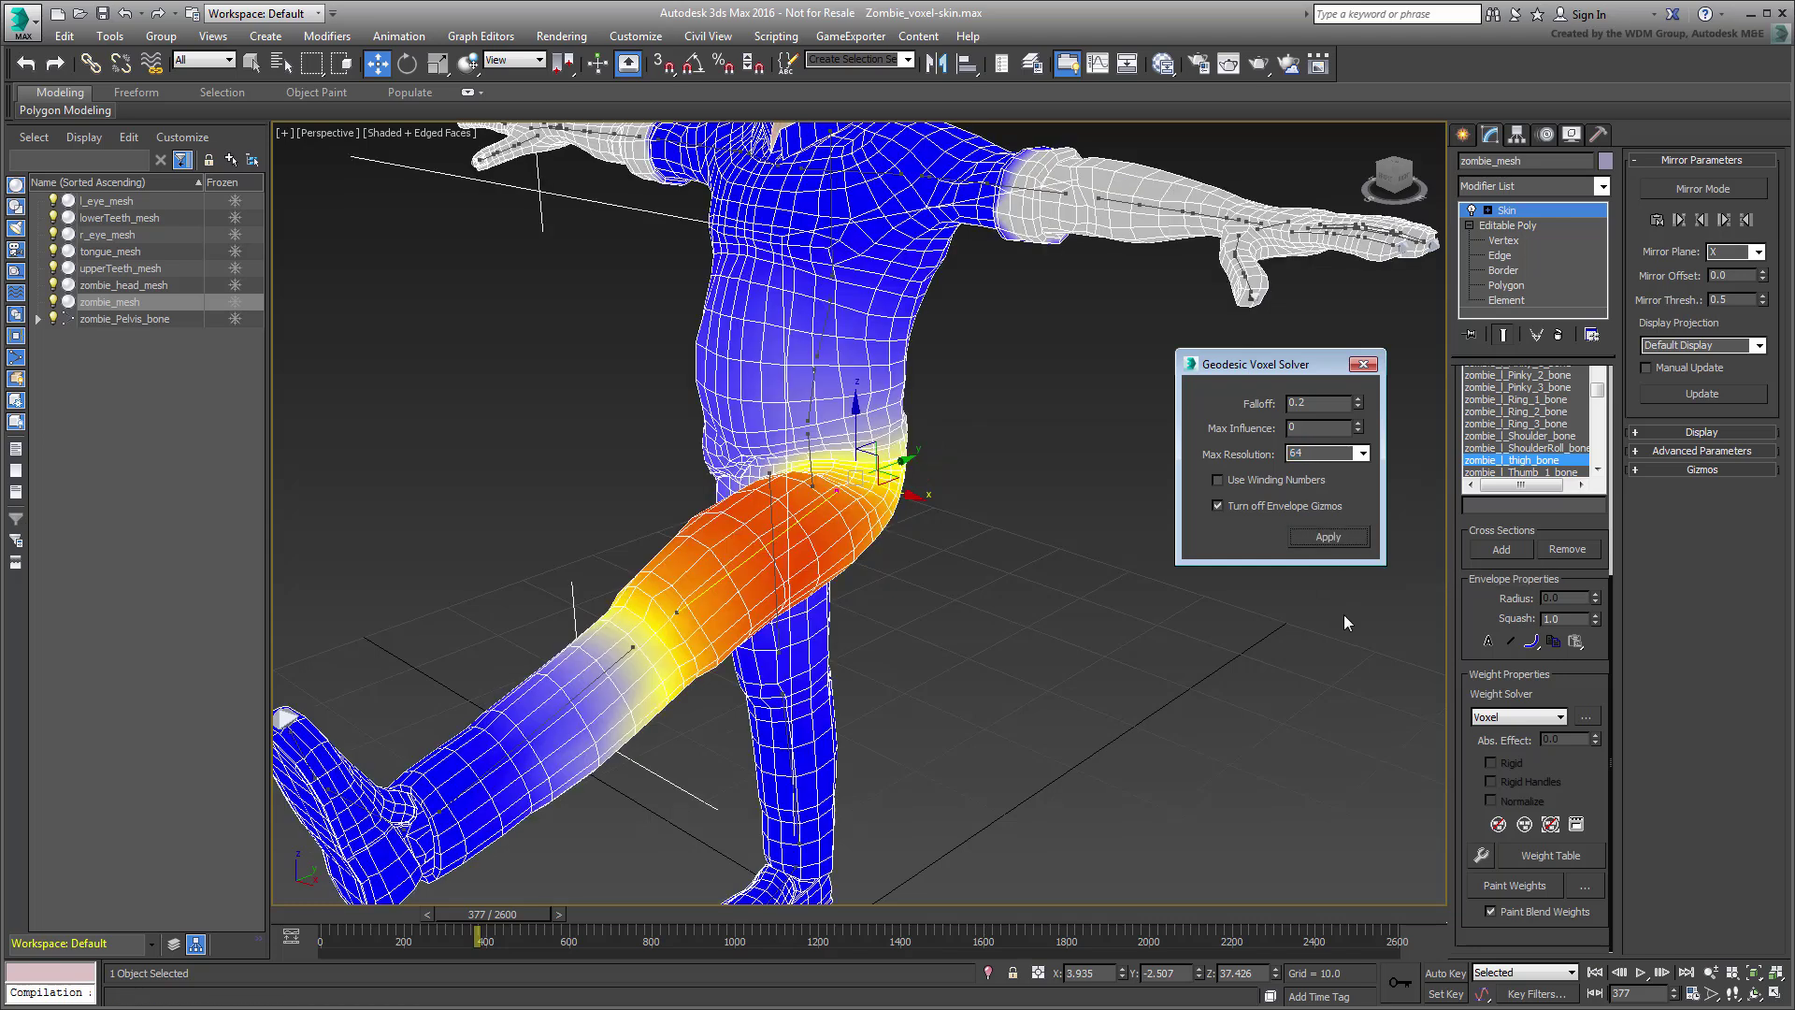
# Step: Scrub the leg swing between frames 339 and 377 to check how the hip and knee deform
pyautogui.moveTo(513, 917); pyautogui.dragTo(494, 915)
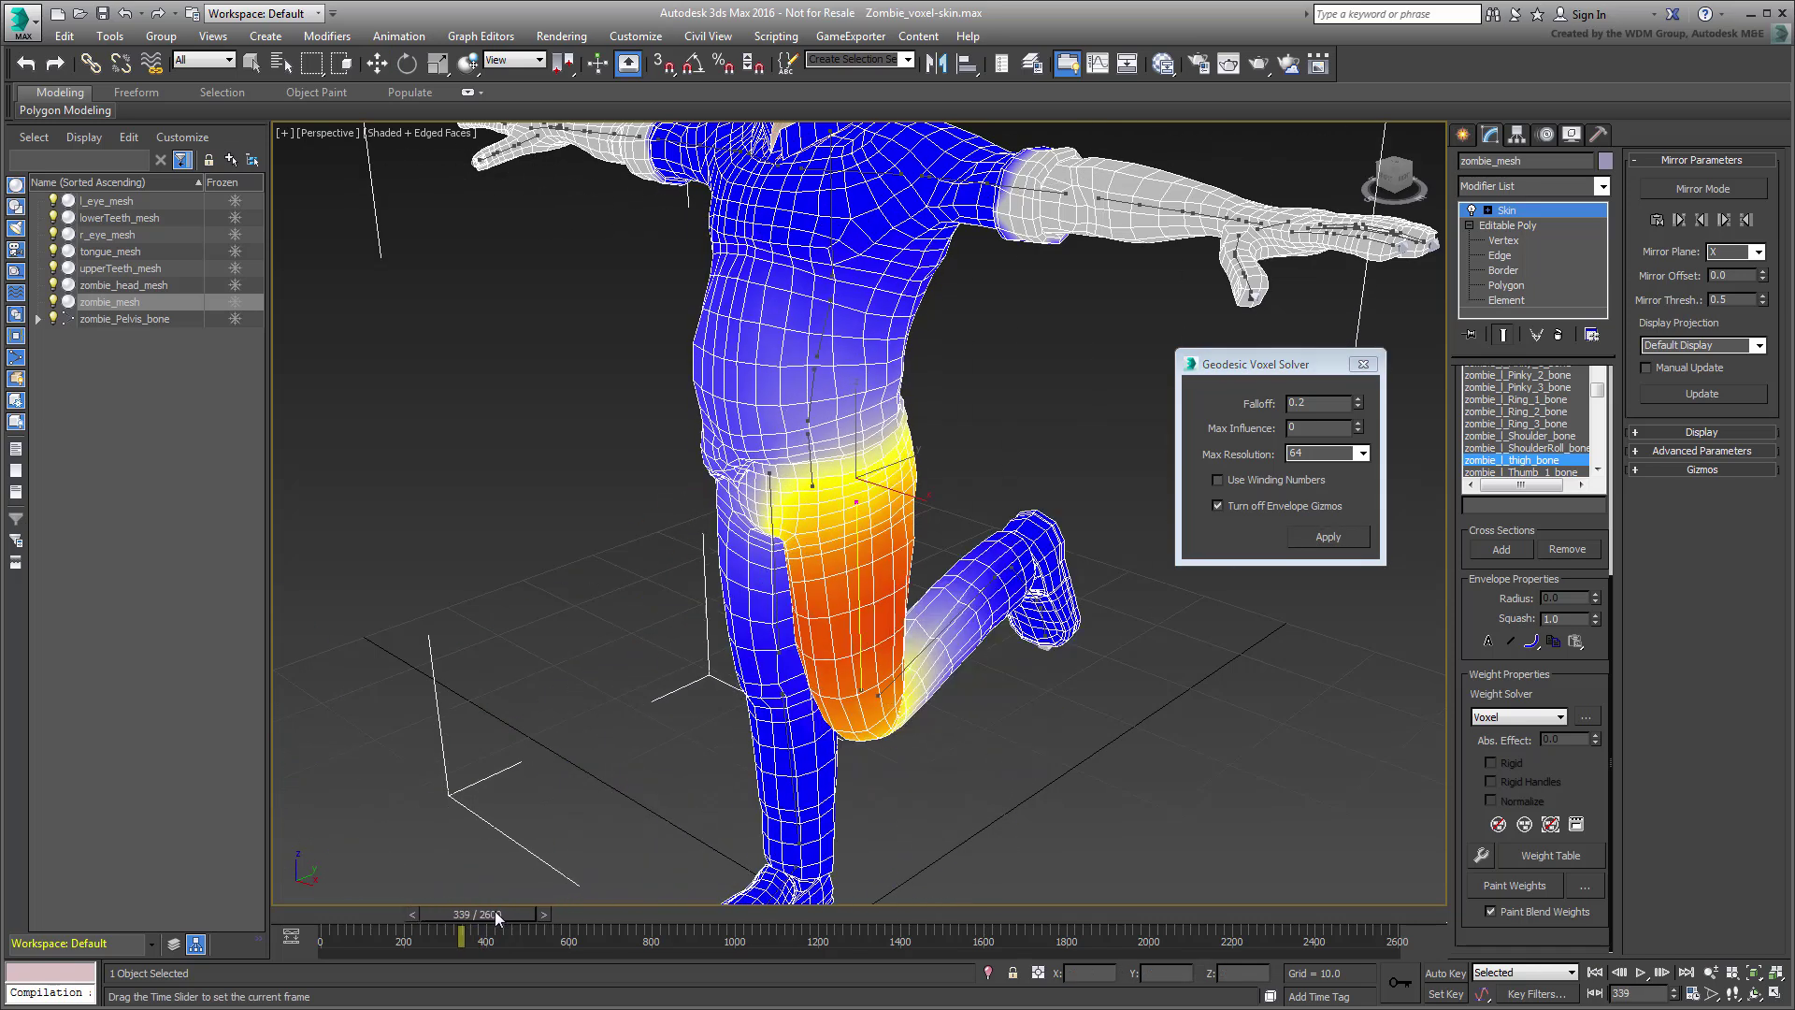
pyautogui.moveTo(497, 916); pyautogui.dragTo(511, 913)
pyautogui.press('w')
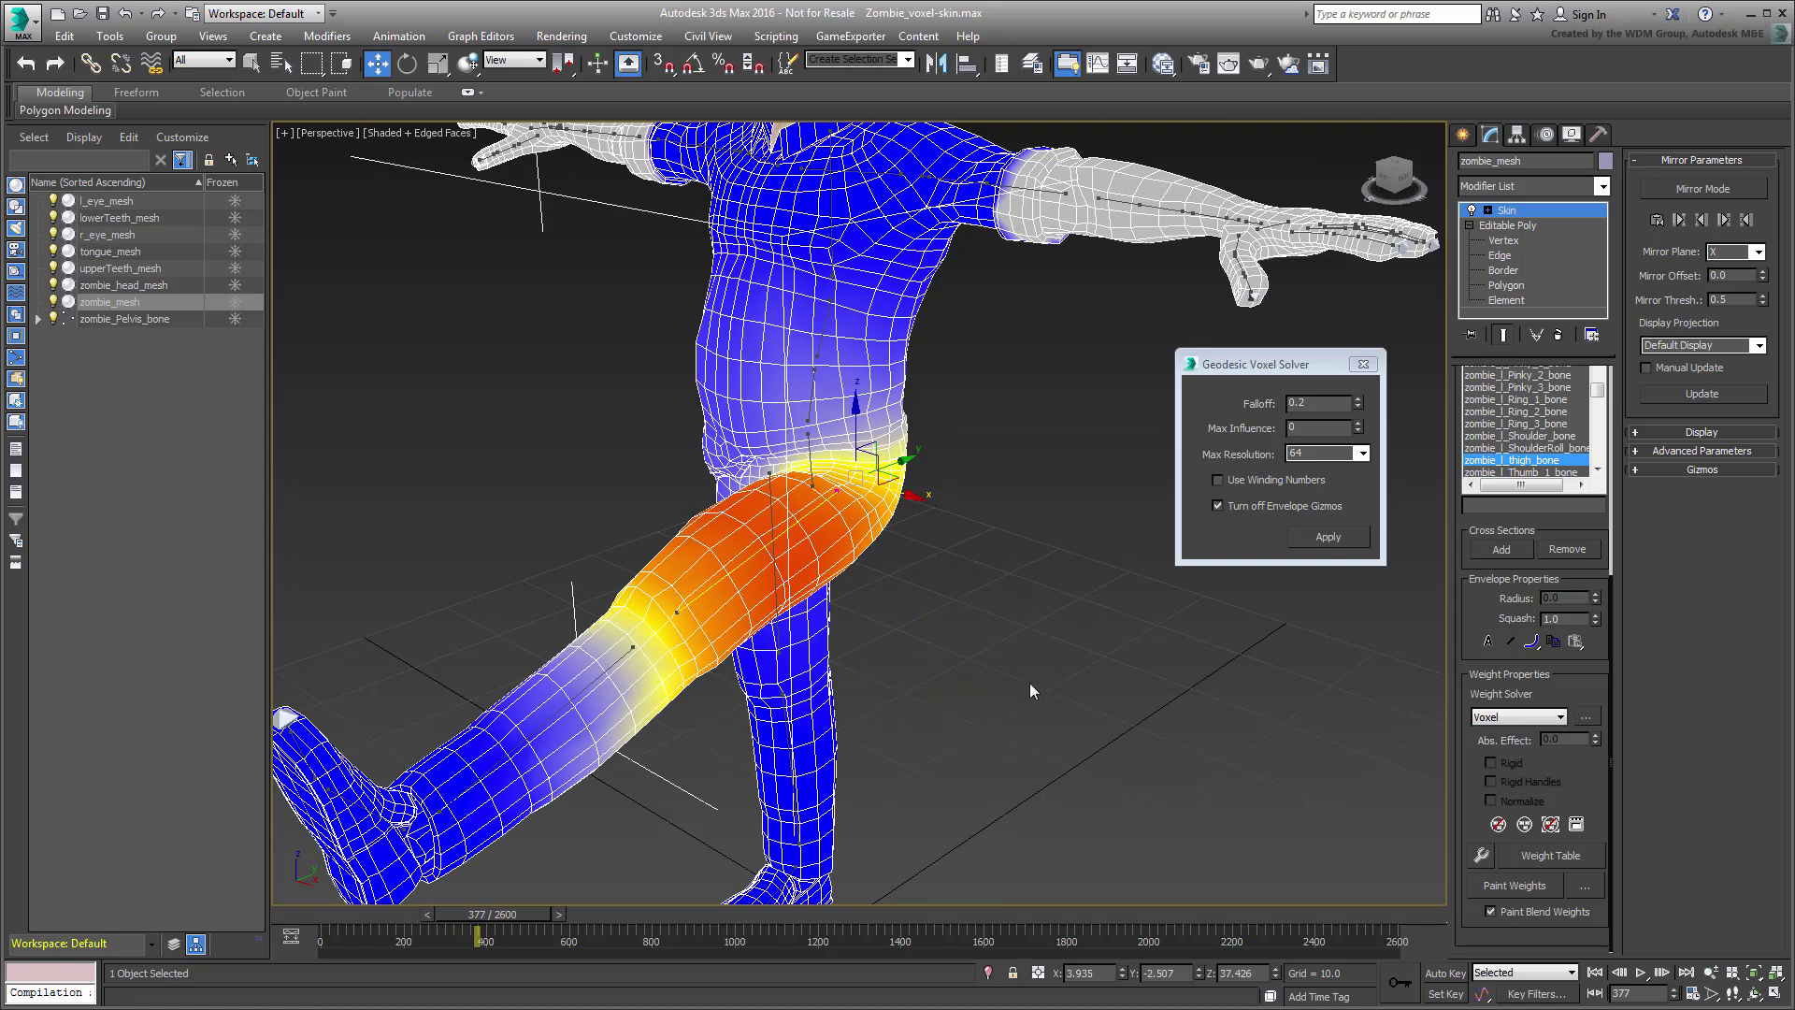
# Step: Reapply the voxel solver with Max Influence set to 3 and check the hip deformation at frame 421
pyautogui.click(1359, 423)
pyautogui.click(1328, 537)
pyautogui.scroll(5, 897, 662)
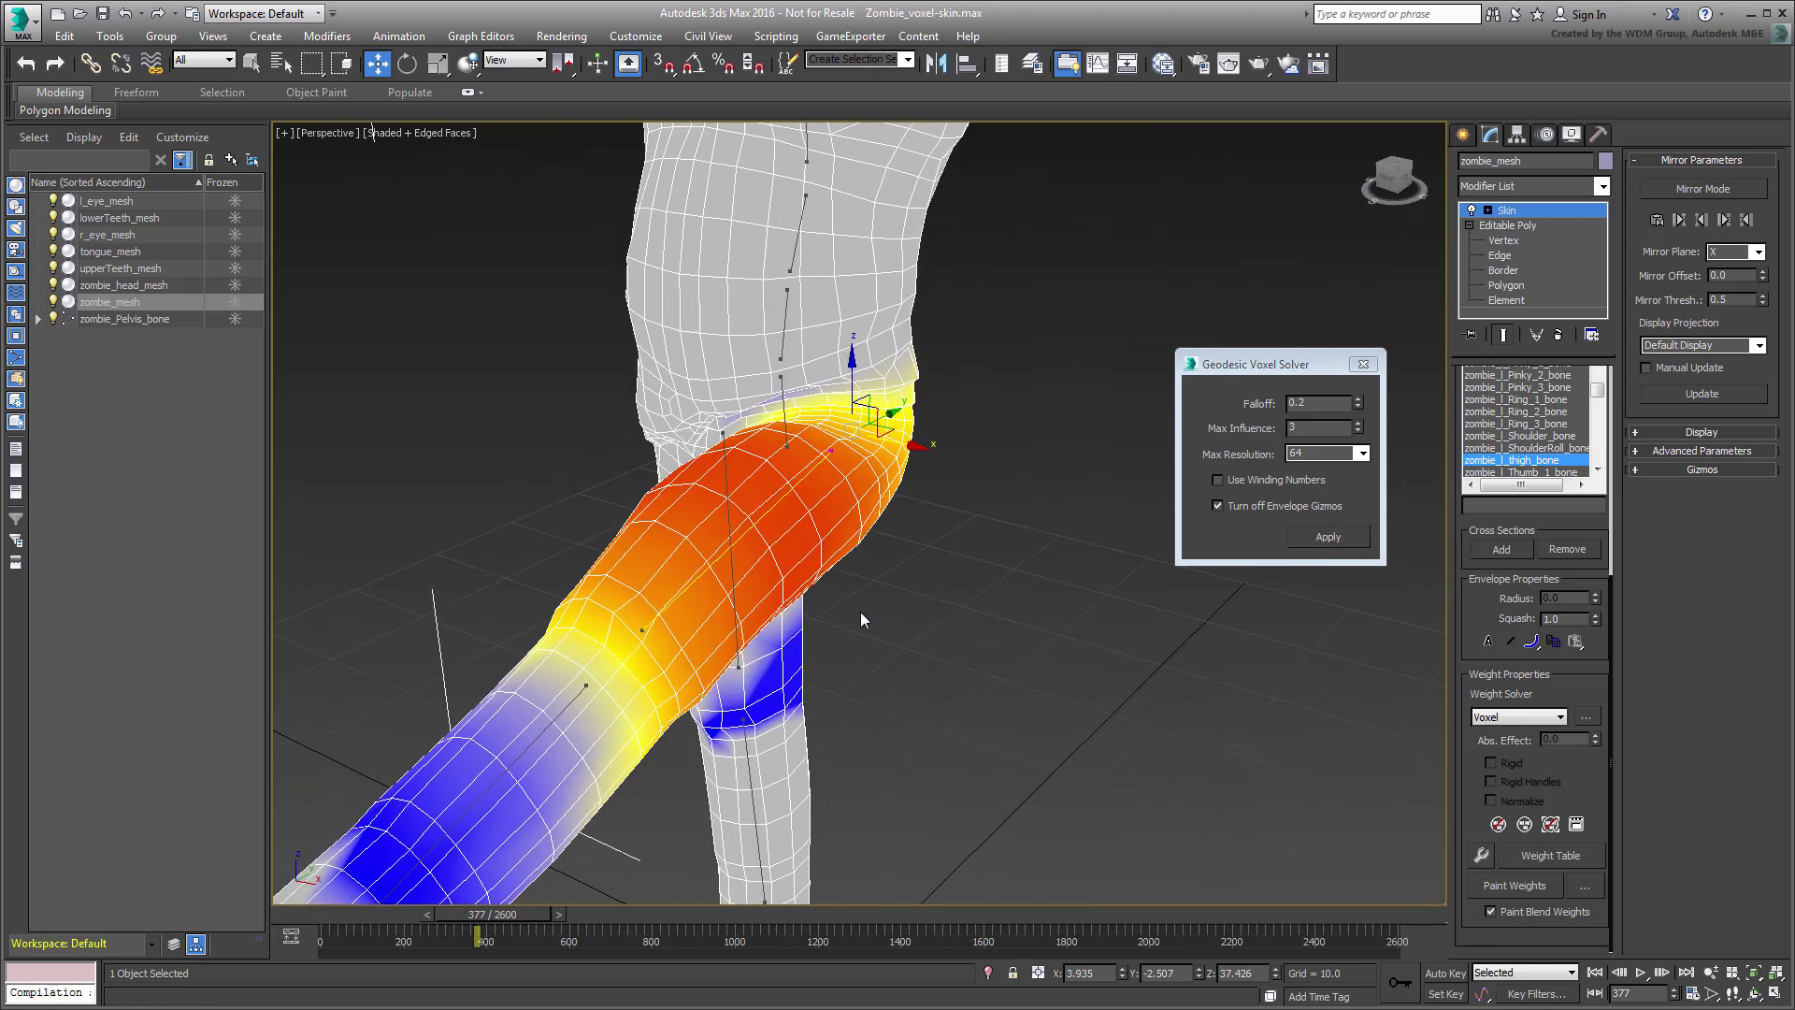
pyautogui.moveTo(493, 914); pyautogui.dragTo(510, 920)
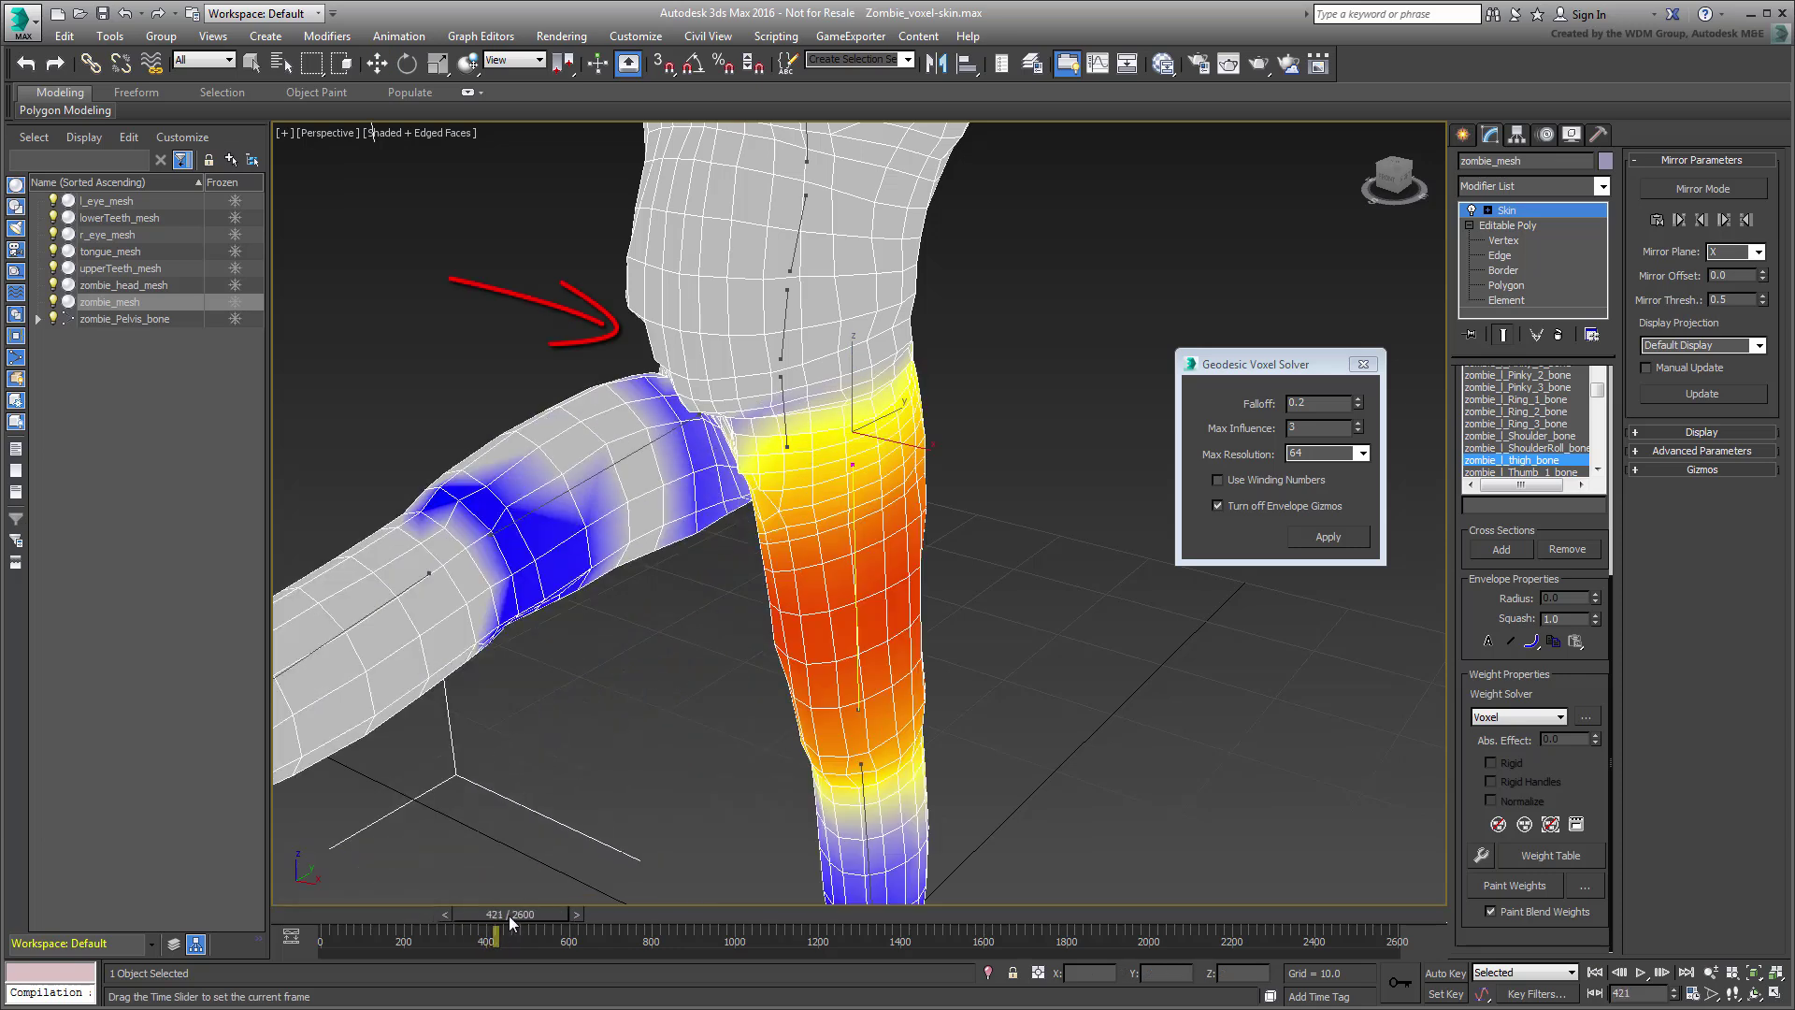
pyautogui.press('w')
# Step: Raise the solver's Max Influence to 4 and then 6, applying each value to compare the hip weighting
pyautogui.click(1358, 424)
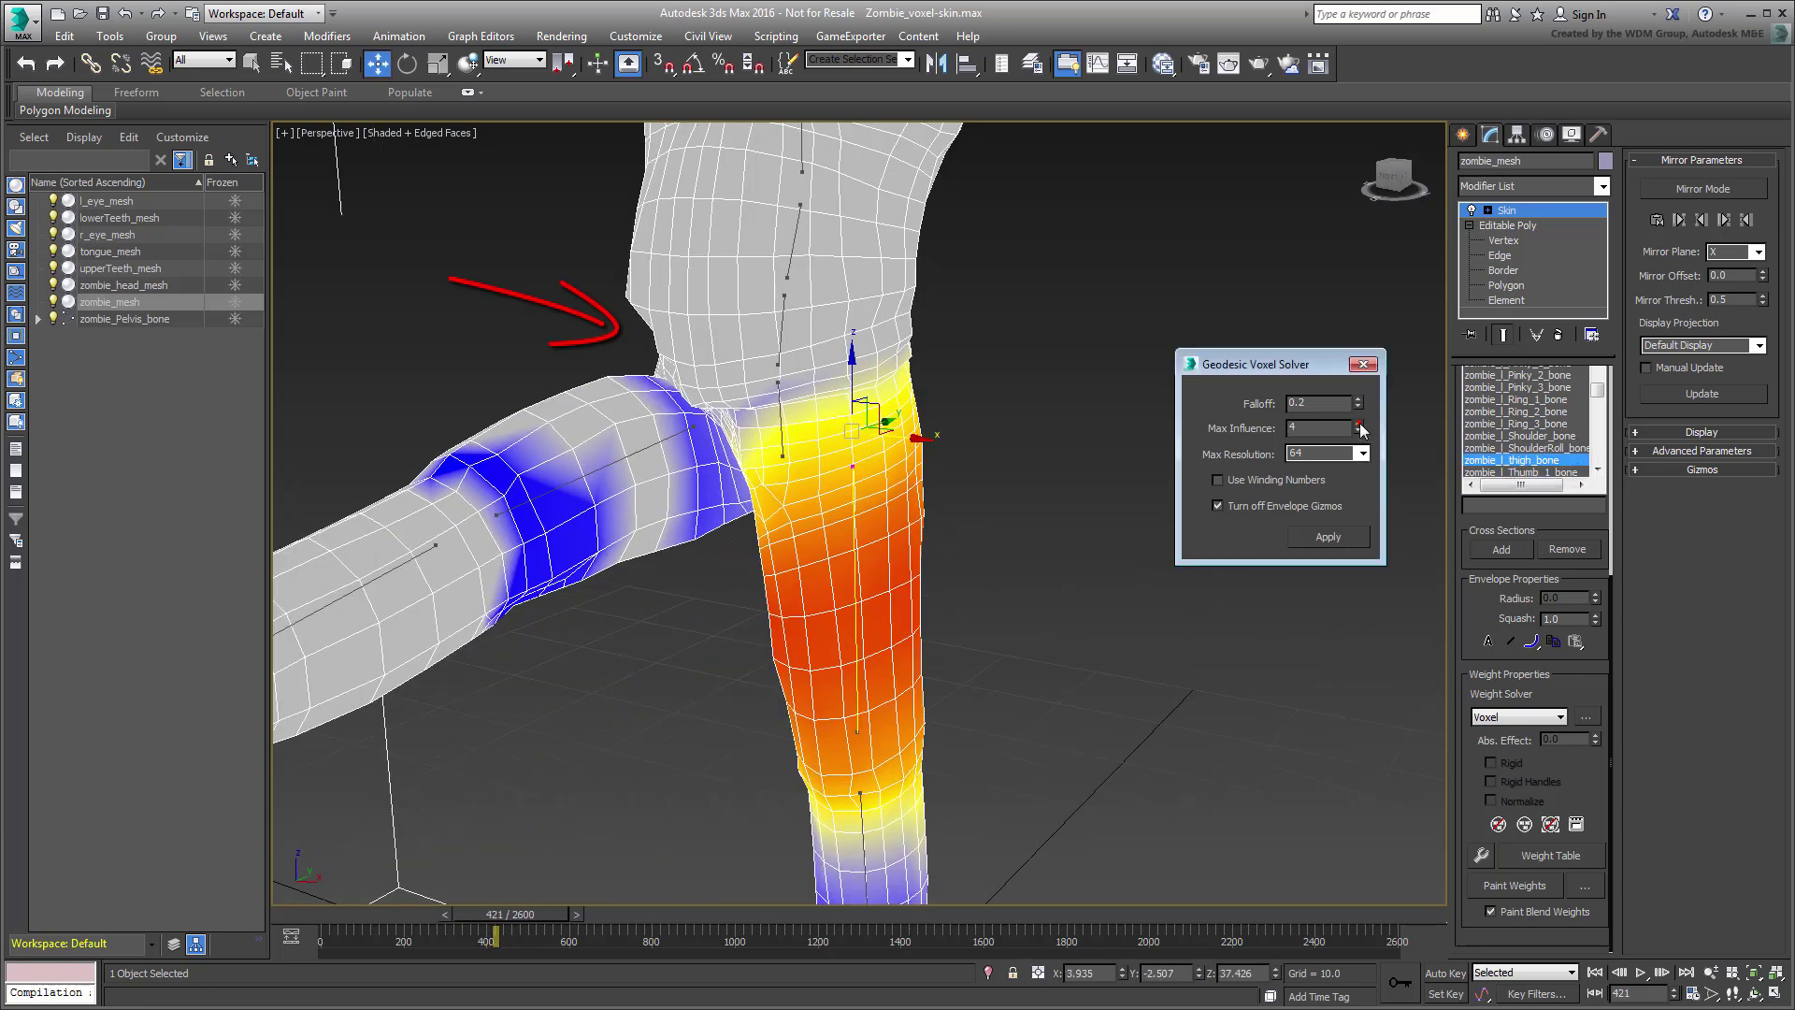
pyautogui.click(1328, 538)
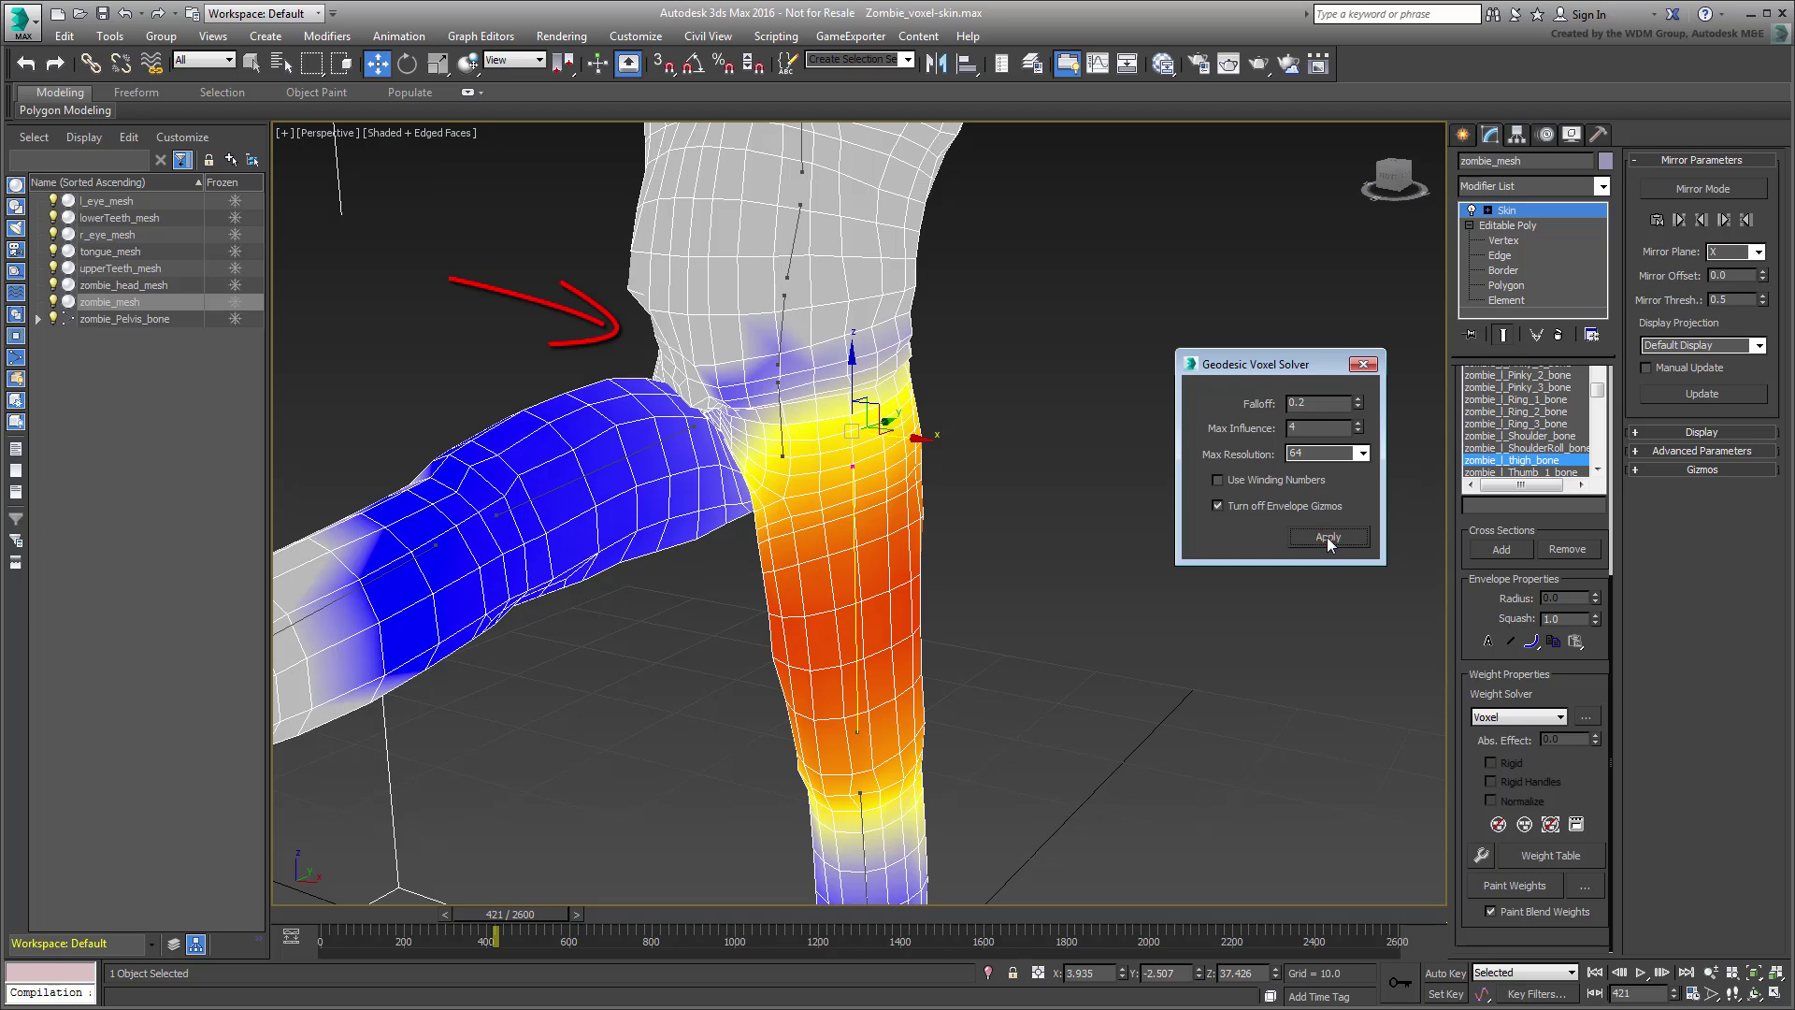
pyautogui.click(1358, 423)
pyautogui.click(1358, 423)
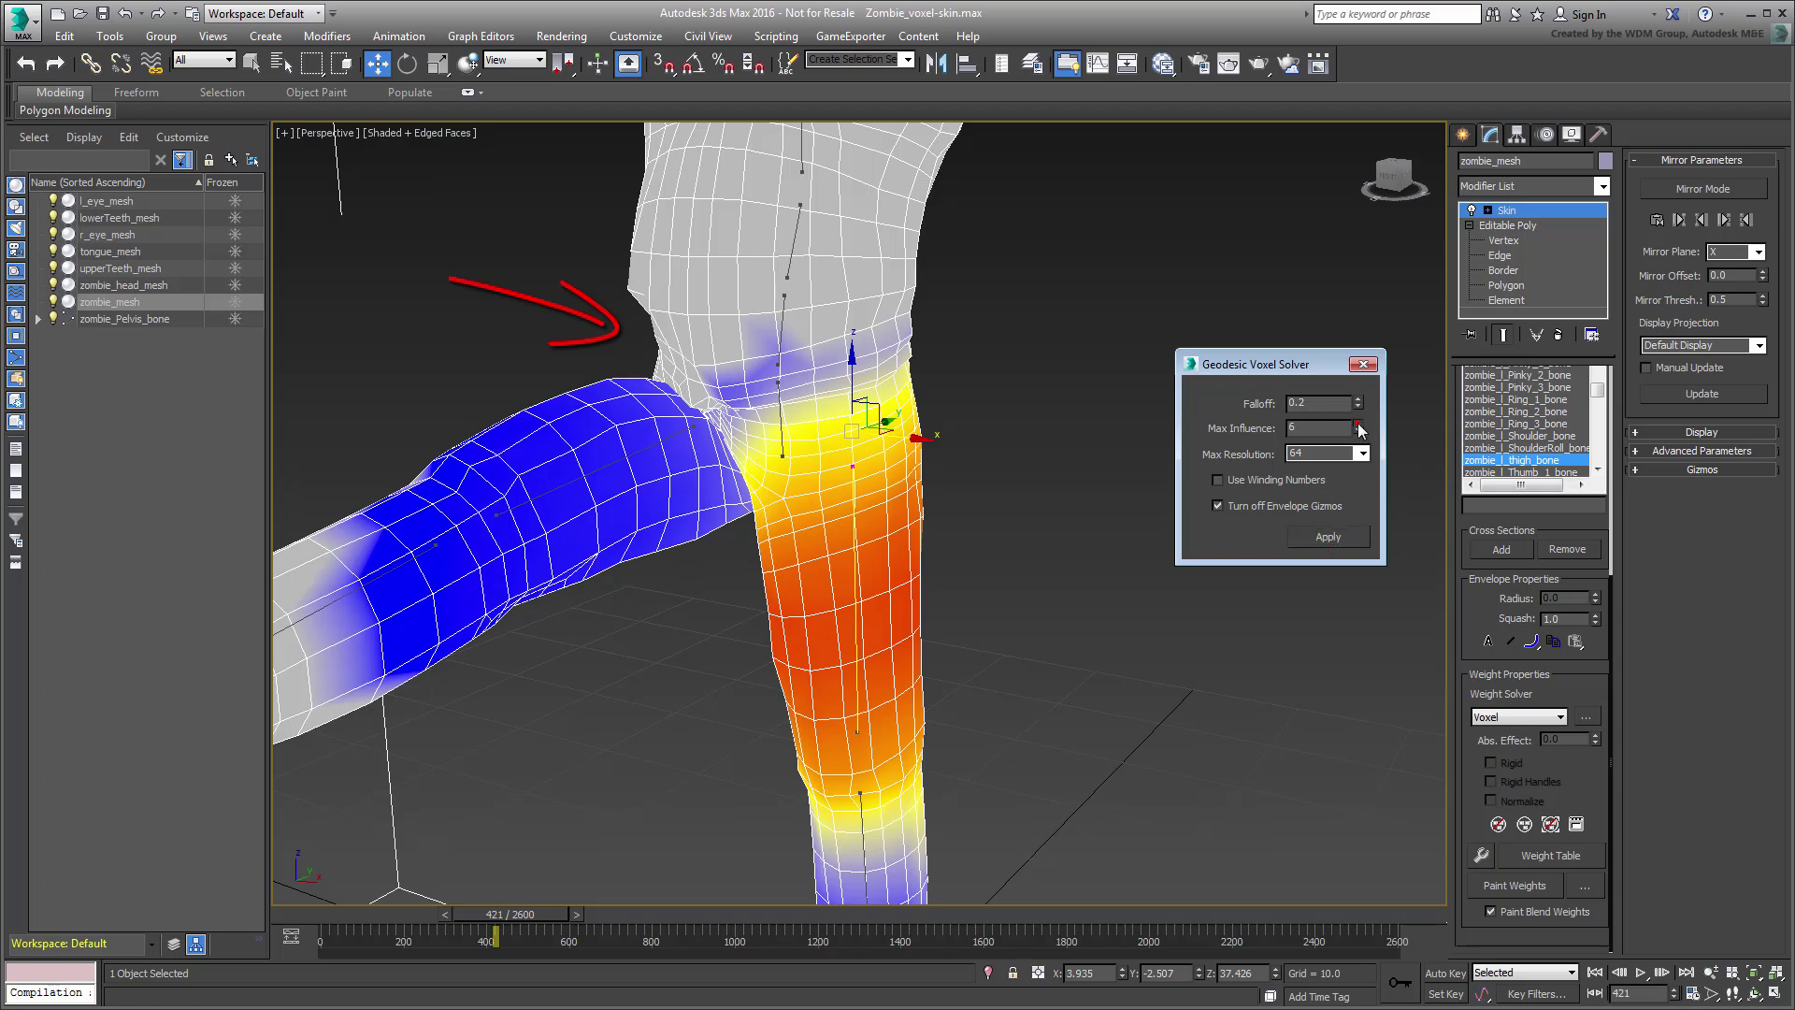
pyautogui.click(1328, 538)
pyautogui.moveTo(785, 629)
pyautogui.keyDown('alt'); pyautogui.mouseDown(button='middle')
pyautogui.moveTo(994, 626)
pyautogui.moveTo(792, 624)
pyautogui.mouseUp(button='middle'); pyautogui.keyUp('alt')
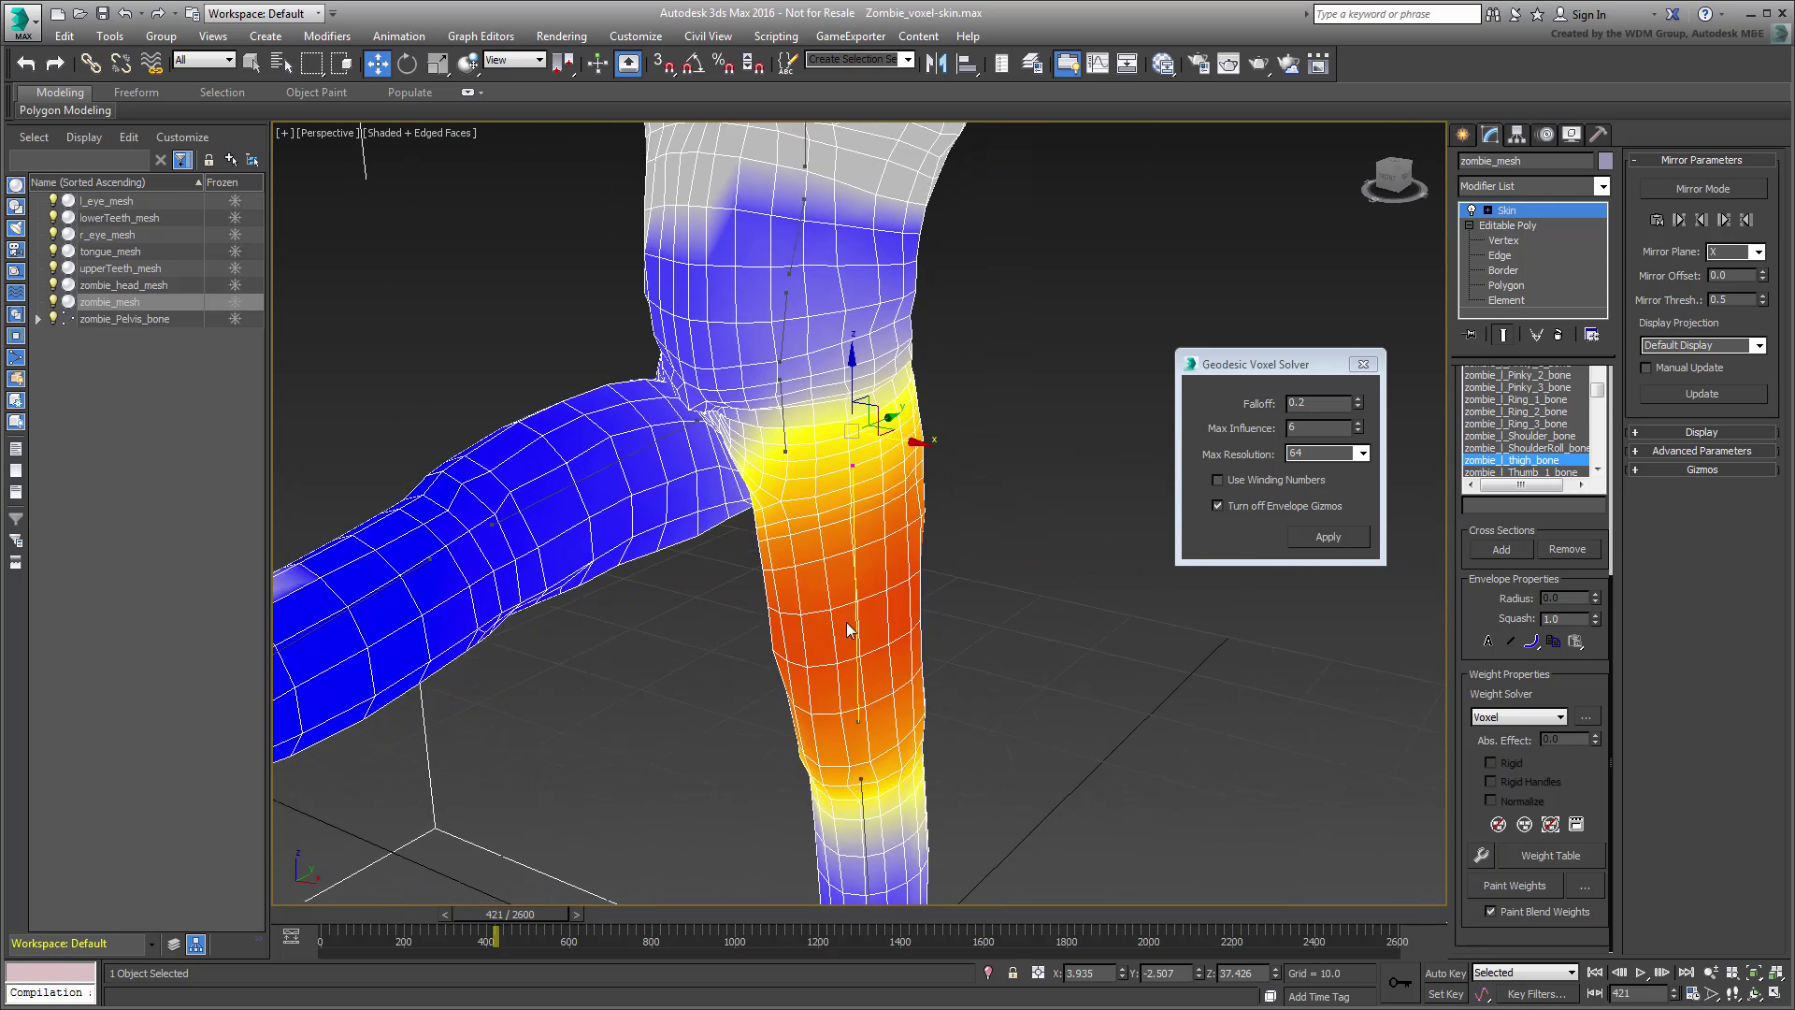
# Step: Set the voxel solver's Falloff to 0.4, apply it and examine the new weights around the hips
pyautogui.click(1359, 398)
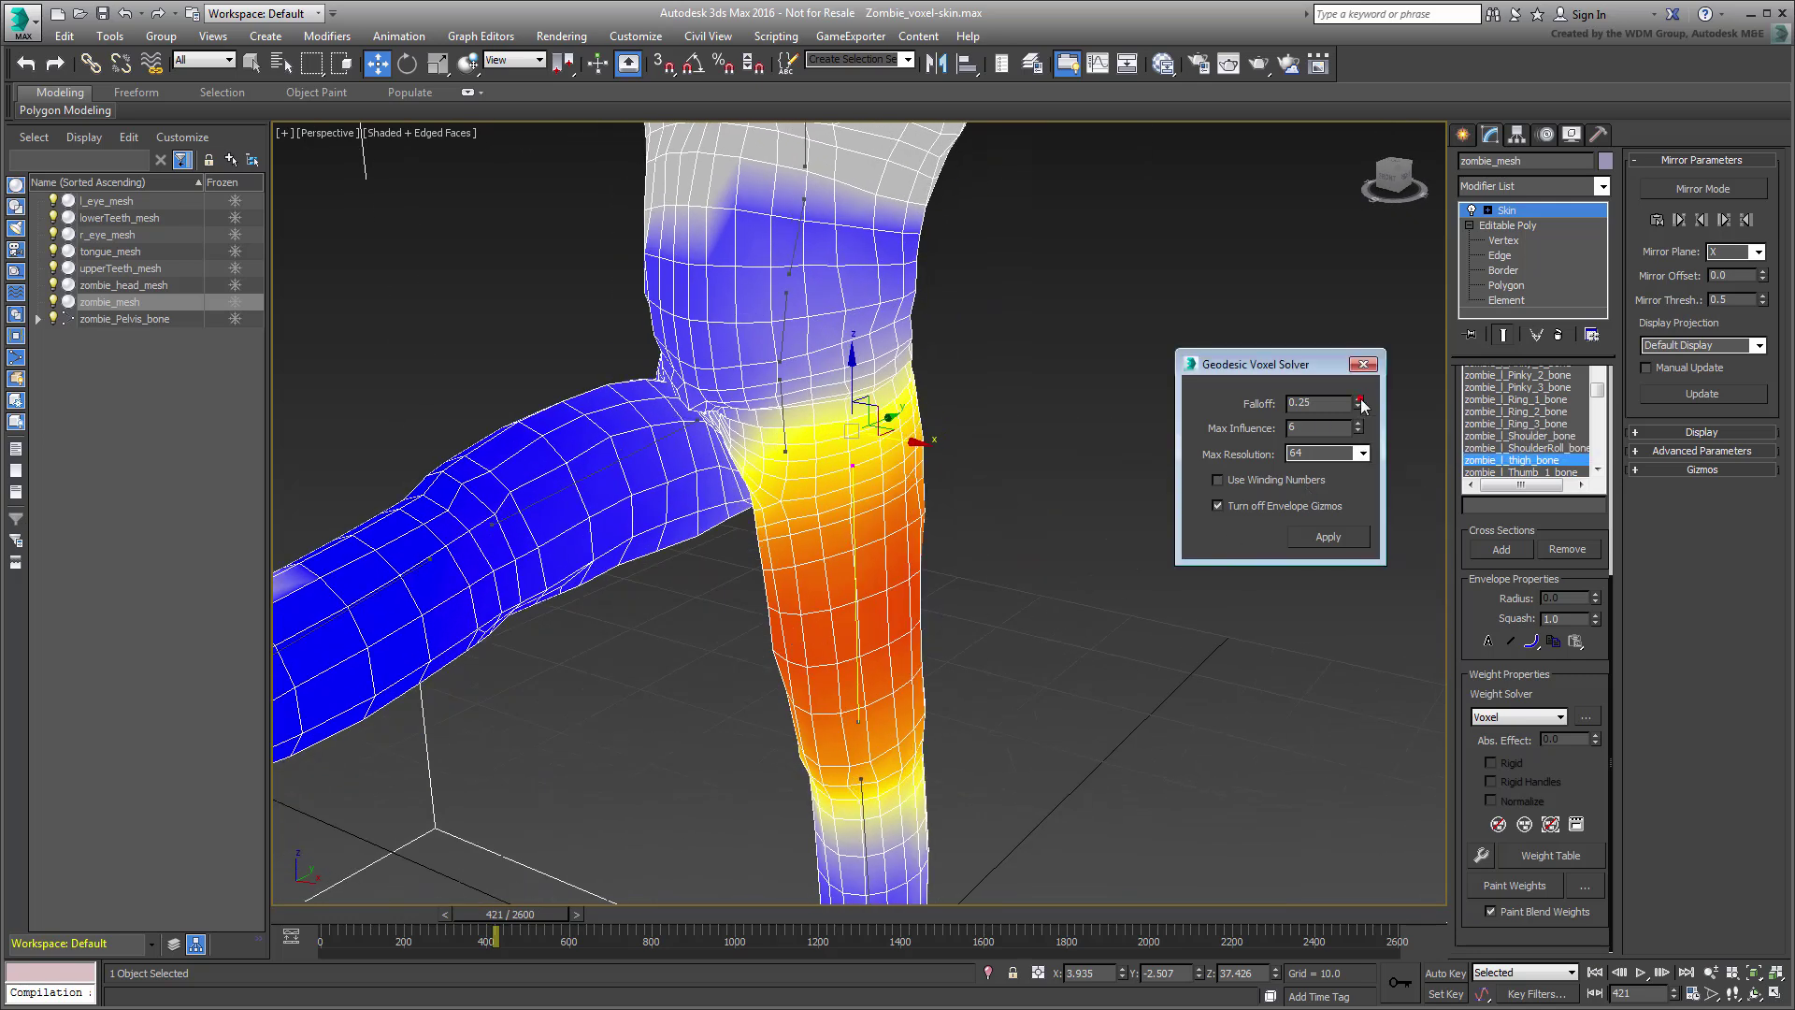
pyautogui.click(1328, 536)
pyautogui.keyDown('alt'); pyautogui.moveTo(935, 638); pyautogui.dragTo(642, 590, button='middle'); pyautogui.keyUp('alt')
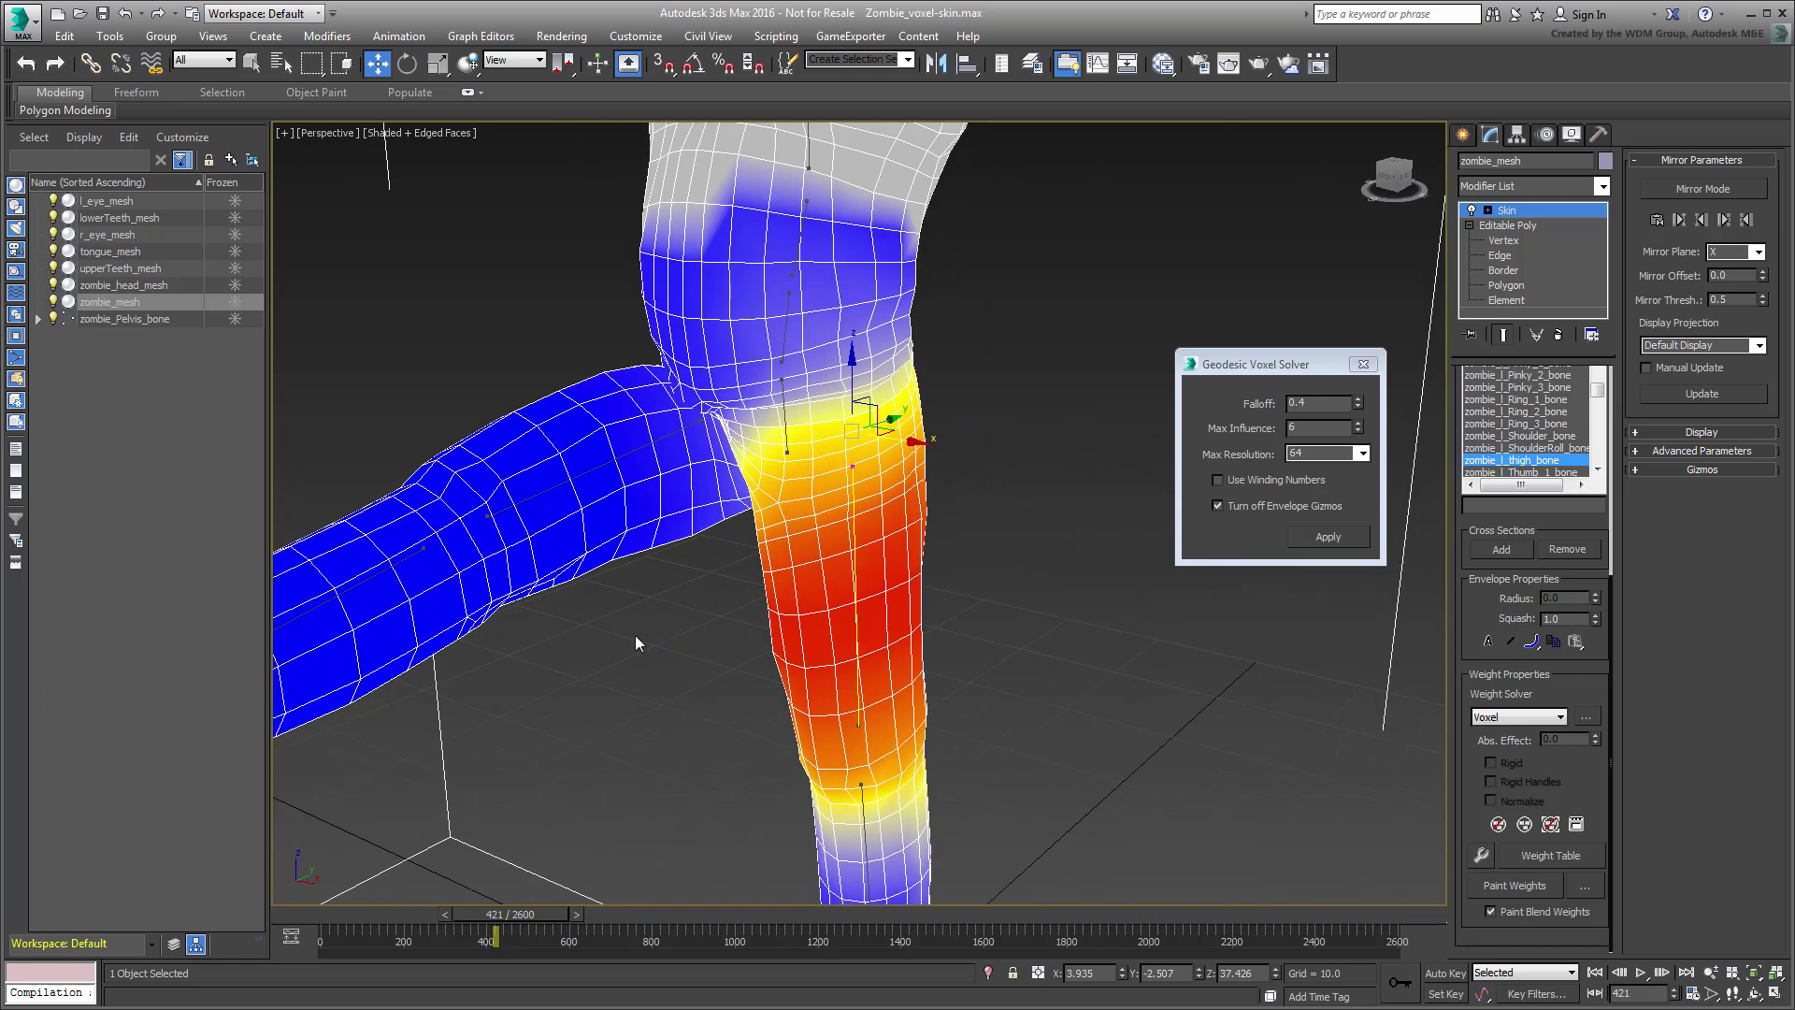
# Step: Select zombie_l_Shoulder_bone and scrub the arm animation to examine the shoulder's weights and deformation
pyautogui.moveTo(496, 915)
pyautogui.mouseDown()
pyautogui.moveTo(481, 913)
pyautogui.moveTo(508, 928)
pyautogui.moveTo(447, 928)
pyautogui.moveTo(482, 927)
pyautogui.mouseUp()
pyautogui.keyDown('alt'); pyautogui.moveTo(1103, 781); pyautogui.dragTo(997, 748, button='middle'); pyautogui.keyUp('alt')
pyautogui.scroll(-4, 897, 573)
pyautogui.moveTo(909, 478); pyautogui.dragTo(992, 561, button='middle')
pyautogui.moveTo(995, 422); pyautogui.dragTo(955, 554, button='middle')
pyautogui.scroll(4, 905, 502)
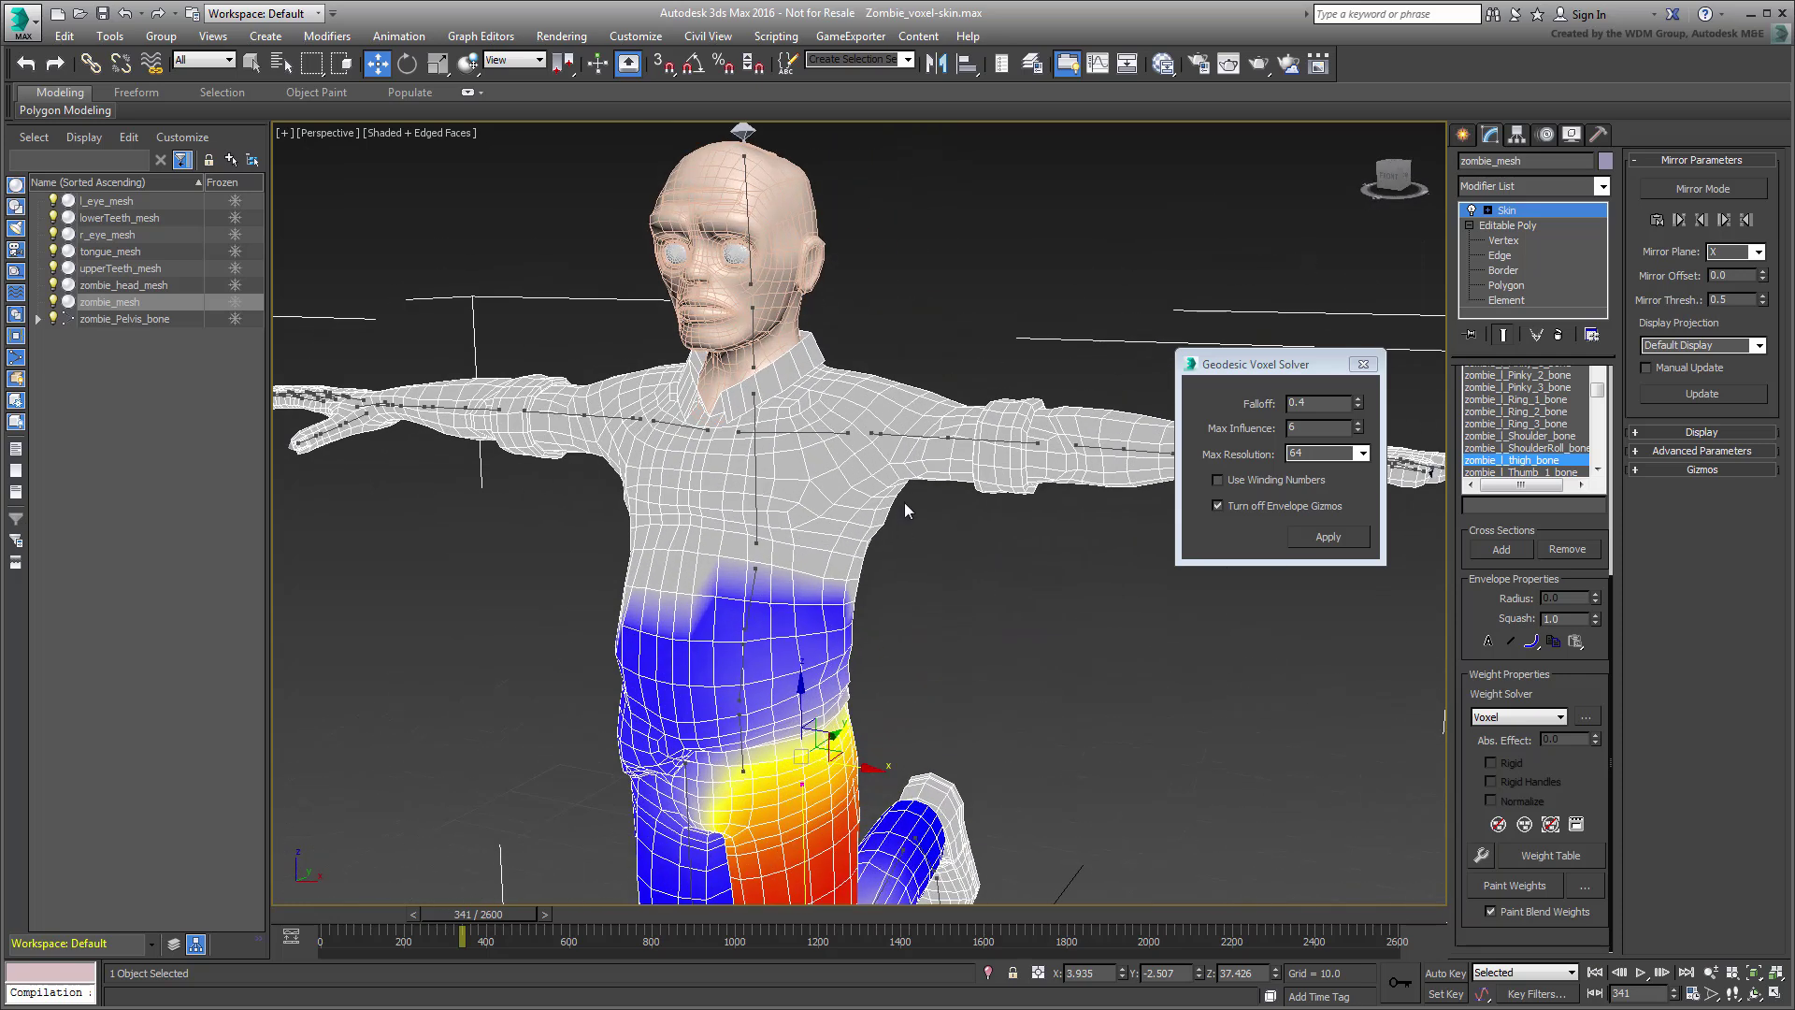
pyautogui.click(902, 432)
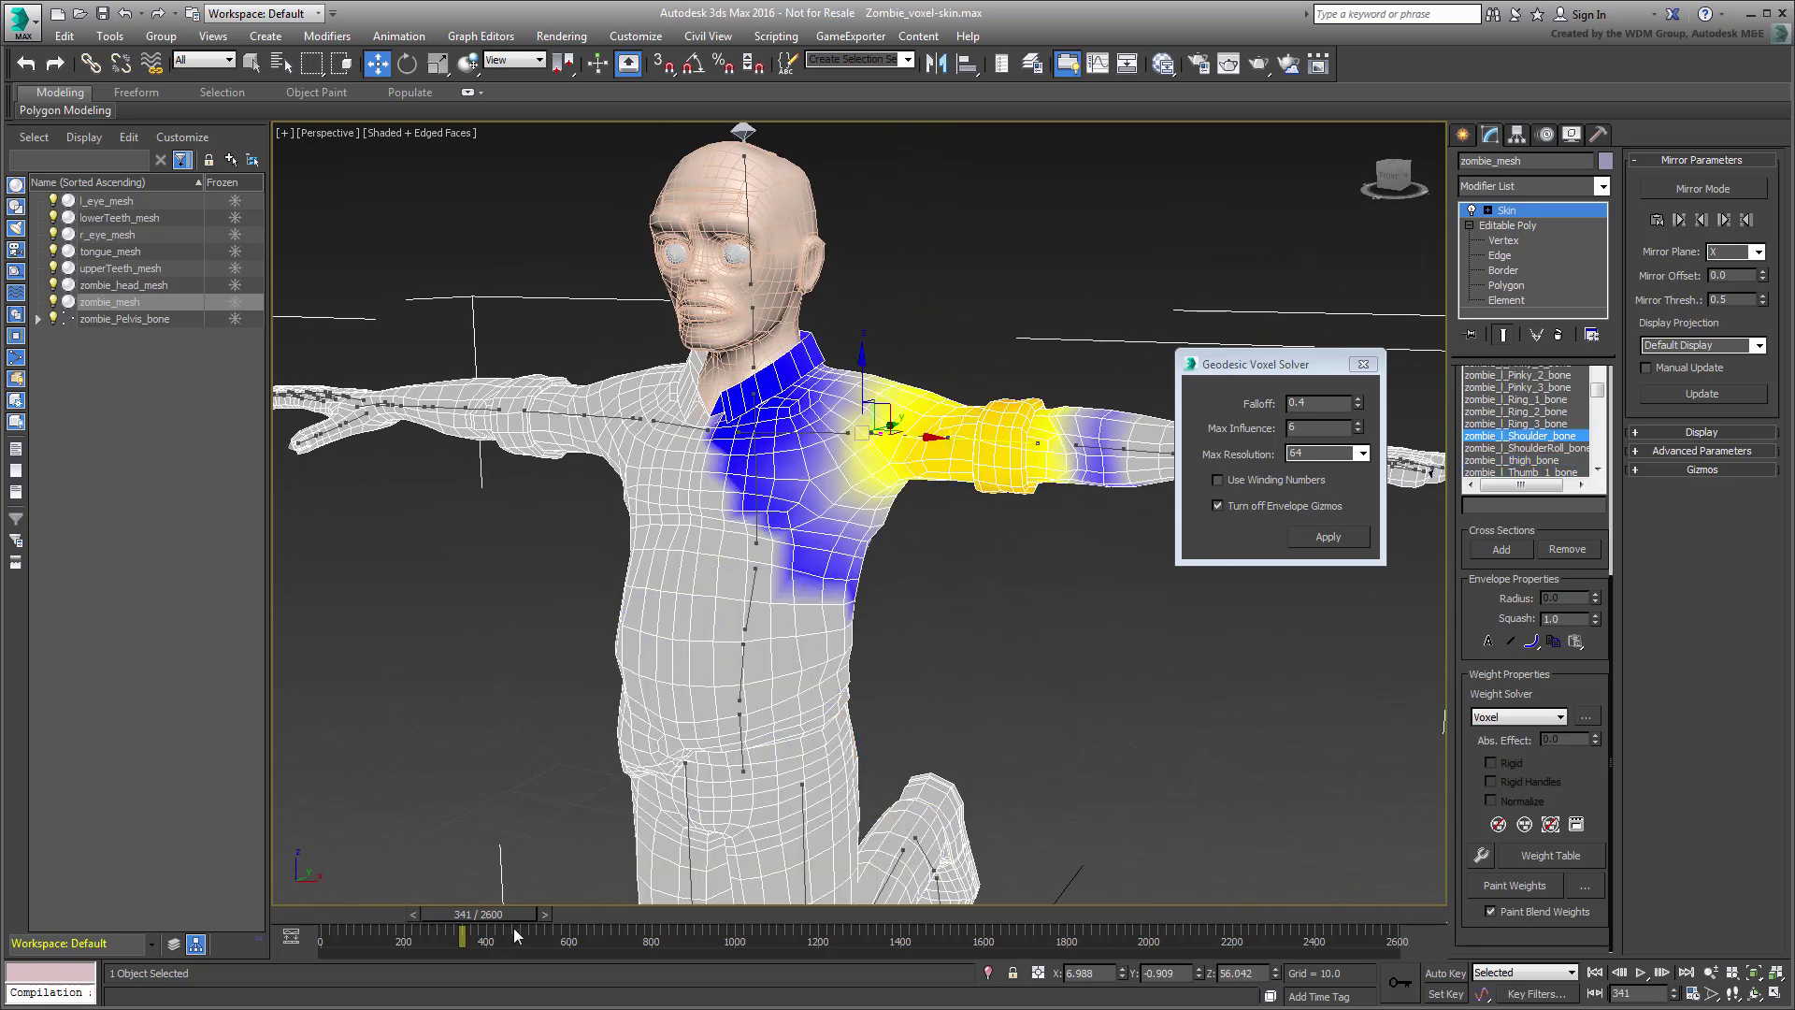
pyautogui.moveTo(512, 932); pyautogui.dragTo(743, 962)
pyautogui.rightClick(743, 962)
pyautogui.moveTo(1199, 745); pyautogui.dragTo(980, 770, button='middle')
# Step: Move to frame 2220 of the animation and examine how the fingers of the left hand deform
pyautogui.moveTo(483, 924); pyautogui.dragTo(905, 955)
pyautogui.press('w')
pyautogui.keyDown('alt'); pyautogui.moveTo(935, 628); pyautogui.dragTo(938, 704, button='middle'); pyautogui.keyUp('alt')
pyautogui.moveTo(924, 917); pyautogui.dragTo(1225, 943)
pyautogui.scroll(3, 776, 653)
pyautogui.press('w')
pyautogui.keyDown('alt'); pyautogui.moveTo(857, 638); pyautogui.dragTo(1045, 775, button='middle'); pyautogui.keyUp('alt')
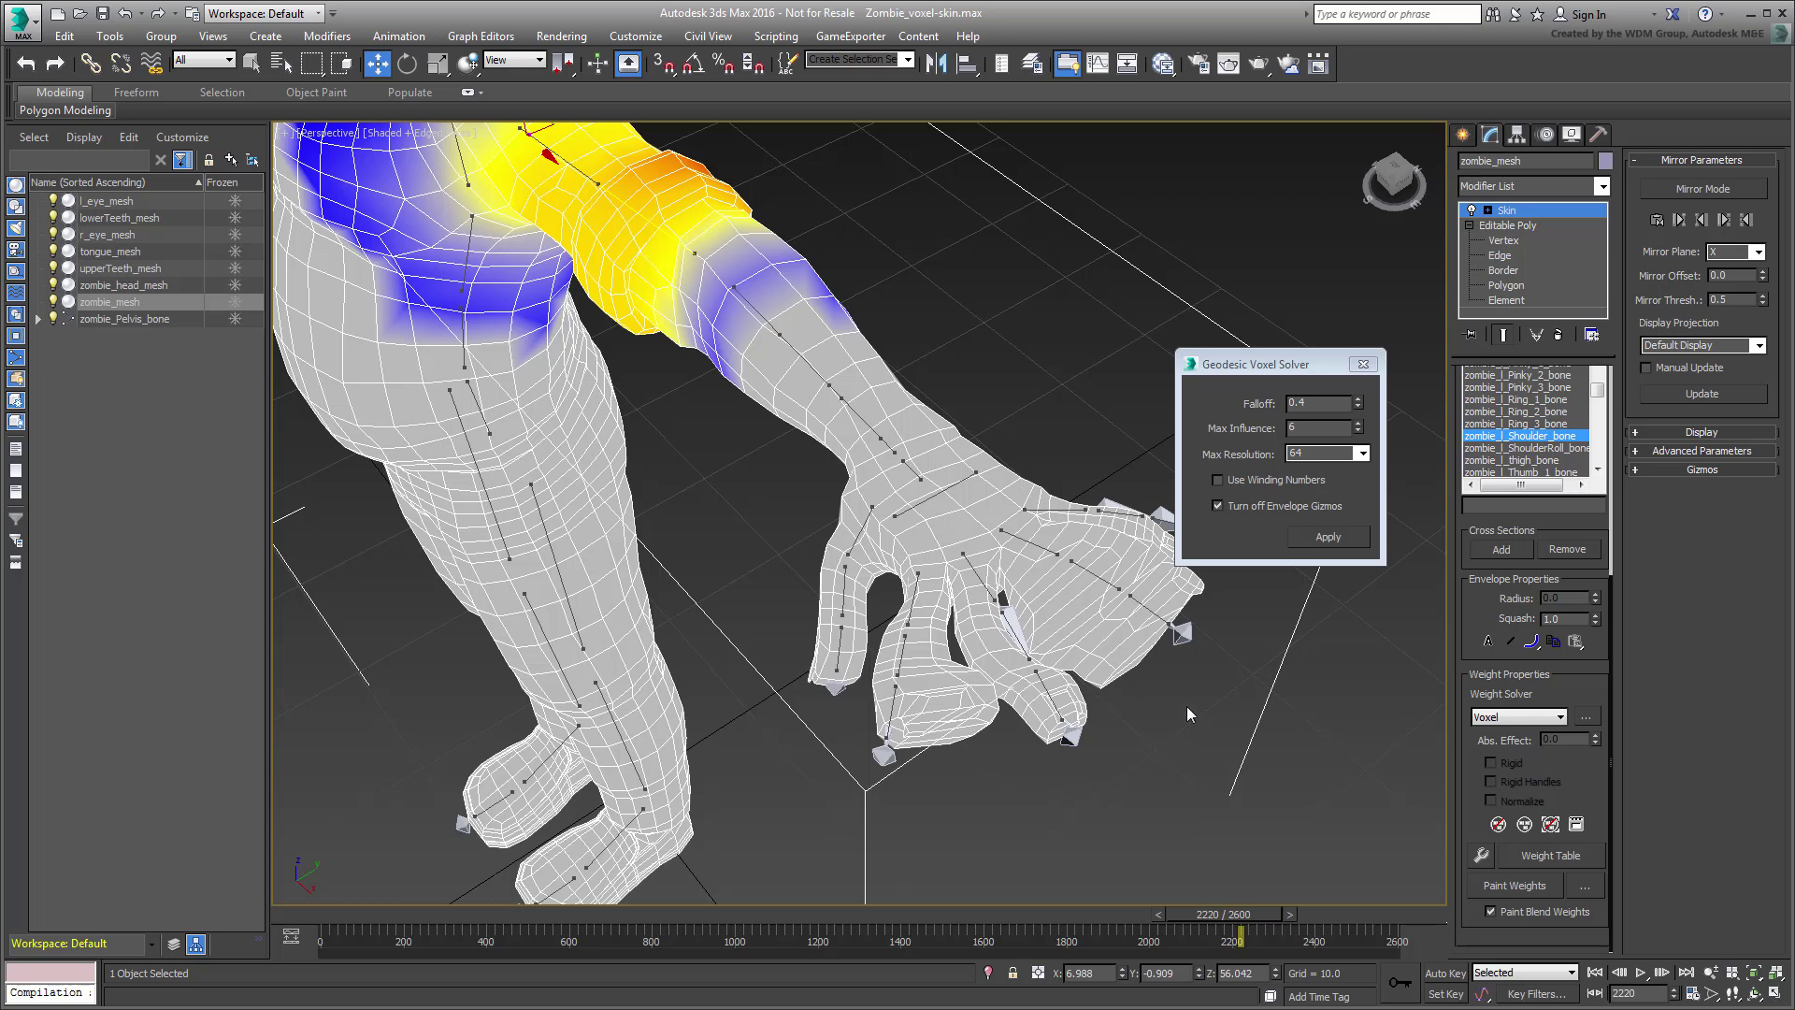
# Step: Close the Geodesic Voxel Solver settings and enable vertex selection in the body mesh's Skin modifier
pyautogui.click(1363, 365)
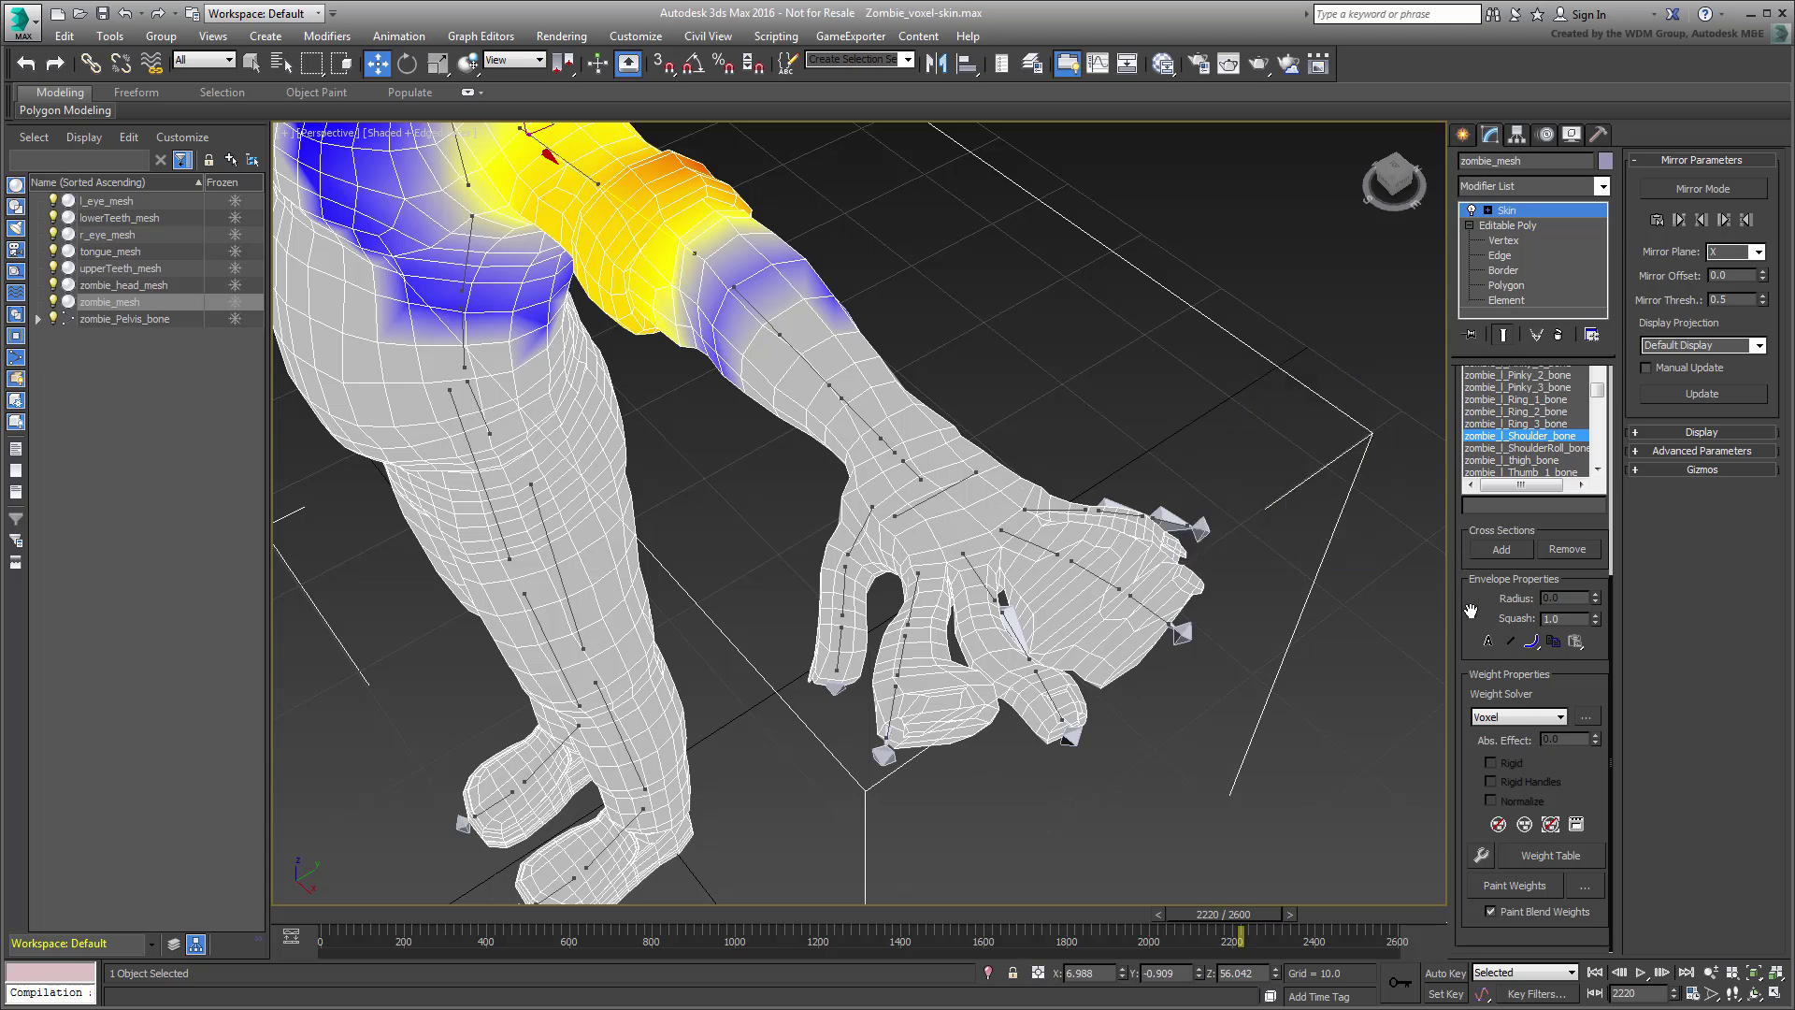
pyautogui.moveTo(1471, 611); pyautogui.dragTo(1552, 887)
pyautogui.click(1477, 436)
# Step: Lasso-select the vertices of the left index finger and open the Weight Tool
pyautogui.scroll(5, 932, 756)
pyautogui.scroll(-2, 932, 756)
pyautogui.keyDown('alt'); pyautogui.moveTo(932, 756); pyautogui.dragTo(873, 797, button='middle'); pyautogui.keyUp('alt')
pyautogui.moveTo(312, 63); pyautogui.dragTo(313, 179)
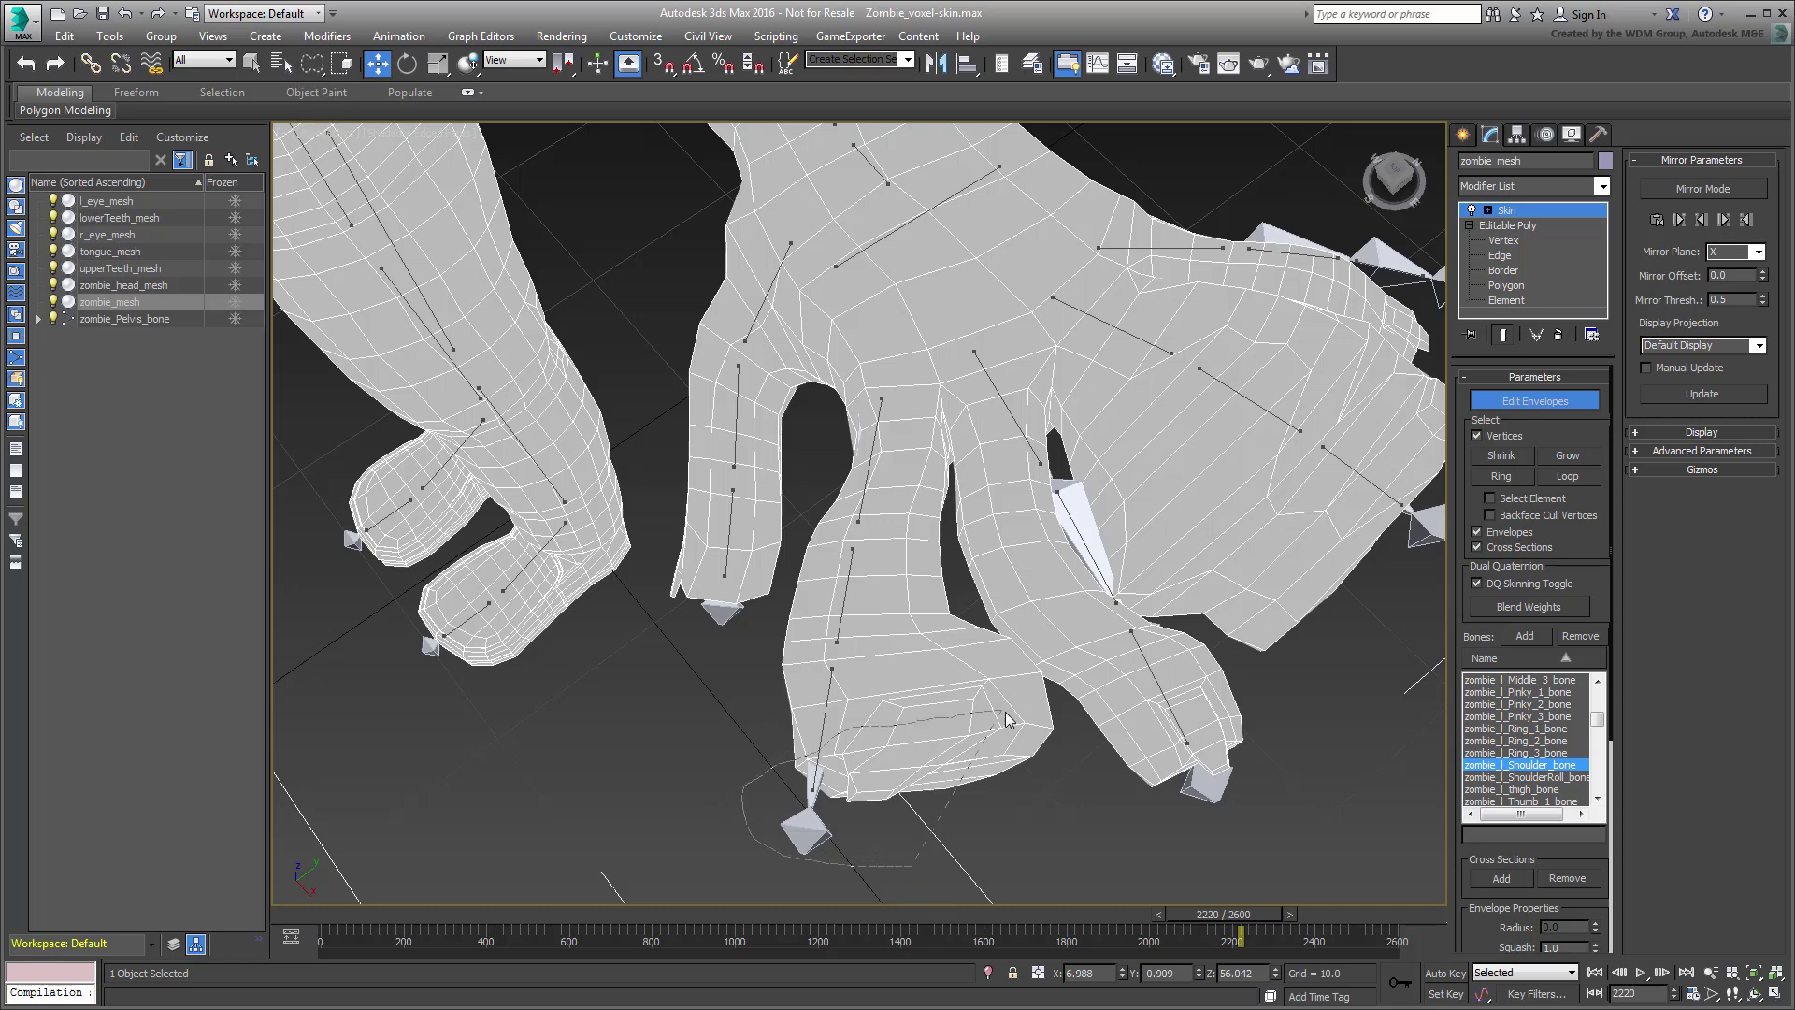
pyautogui.moveTo(1064, 736); pyautogui.dragTo(1000, 860)
pyautogui.moveTo(1473, 937); pyautogui.dragTo(1525, 600)
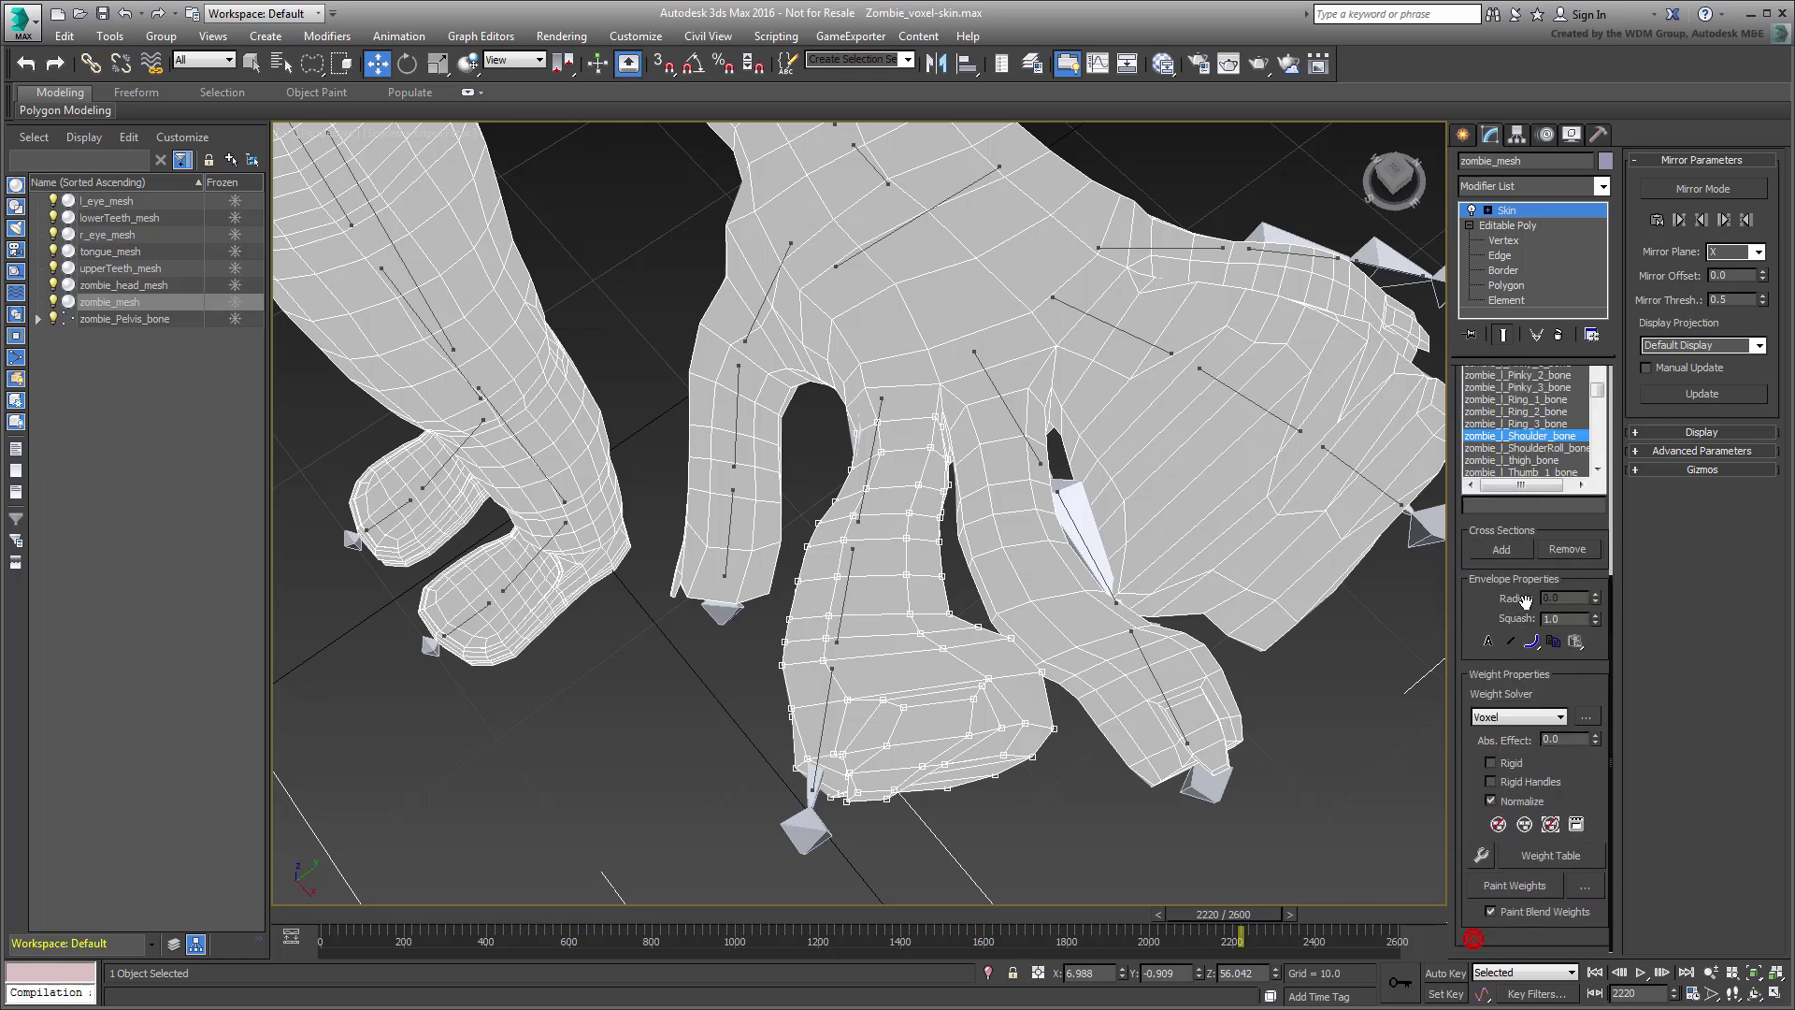
pyautogui.click(1479, 855)
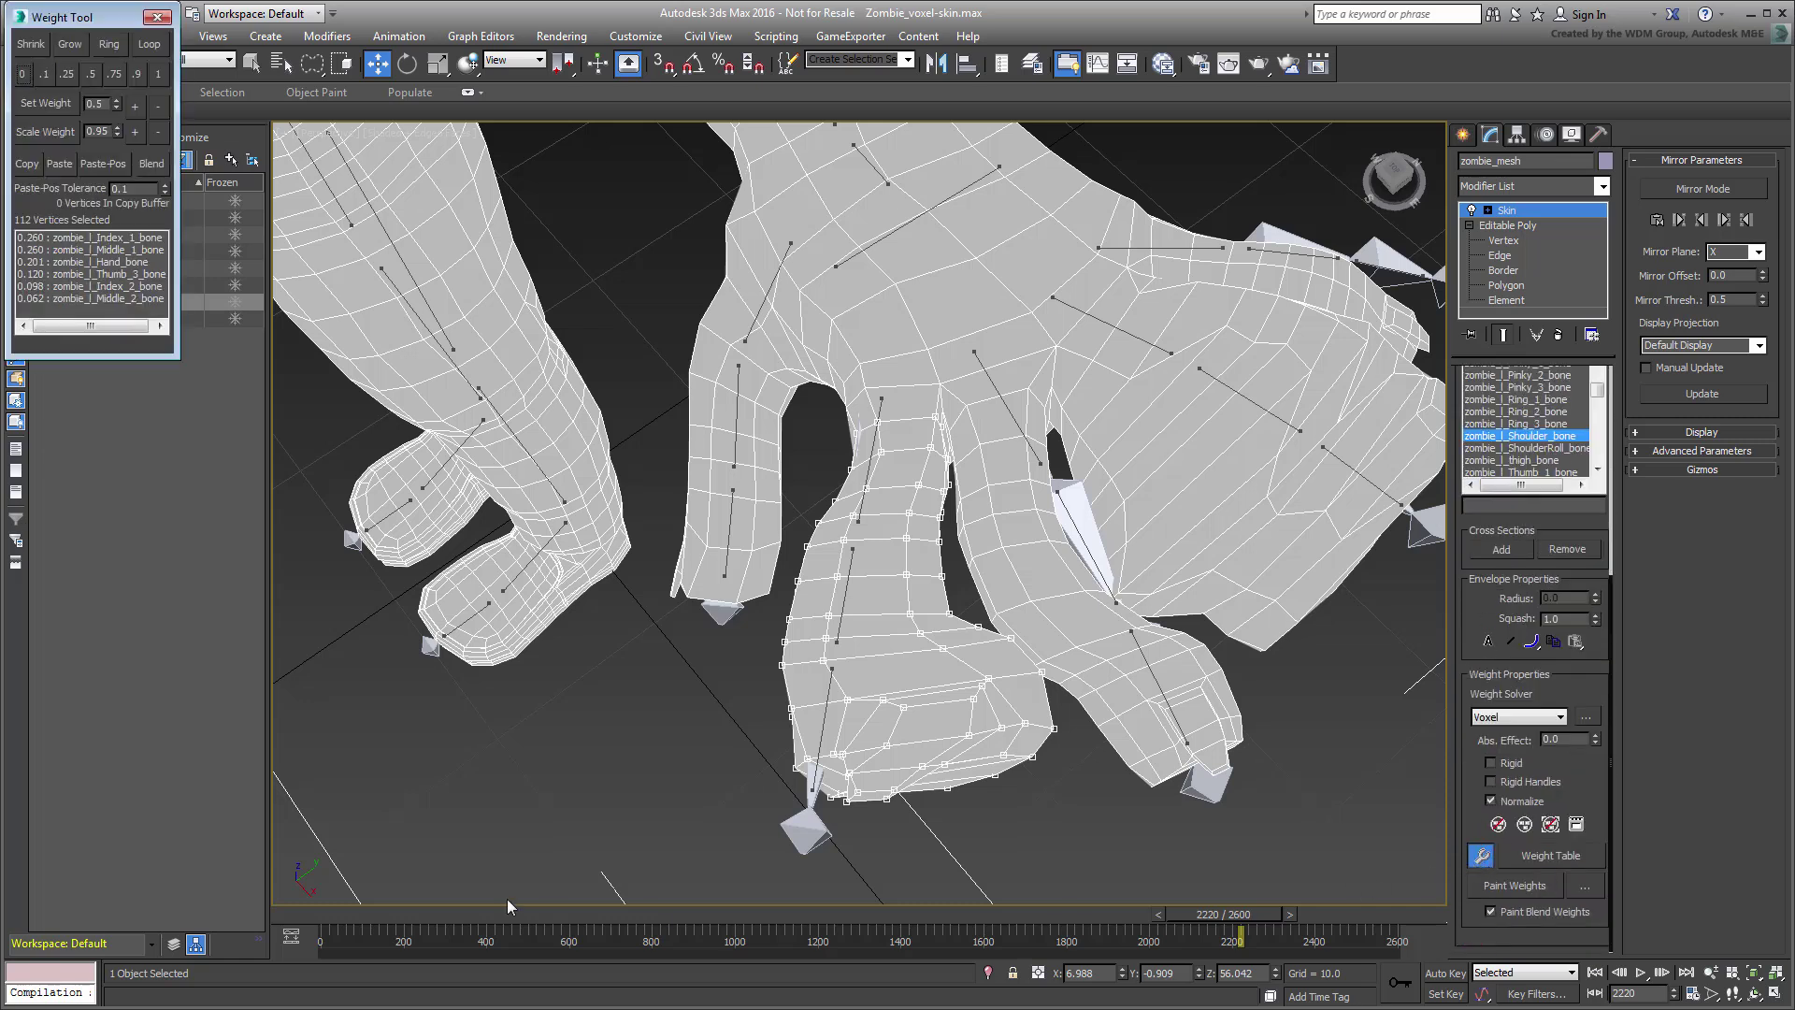
# Step: Set the index finger vertices' weights for zombie_l_Middle_1_bone, zombie_l_Thumb_3_bone and zombie_l_Middle_2_bone to 0
pyautogui.click(101, 238)
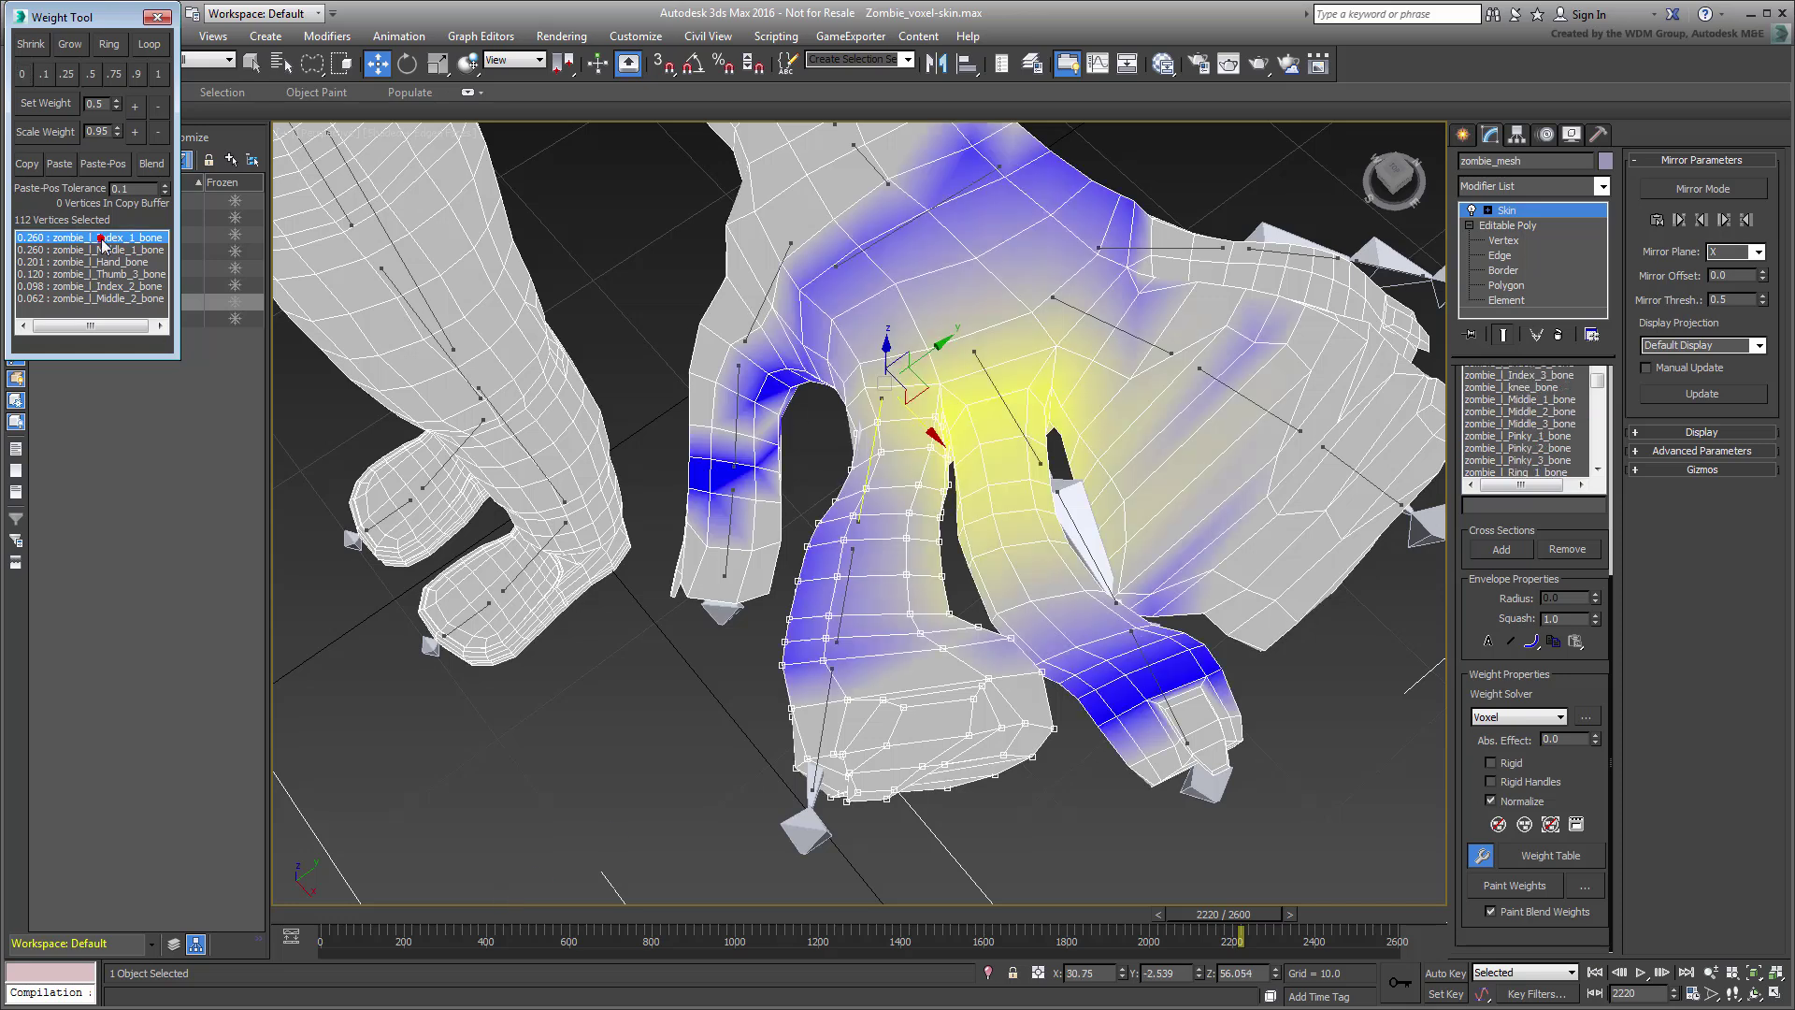
pyautogui.click(98, 250)
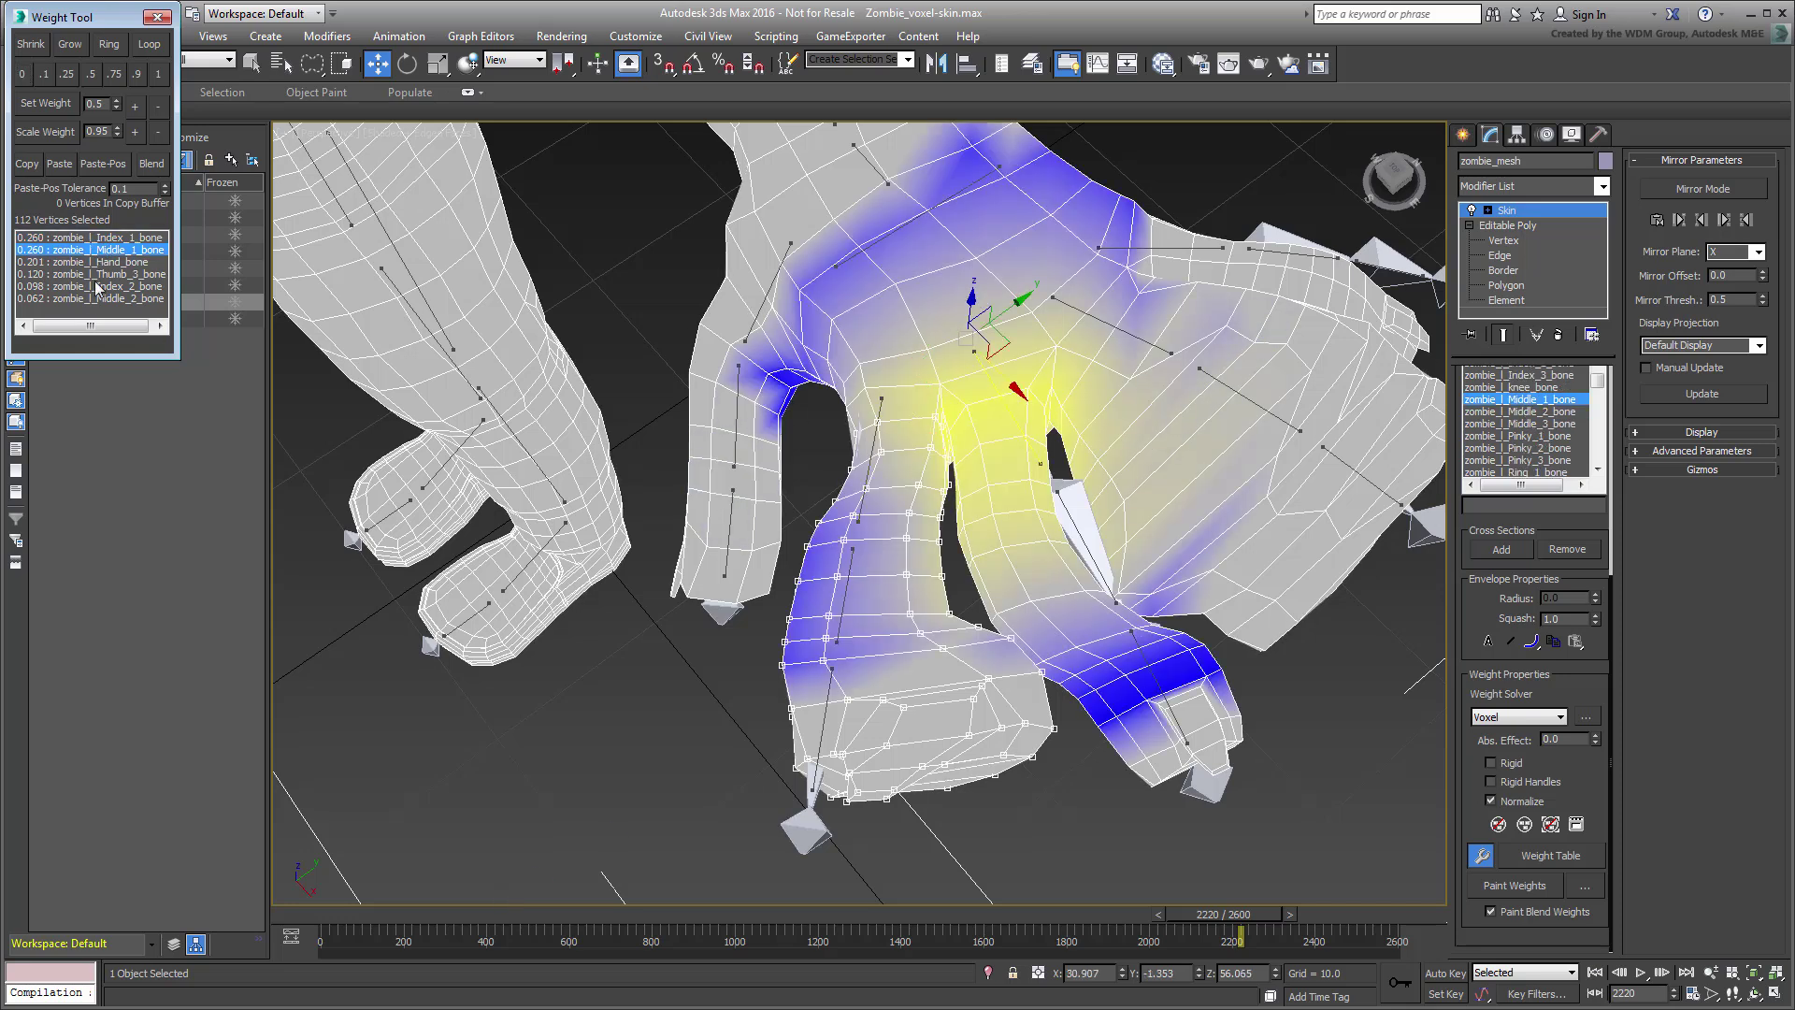
pyautogui.click(22, 77)
pyautogui.click(72, 263)
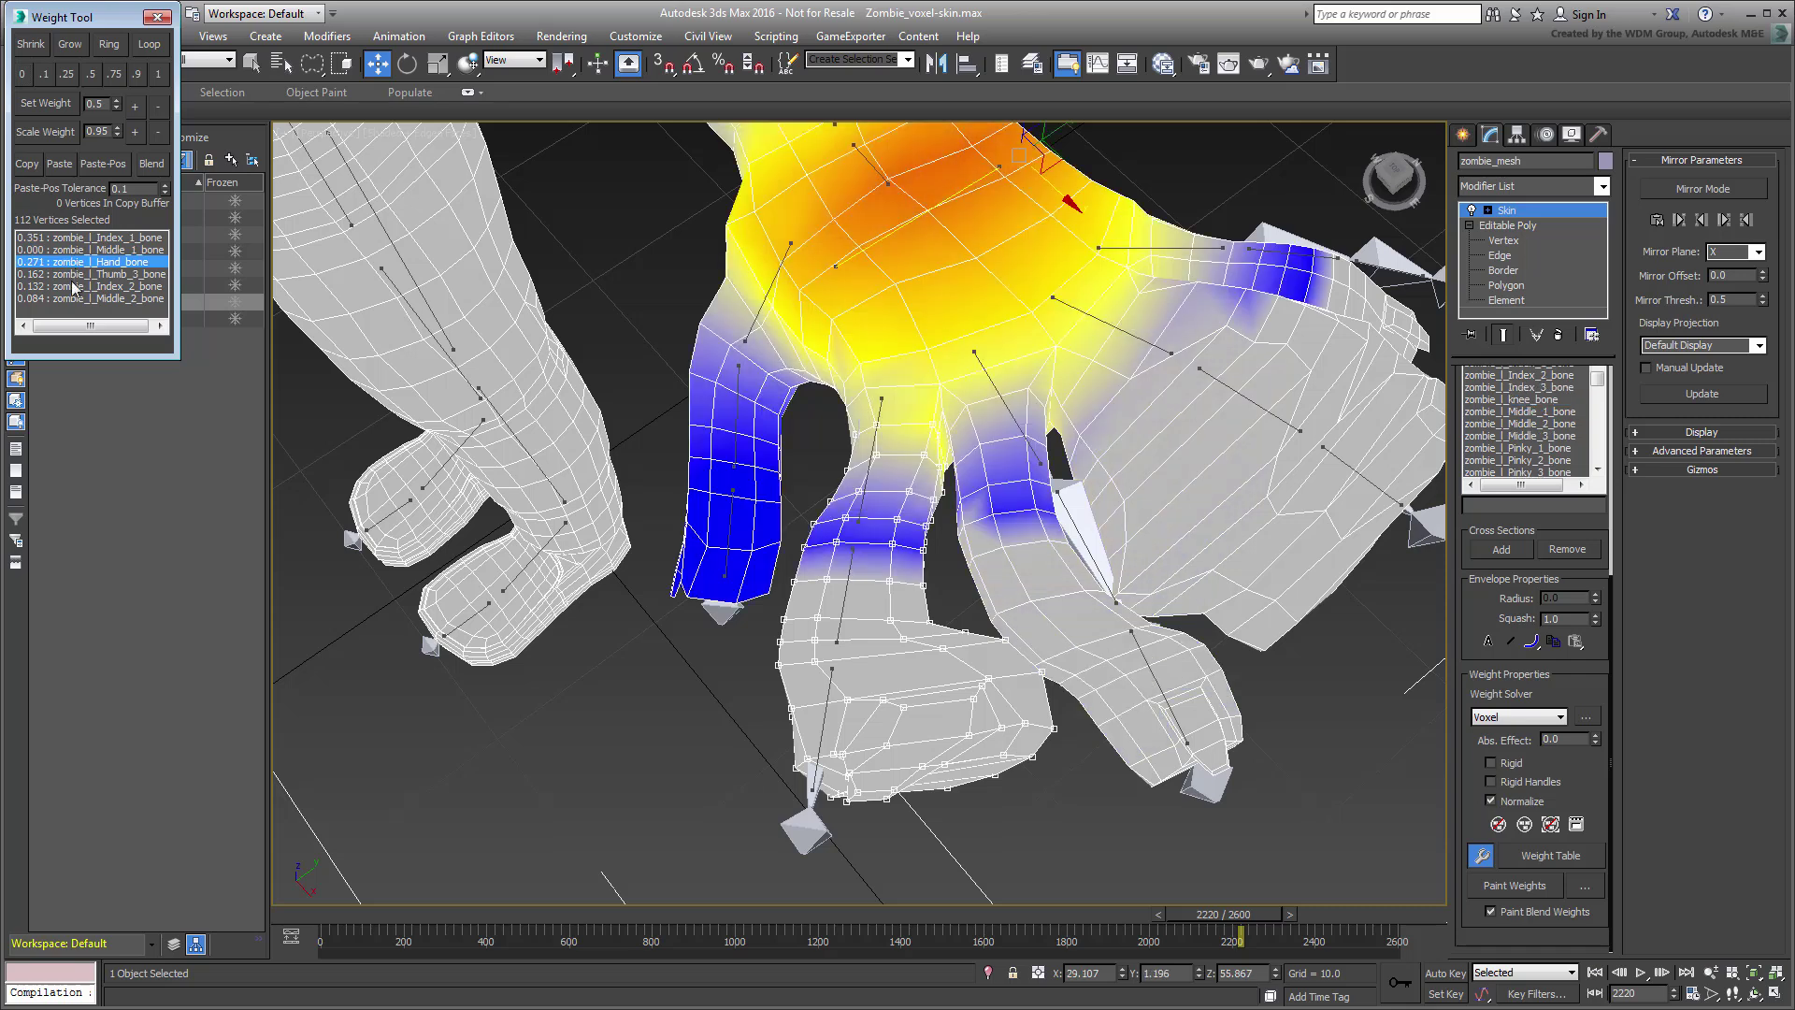
pyautogui.click(74, 275)
pyautogui.click(22, 77)
pyautogui.click(65, 286)
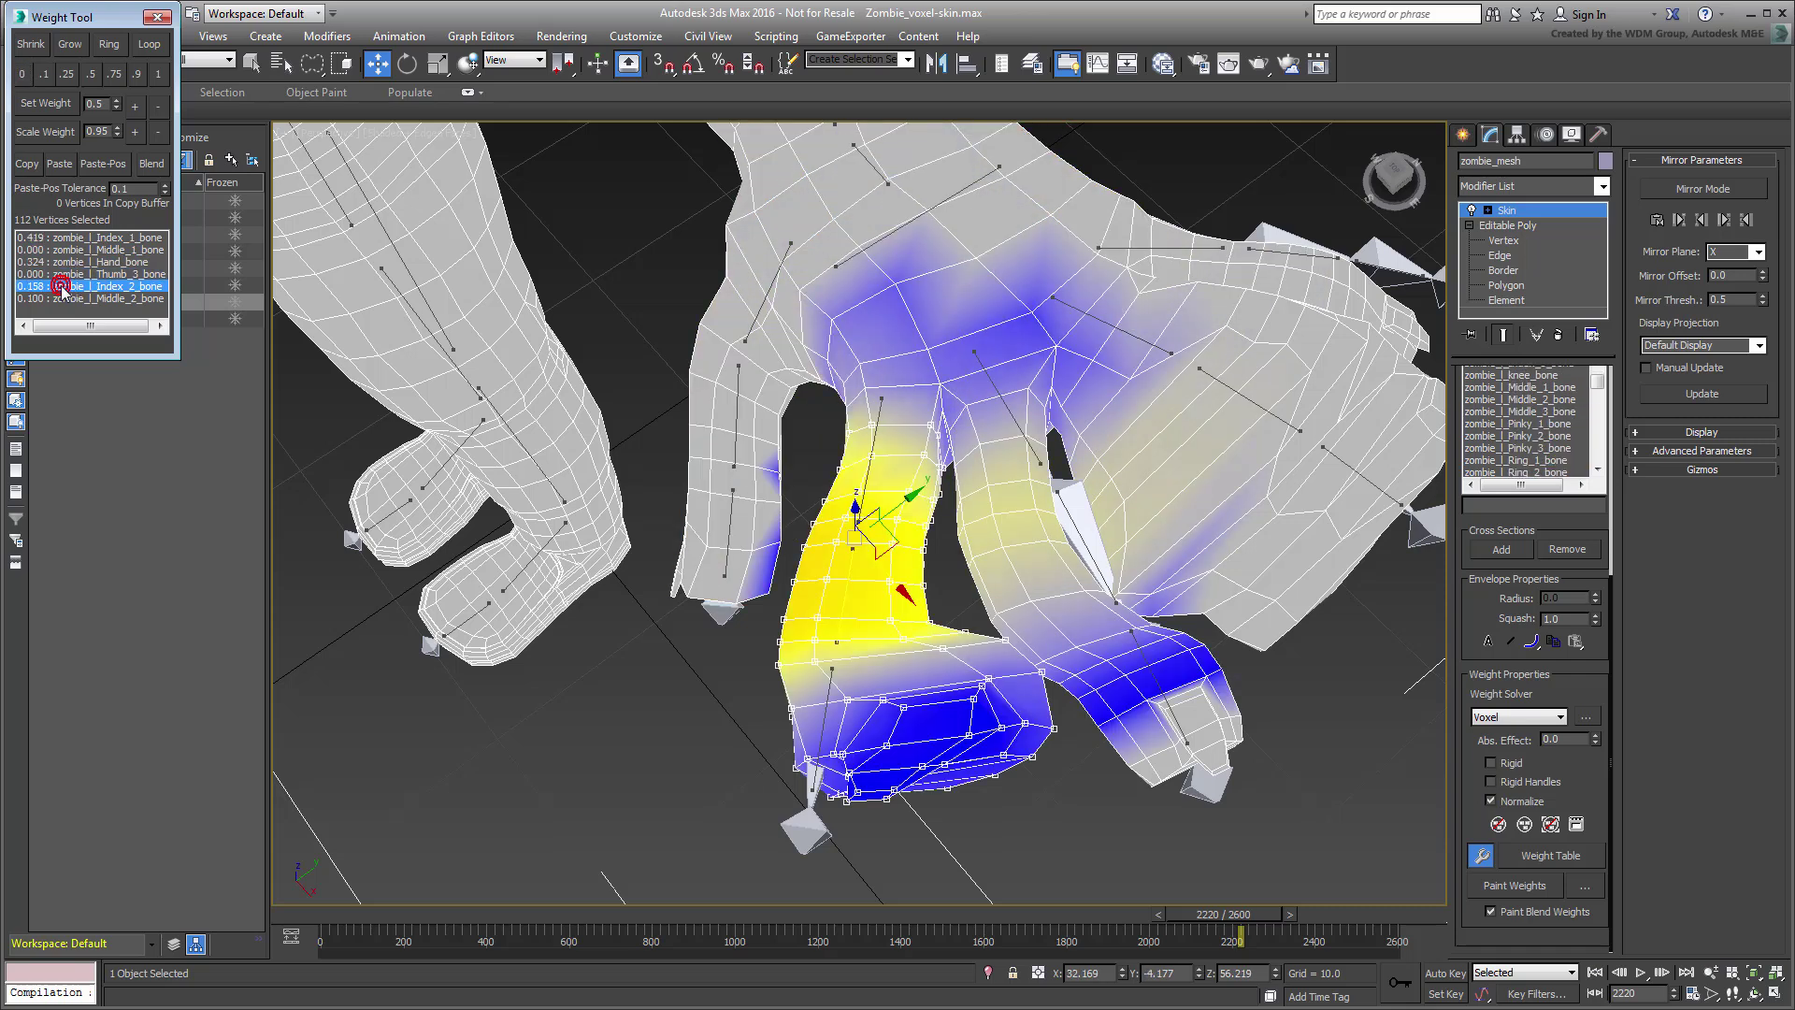
pyautogui.click(72, 299)
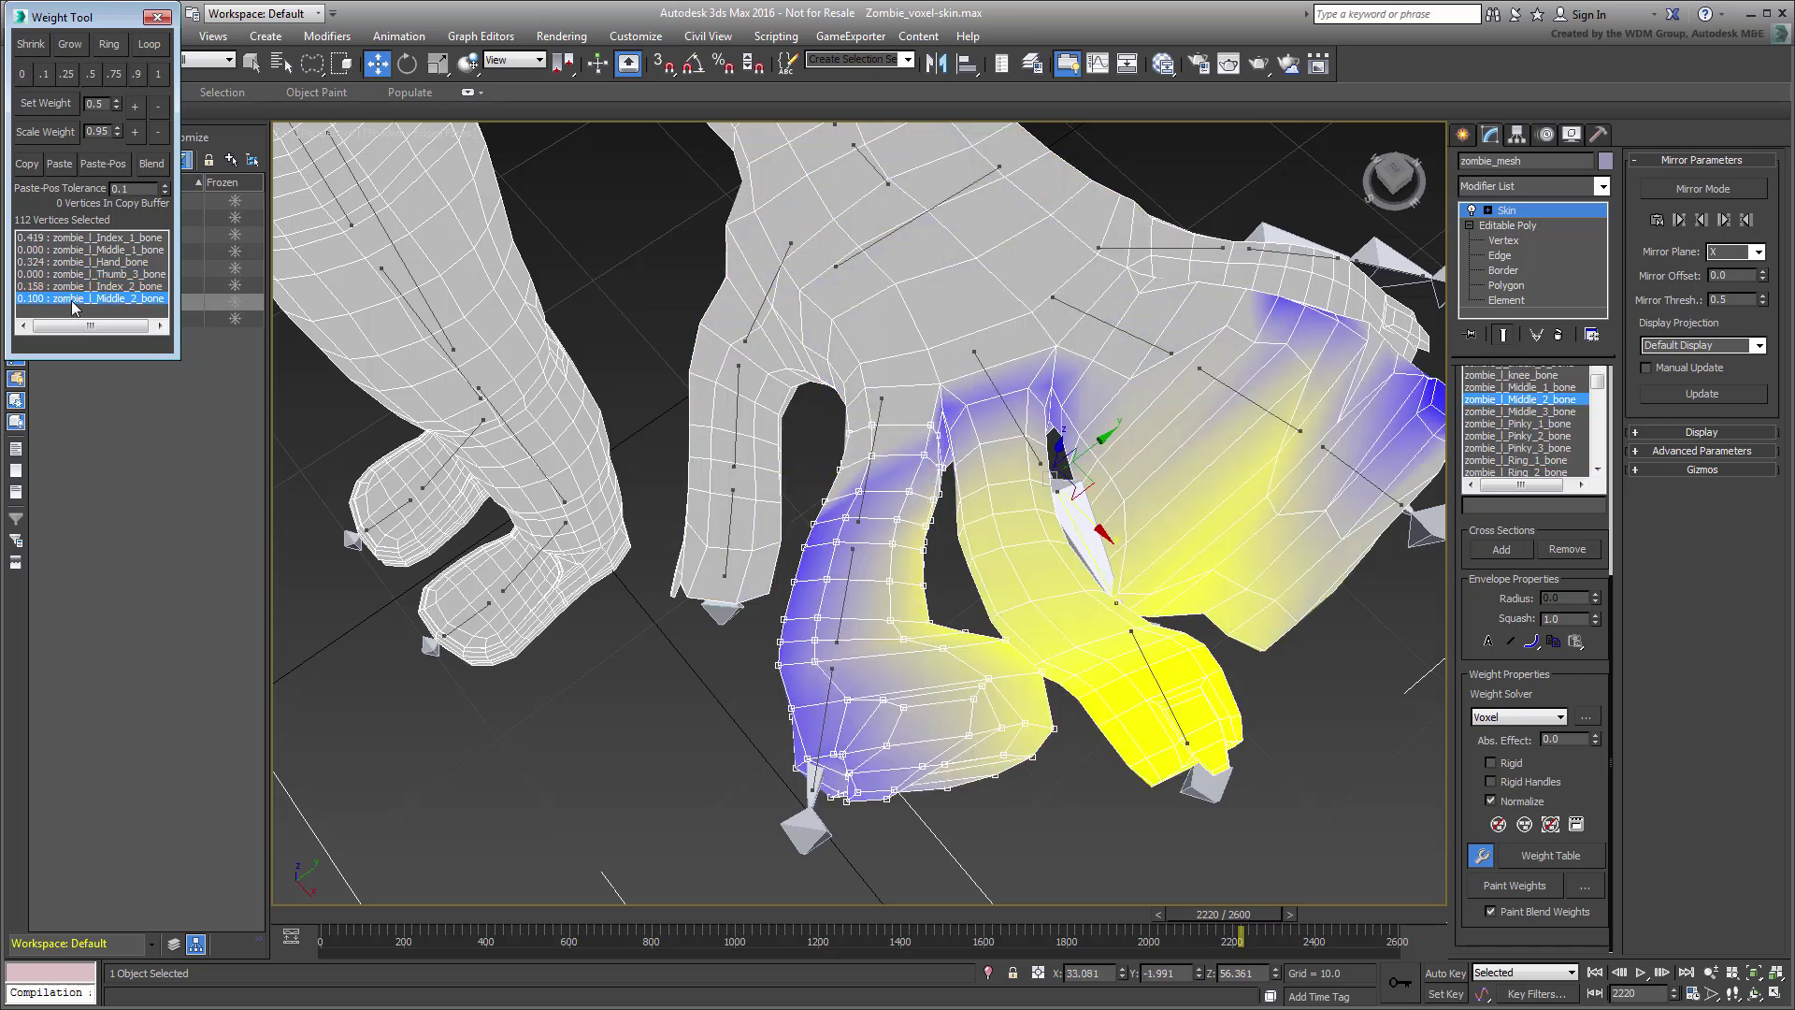
pyautogui.click(22, 75)
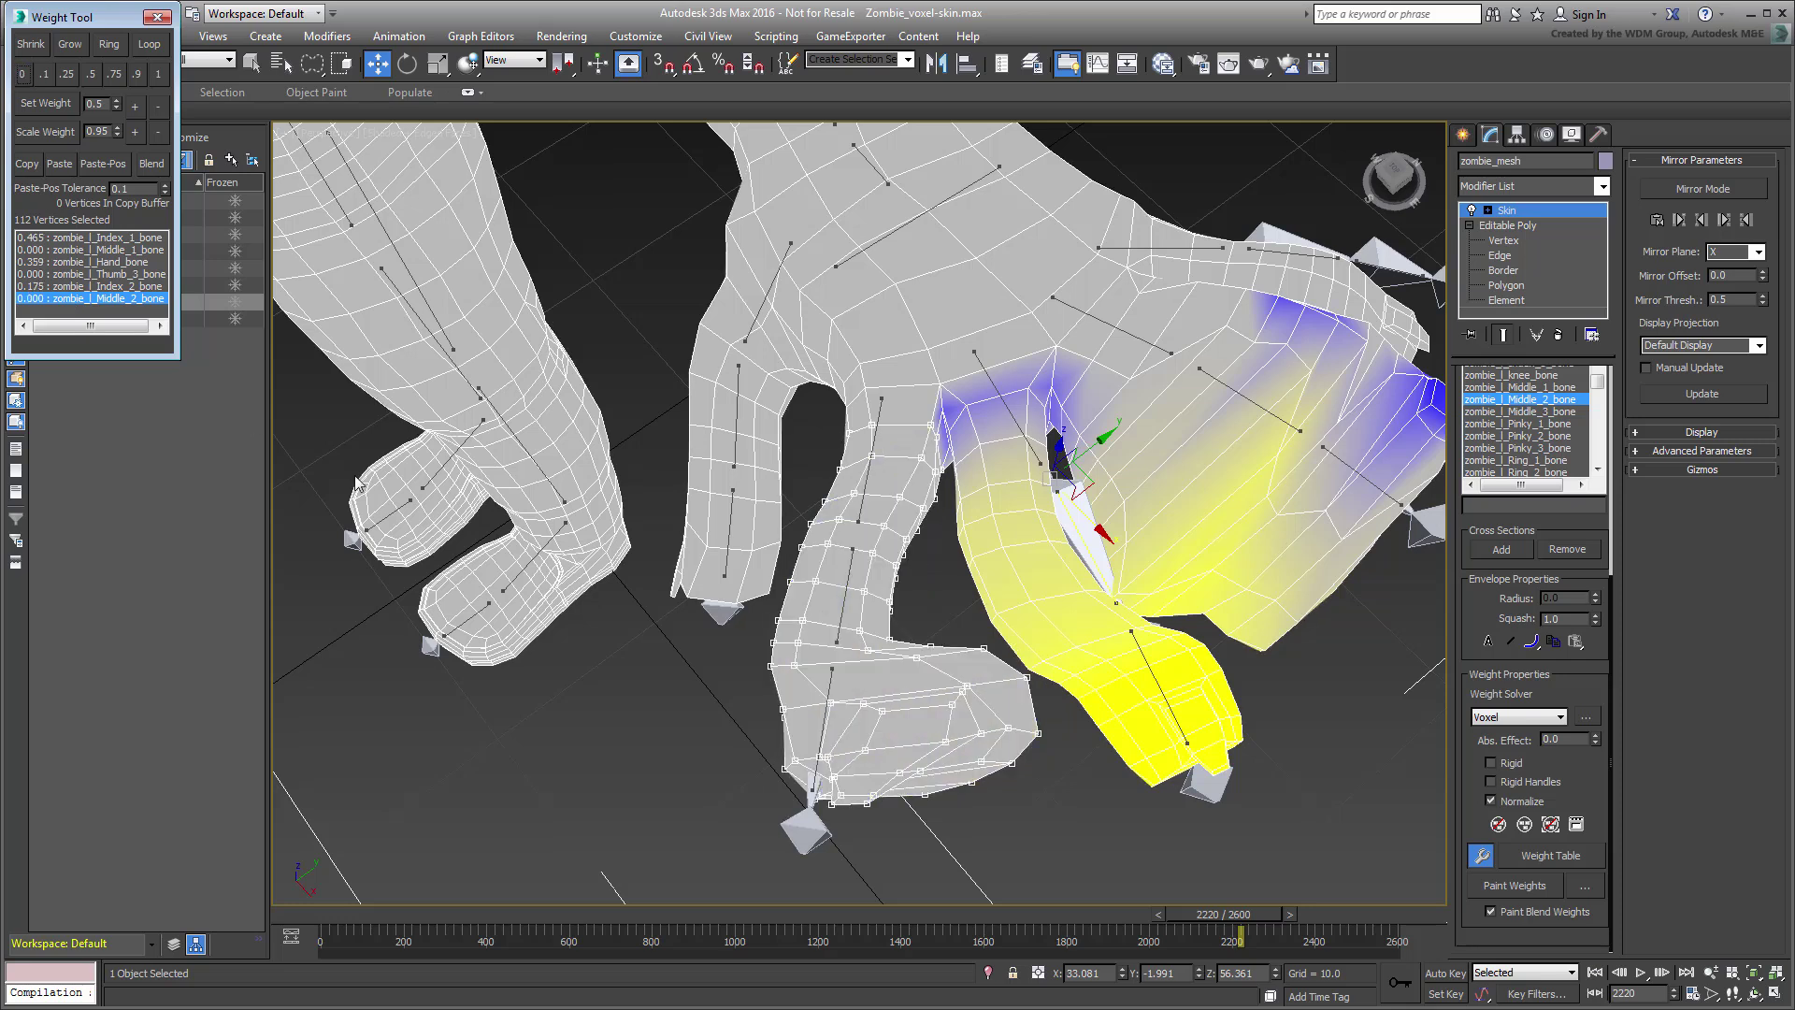
# Step: Reduce the selection to the index fingertip vertices and set their zombie_l_Middle_3_bone weight to 0
pyautogui.click(819, 729)
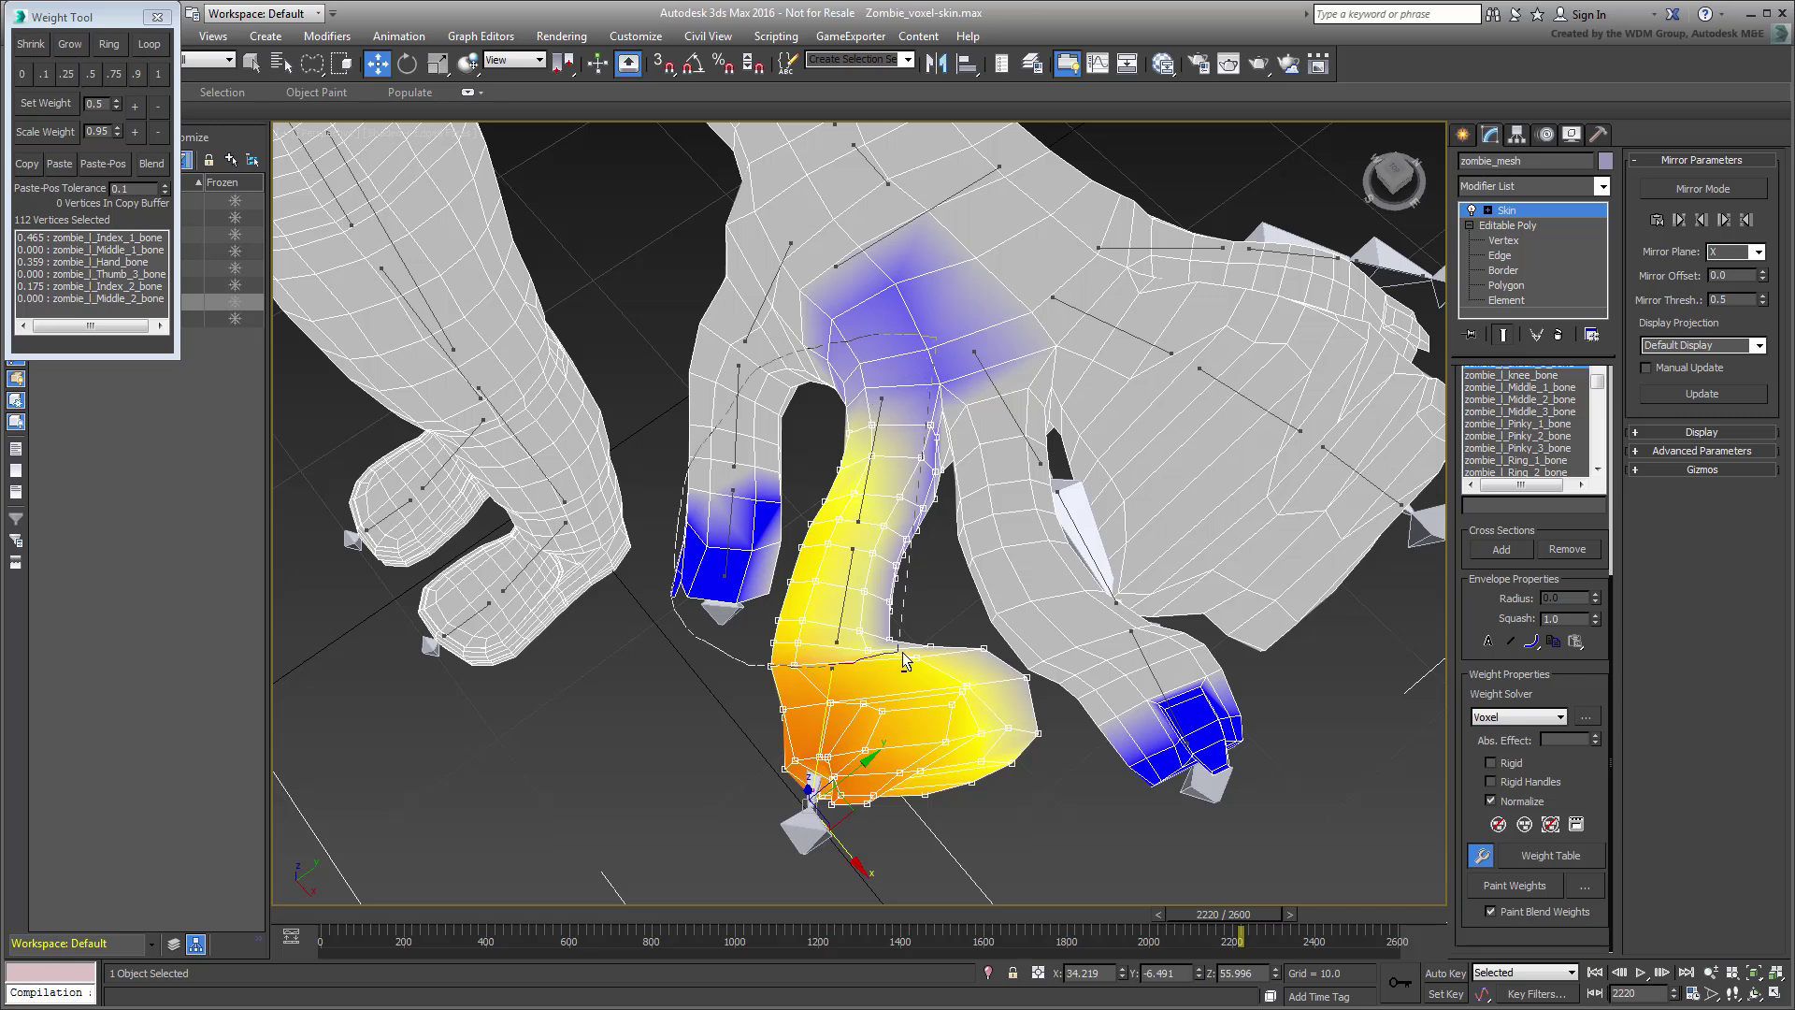
pyautogui.keyDown('alt'); pyautogui.moveTo(925, 652); pyautogui.dragTo(946, 612); pyautogui.keyUp('alt')
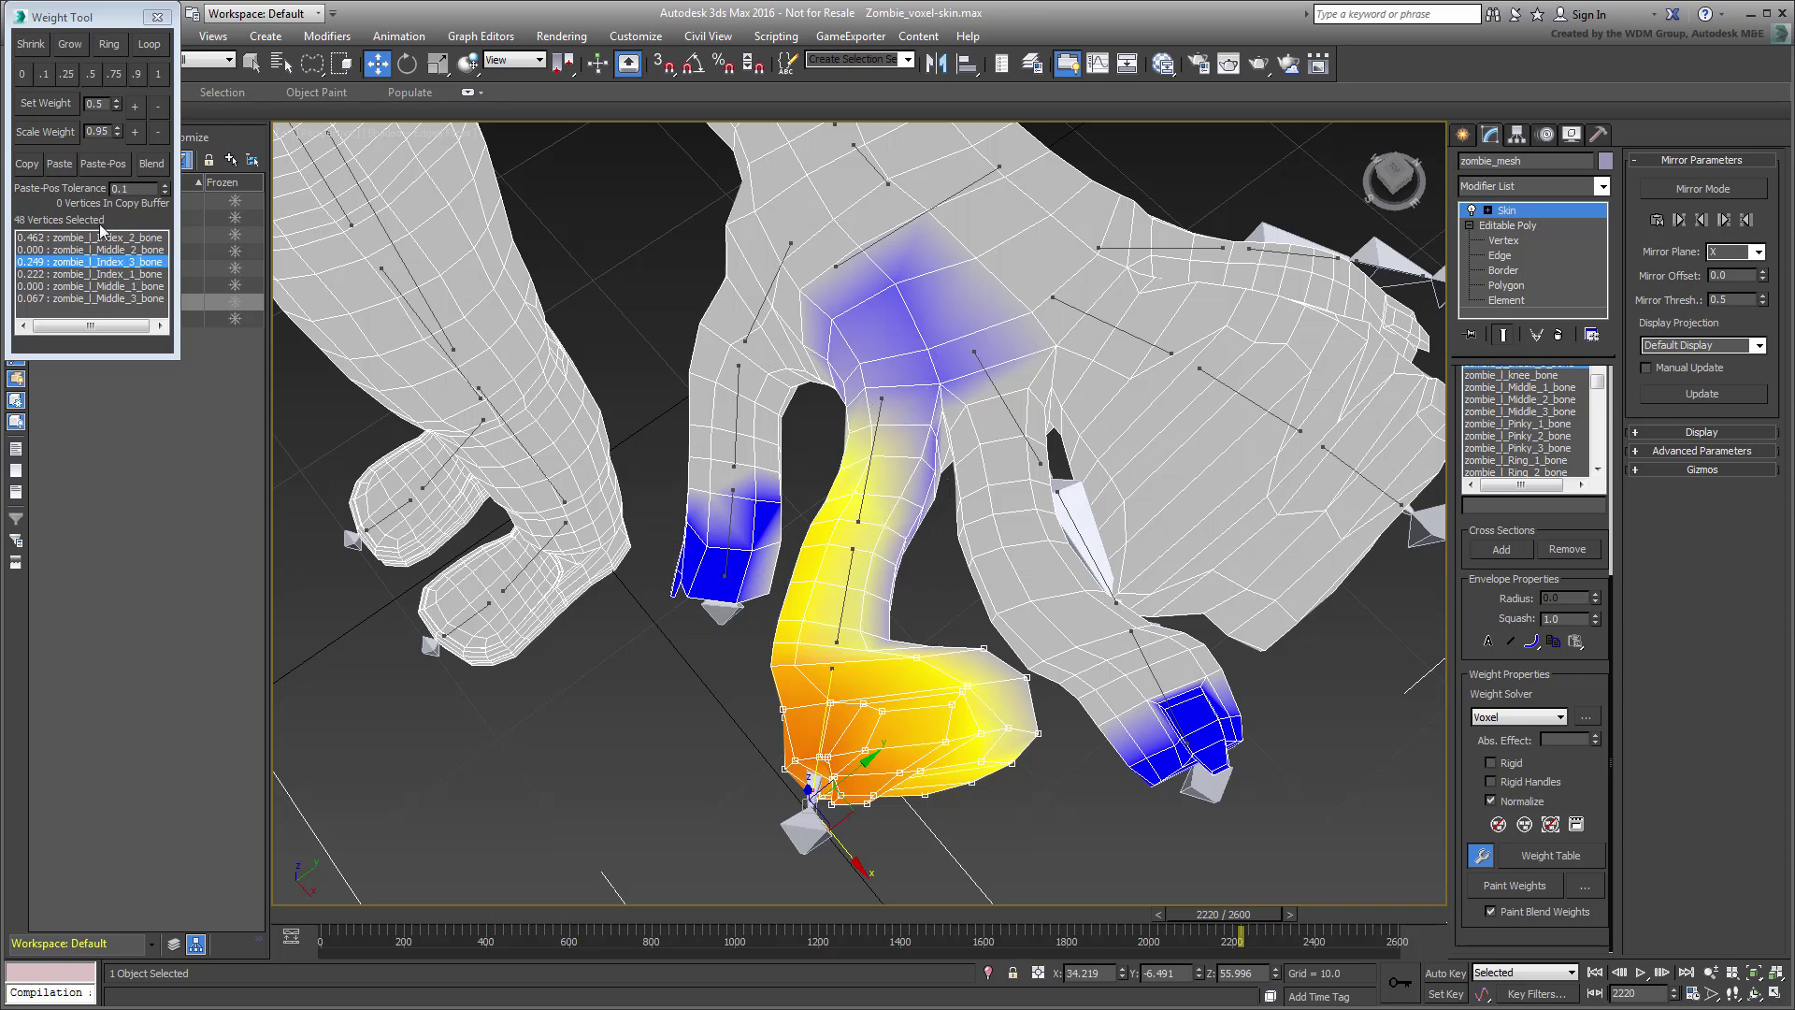
pyautogui.click(56, 238)
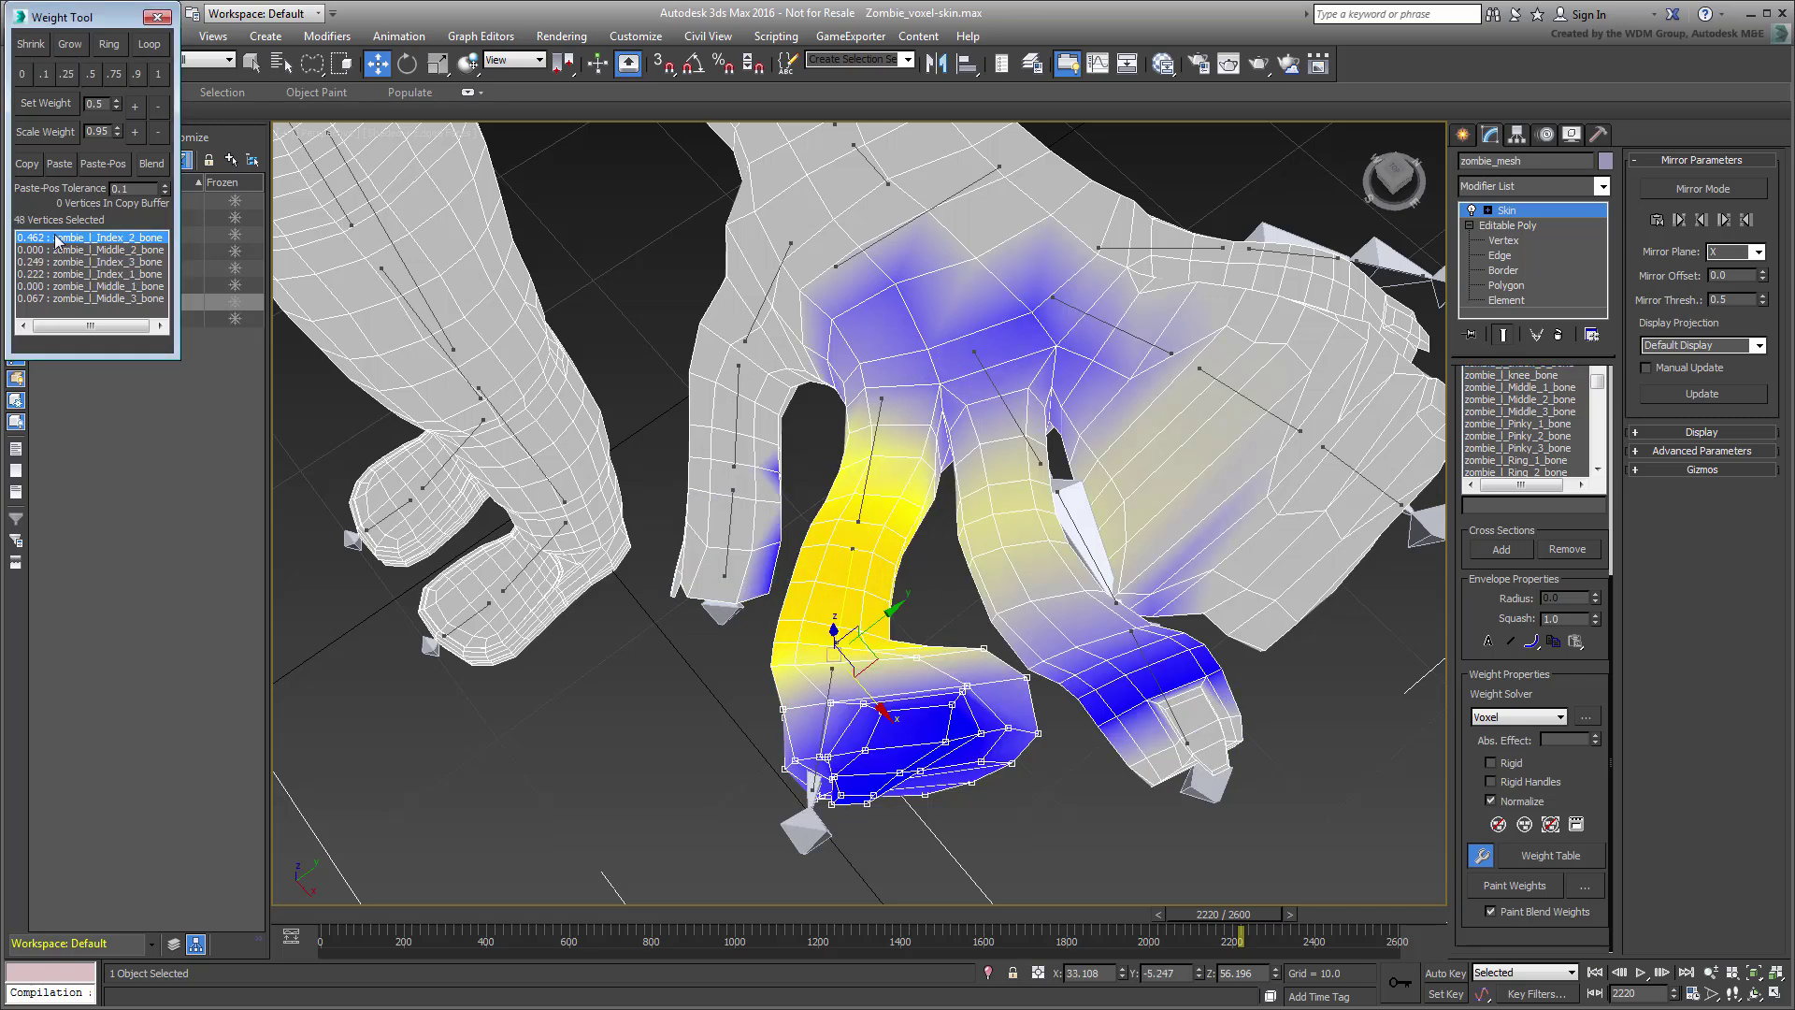
pyautogui.click(58, 250)
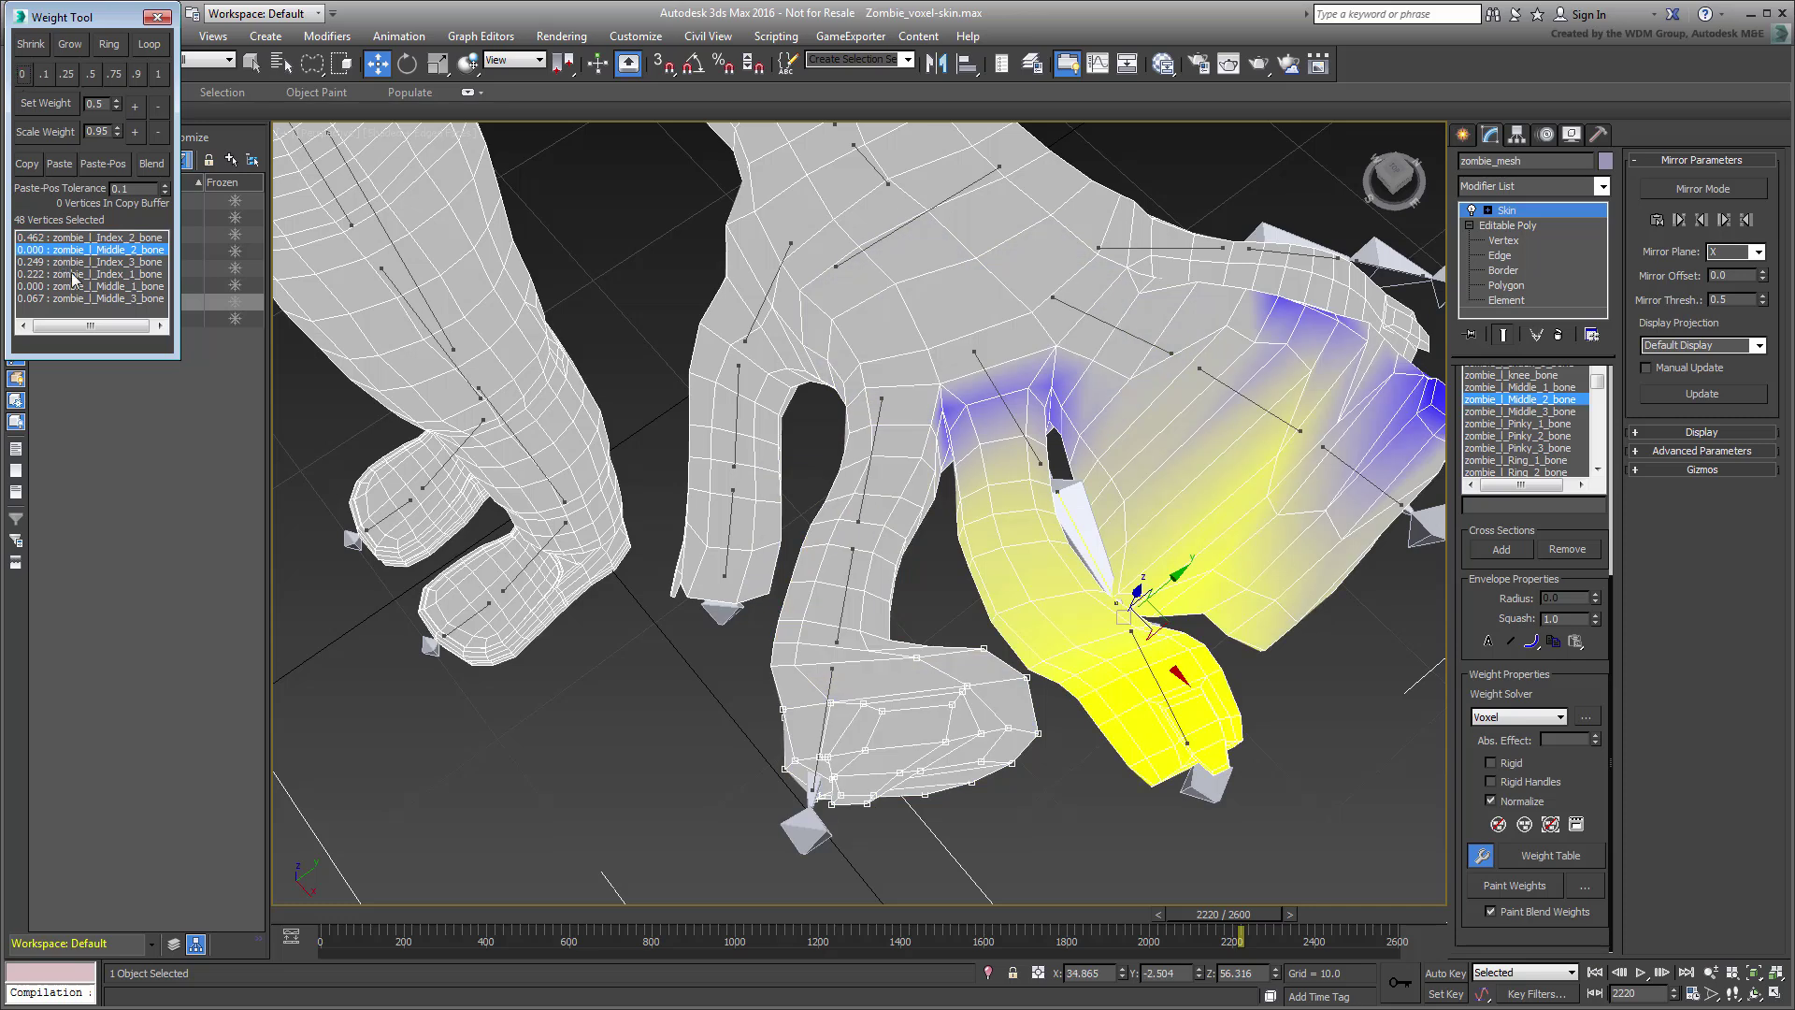
pyautogui.click(69, 275)
pyautogui.click(62, 287)
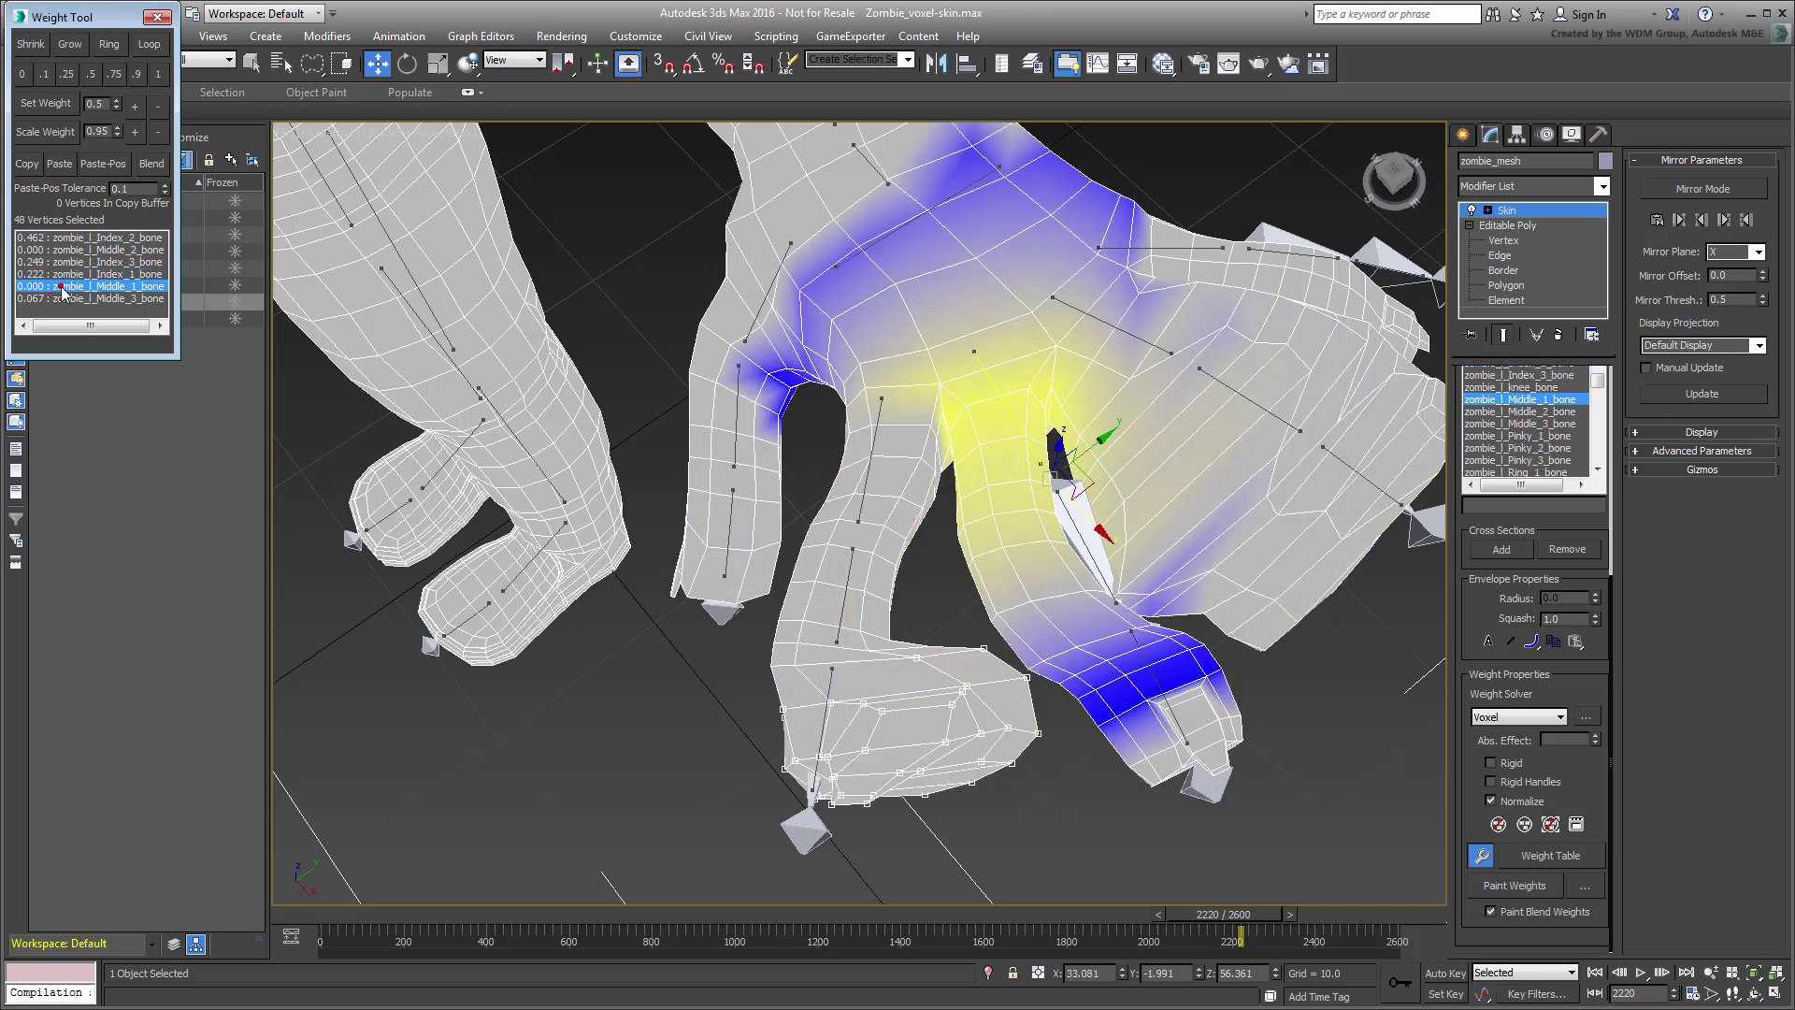
pyautogui.click(66, 300)
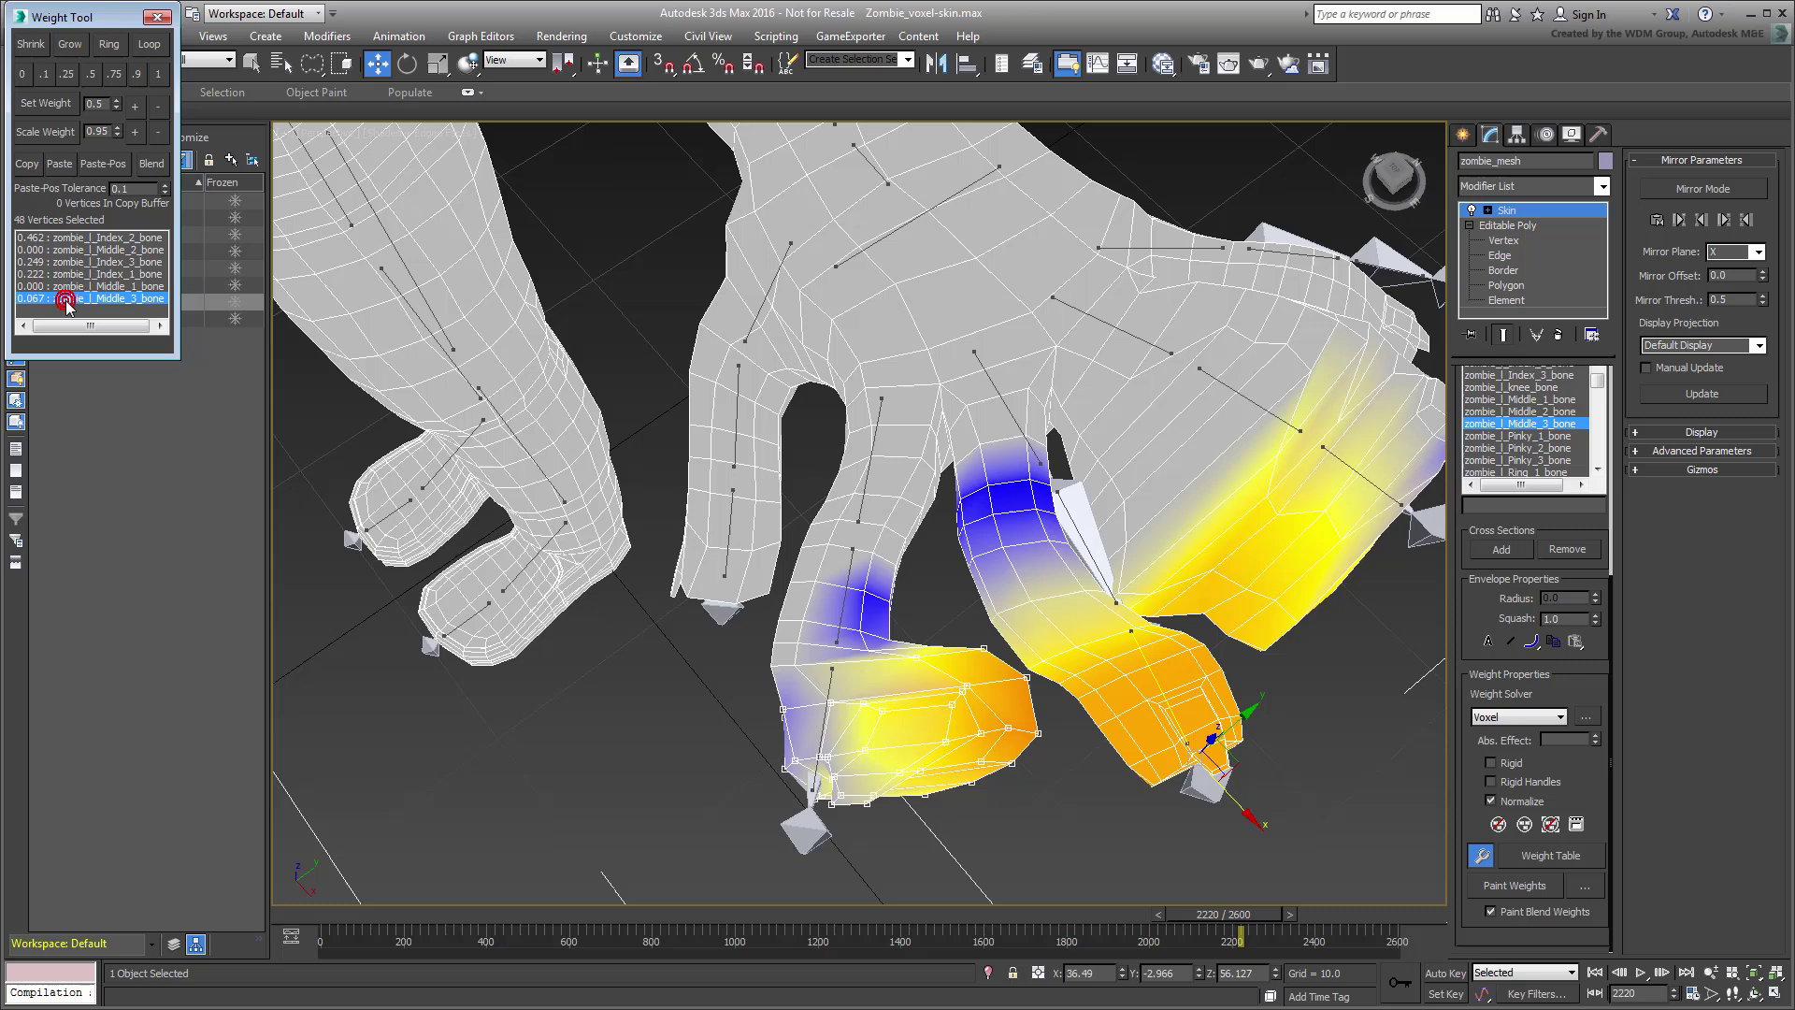
pyautogui.click(22, 77)
# Step: Select the remaining stray vertices on the index finger and set their zombie_l_Middle_3_bone weight to 0
pyautogui.click(930, 646)
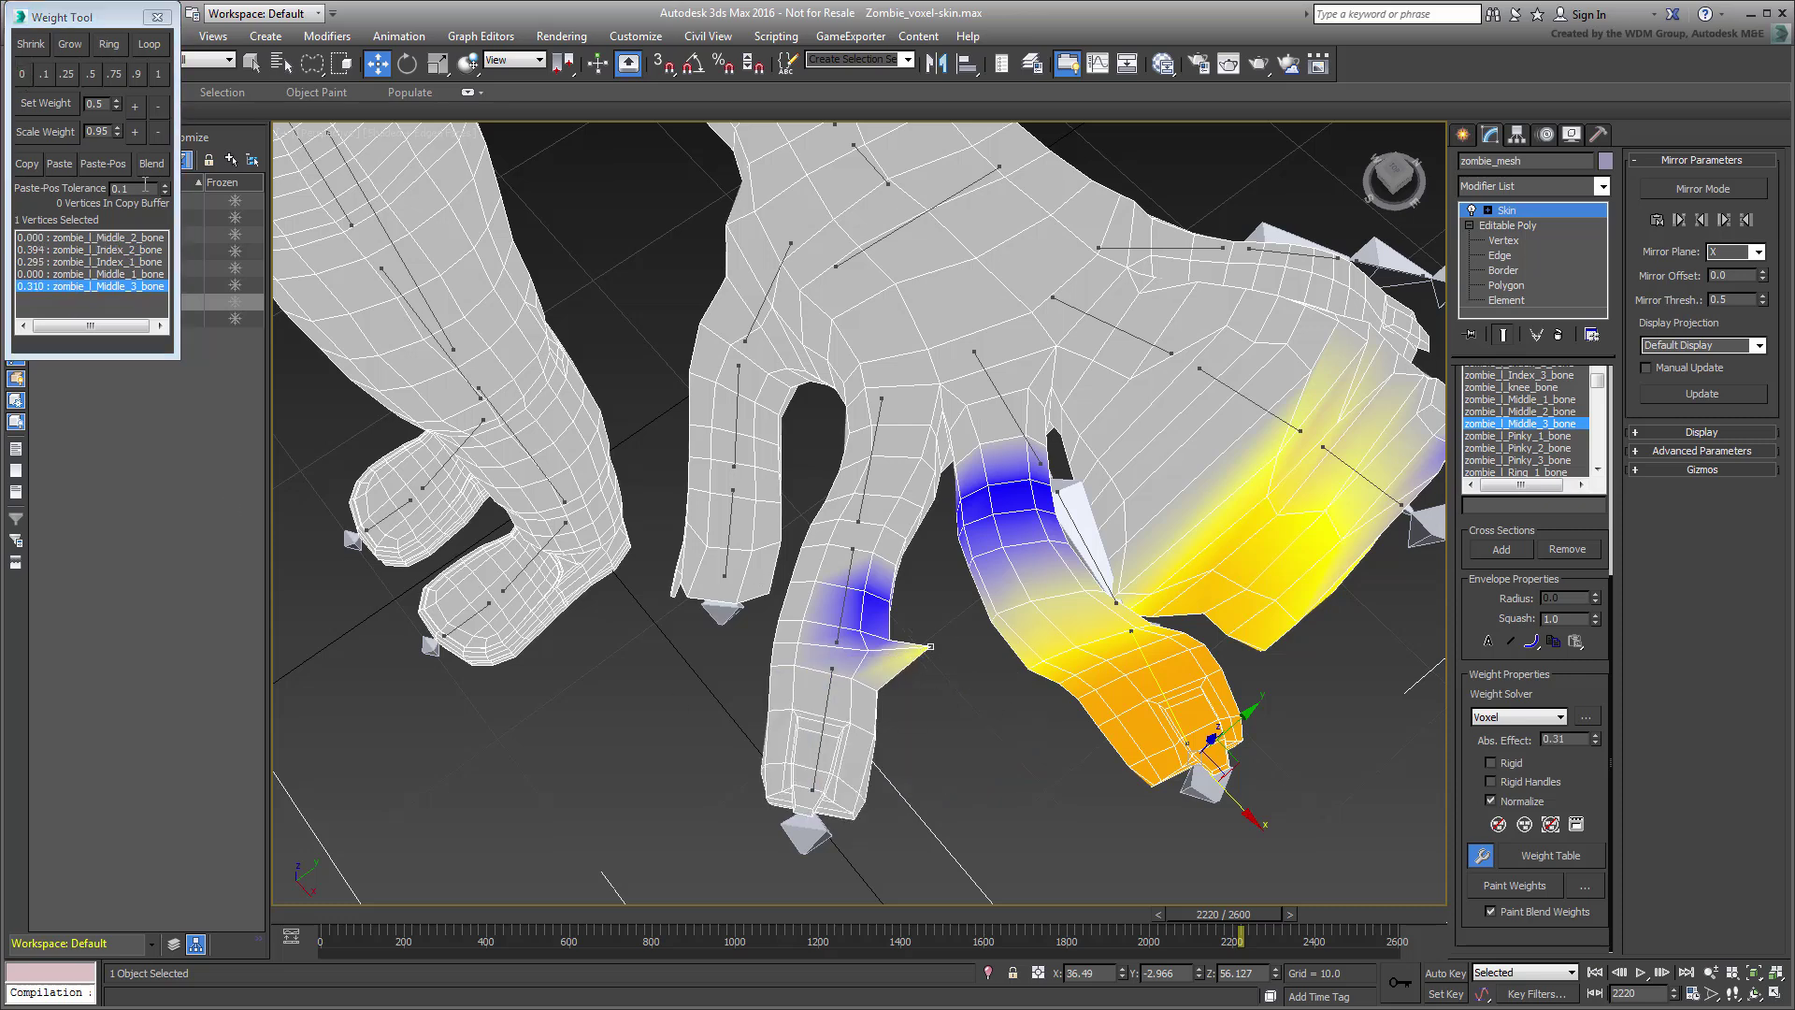
pyautogui.click(23, 74)
pyautogui.moveTo(924, 693)
pyautogui.mouseDown()
pyautogui.moveTo(879, 547)
pyautogui.moveTo(852, 544)
pyautogui.mouseUp()
pyautogui.click(23, 77)
# Step: Select the left middle fingertip's vertices, grow the selection over the whole finger and set its zombie_l_Index_1_bone weight to 0
pyautogui.moveTo(1215, 914); pyautogui.dragTo(1189, 915)
pyautogui.rightClick(1189, 915)
pyautogui.keyDown('alt'); pyautogui.moveTo(1181, 872); pyautogui.dragTo(1018, 809, button='middle'); pyautogui.keyUp('alt')
pyautogui.moveTo(1017, 810); pyautogui.dragTo(1145, 776)
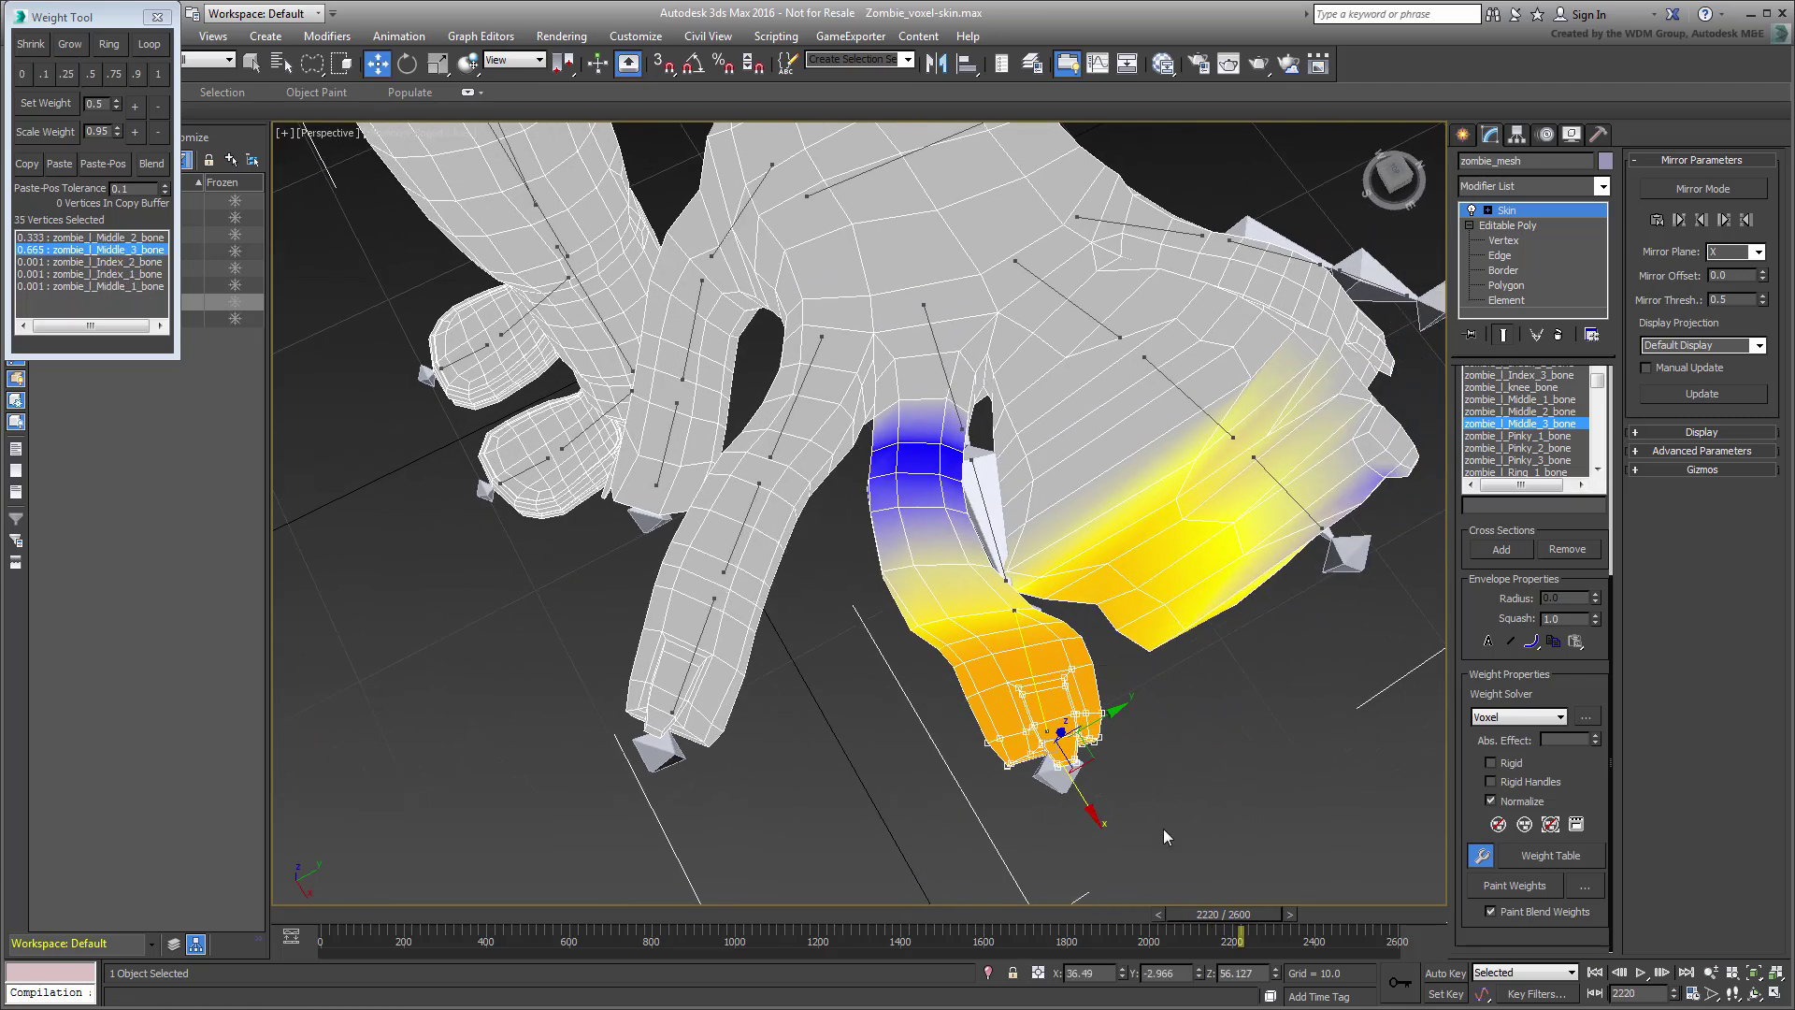
pyautogui.moveTo(1139, 701); pyautogui.dragTo(1139, 703)
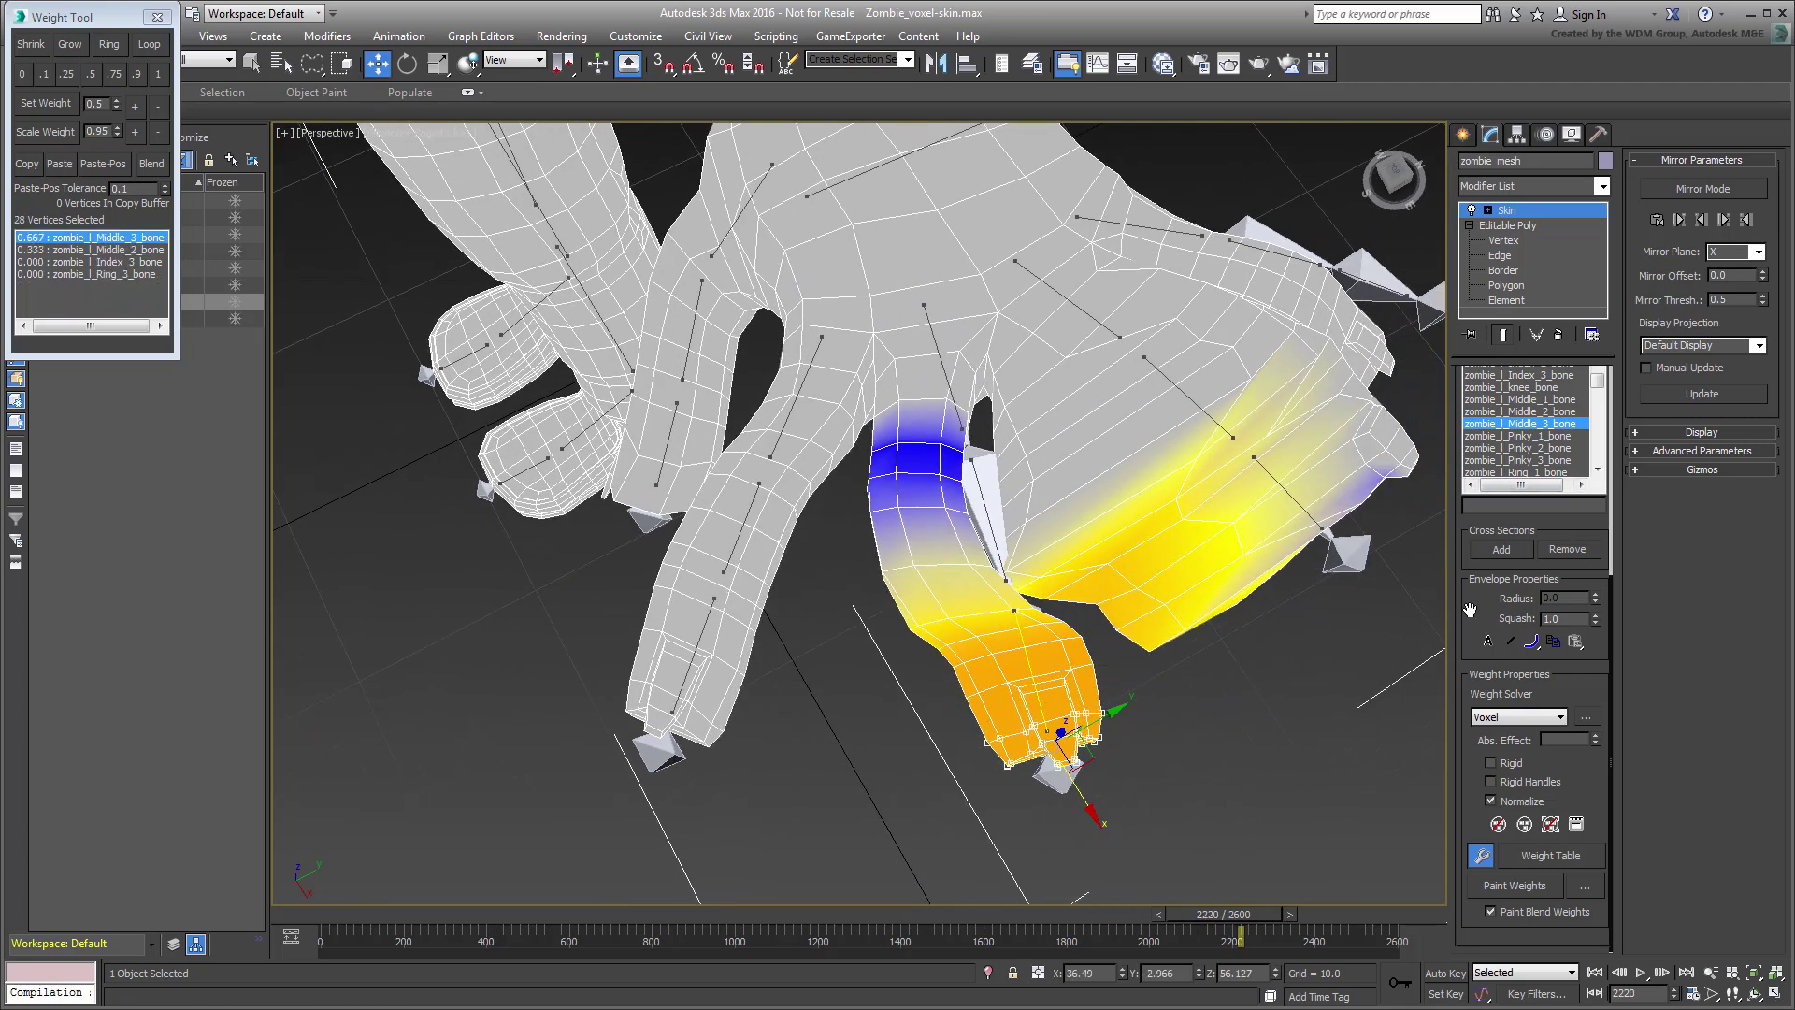
pyautogui.scroll(5, 1576, 474)
pyautogui.click(1568, 457)
pyautogui.click(1569, 457)
pyautogui.click(1569, 457)
pyautogui.click(1569, 457)
pyautogui.click(1568, 457)
pyautogui.click(1569, 457)
pyautogui.click(1570, 457)
pyautogui.click(1571, 457)
pyautogui.click(98, 241)
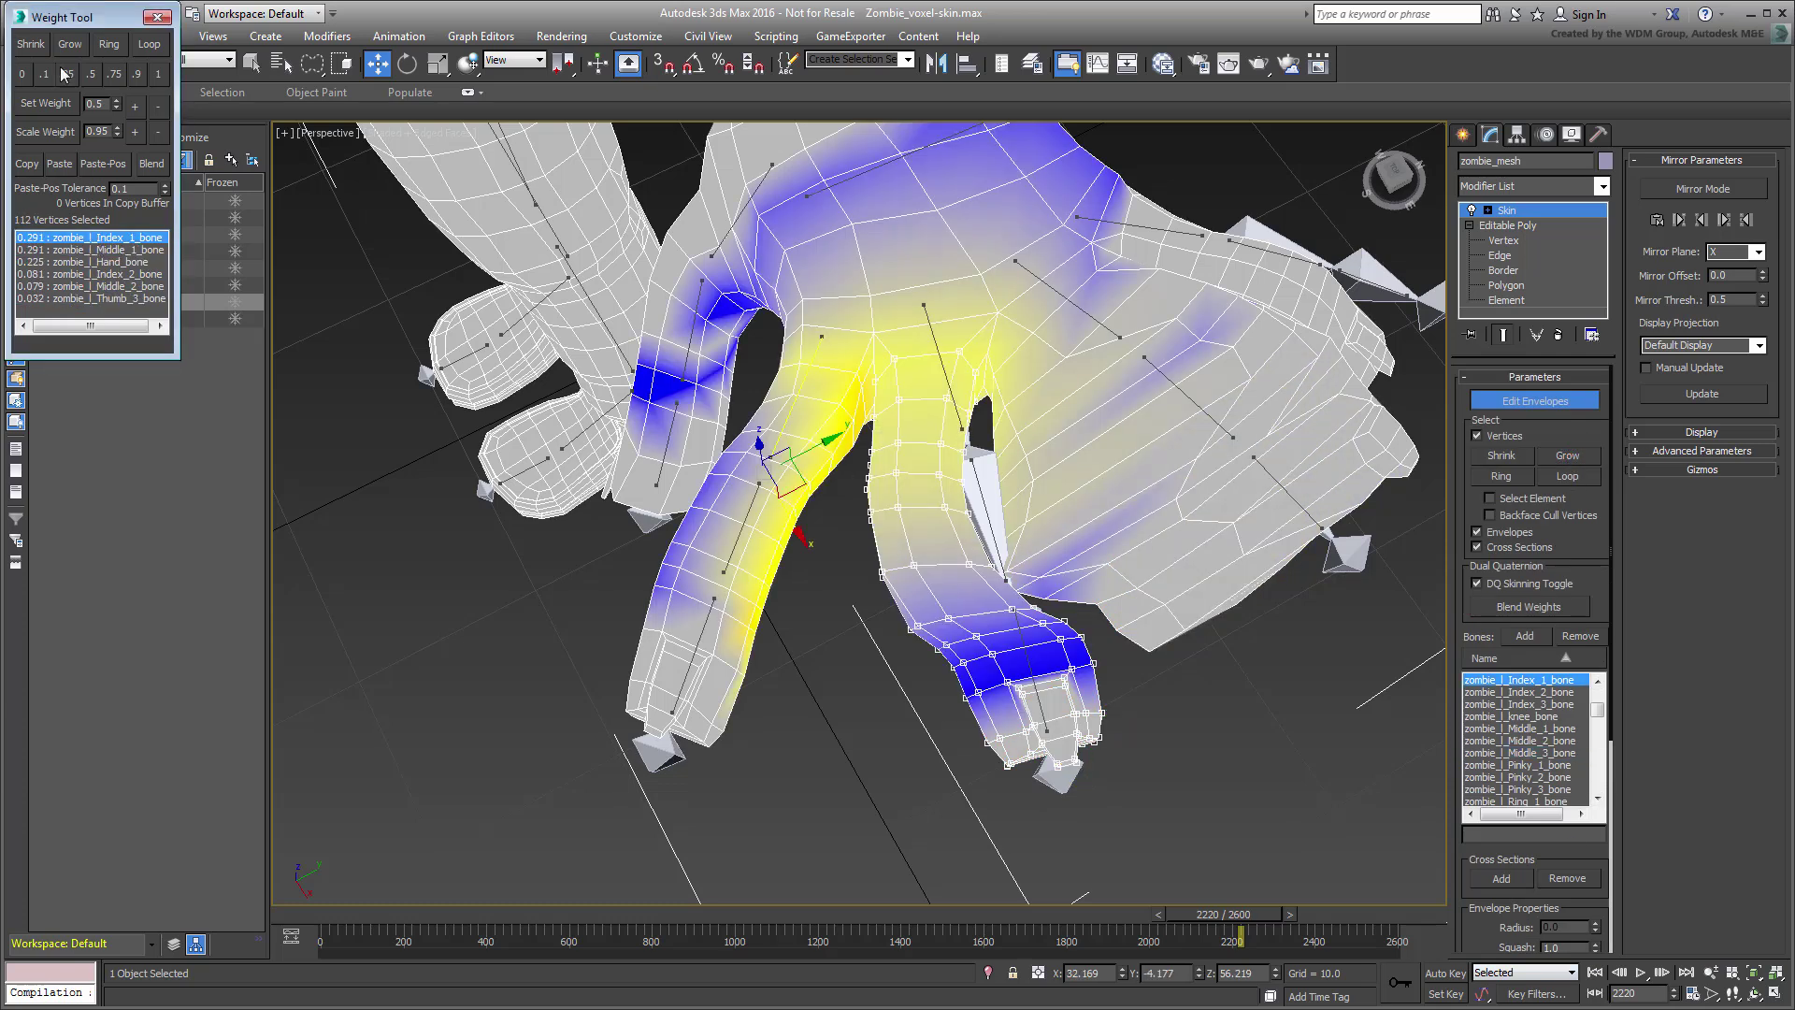
pyautogui.click(24, 75)
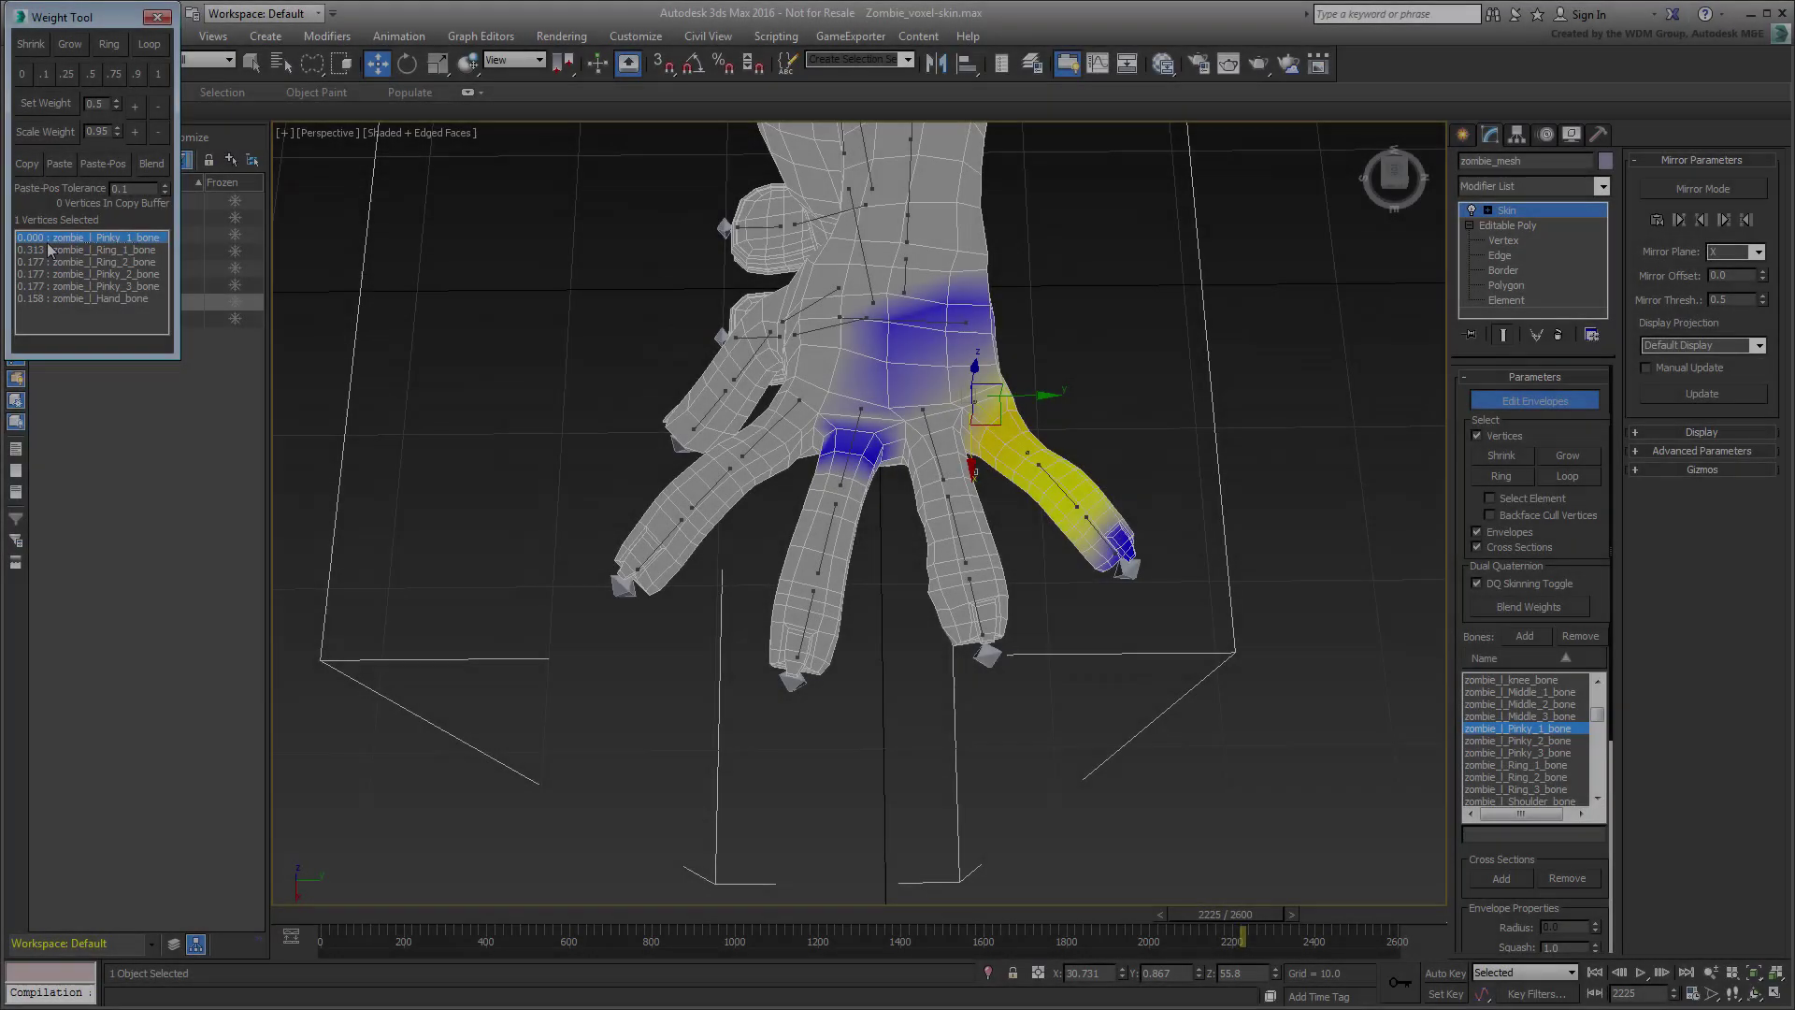
# Step: Set the zombie_l_Pinky_2_bone weight to 0 on the vertex at the base of the ring finger and scrub to check the hand
pyautogui.click(50, 250)
pyautogui.click(59, 262)
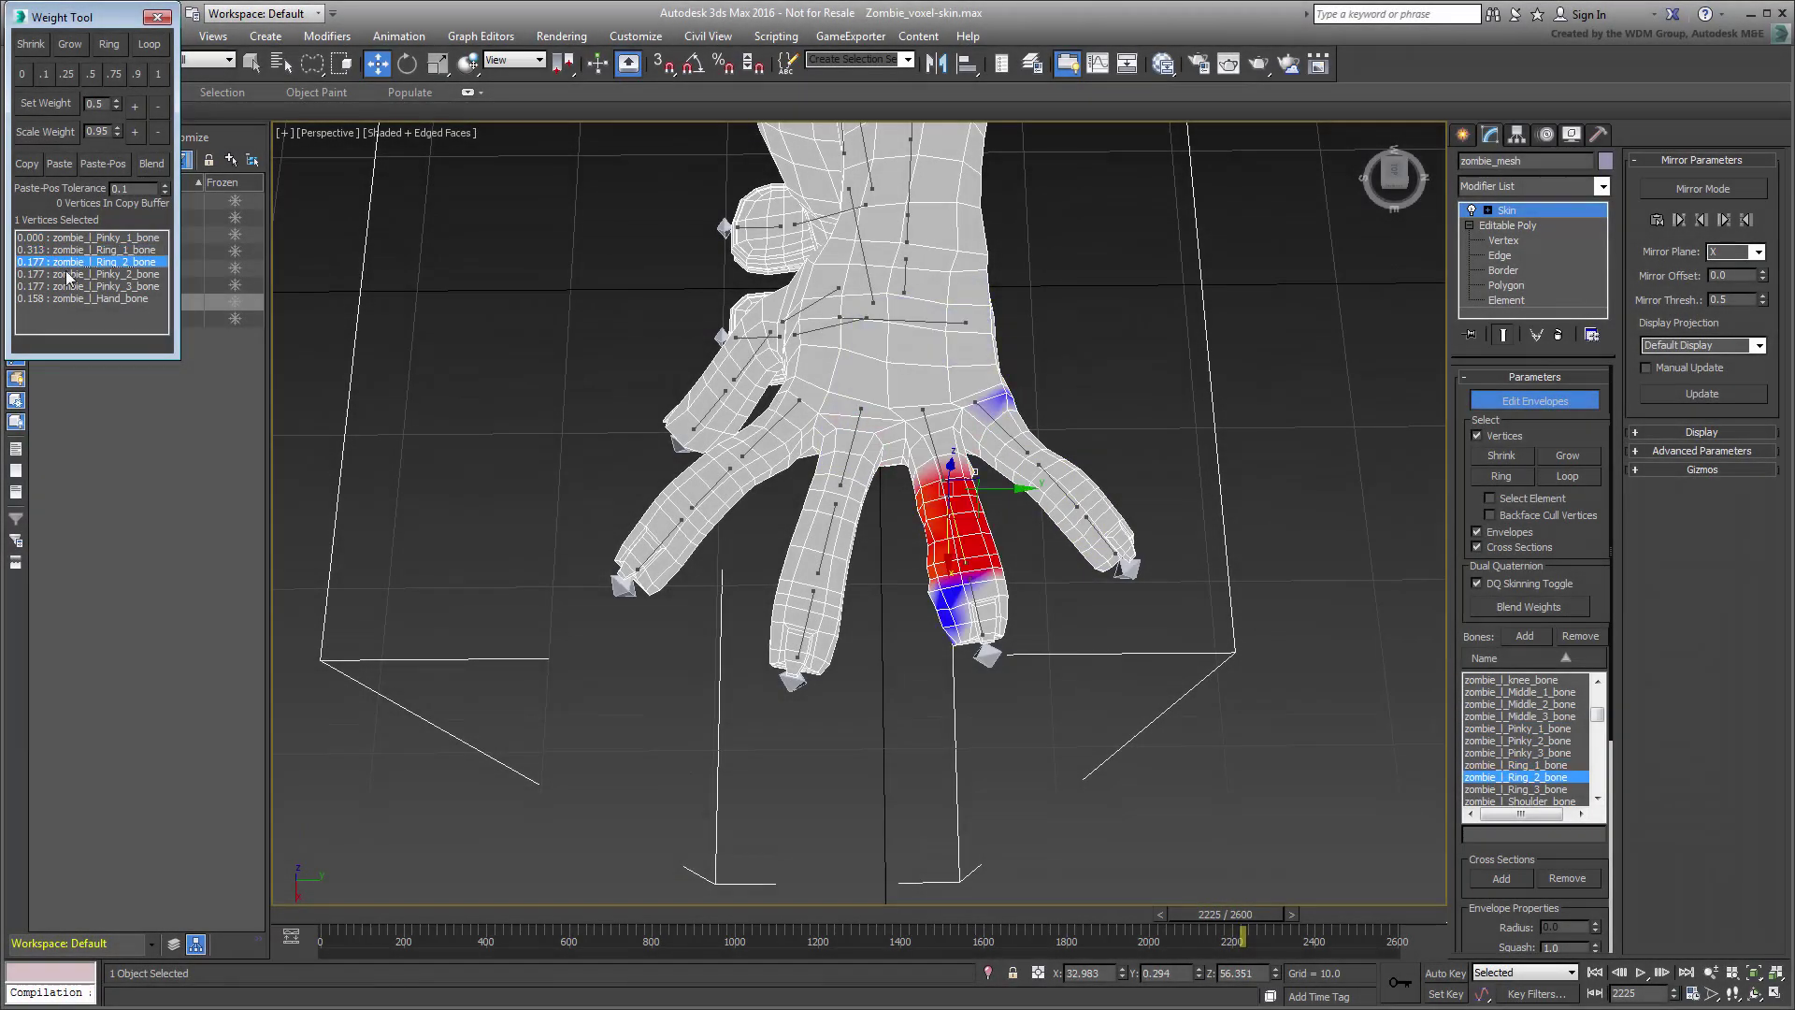
pyautogui.click(59, 274)
pyautogui.moveTo(1216, 930); pyautogui.dragTo(1109, 944)
pyautogui.keyDown('alt'); pyautogui.moveTo(935, 832); pyautogui.dragTo(1051, 776, button='middle'); pyautogui.keyUp('alt')
# Step: Go to frame 997, leave envelope editing on the body mesh and close the Weight Tool
pyautogui.moveTo(1162, 918); pyautogui.dragTo(439, 905)
pyautogui.scroll(-8, 1047, 430)
pyautogui.rightClick(439, 904)
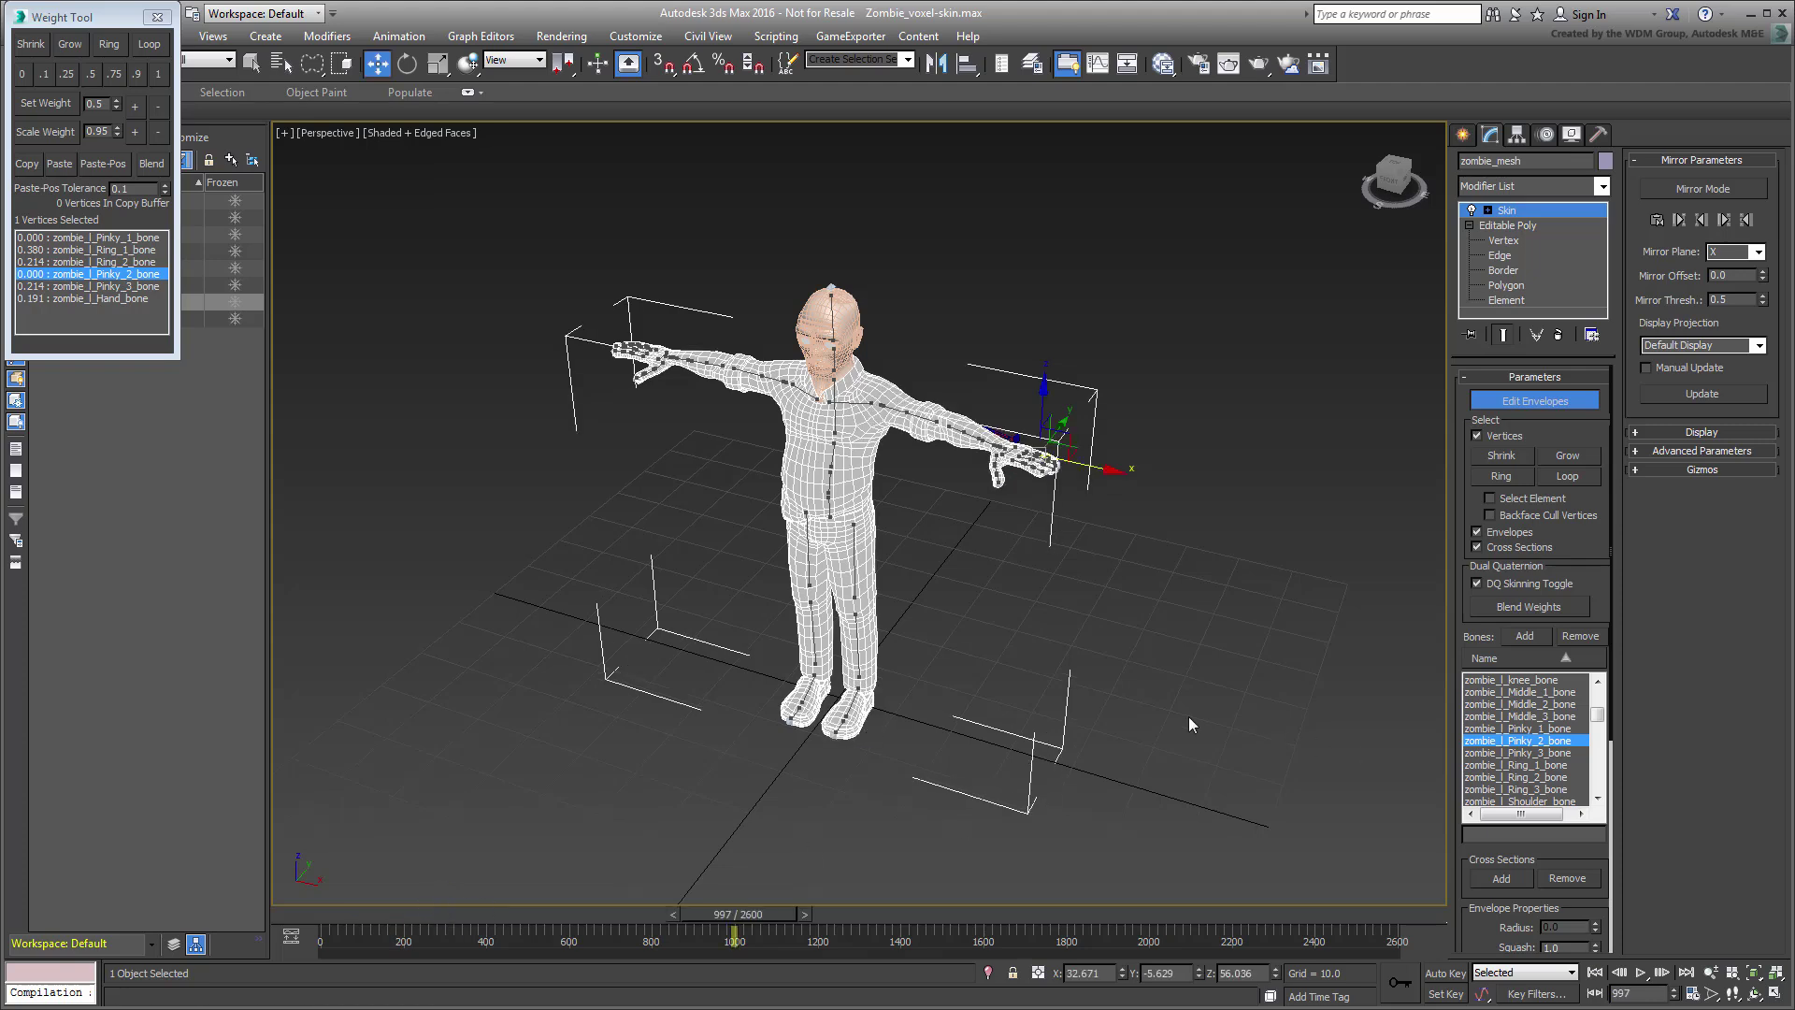
pyautogui.keyDown('alt'); pyautogui.moveTo(897, 544); pyautogui.dragTo(921, 472, button='middle'); pyautogui.keyUp('alt')
pyautogui.click(1553, 401)
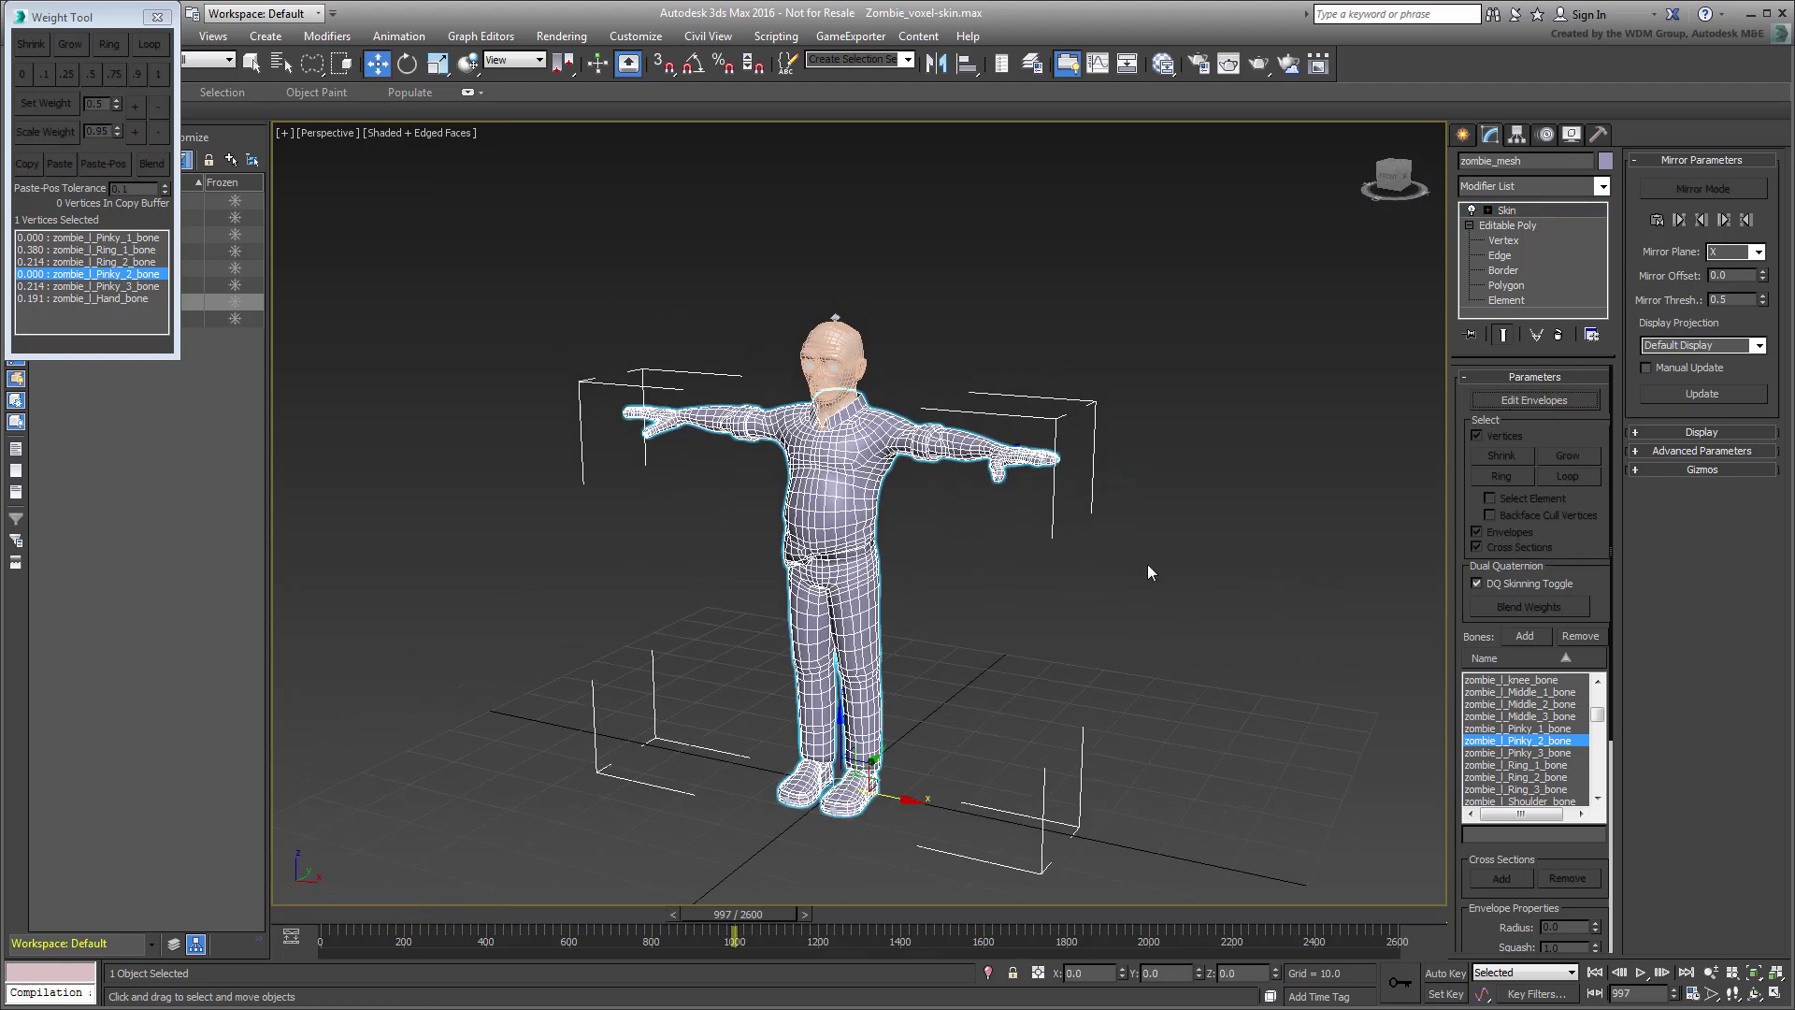
pyautogui.click(168, 17)
# Step: Select zombie_head_mesh and add a Skin modifier to it
pyautogui.click(966, 296)
pyautogui.scroll(5, 858, 415)
pyautogui.moveTo(857, 415); pyautogui.dragTo(860, 512, button='middle')
pyautogui.click(860, 513)
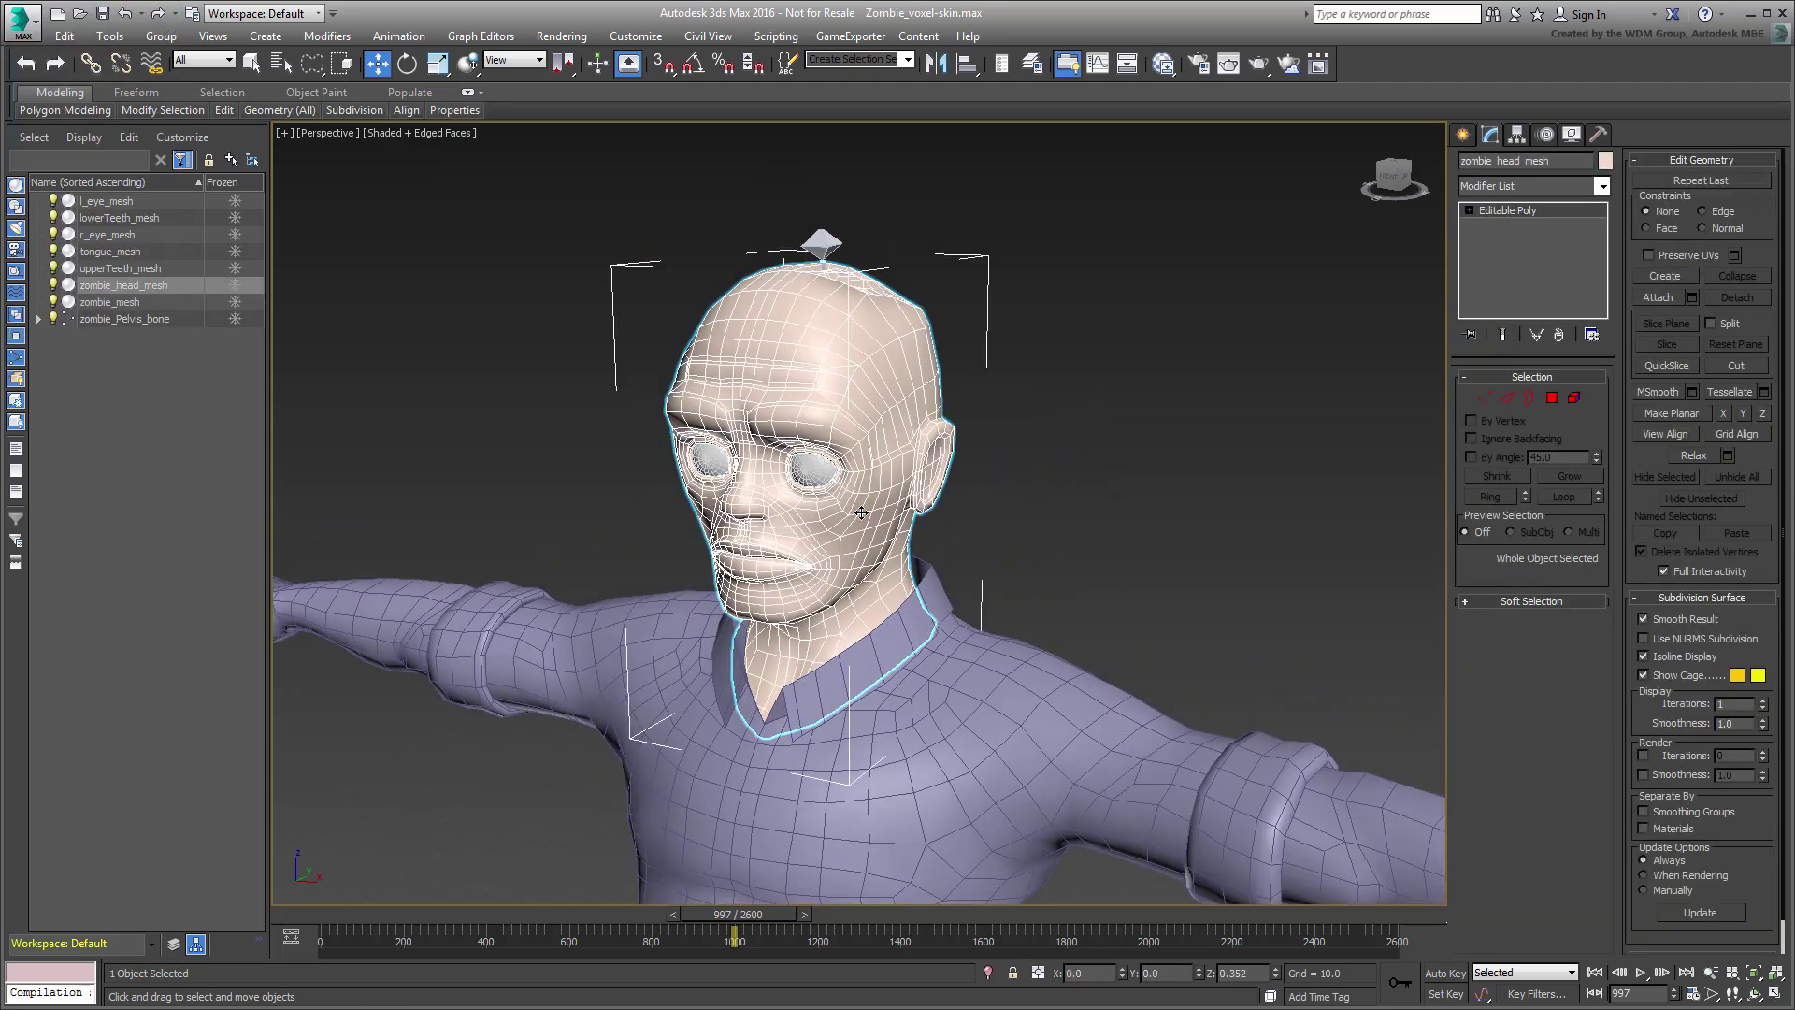
pyautogui.click(1524, 187)
pyautogui.scroll(-10, 1538, 234)
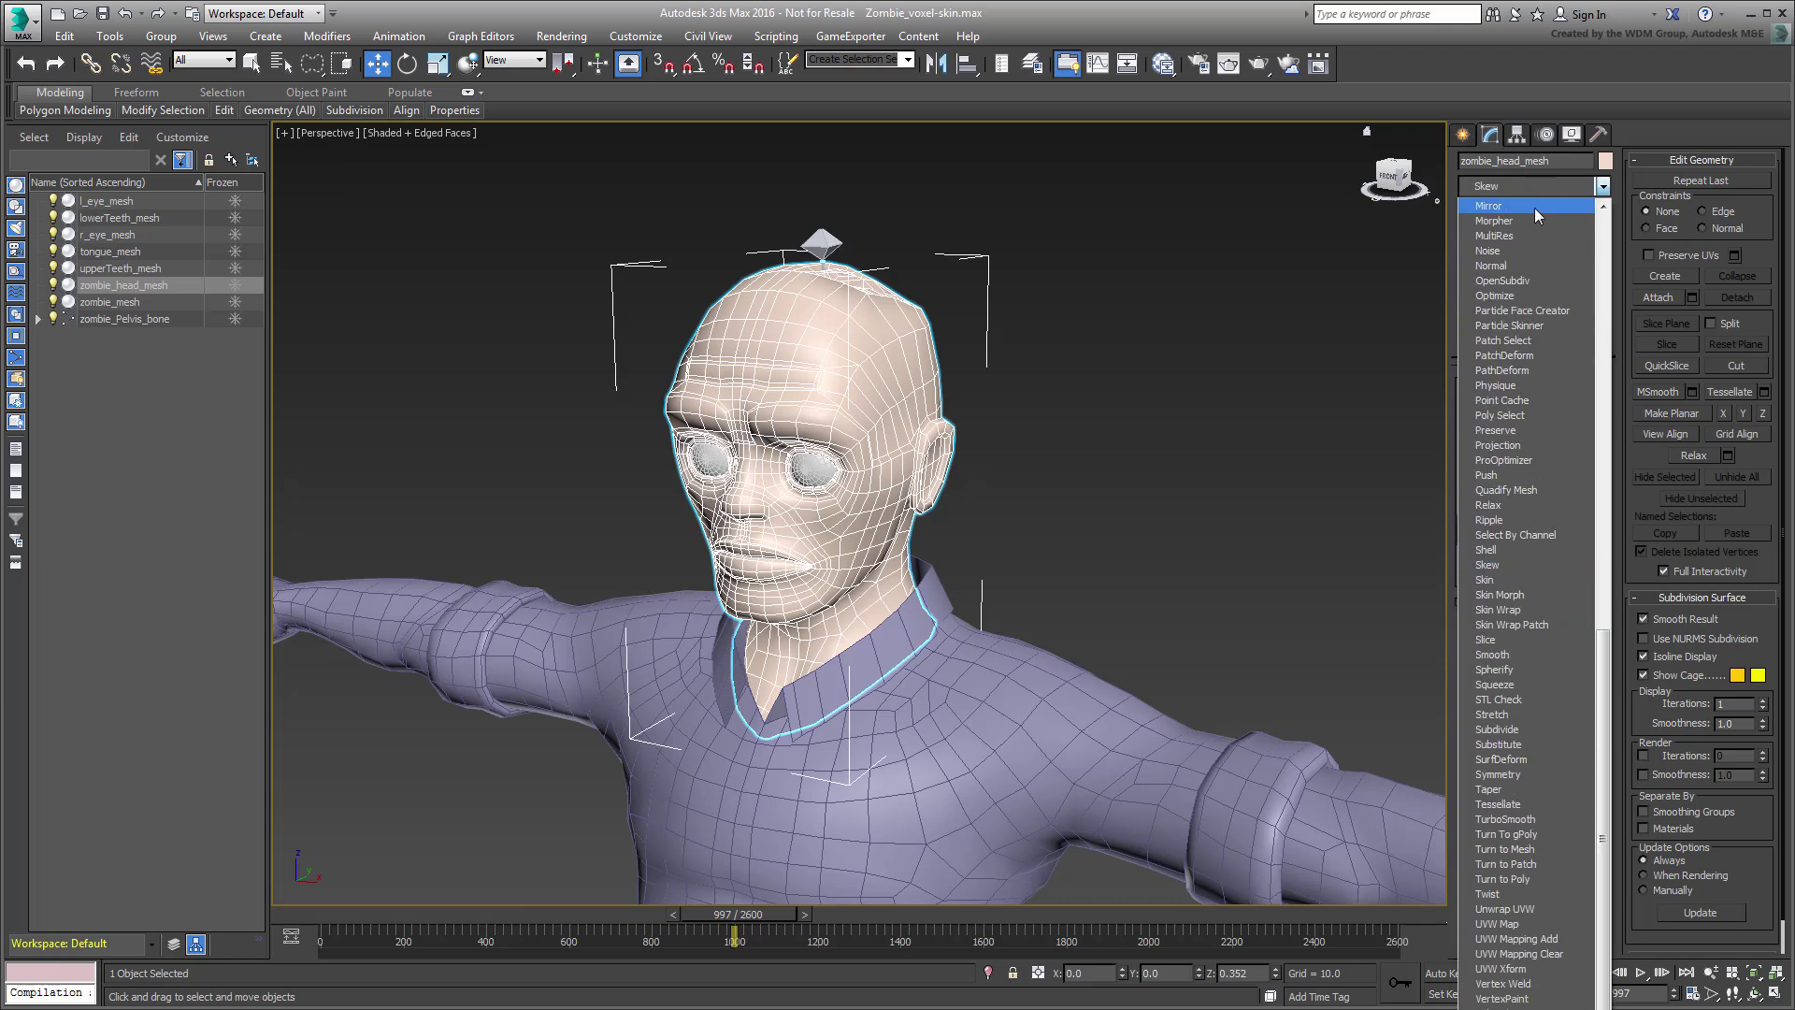
pyautogui.click(1512, 581)
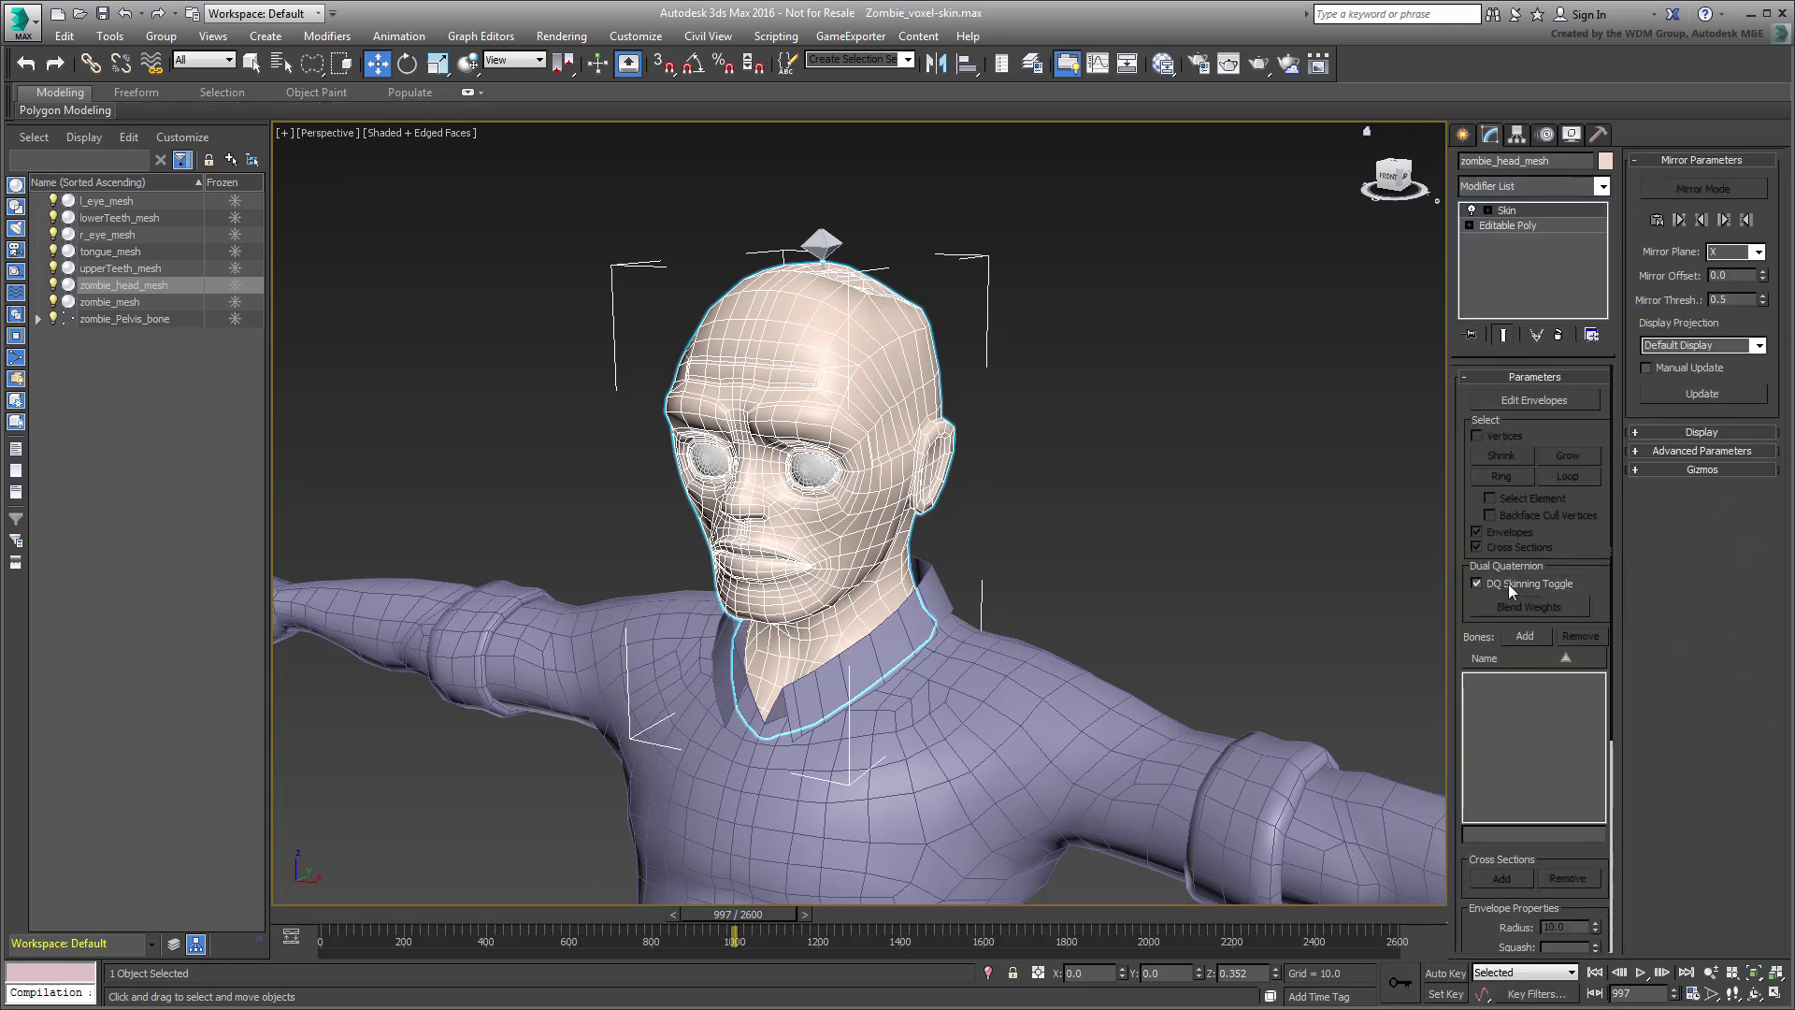
# Step: Add the bones of the SKIN_HEAD_BONE selection set to the head's Skin modifier and scrub the animation to check the head
pyautogui.click(1524, 636)
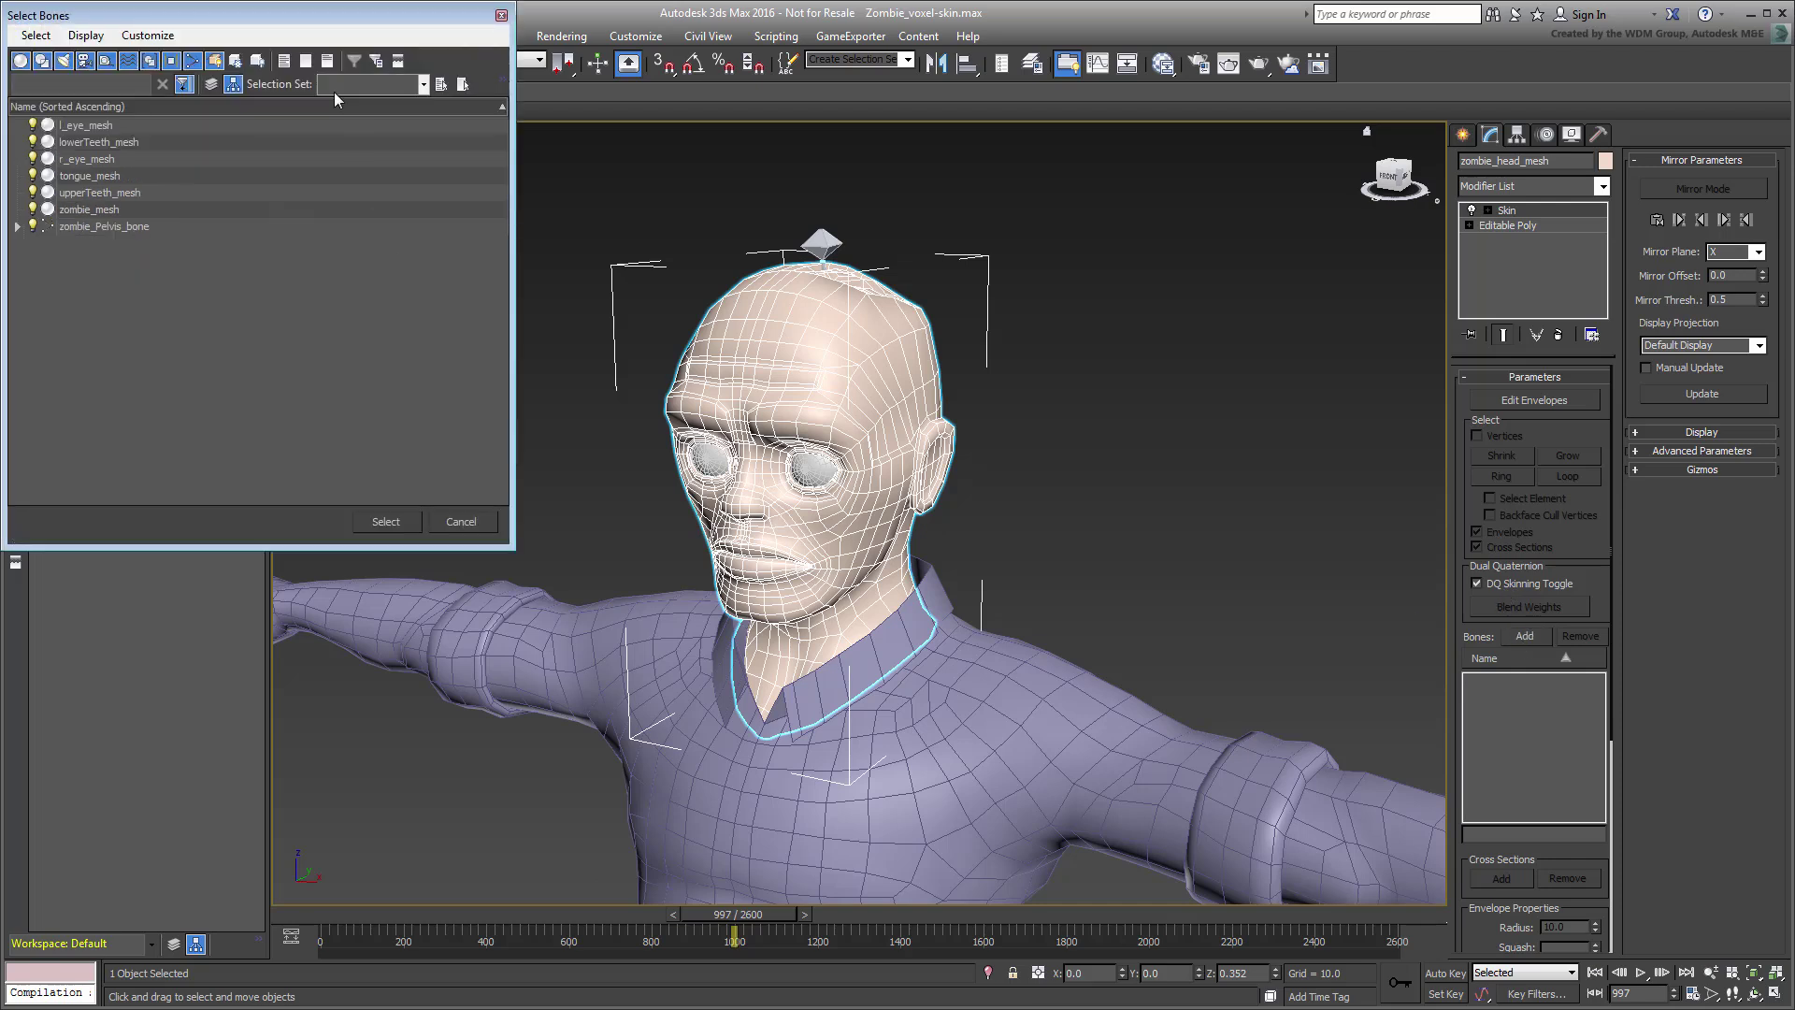
pyautogui.click(423, 84)
pyautogui.click(376, 117)
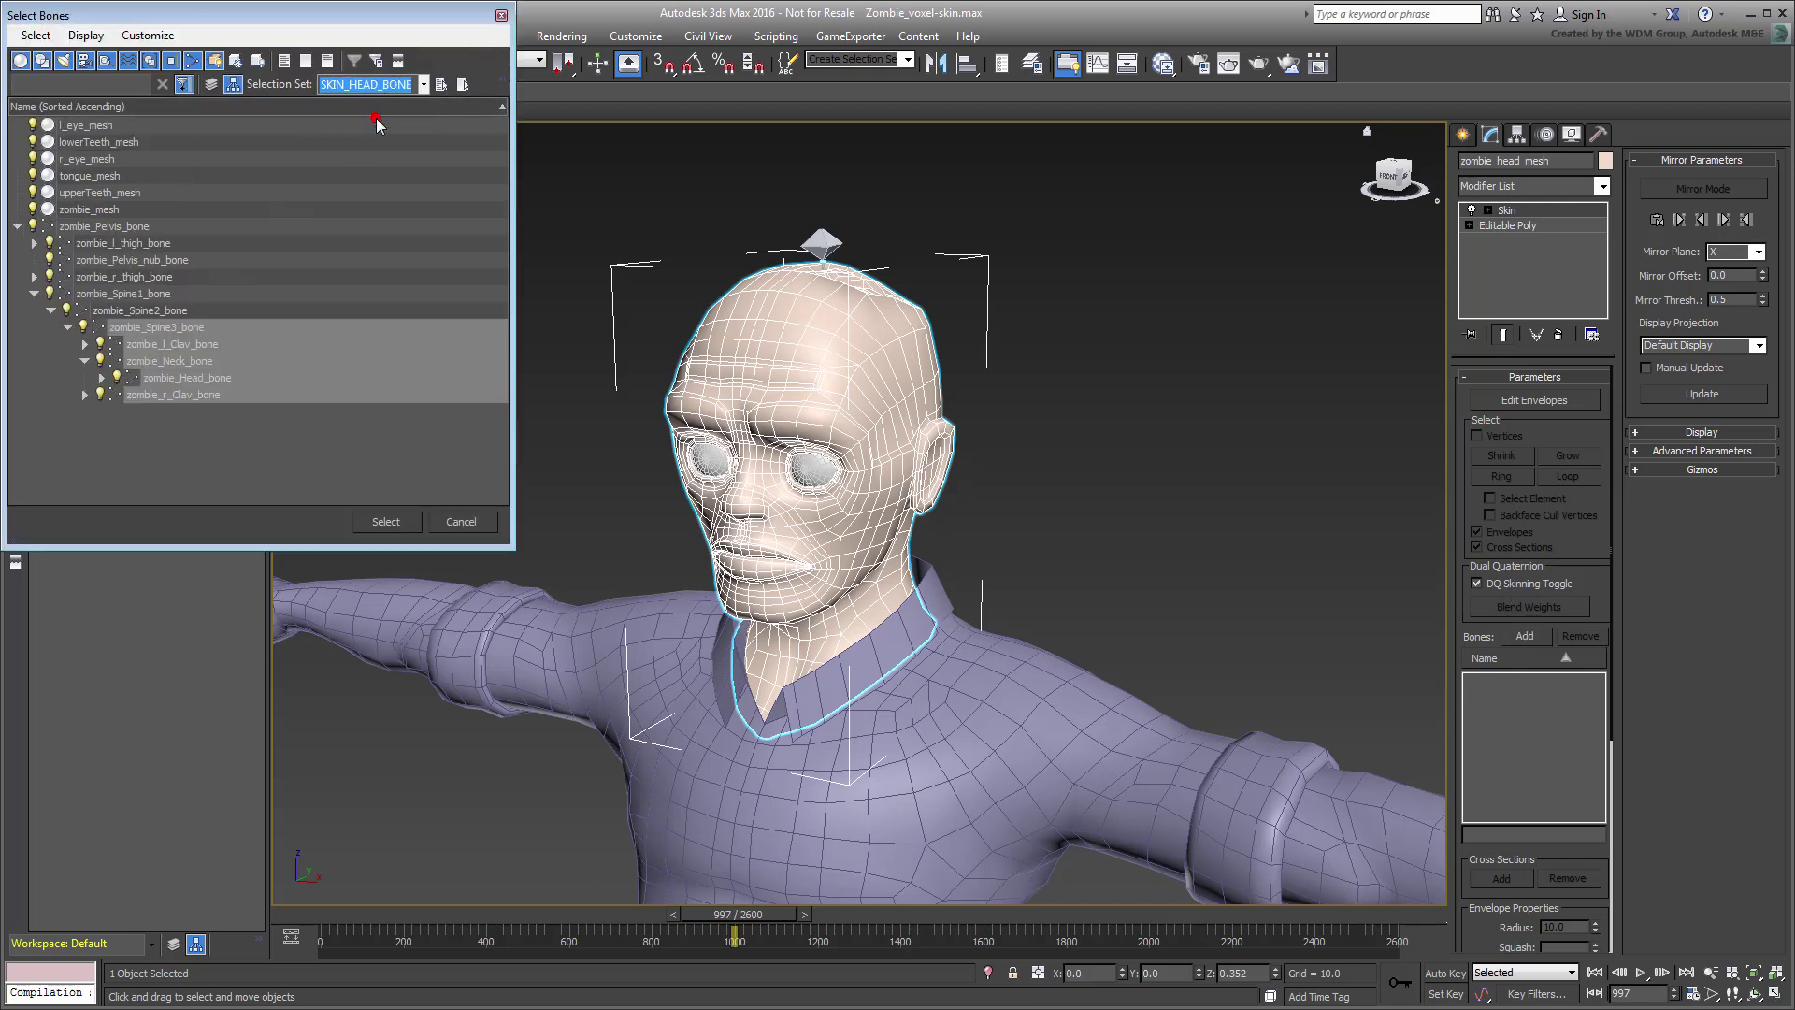
pyautogui.click(385, 521)
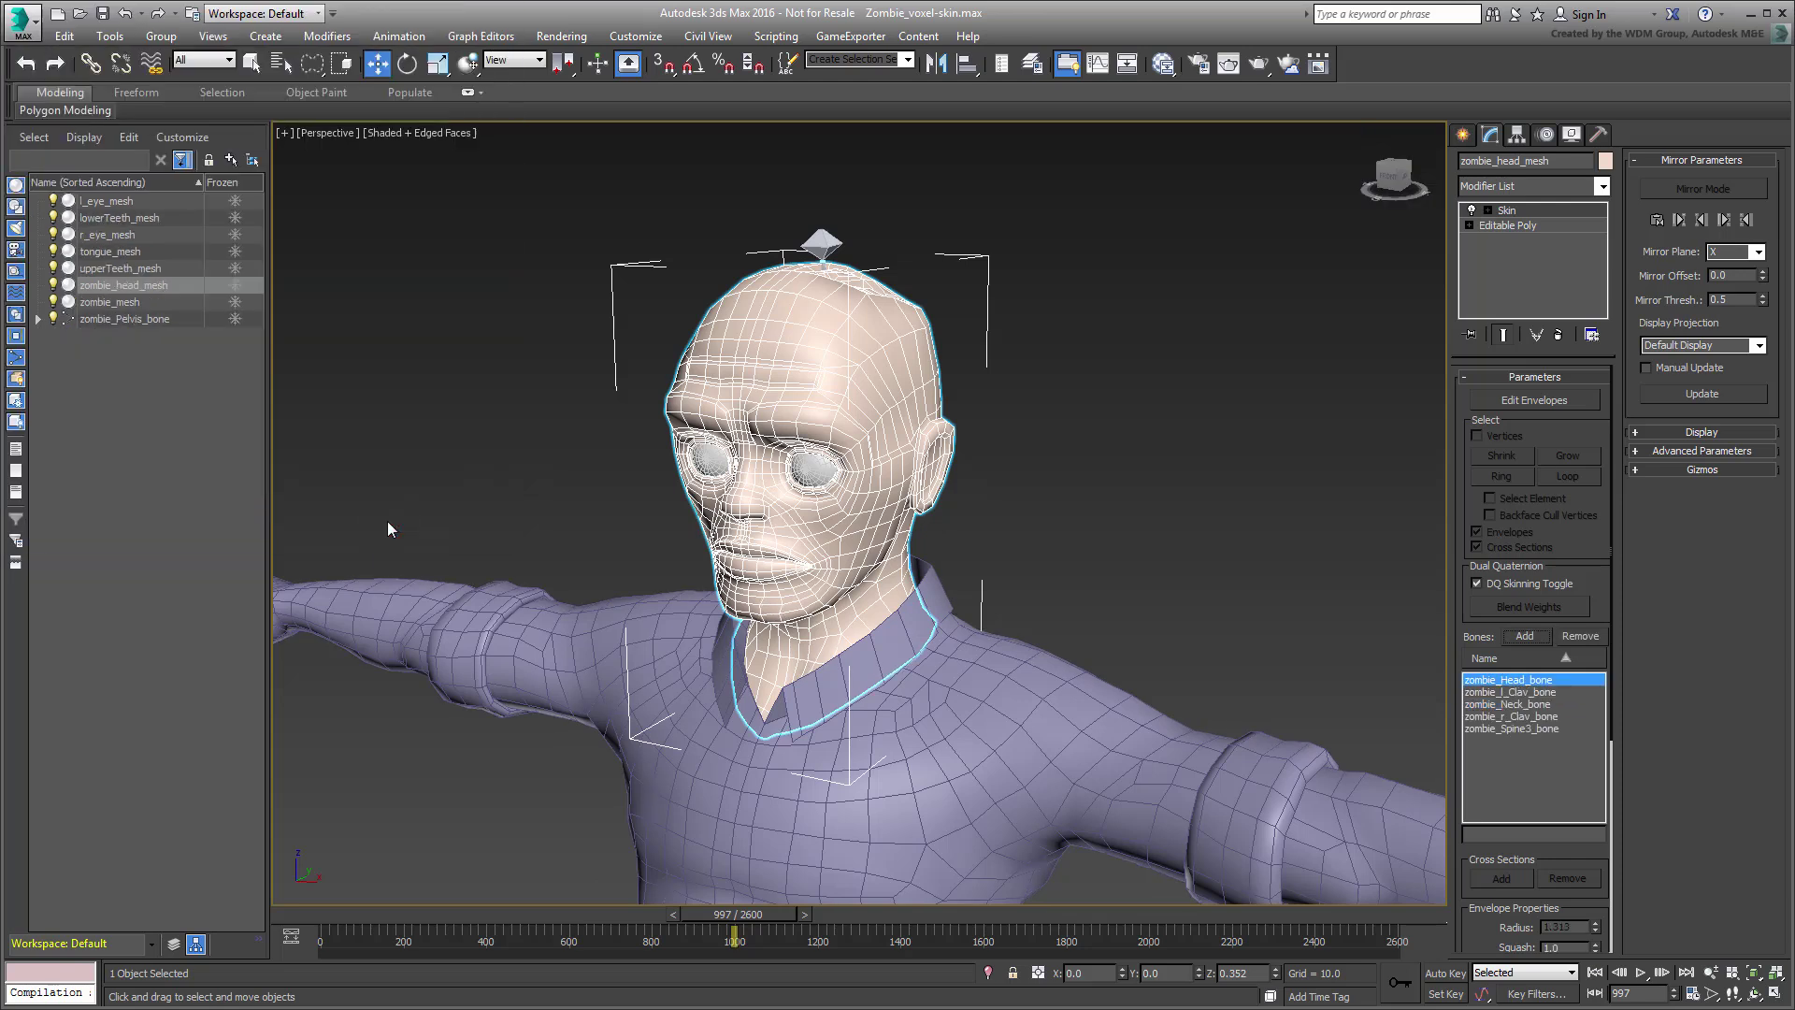
pyautogui.moveTo(734, 914); pyautogui.dragTo(1271, 926)
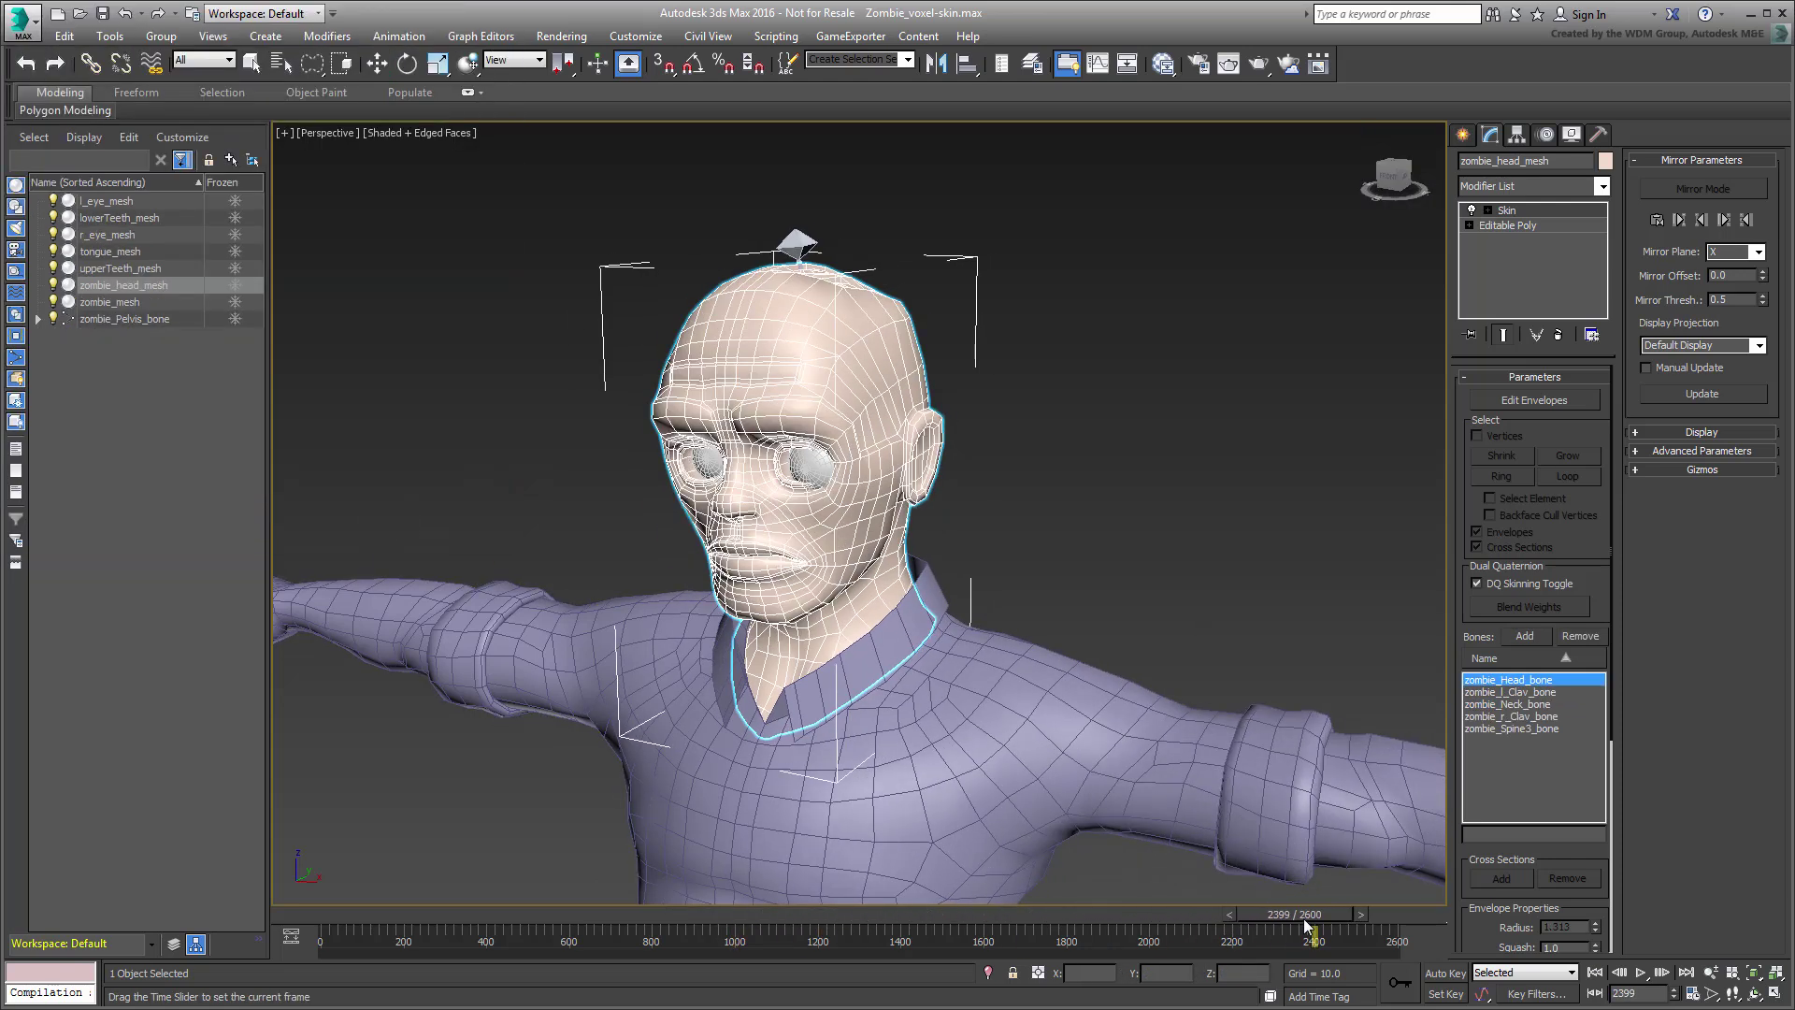
pyautogui.moveTo(1303, 918); pyautogui.dragTo(1249, 918)
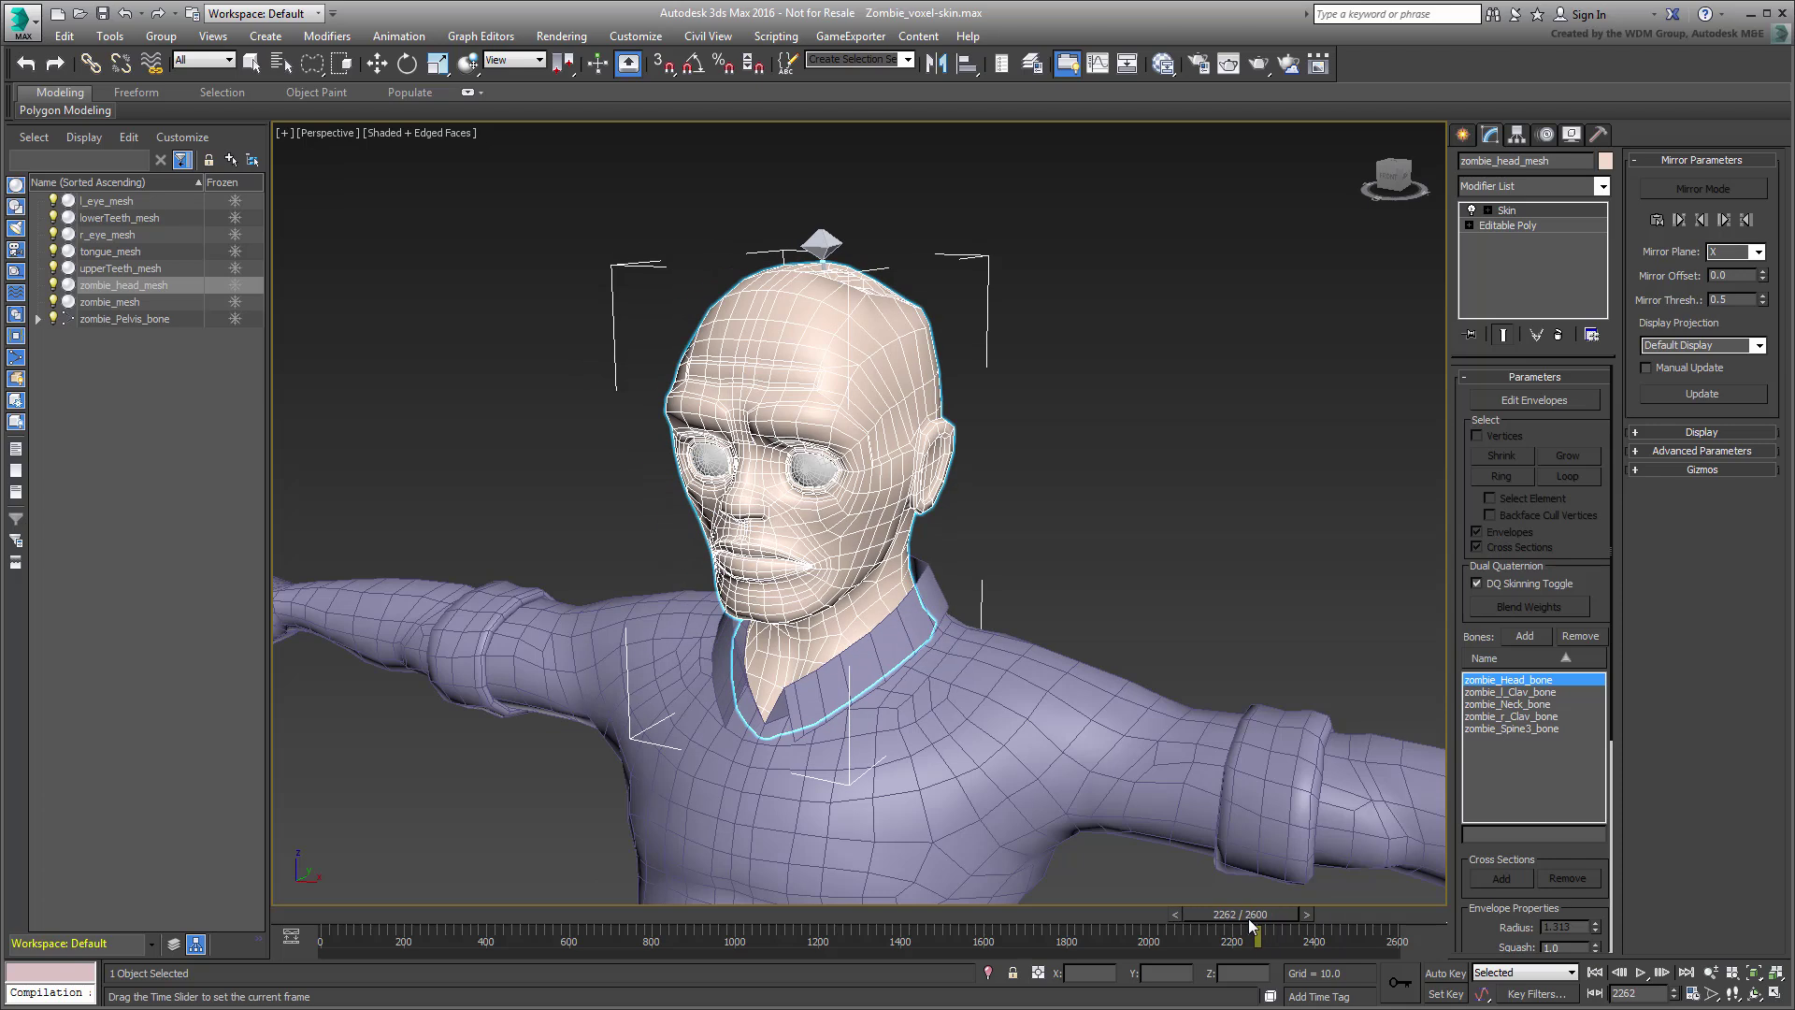
# Step: Apply the Geodesic Voxel Solver to the head mesh with falloff 0.2 and max resolution 256, and scrub the animation to check it
pyautogui.press('w')
pyautogui.moveTo(1487, 947); pyautogui.dragTo(1563, 543)
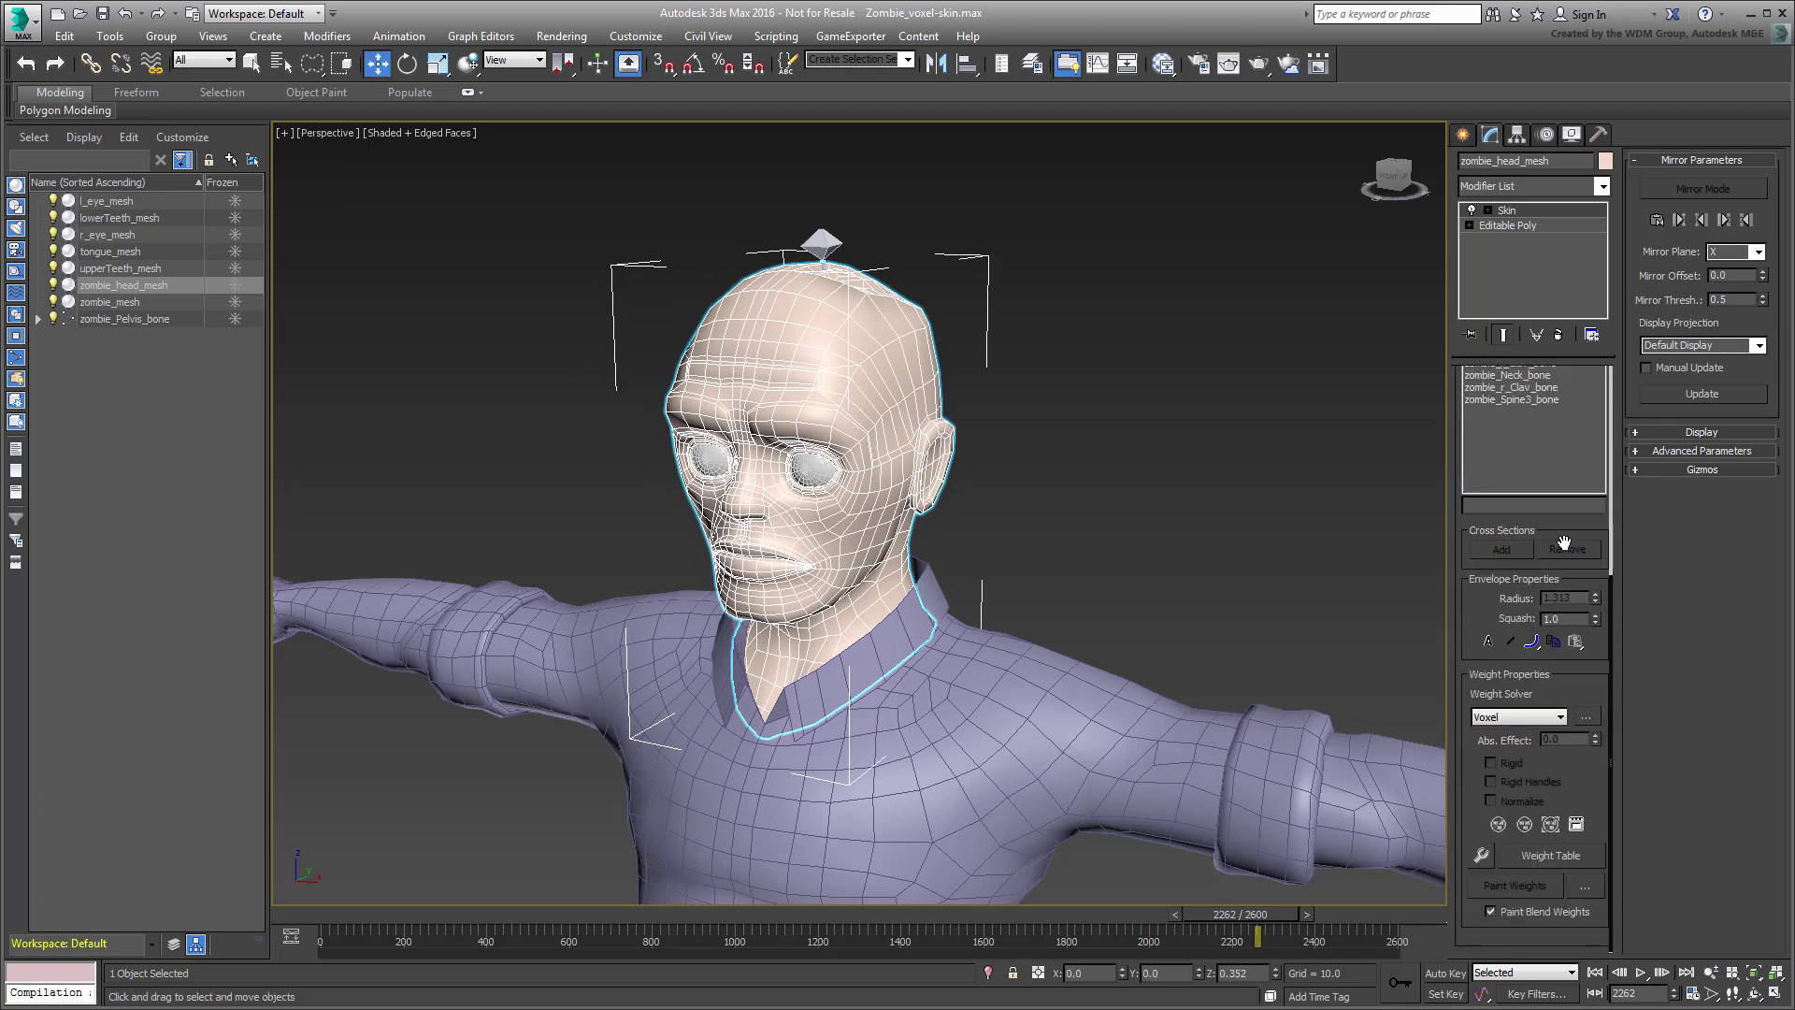
pyautogui.click(1587, 720)
pyautogui.click(1335, 537)
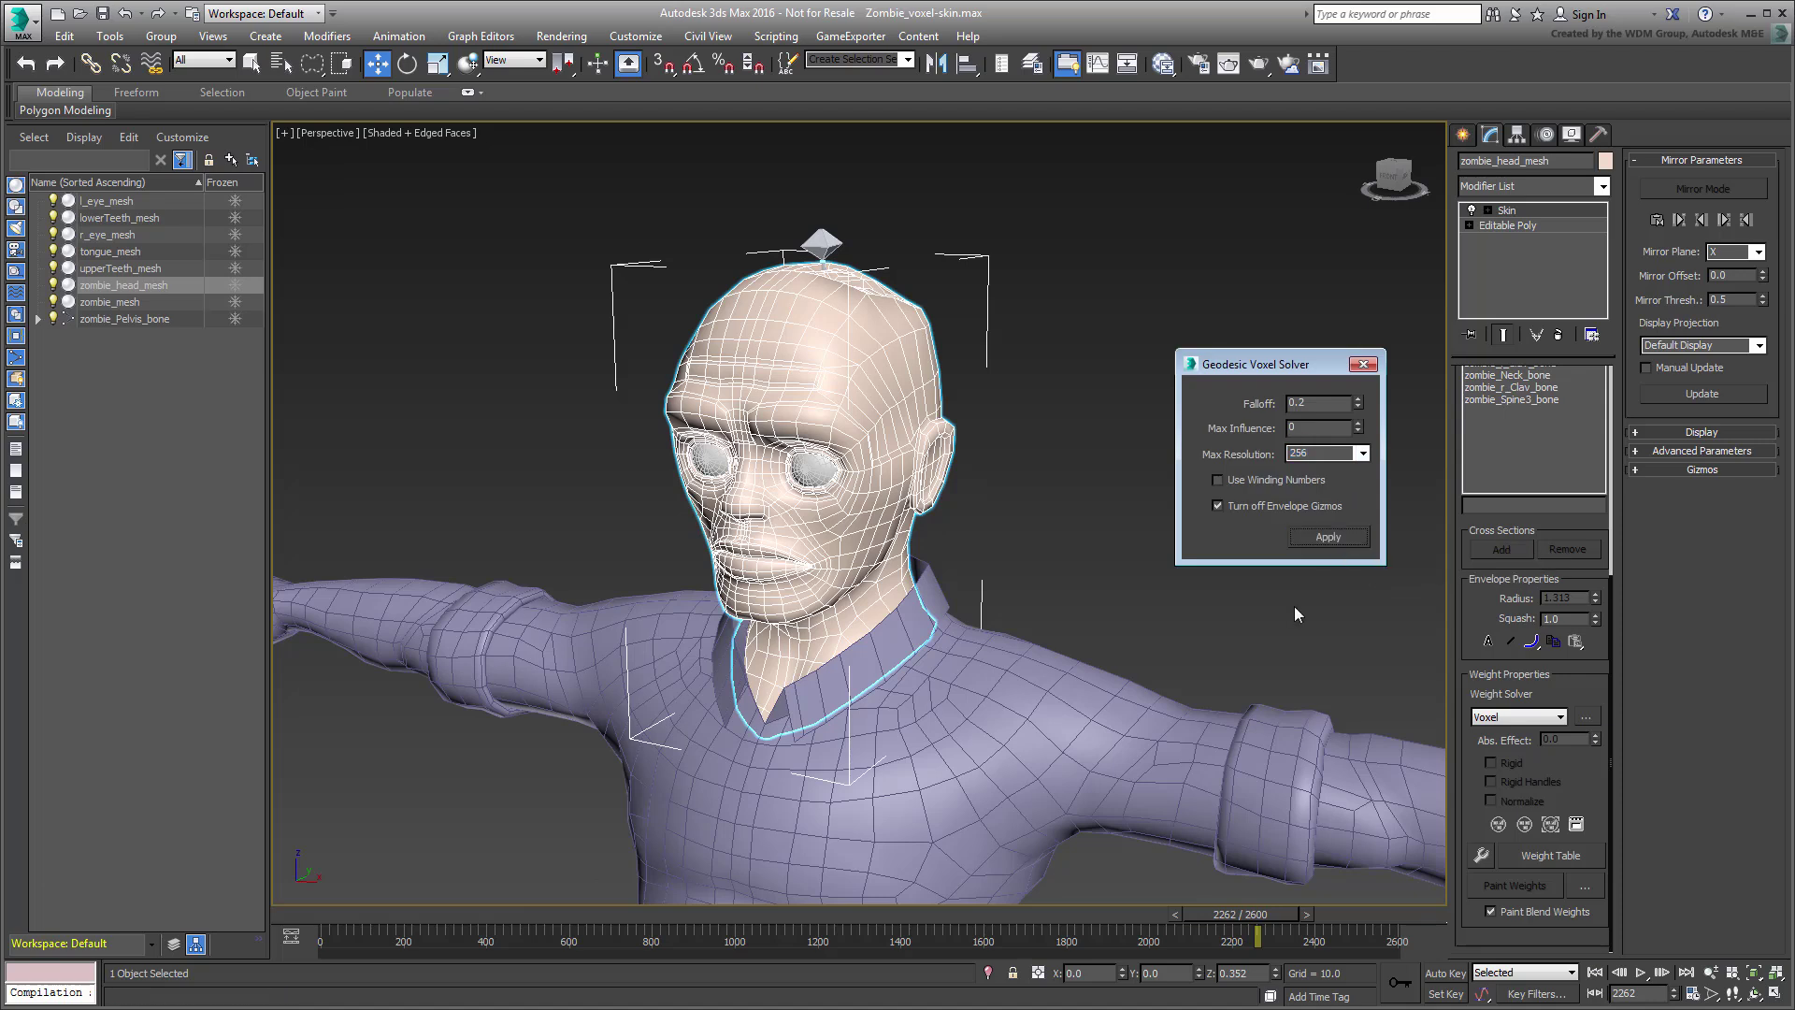
pyautogui.moveTo(1242, 912); pyautogui.dragTo(1307, 923)
pyautogui.rightClick(1306, 917)
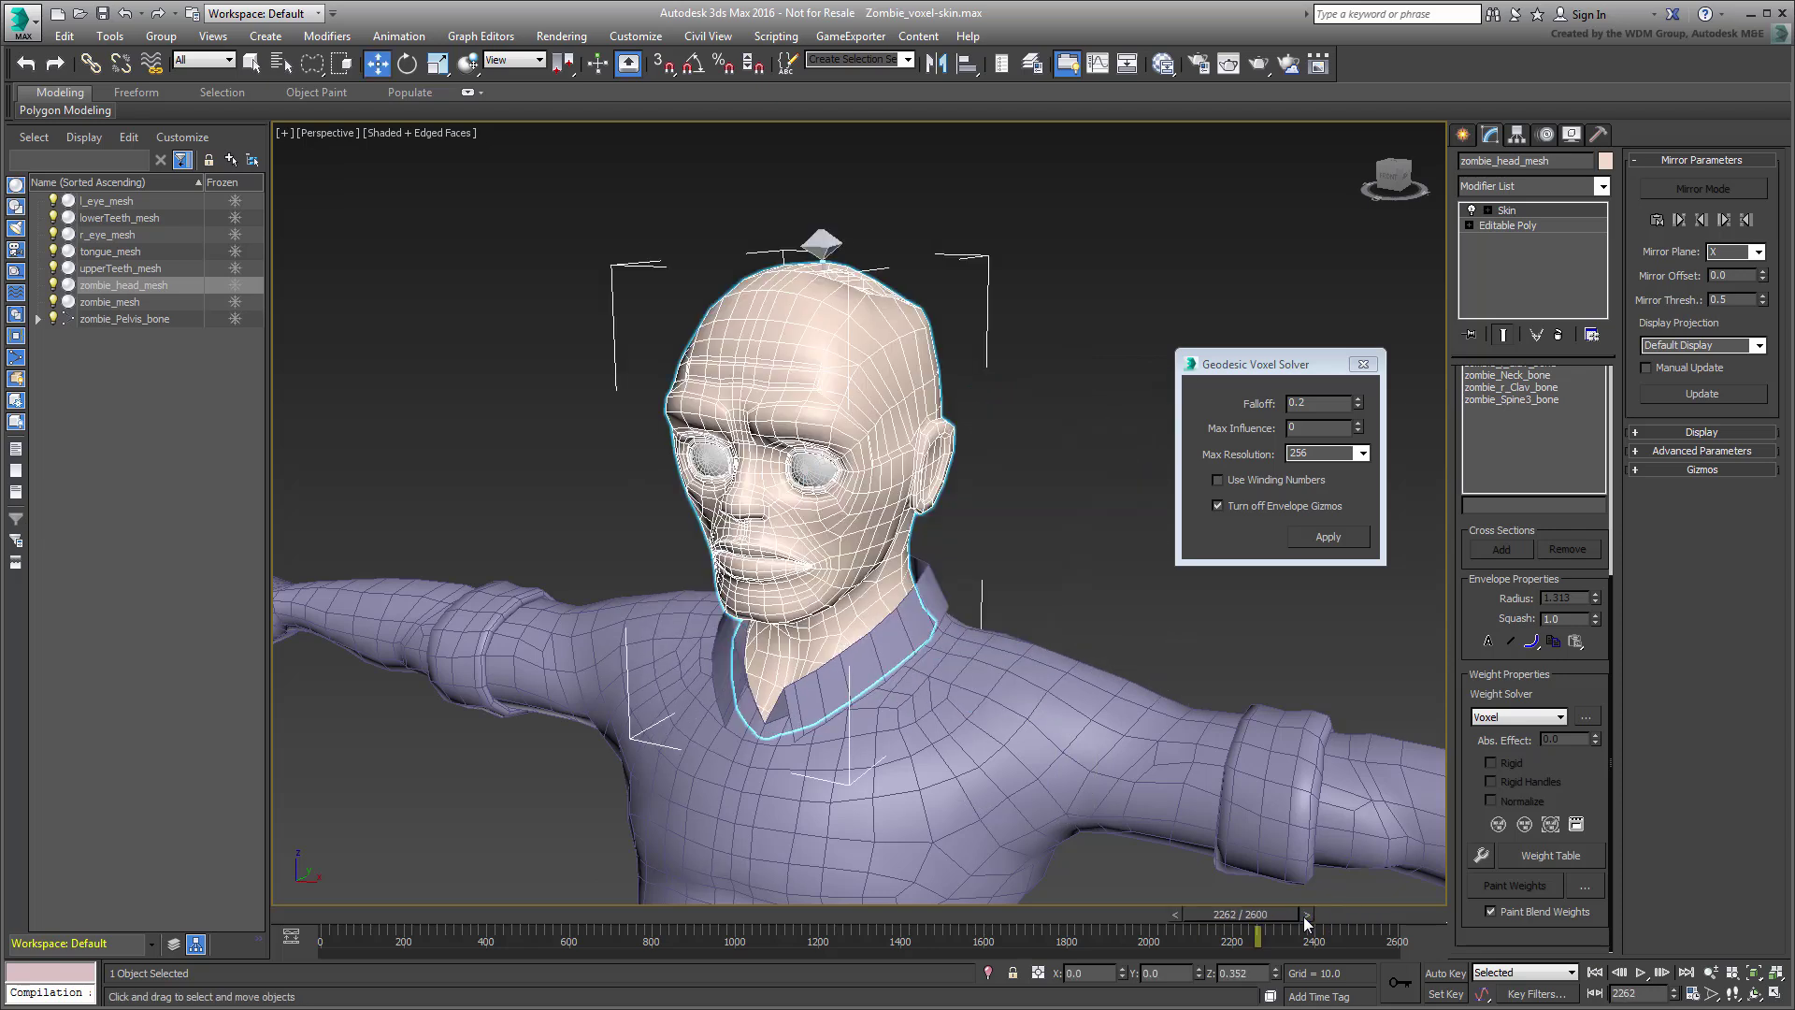
# Step: Isolate the head mesh, scrub the animation to check its deformation and view the head from the side
pyautogui.click(986, 973)
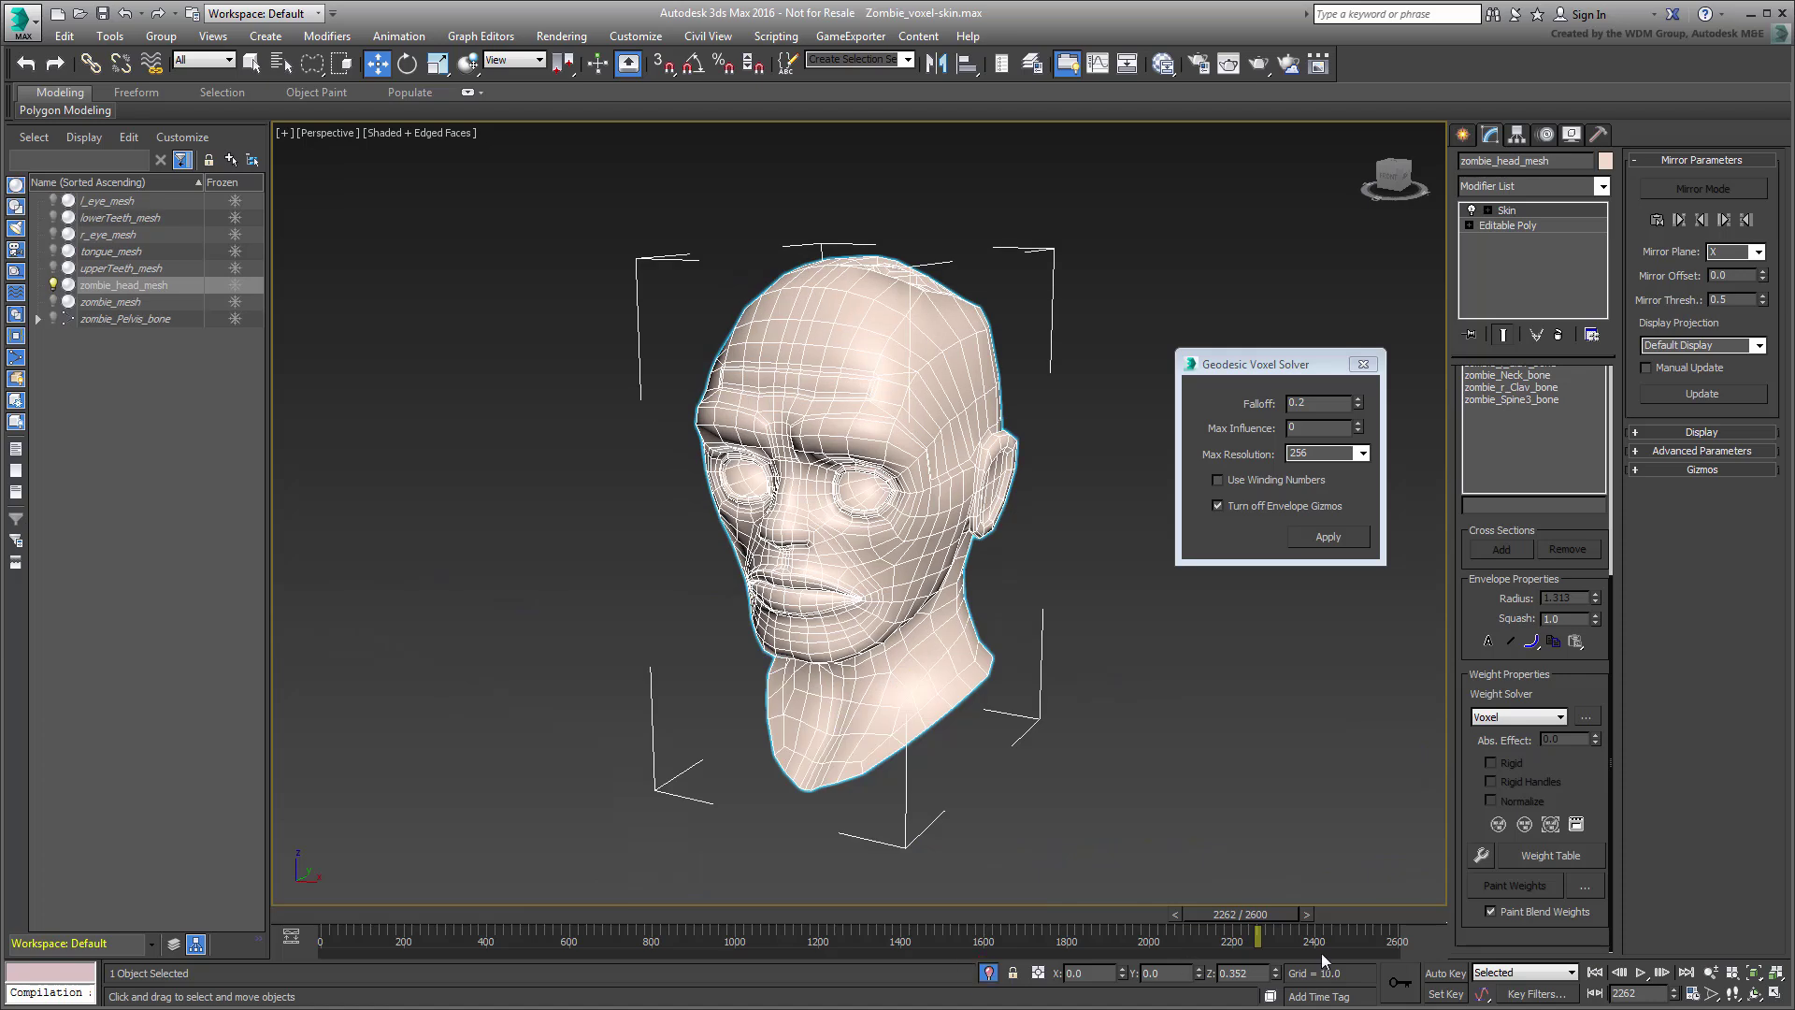
pyautogui.moveTo(1271, 912); pyautogui.dragTo(1327, 924)
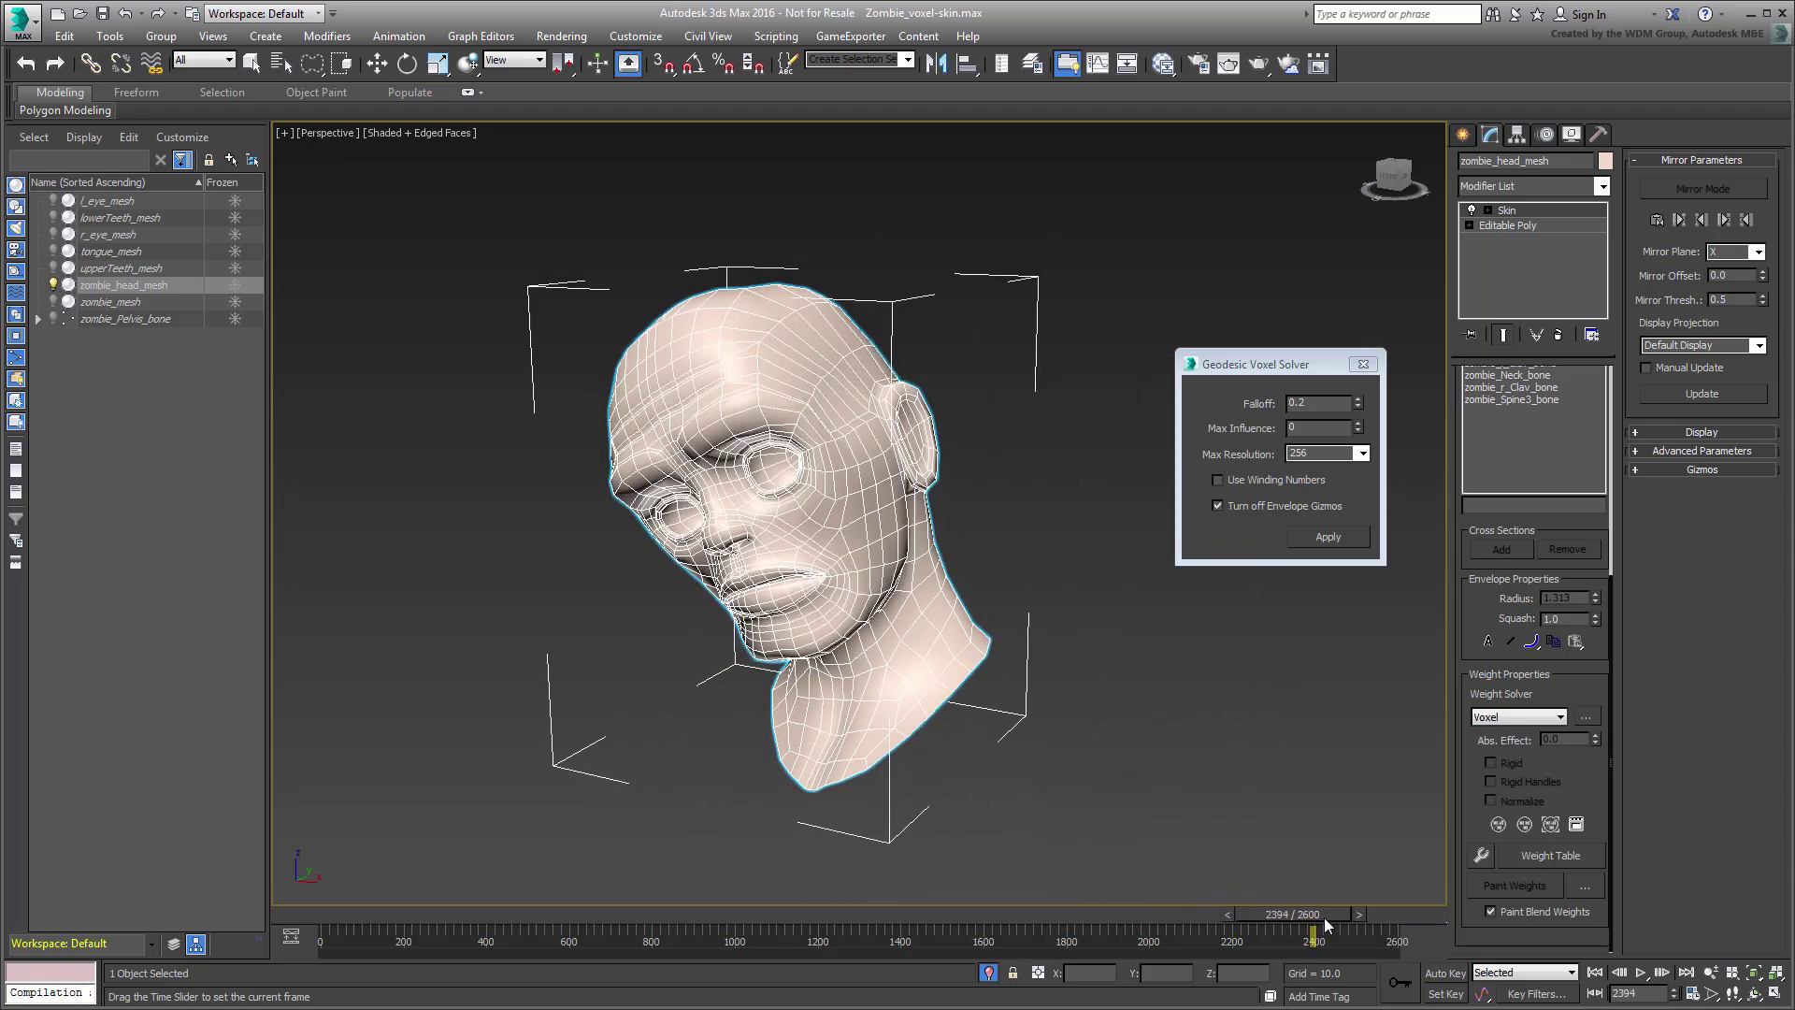
pyautogui.rightClick(1323, 917)
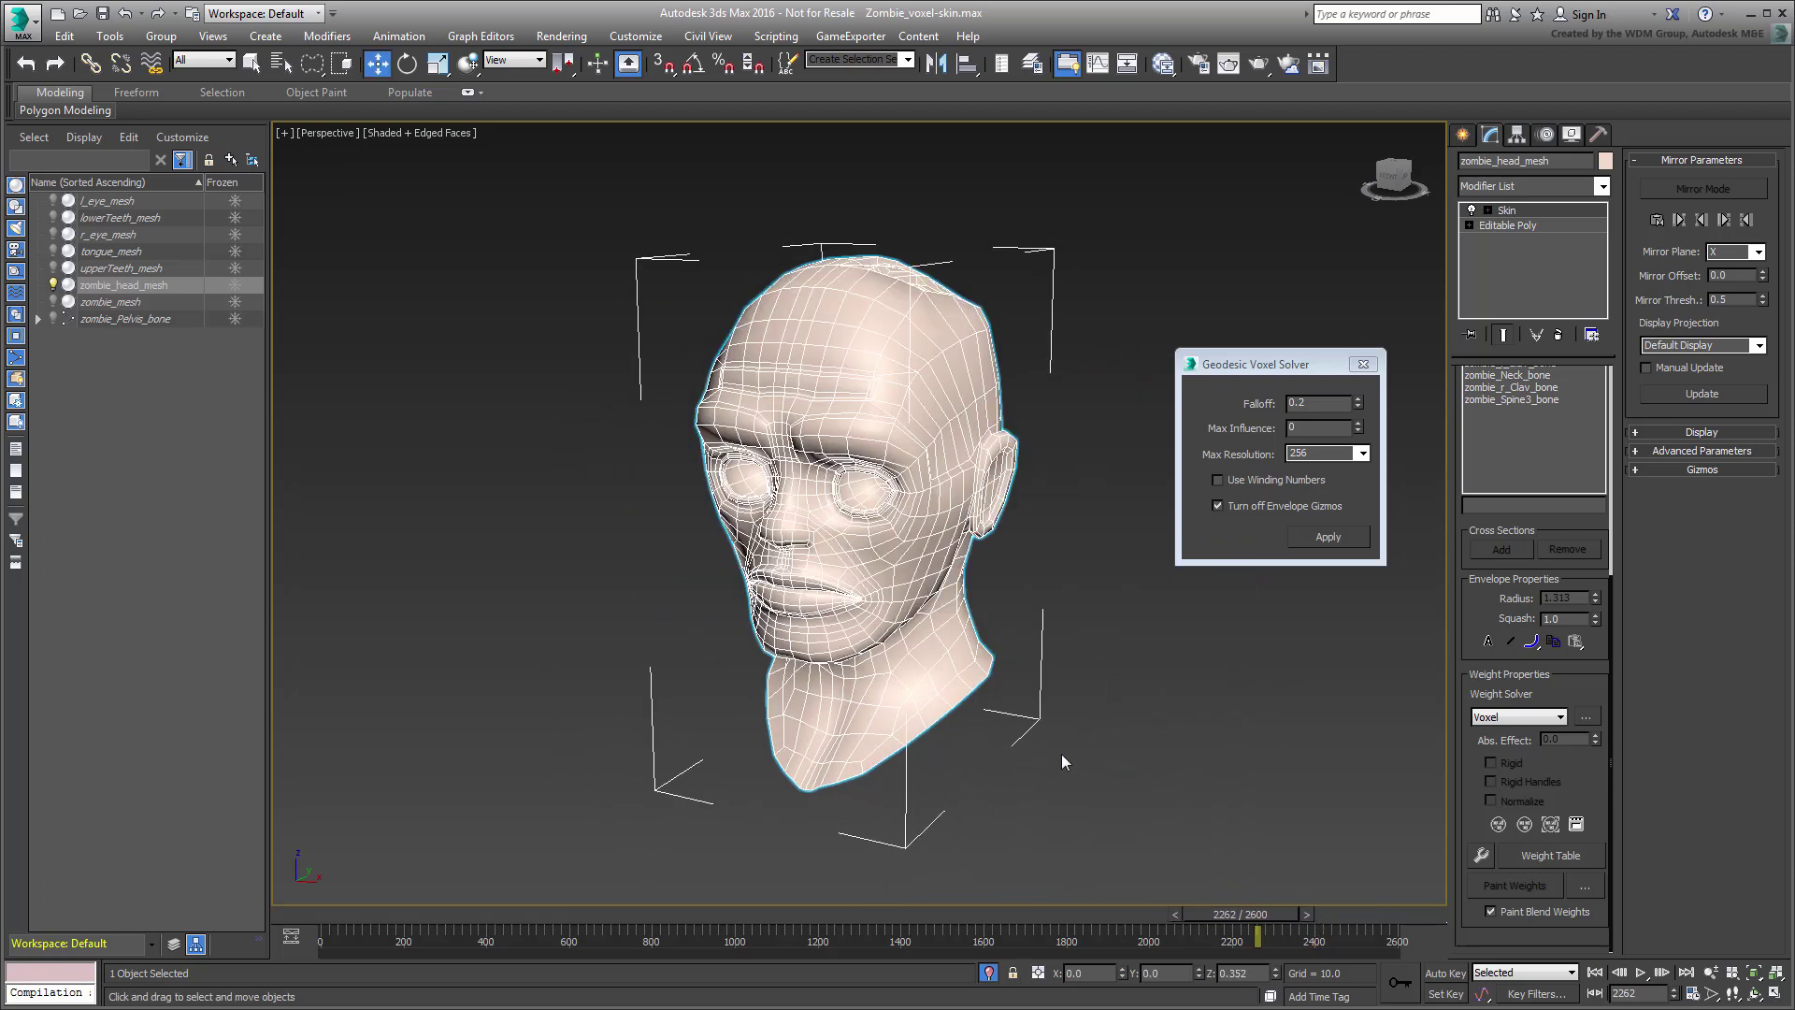
pyautogui.keyDown('alt'); pyautogui.moveTo(979, 720); pyautogui.dragTo(1117, 682, button='middle'); pyautogui.keyUp('alt')
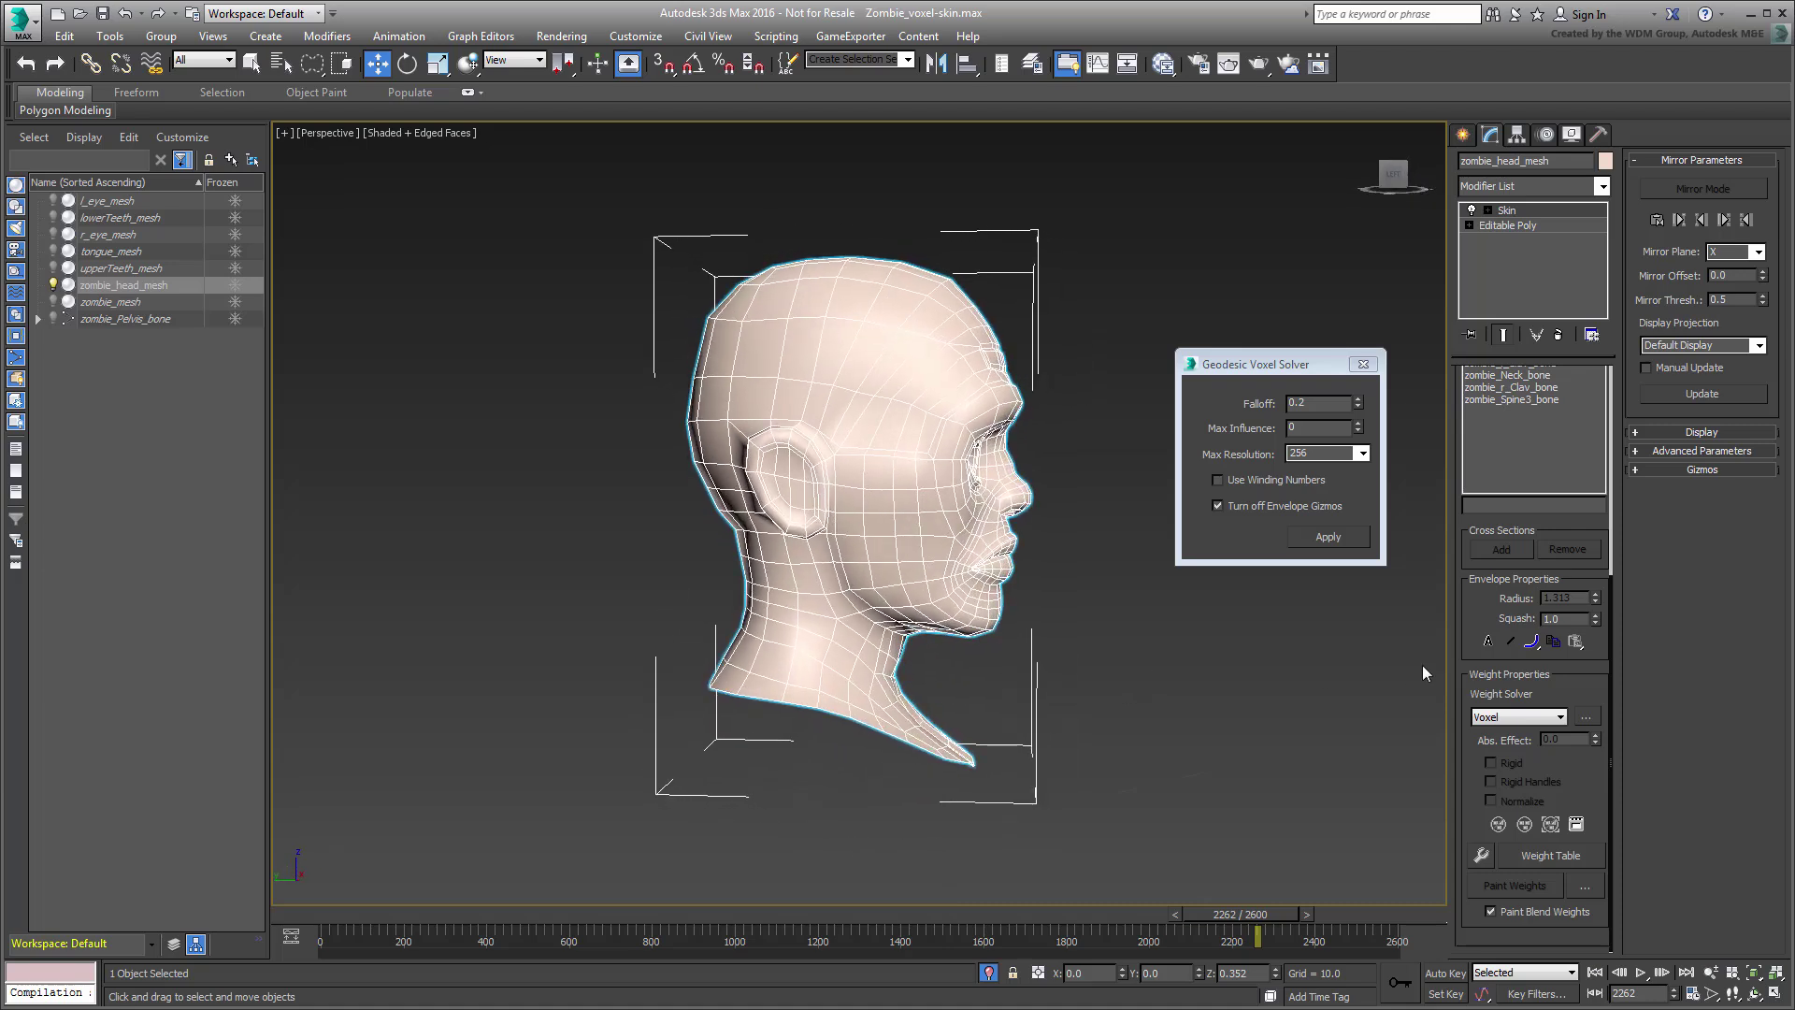
# Step: Enable envelope and vertex editing, select the vertices of the whole skull and face, and set their zombie_Head_bone weight to 1 with the Weight Tool
pyautogui.scroll(5, 1457, 647)
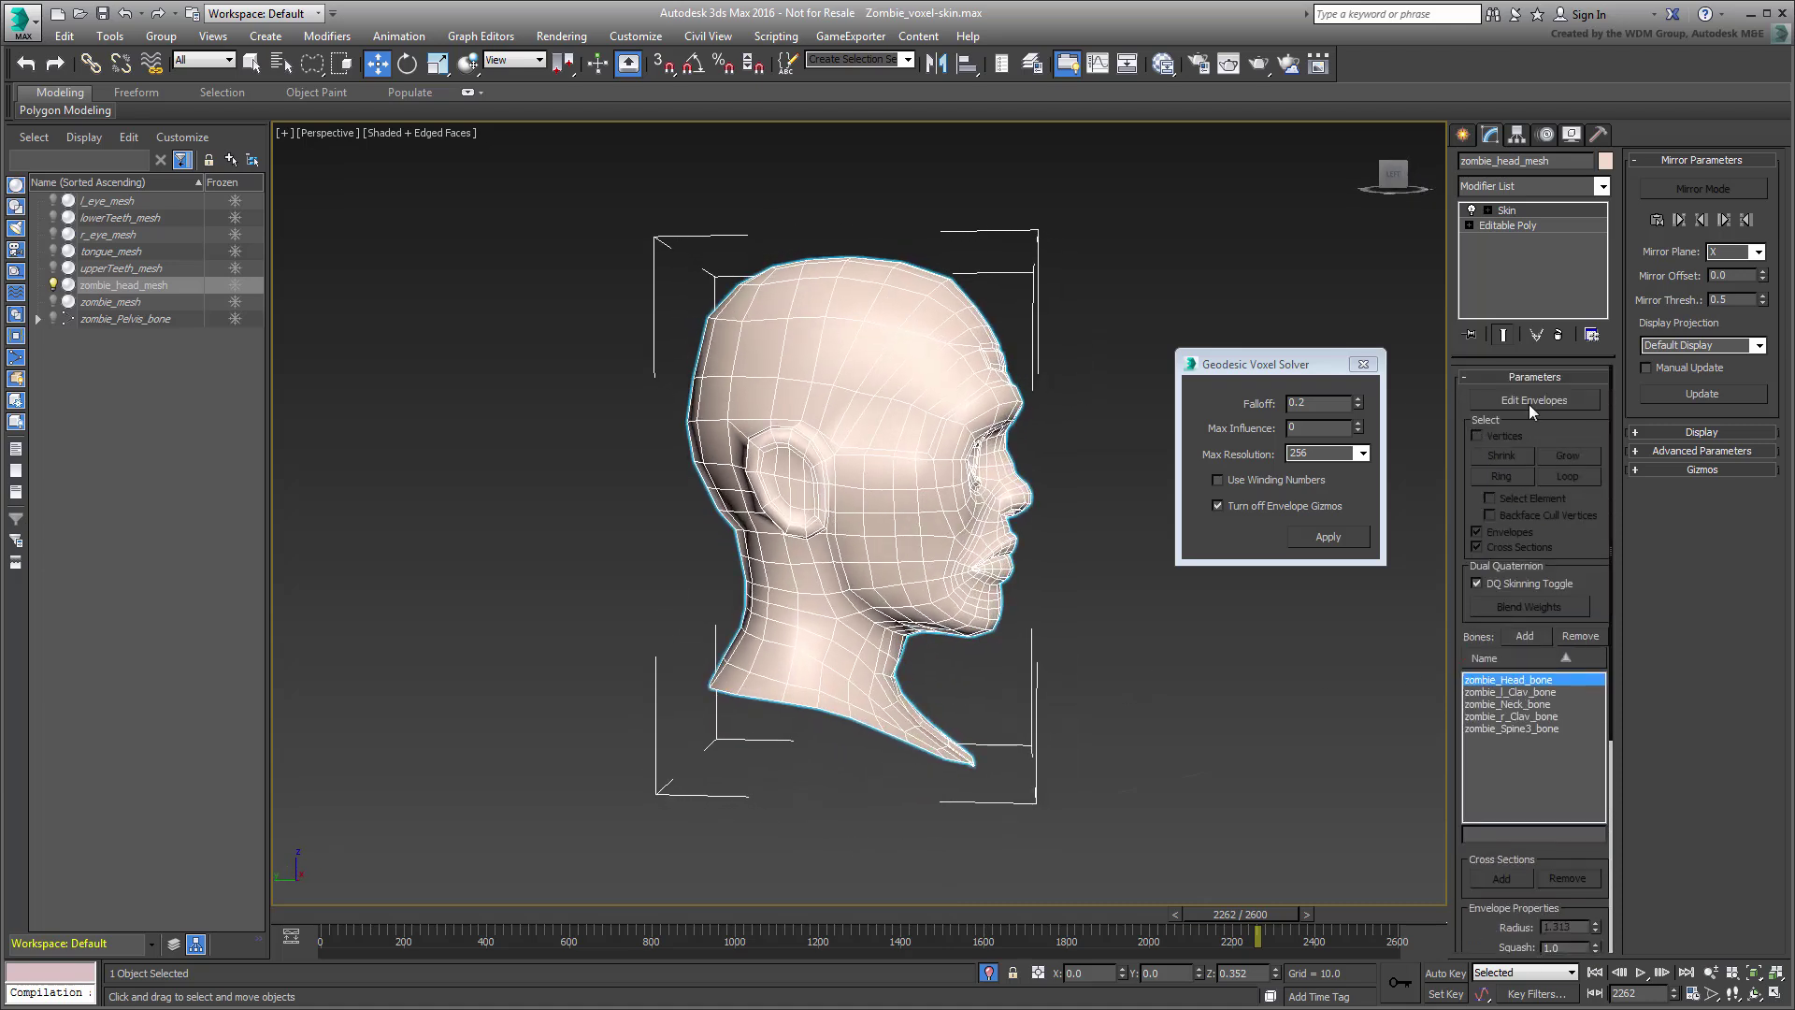
pyautogui.click(1531, 400)
pyautogui.click(1476, 436)
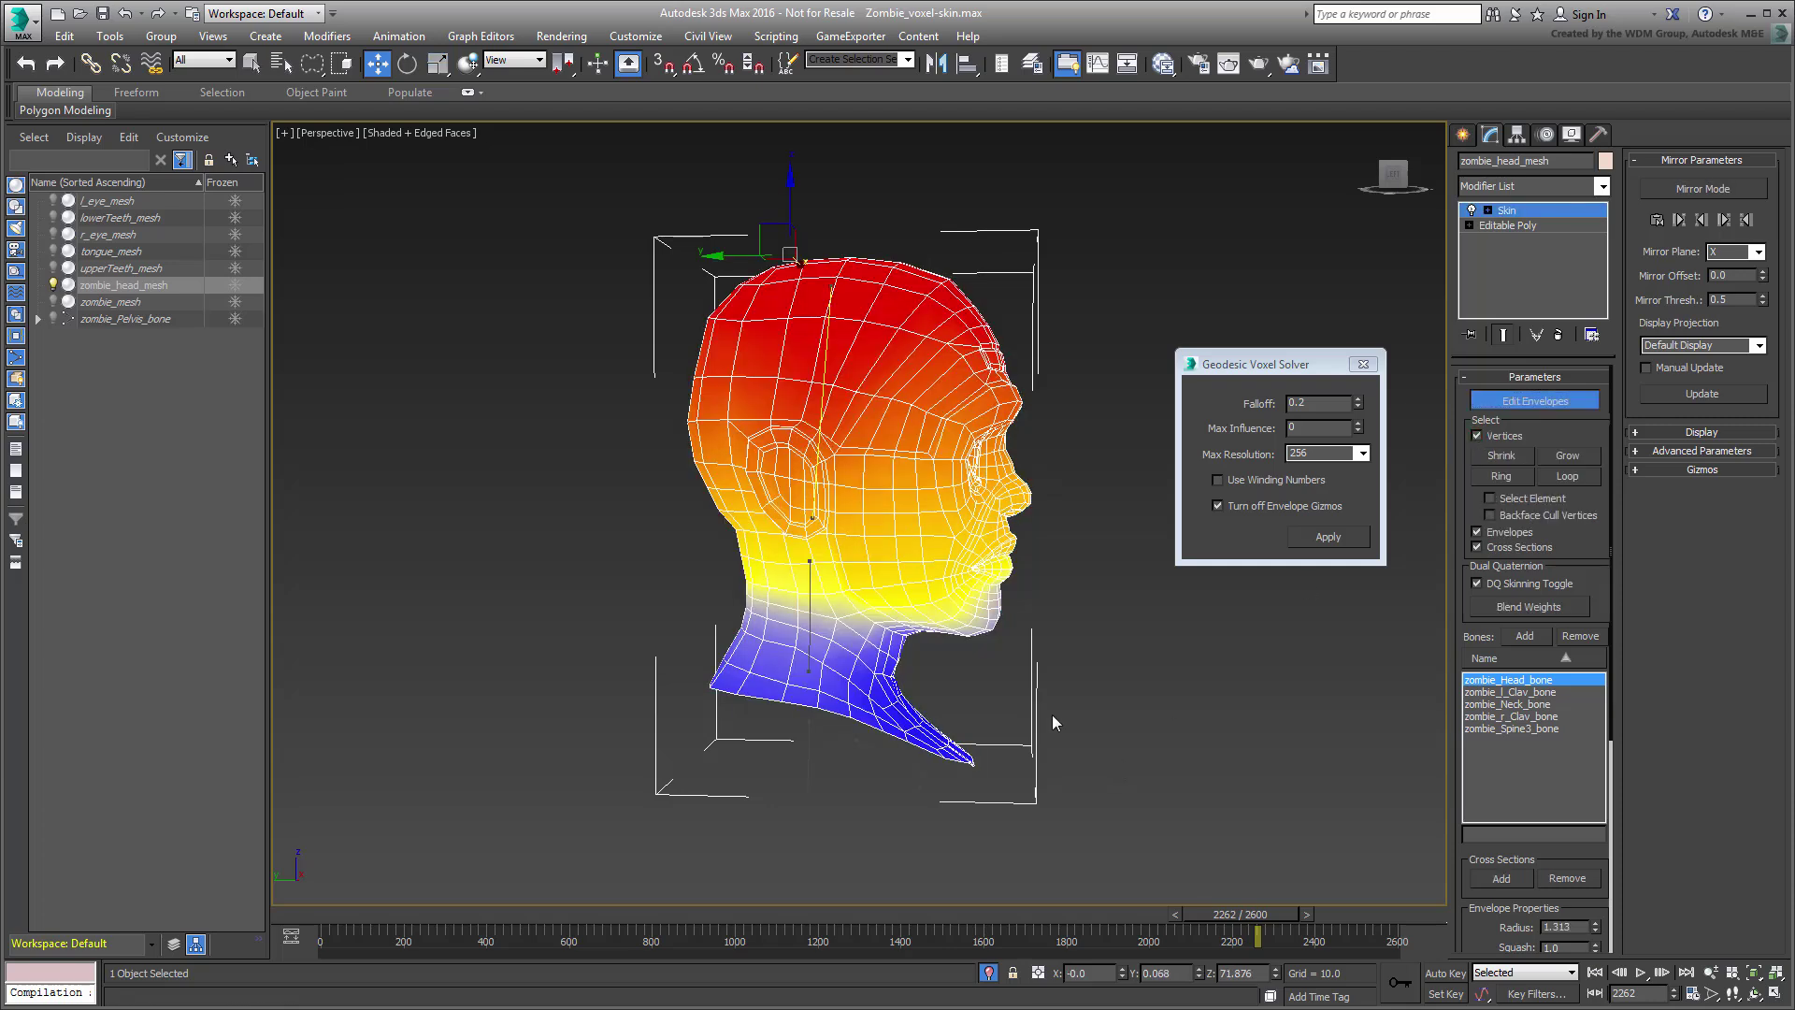
pyautogui.moveTo(694, 182)
pyautogui.mouseDown()
pyautogui.moveTo(631, 304)
pyautogui.moveTo(689, 483)
pyautogui.mouseUp()
pyautogui.moveTo(903, 632)
pyautogui.mouseDown()
pyautogui.moveTo(1062, 665)
pyautogui.moveTo(840, 208)
pyautogui.mouseUp()
pyautogui.moveTo(1487, 933); pyautogui.dragTo(1536, 513)
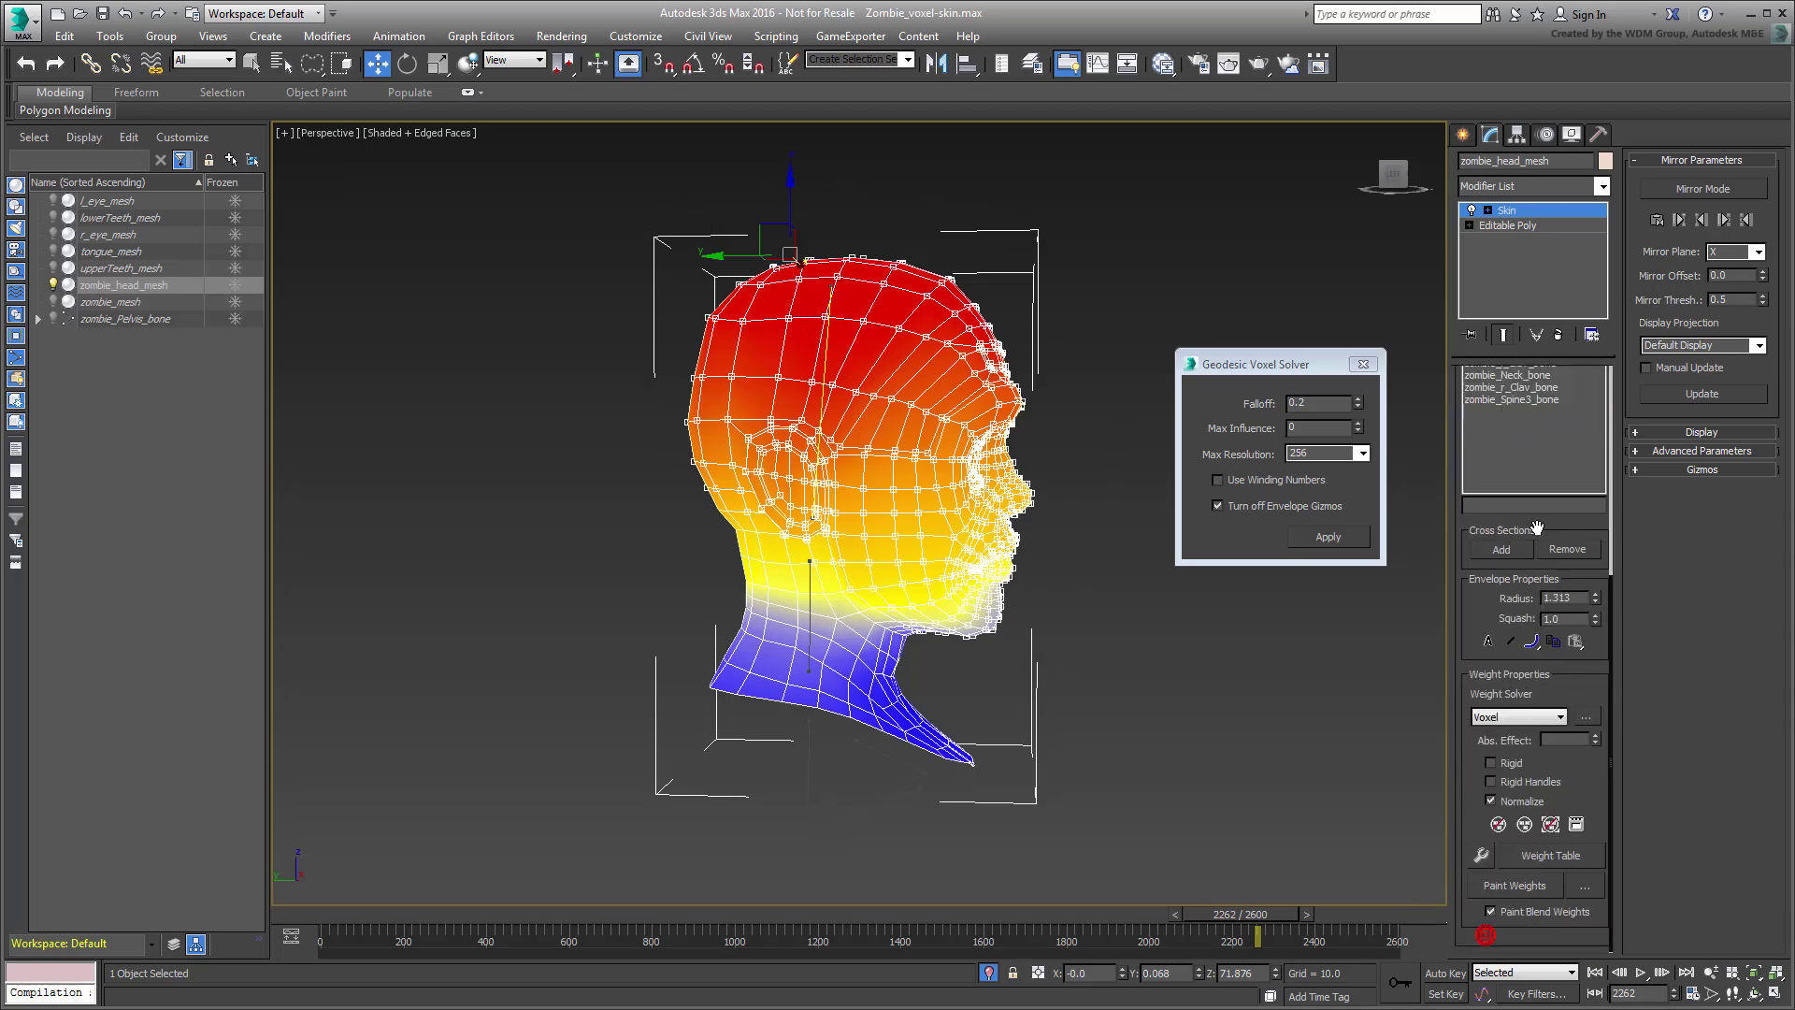
pyautogui.click(1481, 854)
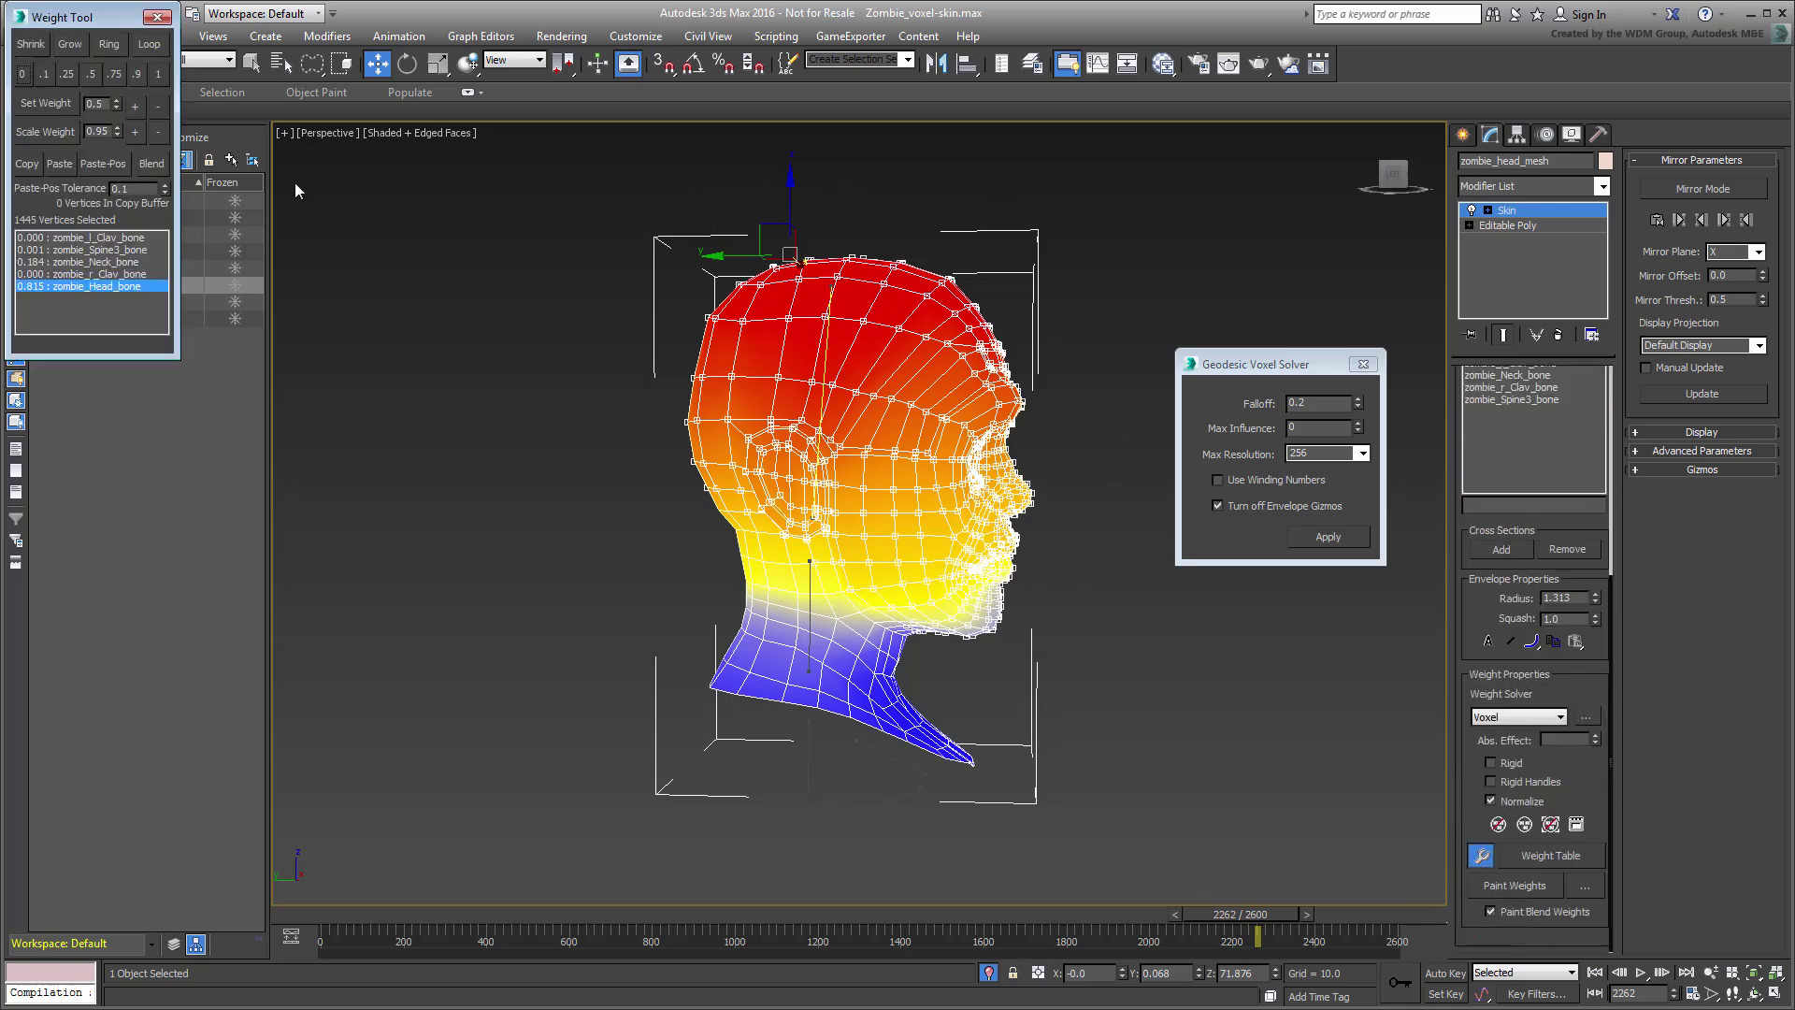
pyautogui.click(160, 74)
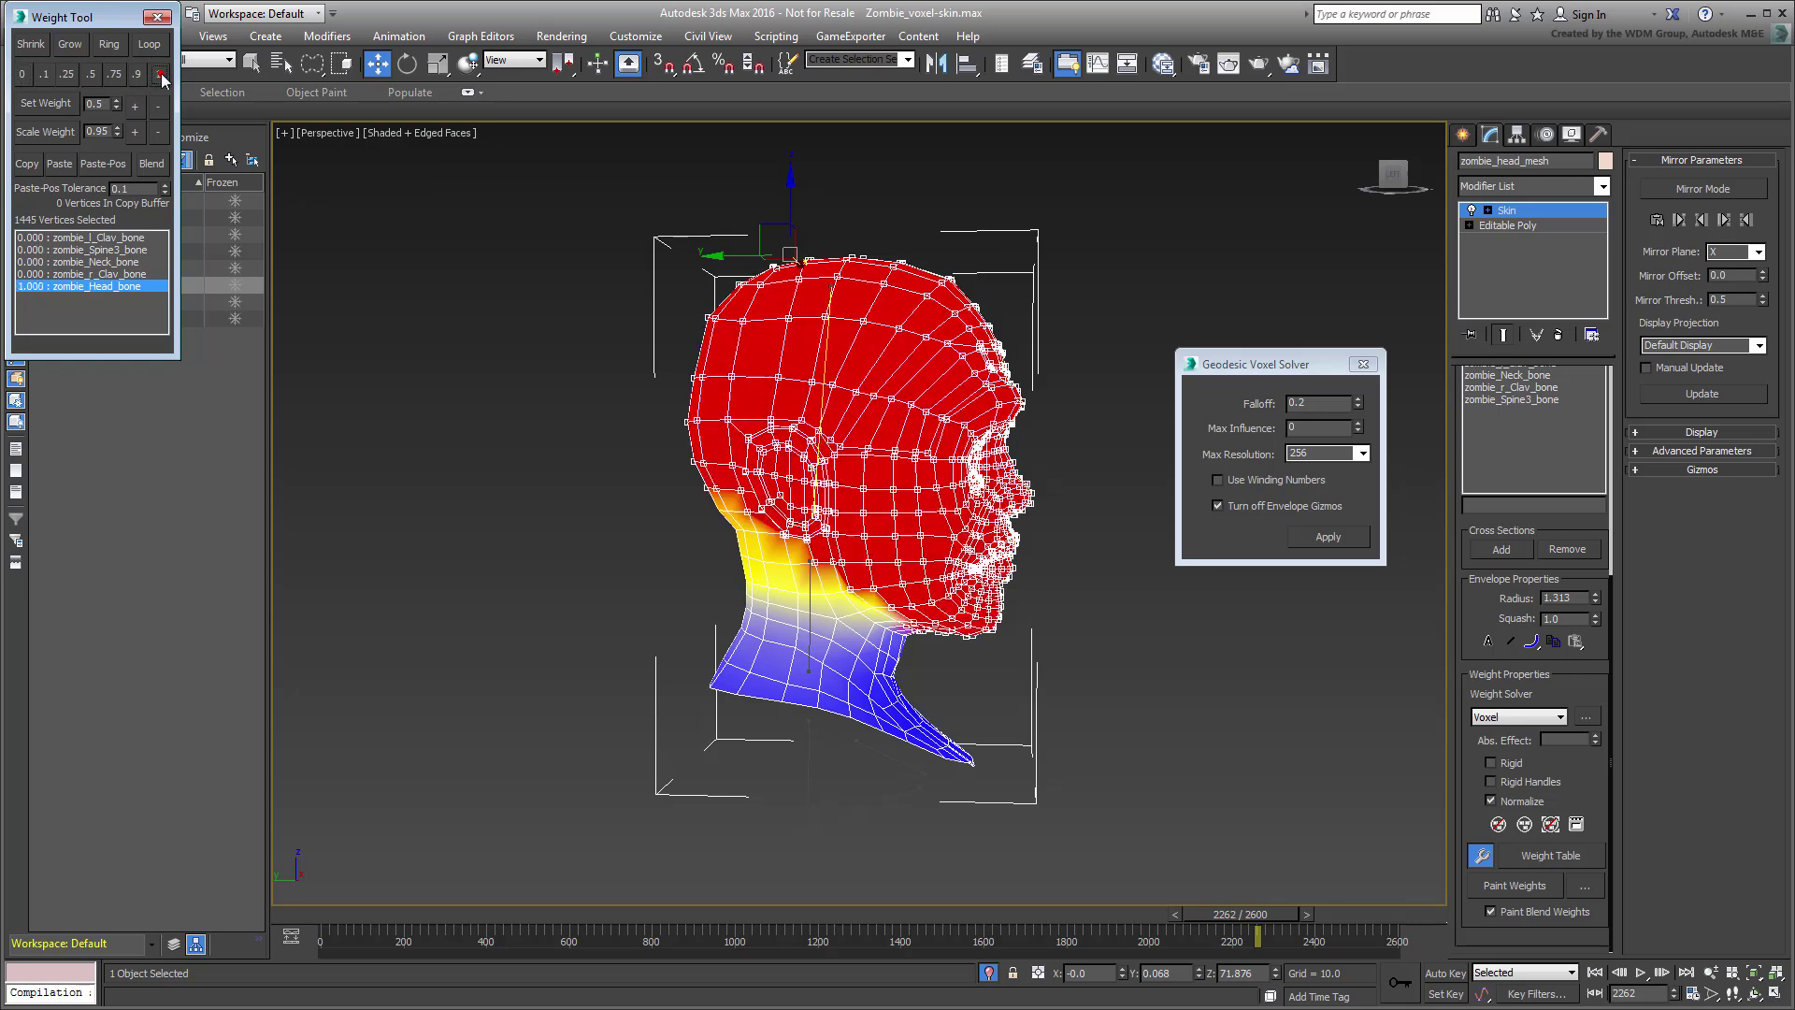
# Step: At frame 2340, select the two neck vertices just below the jaw corner and raise their zombie_Head_bone weight to 0.575
pyautogui.keyDown('alt'); pyautogui.moveTo(1113, 713); pyautogui.dragTo(863, 723, button='middle'); pyautogui.keyUp('alt')
pyautogui.moveTo(1257, 920)
pyautogui.mouseDown()
pyautogui.moveTo(1308, 927)
pyautogui.moveTo(1291, 928)
pyautogui.mouseUp()
pyautogui.press('w')
pyautogui.scroll(6, 795, 601)
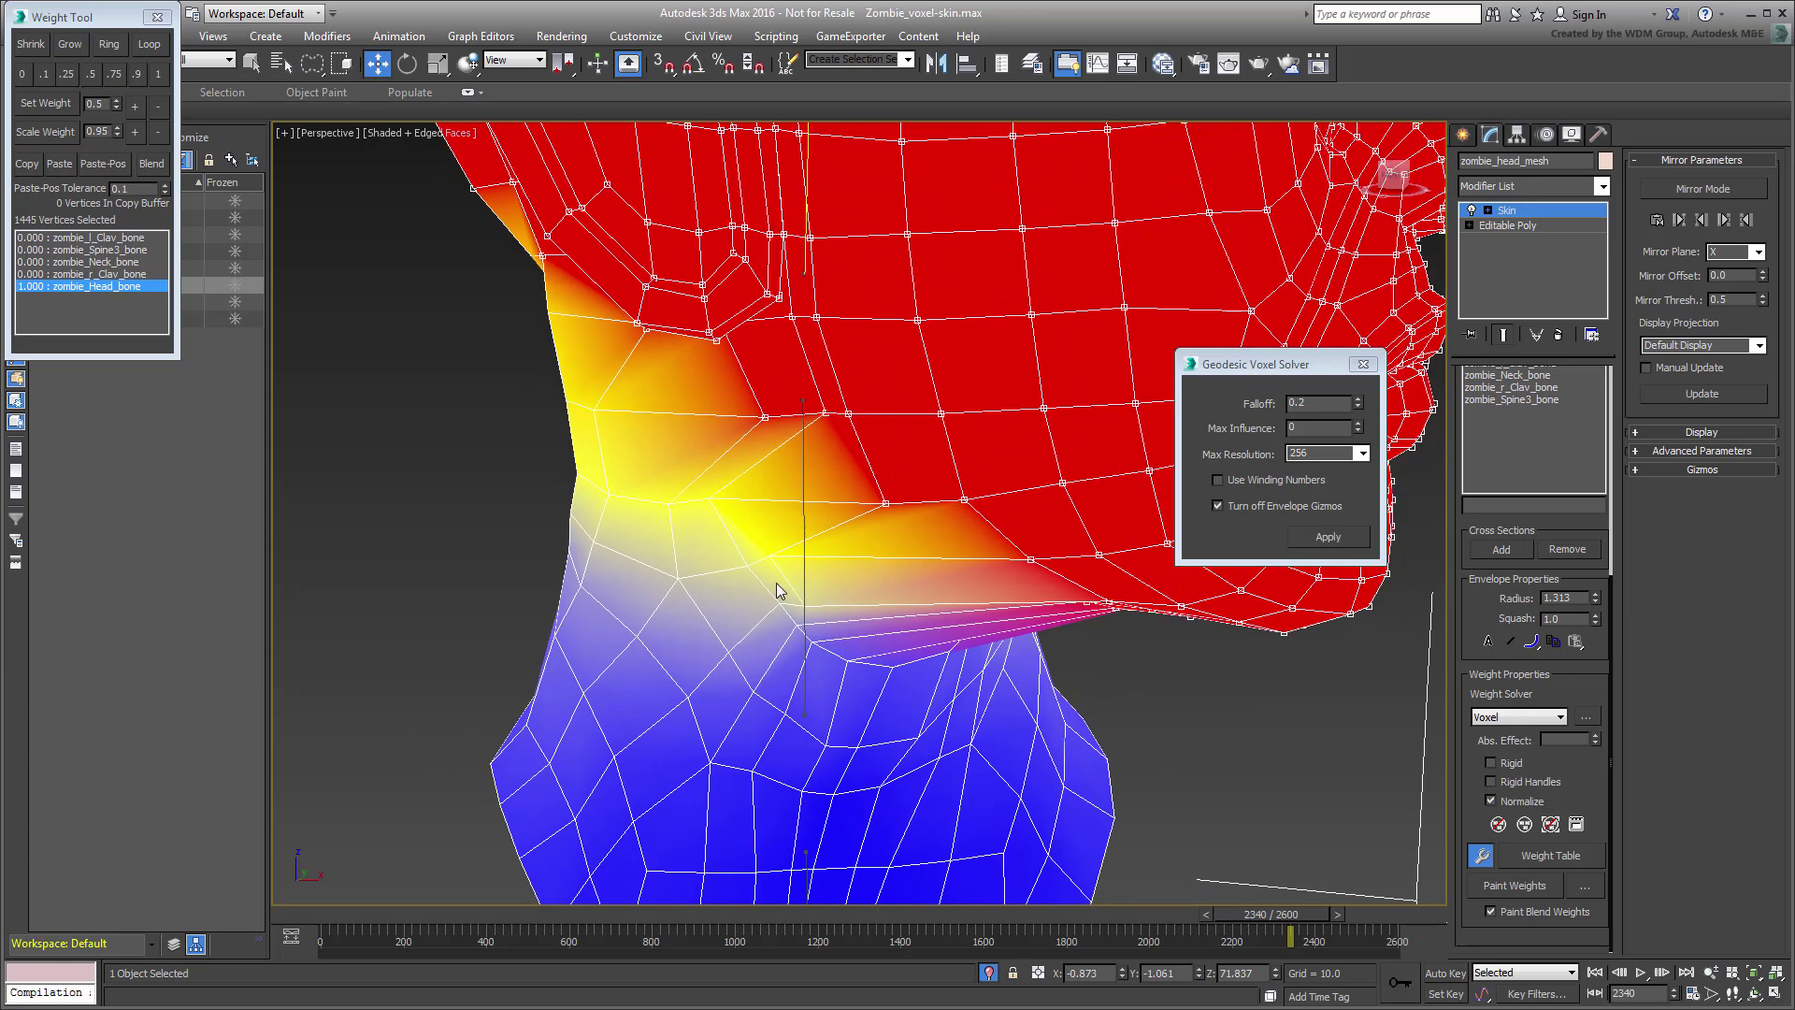
pyautogui.click(773, 557)
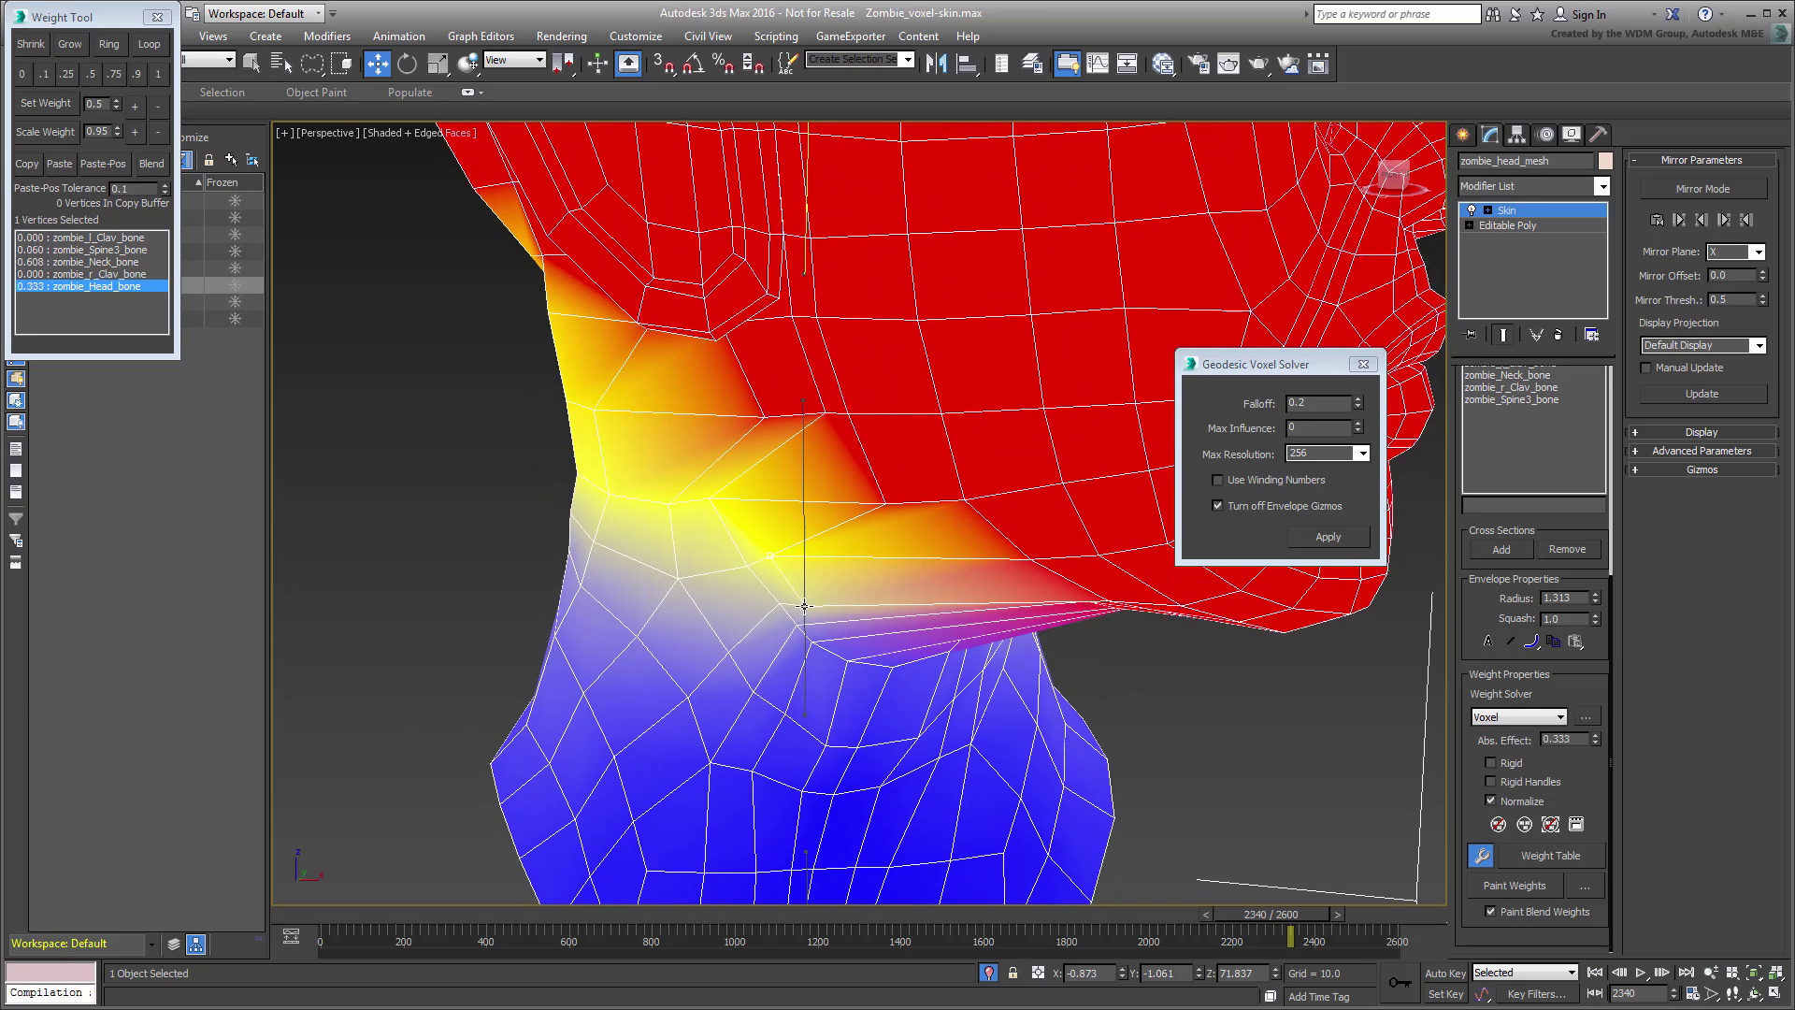
pyautogui.click(135, 107)
pyautogui.click(135, 107)
pyautogui.click(134, 106)
pyautogui.click(135, 109)
# Step: Select only the eleven vertices along the underside of the jawline and lower their zombie_Head_bone weight to 0.9
pyautogui.keyDown('alt'); pyautogui.moveTo(1084, 641); pyautogui.dragTo(712, 300, button='middle'); pyautogui.keyUp('alt')
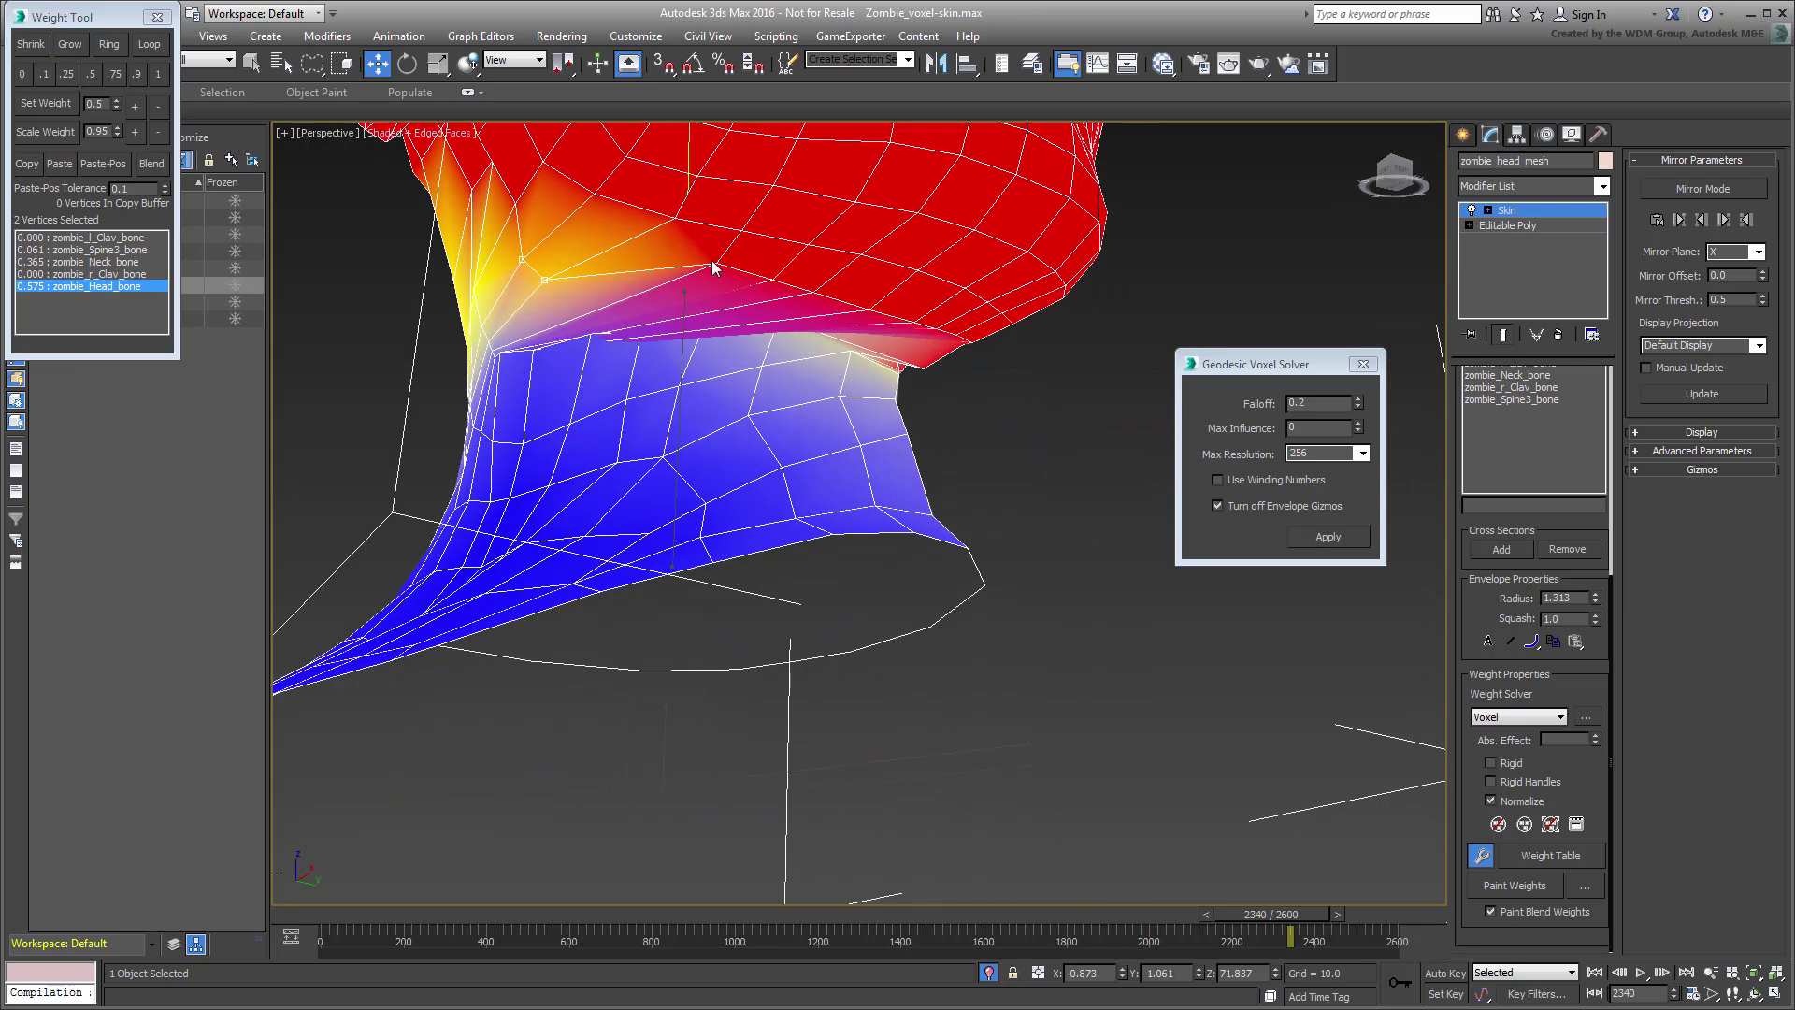
pyautogui.click(713, 268)
pyautogui.scroll(5, 1594, 699)
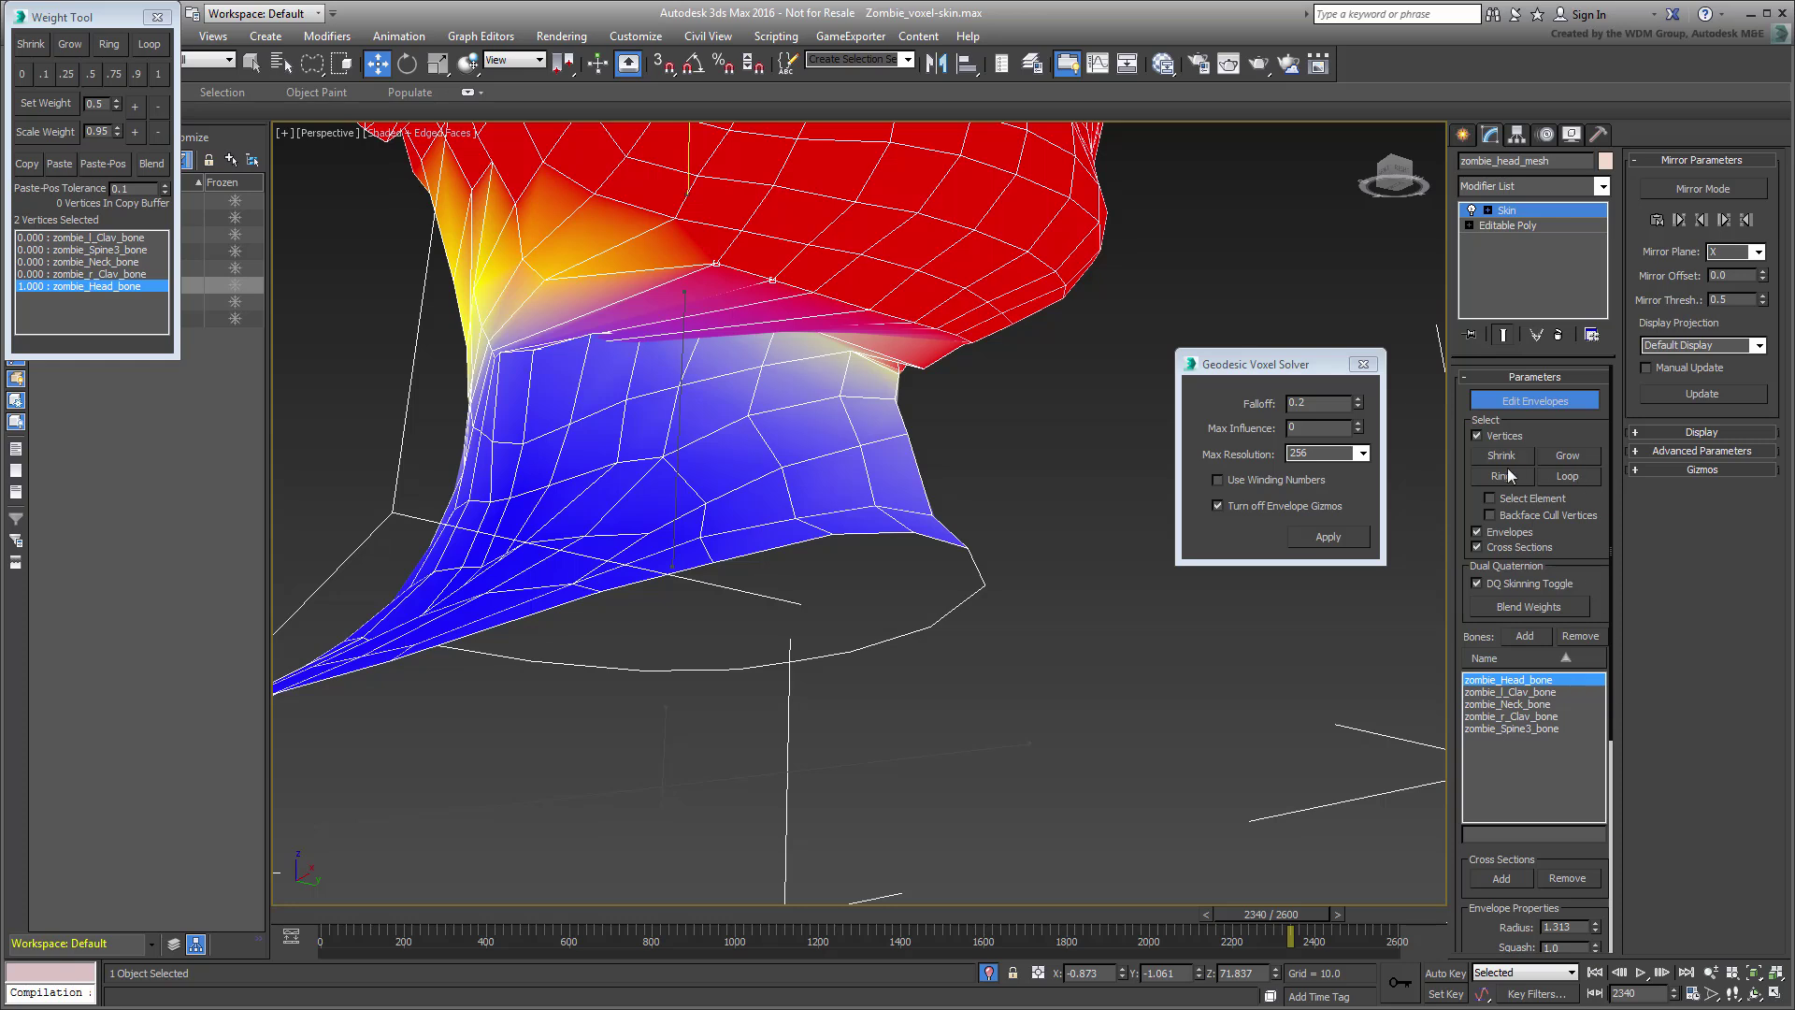
pyautogui.moveTo(768, 435); pyautogui.dragTo(691, 612, button='middle')
pyautogui.scroll(-3, 708, 613)
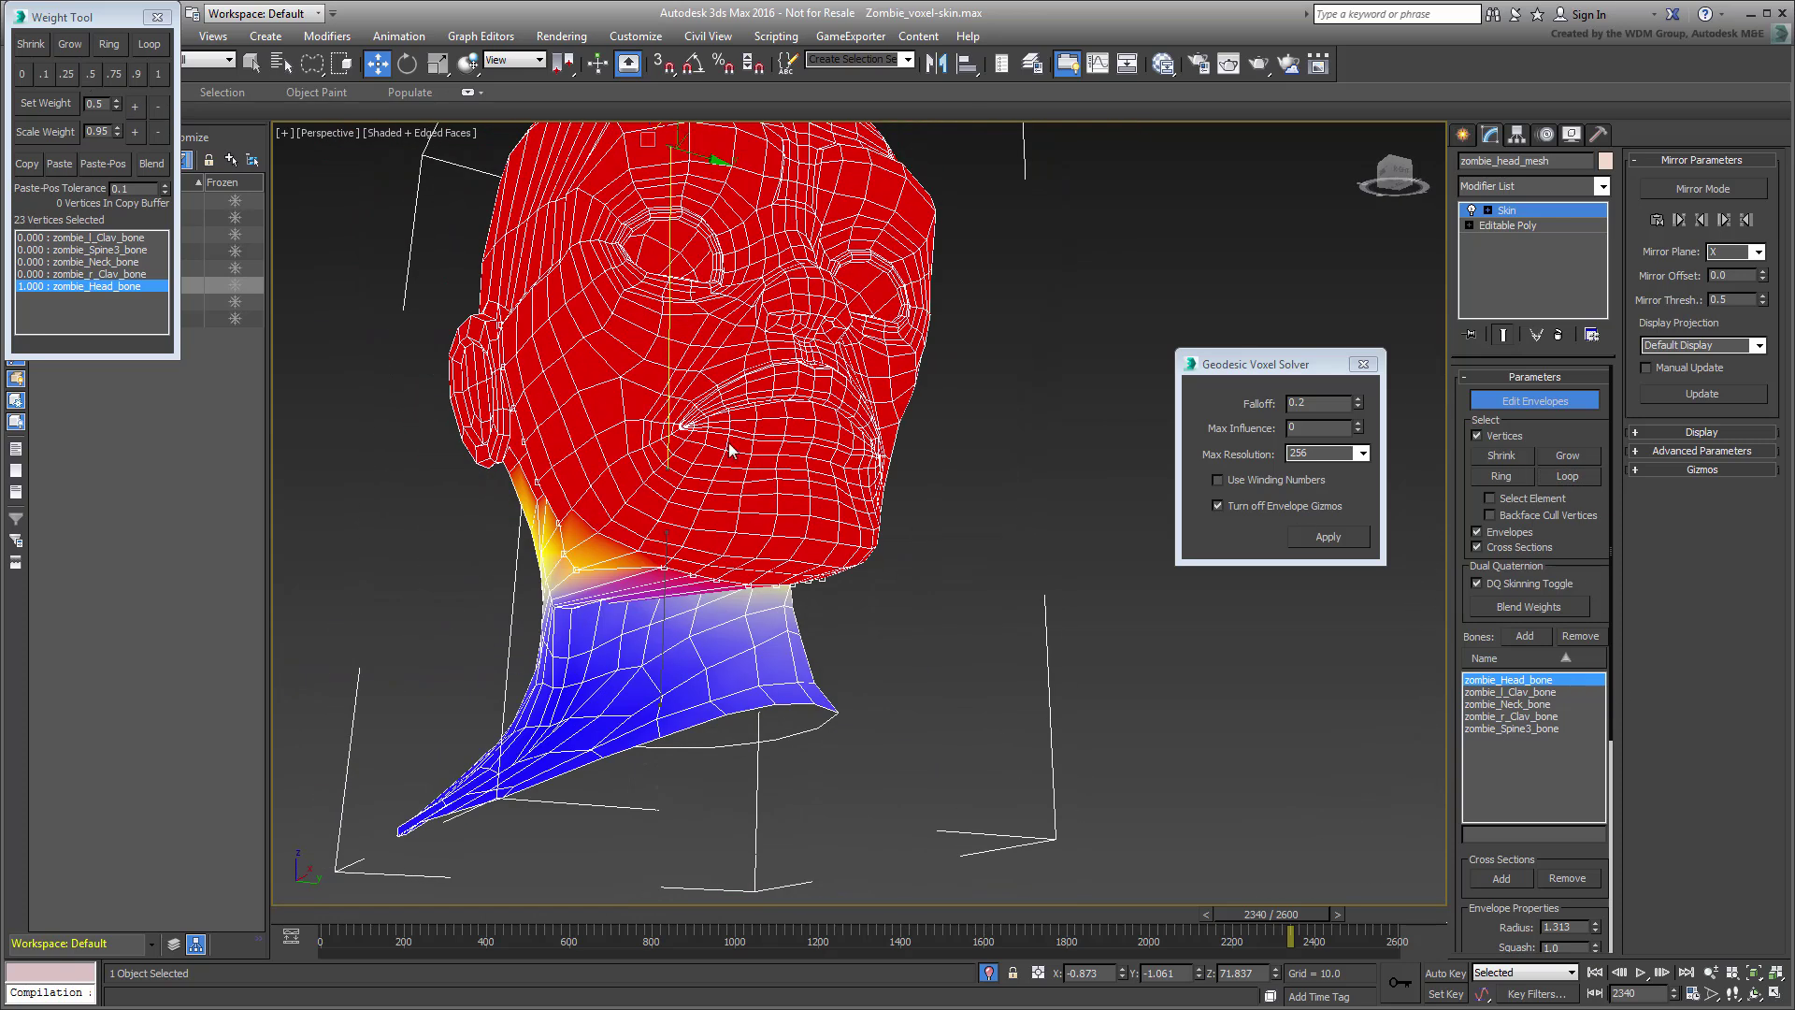
pyautogui.keyDown('alt'); pyautogui.moveTo(802, 465); pyautogui.dragTo(908, 515, button='middle'); pyautogui.keyUp('alt')
pyautogui.moveTo(1044, 184); pyautogui.dragTo(559, 475)
pyautogui.moveTo(887, 577); pyautogui.dragTo(985, 676)
pyautogui.keyDown('alt'); pyautogui.moveTo(986, 676); pyautogui.dragTo(861, 598, button='middle'); pyautogui.keyUp('alt')
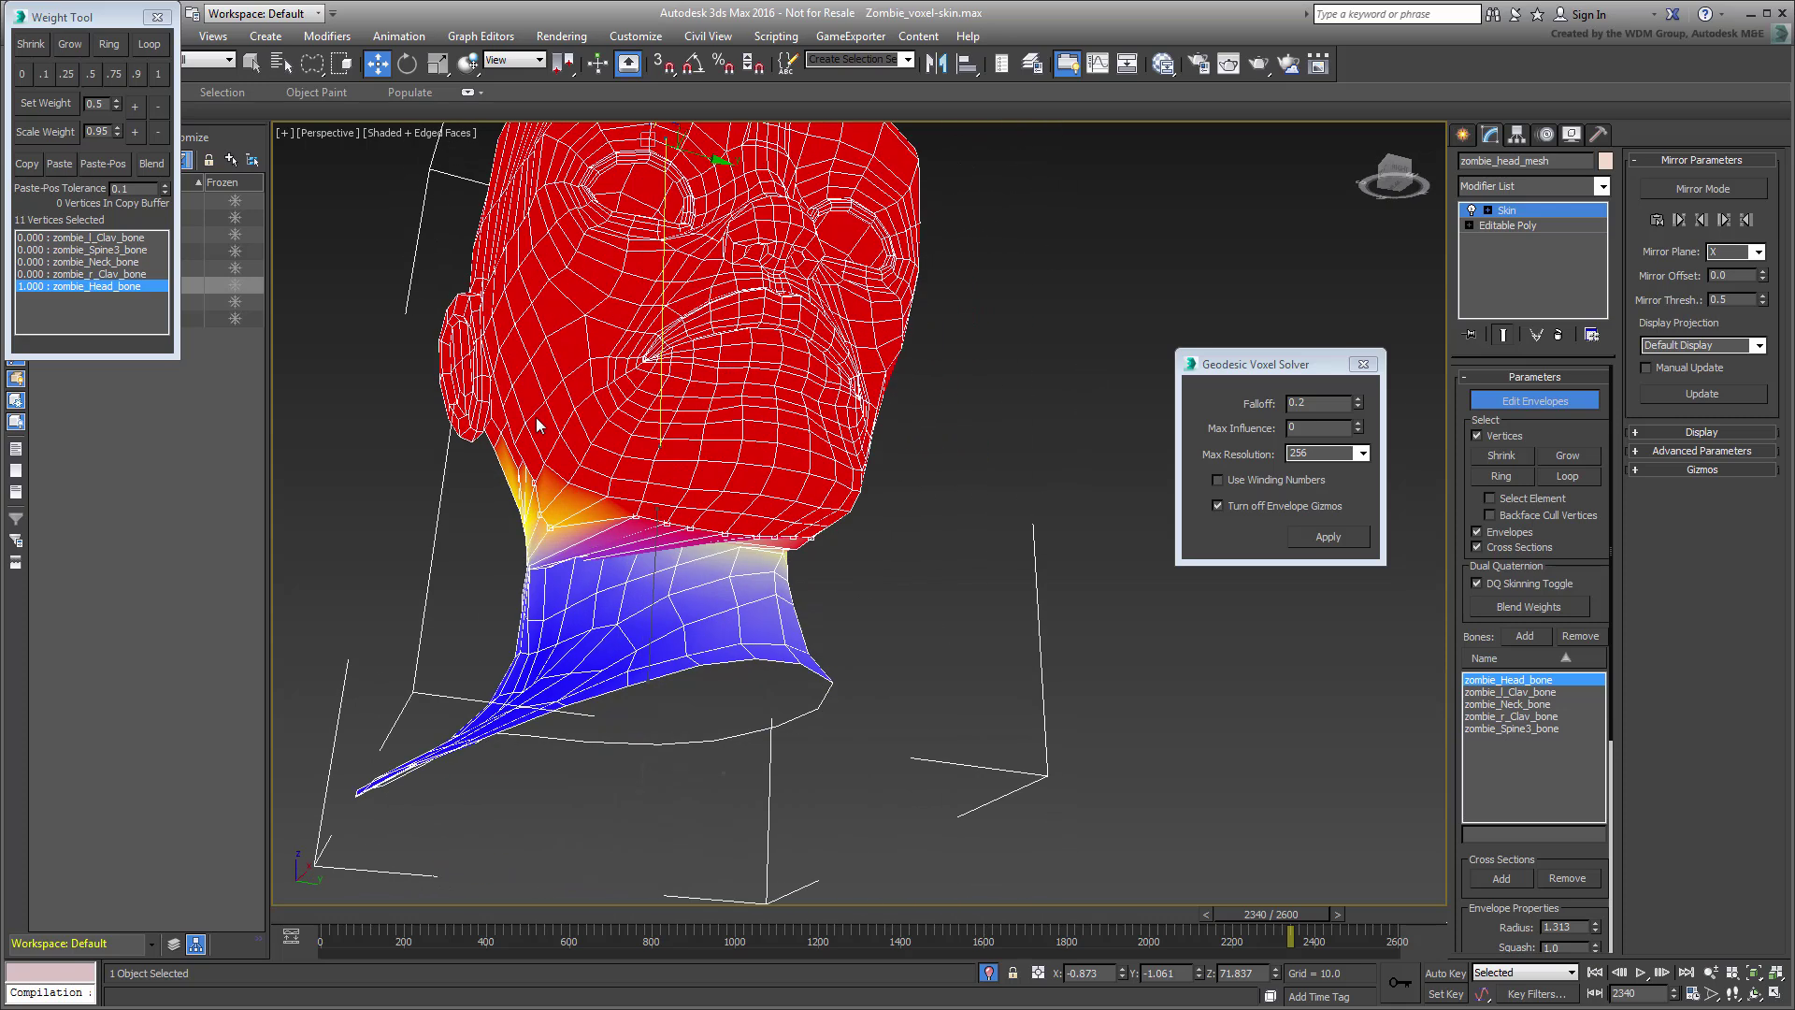
pyautogui.click(156, 107)
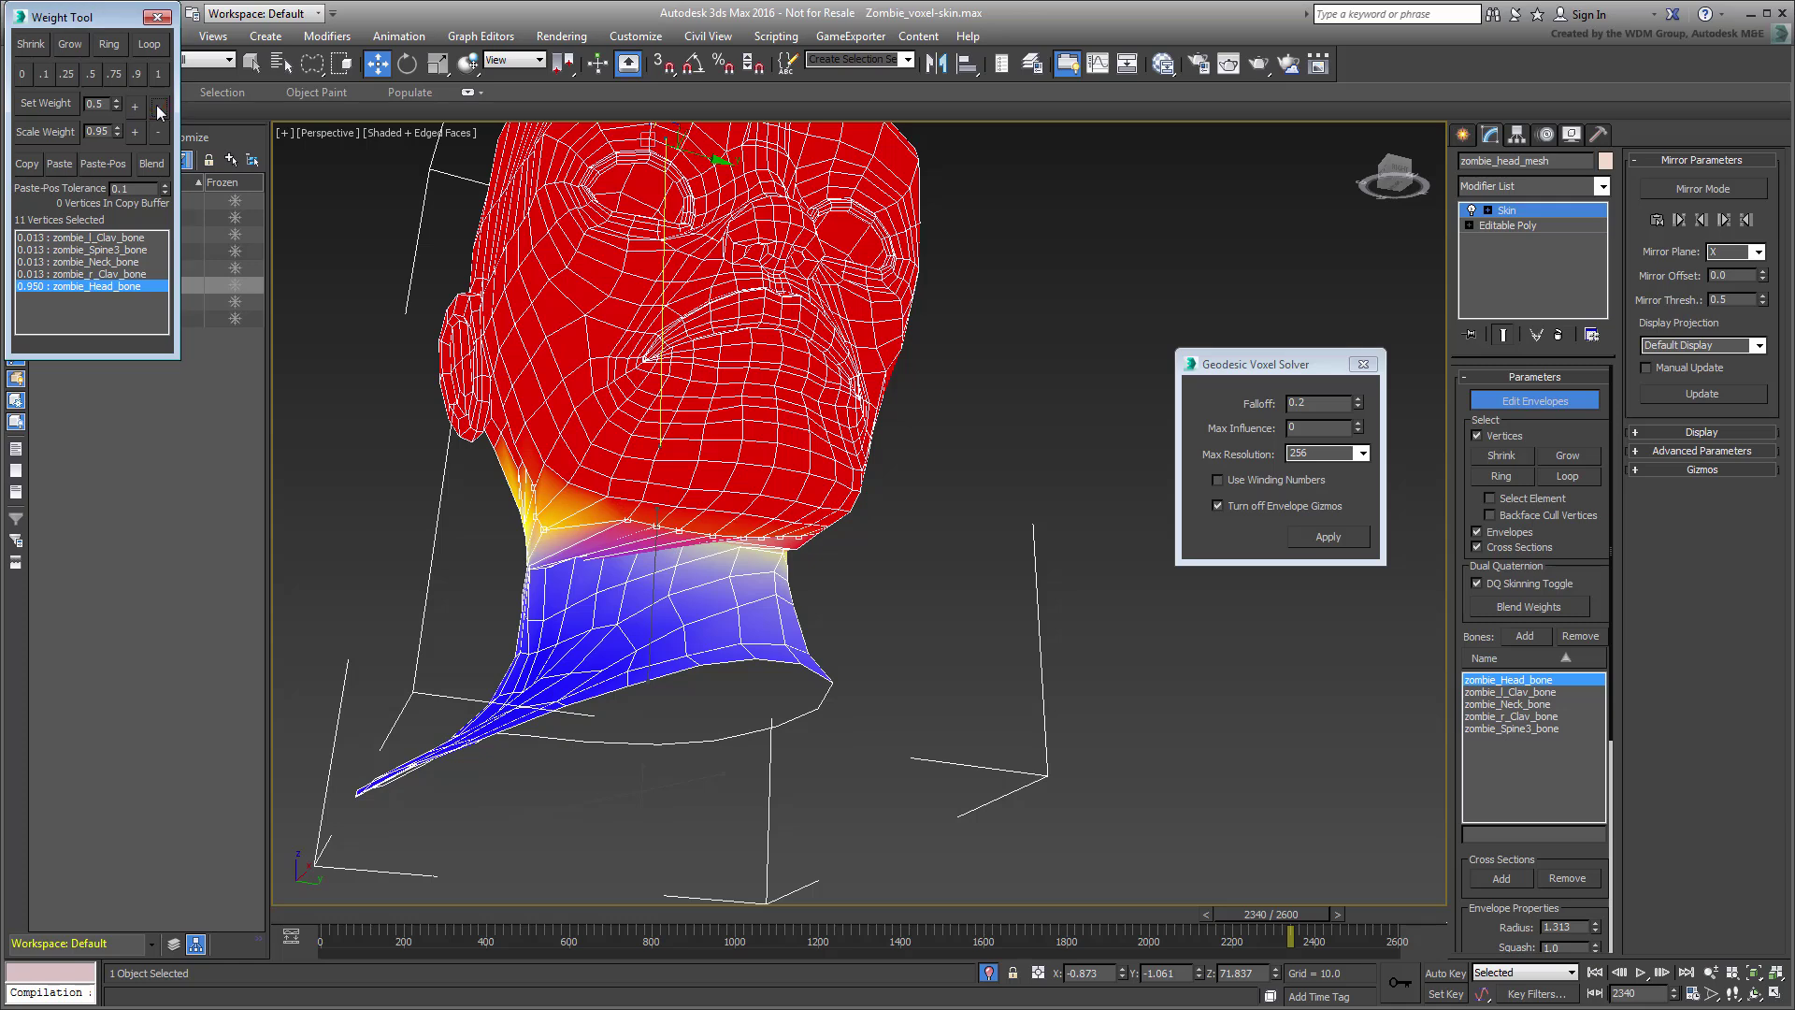
pyautogui.click(156, 107)
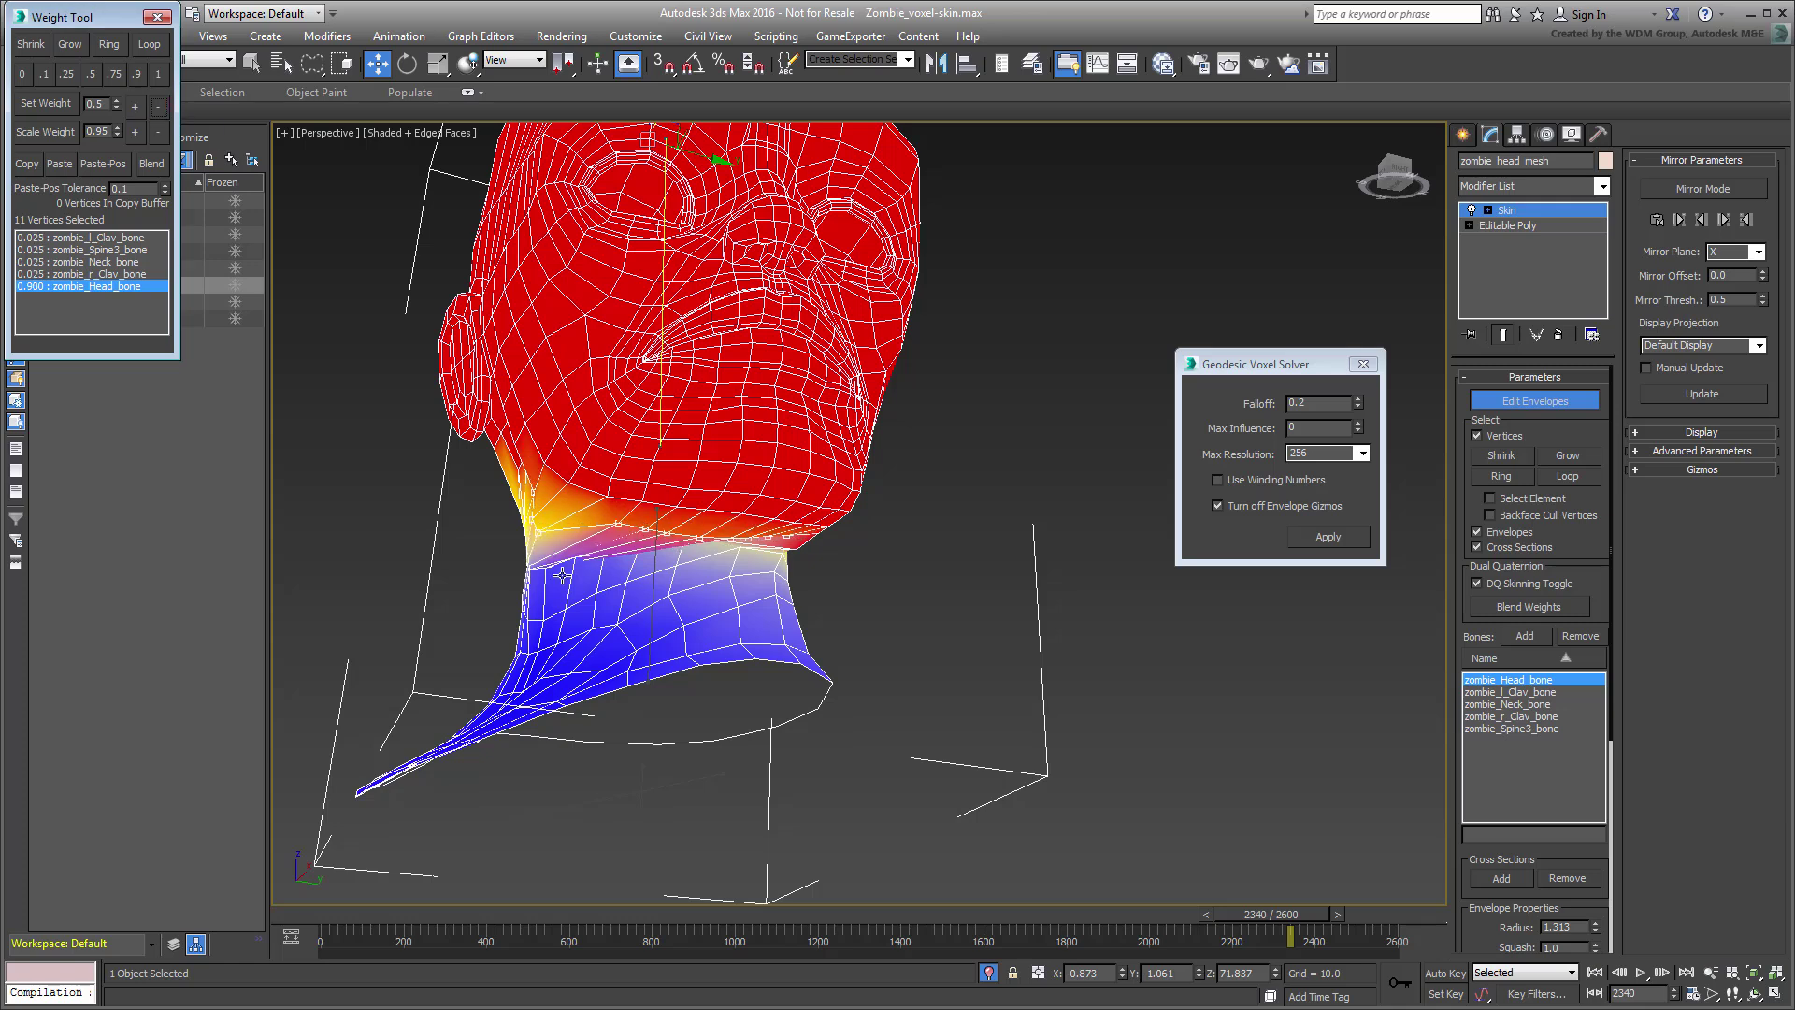
# Step: Select four vertices around the jaw corner and raise their zombie_Head_bone weight to 1
pyautogui.keyDown('alt'); pyautogui.moveTo(614, 591); pyautogui.dragTo(804, 688, button='middle'); pyautogui.keyUp('alt')
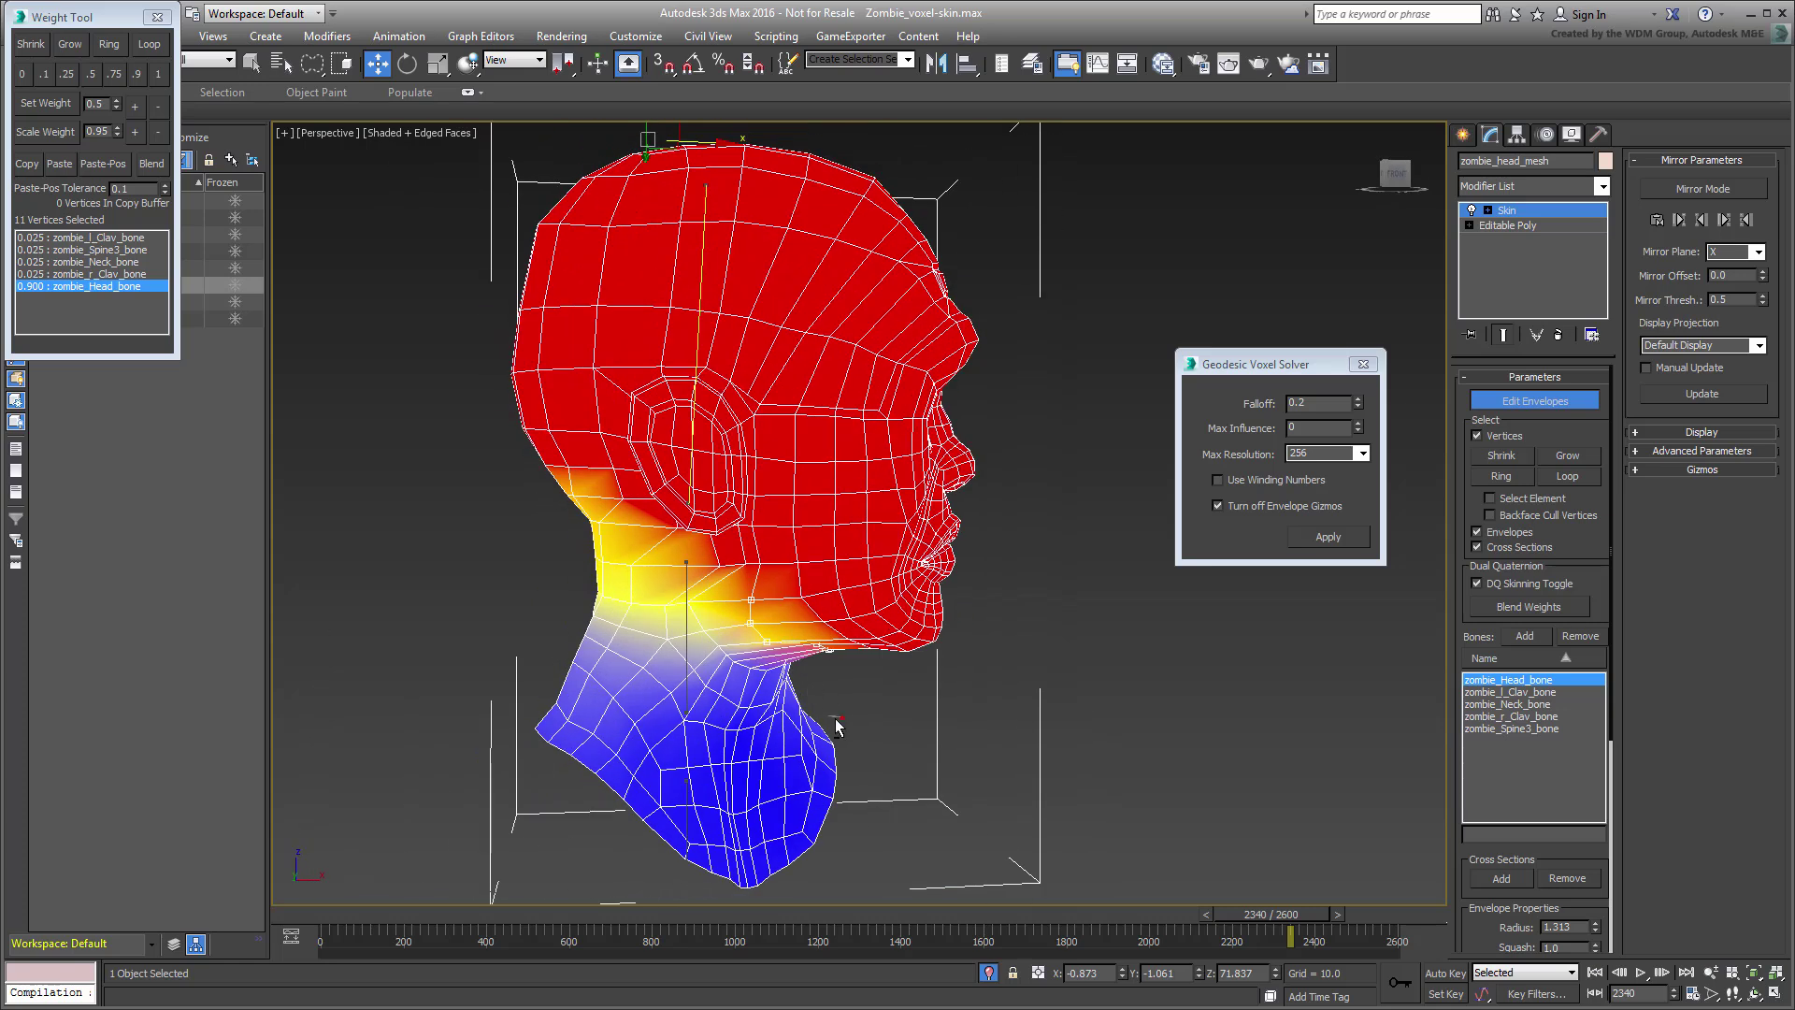
pyautogui.moveTo(961, 661); pyautogui.dragTo(959, 665)
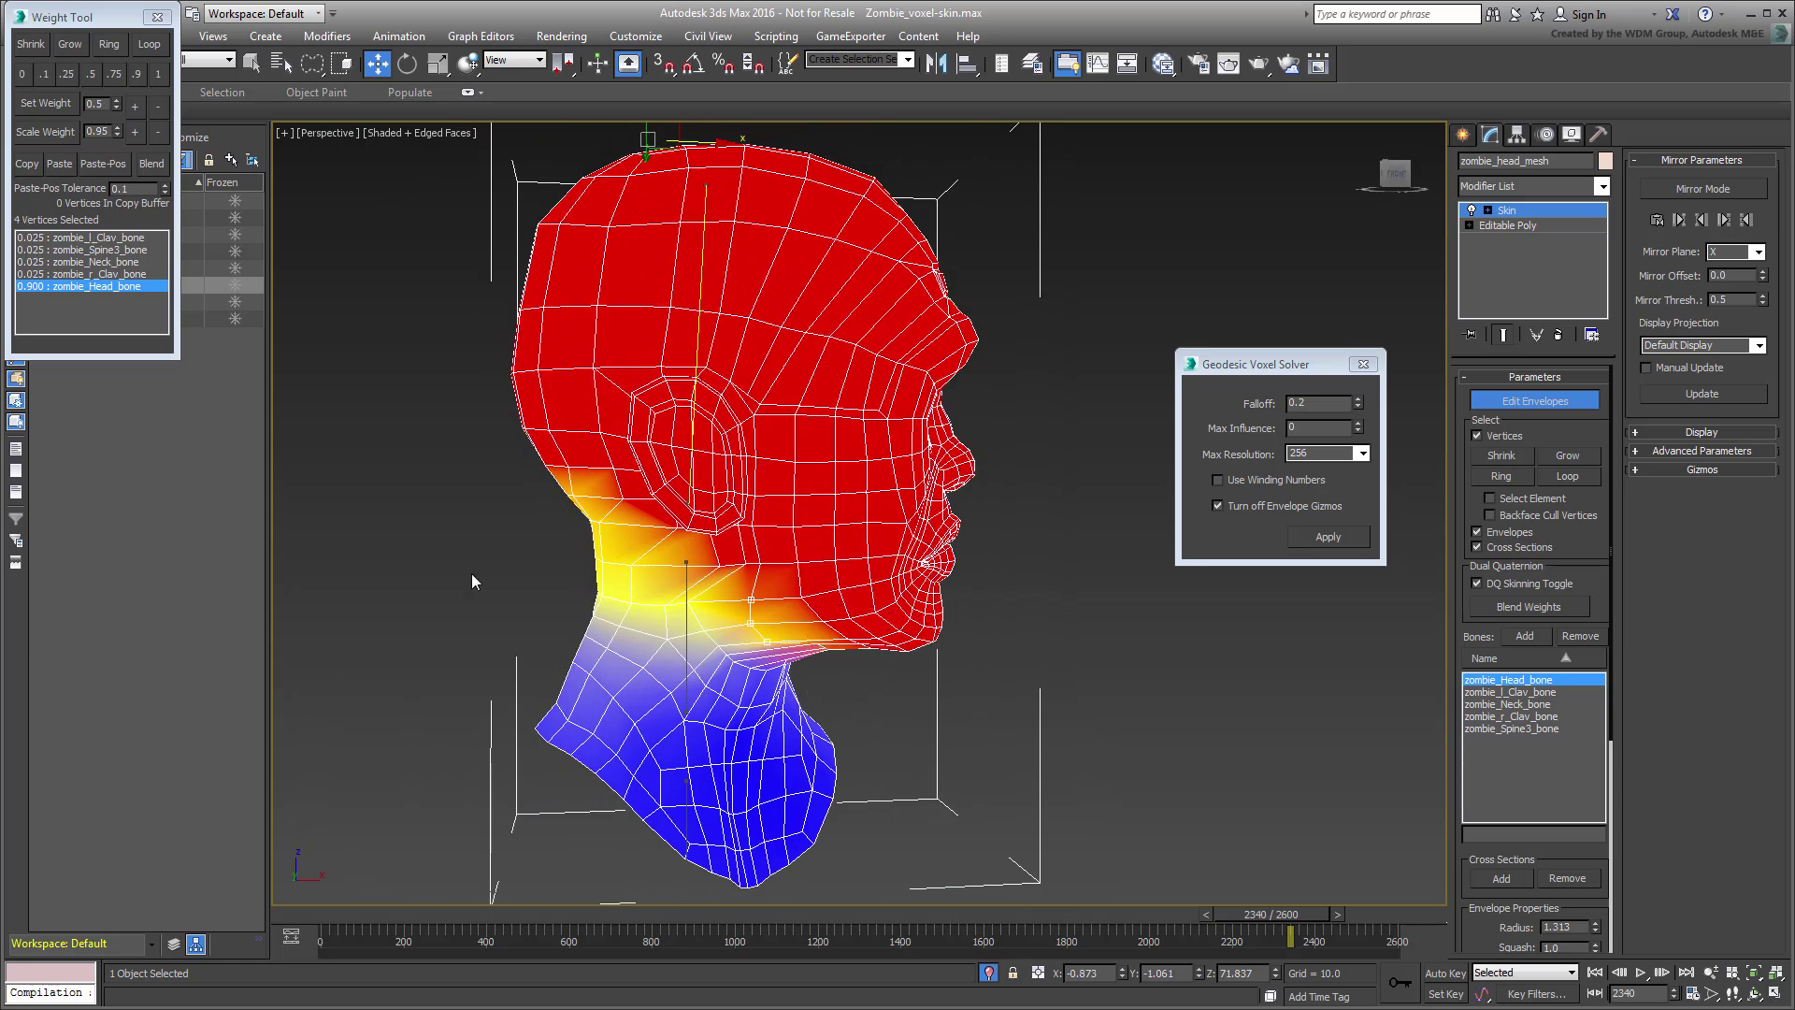
pyautogui.click(137, 109)
pyautogui.click(136, 109)
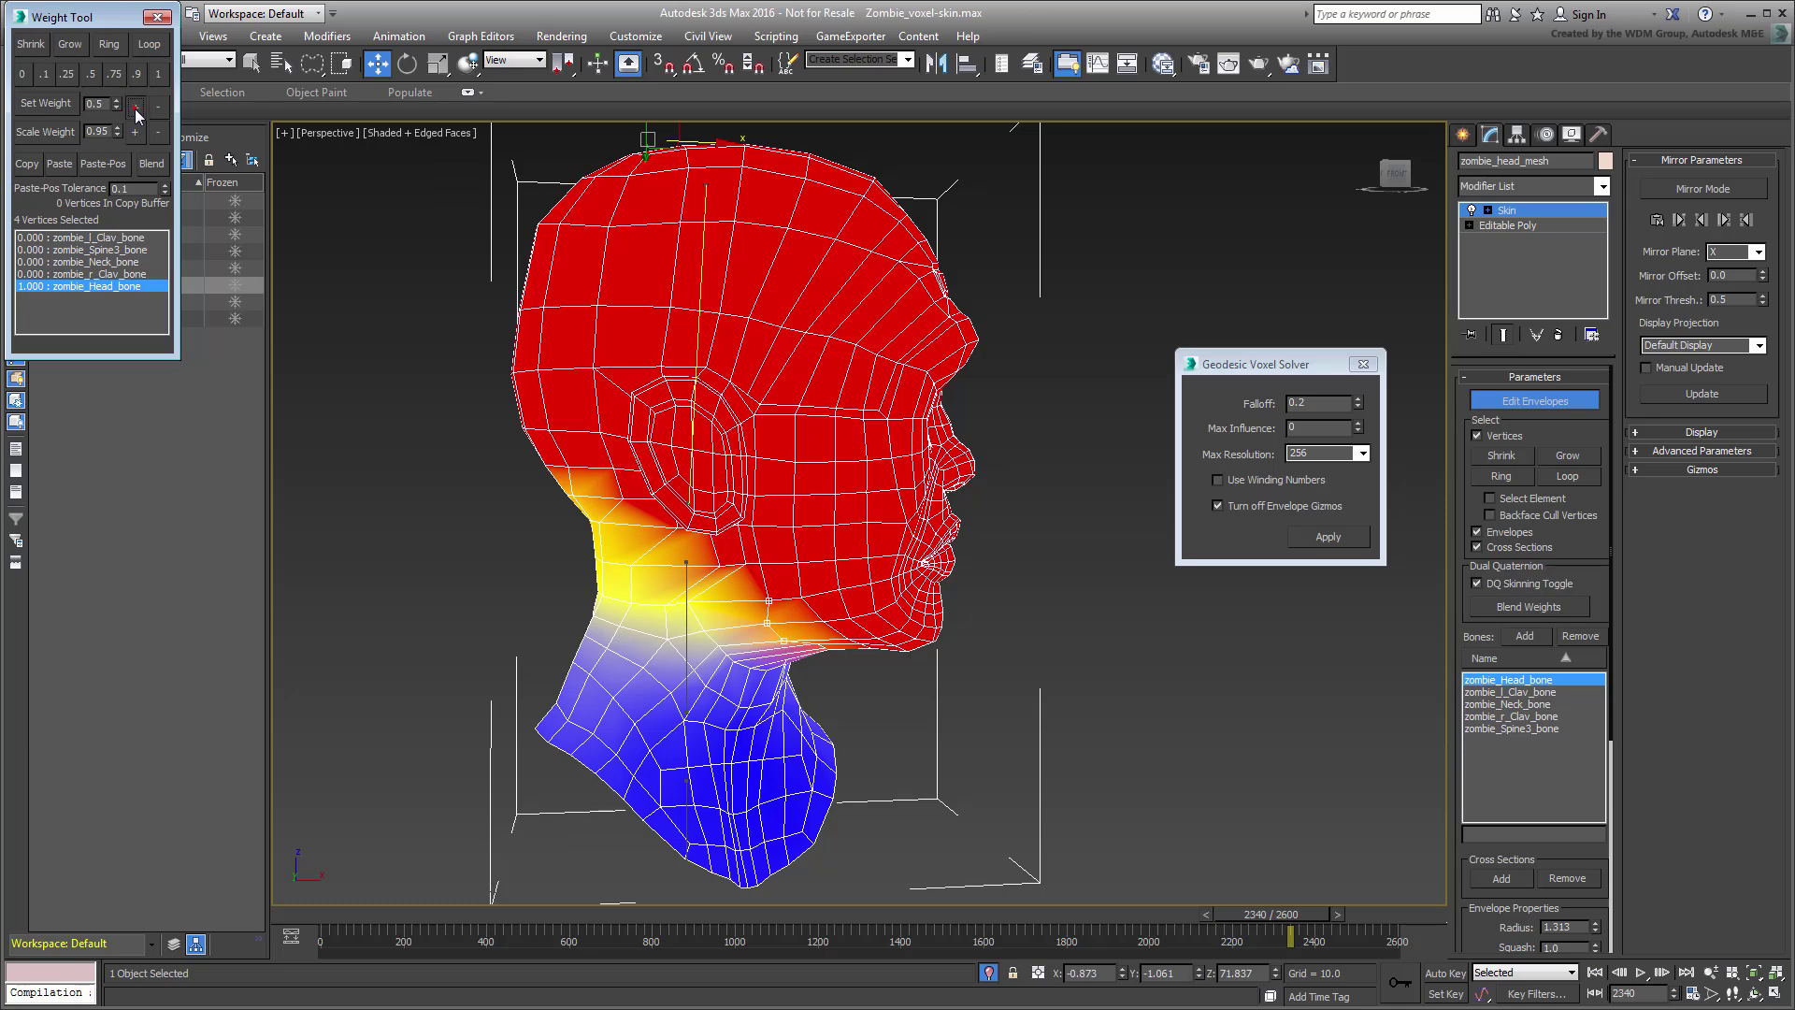
# Step: Select the vertex loop where the neck meets the jaw and raise its zombie_Head_bone weight
pyautogui.click(687, 603)
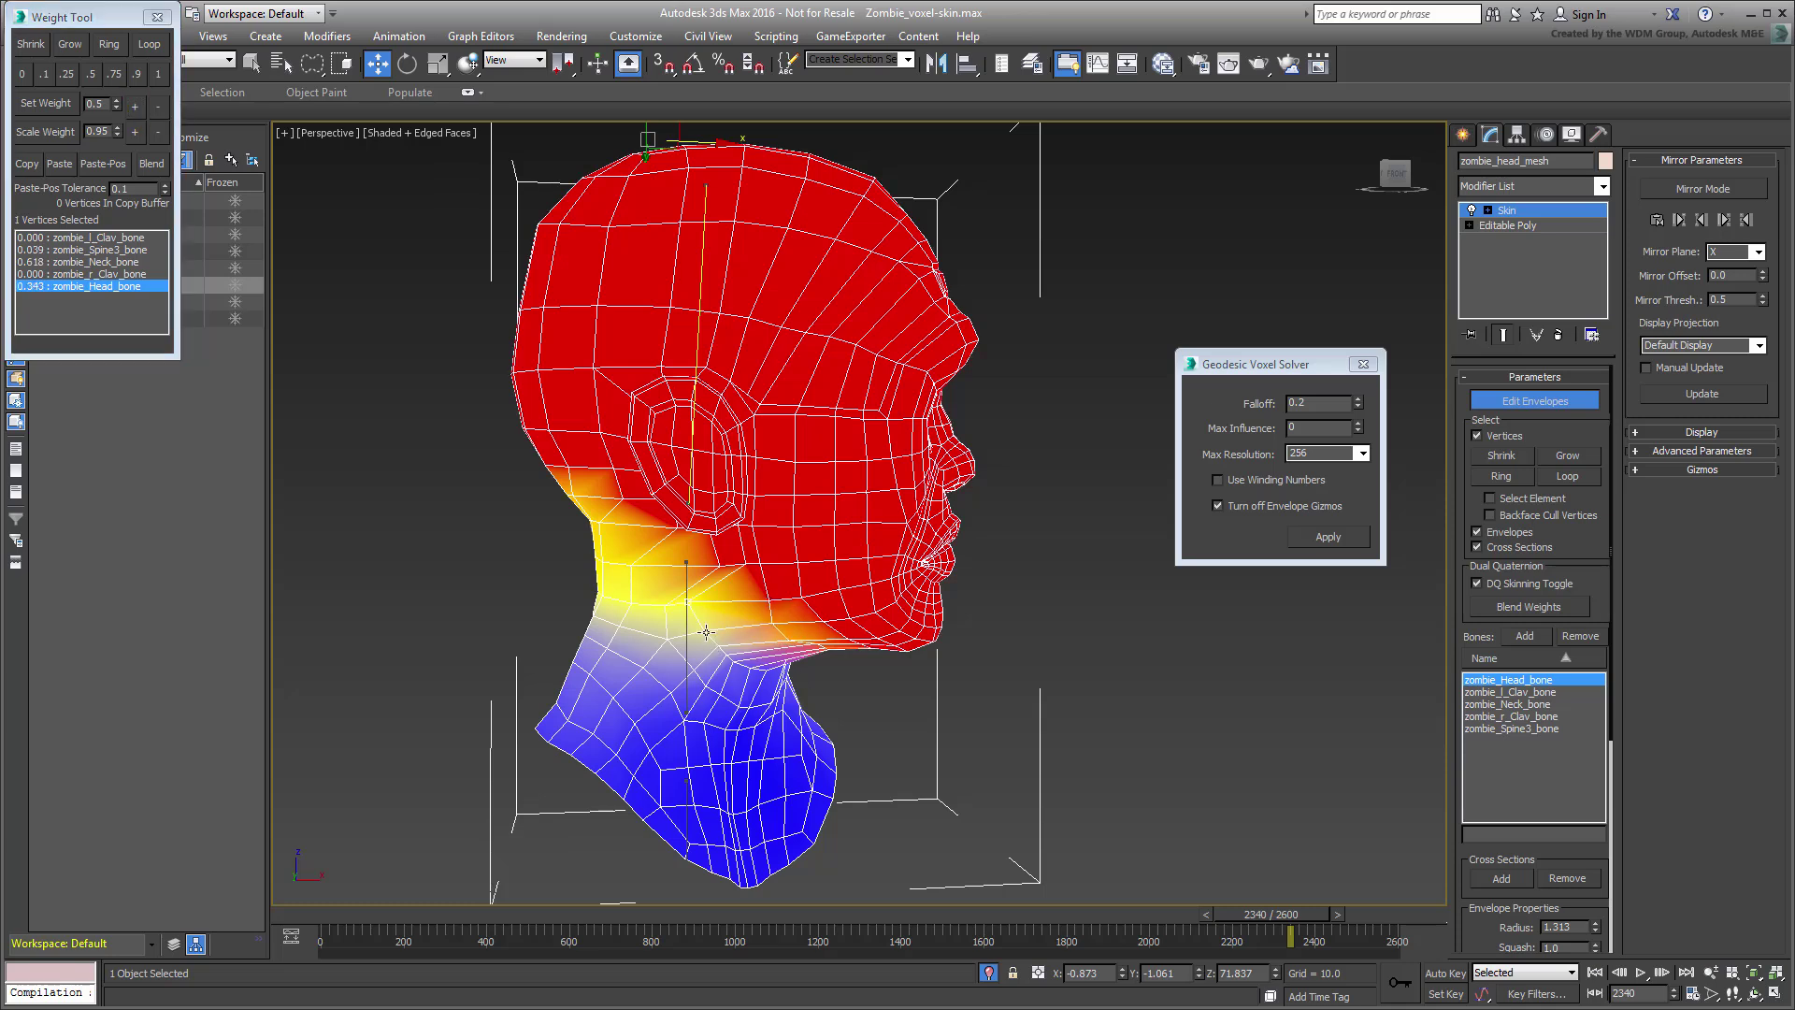
pyautogui.click(1587, 474)
pyautogui.keyDown('alt'); pyautogui.moveTo(739, 581); pyautogui.dragTo(737, 573); pyautogui.keyUp('alt')
pyautogui.click(134, 105)
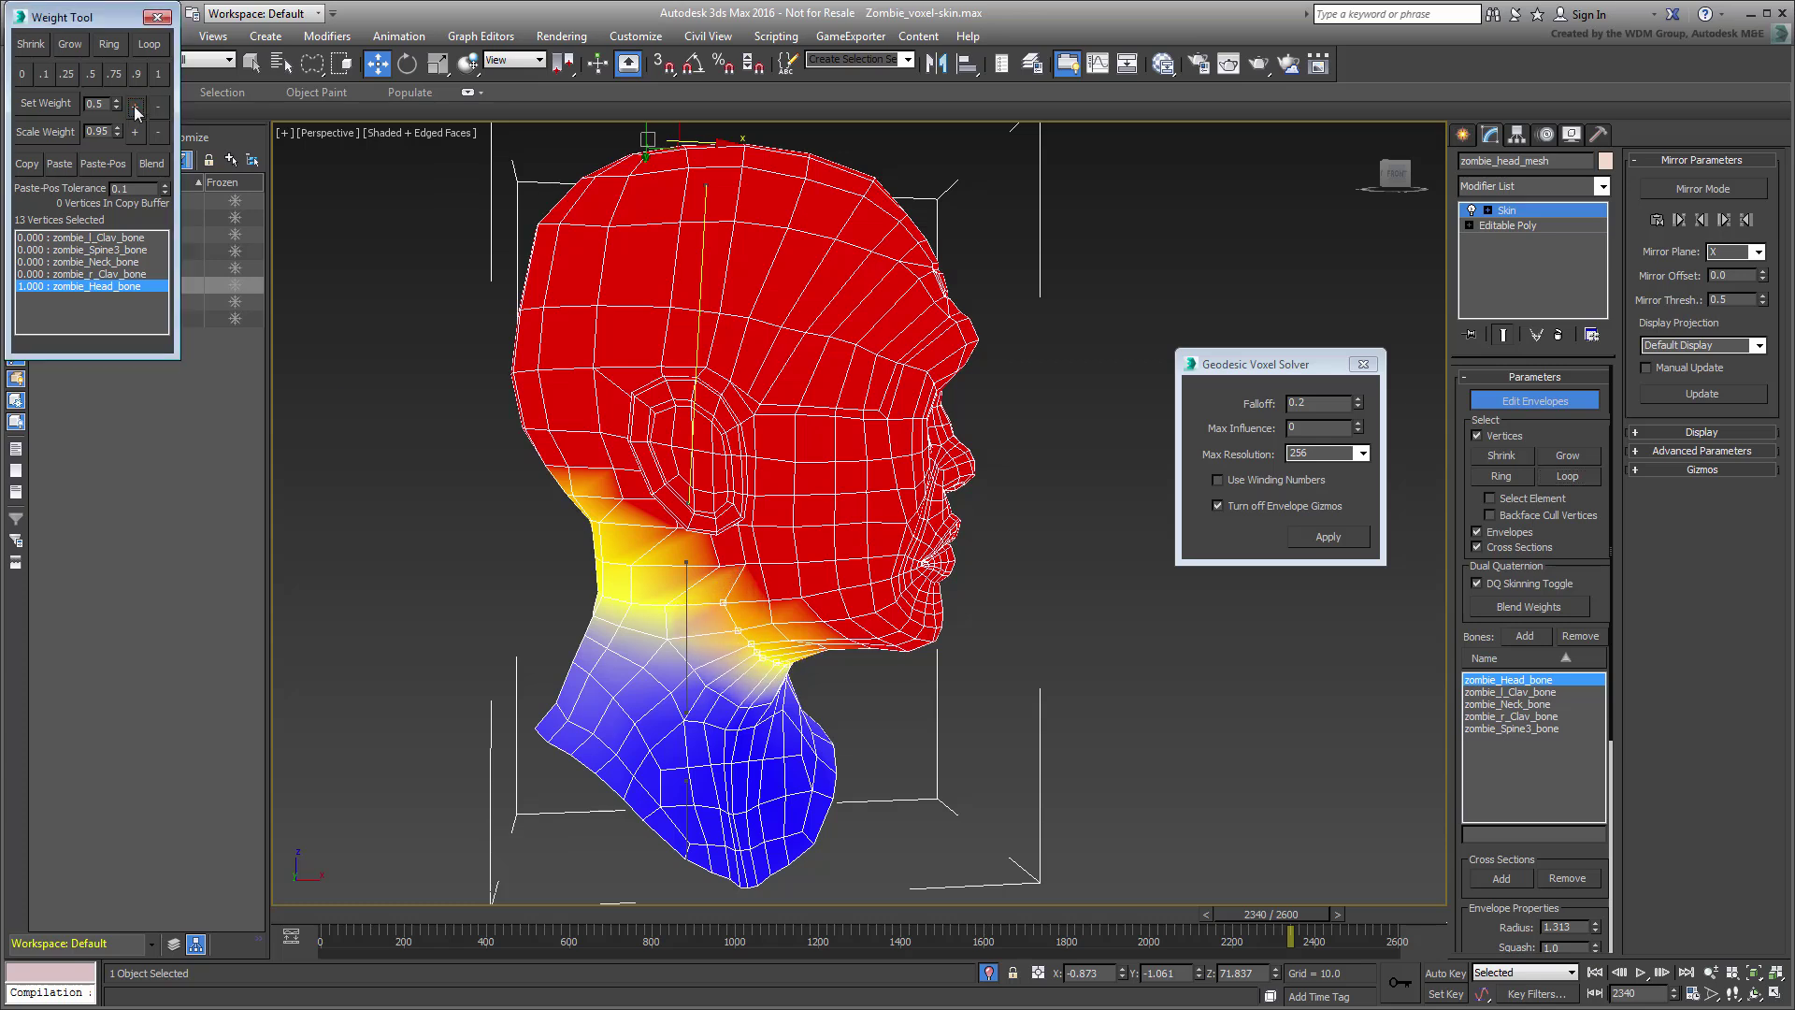
# Step: Go to frame 2326, select the next vertex loop down the upper neck and raise its zombie_Head_bone weight
pyautogui.click(703, 689)
pyautogui.click(1585, 473)
pyautogui.keyDown('alt'); pyautogui.moveTo(667, 609); pyautogui.dragTo(720, 725, button='middle'); pyautogui.keyUp('alt')
pyautogui.moveTo(1297, 920); pyautogui.dragTo(1292, 920)
pyautogui.keyDown('ctrl'); pyautogui.click(566, 611); pyautogui.keyUp('ctrl')
pyautogui.keyDown('alt'); pyautogui.moveTo(552, 677); pyautogui.dragTo(899, 682, button='middle'); pyautogui.keyUp('alt')
pyautogui.click(135, 106)
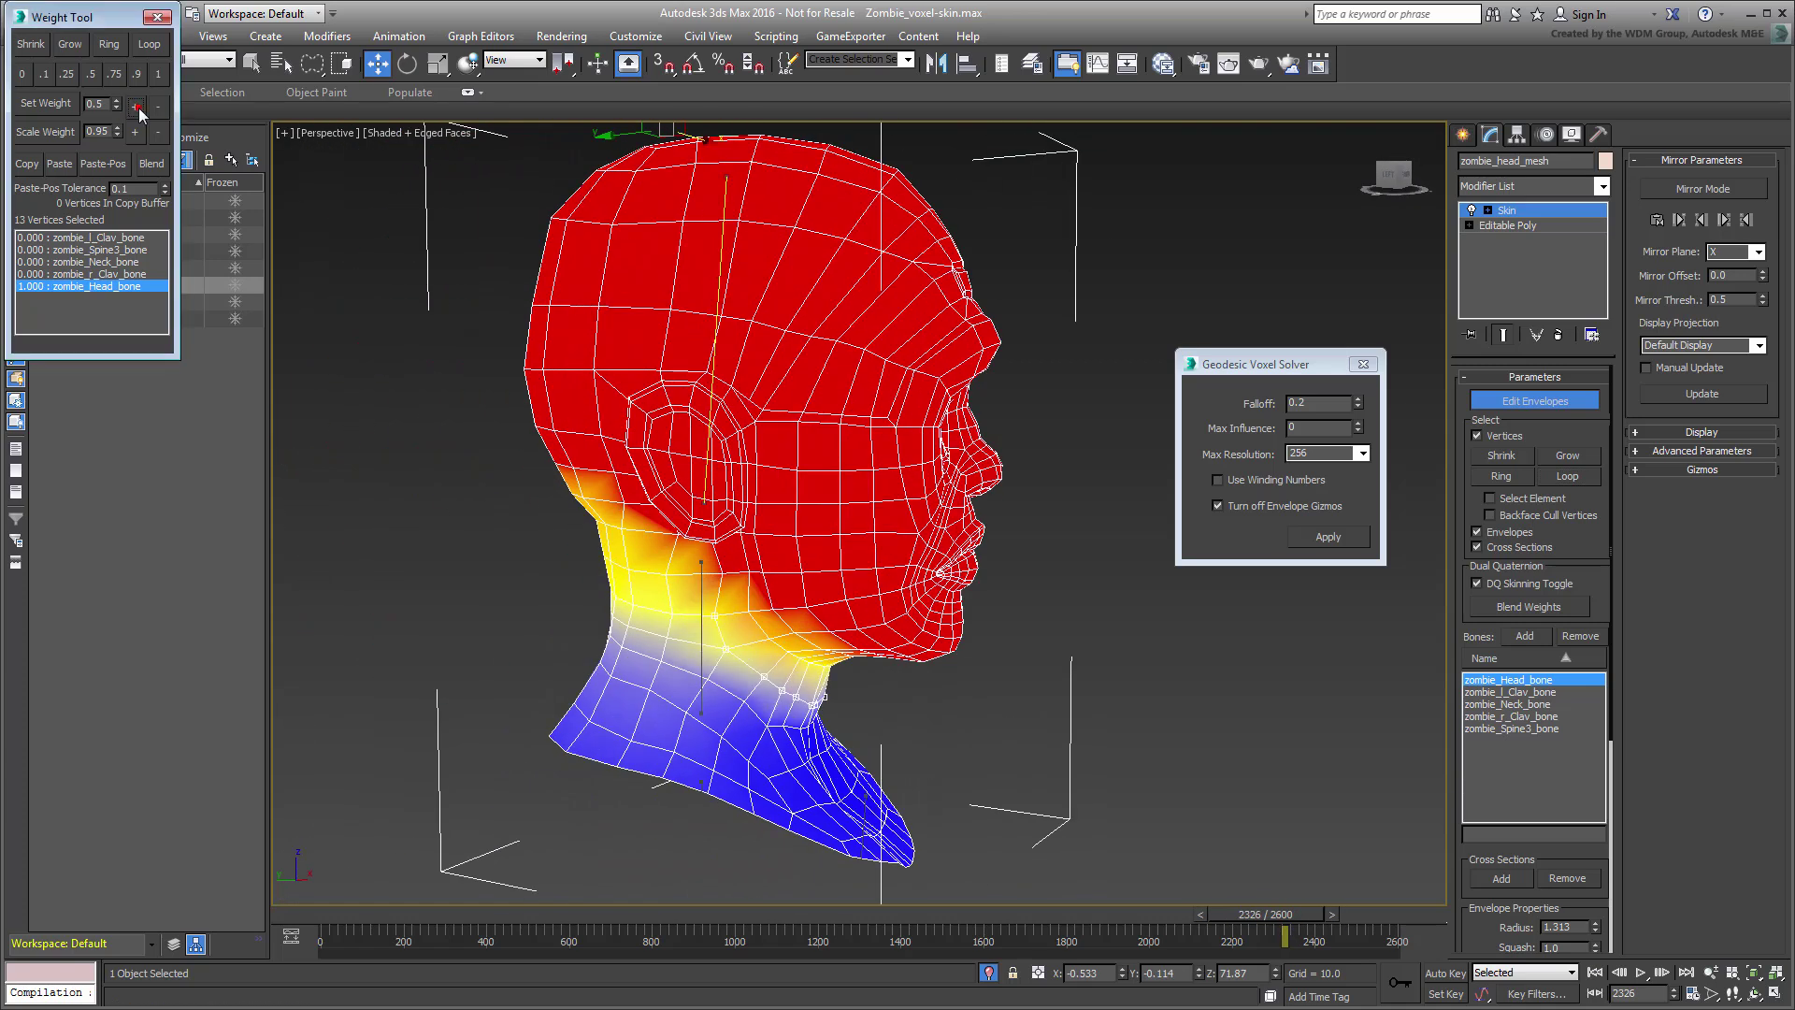
# Step: Inspect the opposite side of the head and lower the zombie_Head_bone weight on individual vertices between the ear and neck
pyautogui.moveTo(1284, 917); pyautogui.dragTo(1275, 922)
pyautogui.keyDown('alt'); pyautogui.moveTo(873, 666); pyautogui.dragTo(505, 612, button='middle'); pyautogui.keyUp('alt')
pyautogui.click(613, 630)
pyautogui.keyDown('ctrl'); pyautogui.click(648, 597); pyautogui.keyUp('ctrl')
pyautogui.click(158, 106)
pyautogui.keyDown('alt'); pyautogui.click(649, 600); pyautogui.keyUp('alt')
pyautogui.click(154, 110)
pyautogui.click(154, 109)
# Step: Lower the zombie_Head_bone weight to 0.85 on two vertices below the ear, reduce it just above them, and scrub to check
pyautogui.moveTo(1270, 923); pyautogui.dragTo(1249, 916)
pyautogui.keyDown('ctrl'); pyautogui.click(637, 562); pyautogui.keyUp('ctrl')
pyautogui.click(159, 106)
pyautogui.click(159, 106)
pyautogui.click(159, 106)
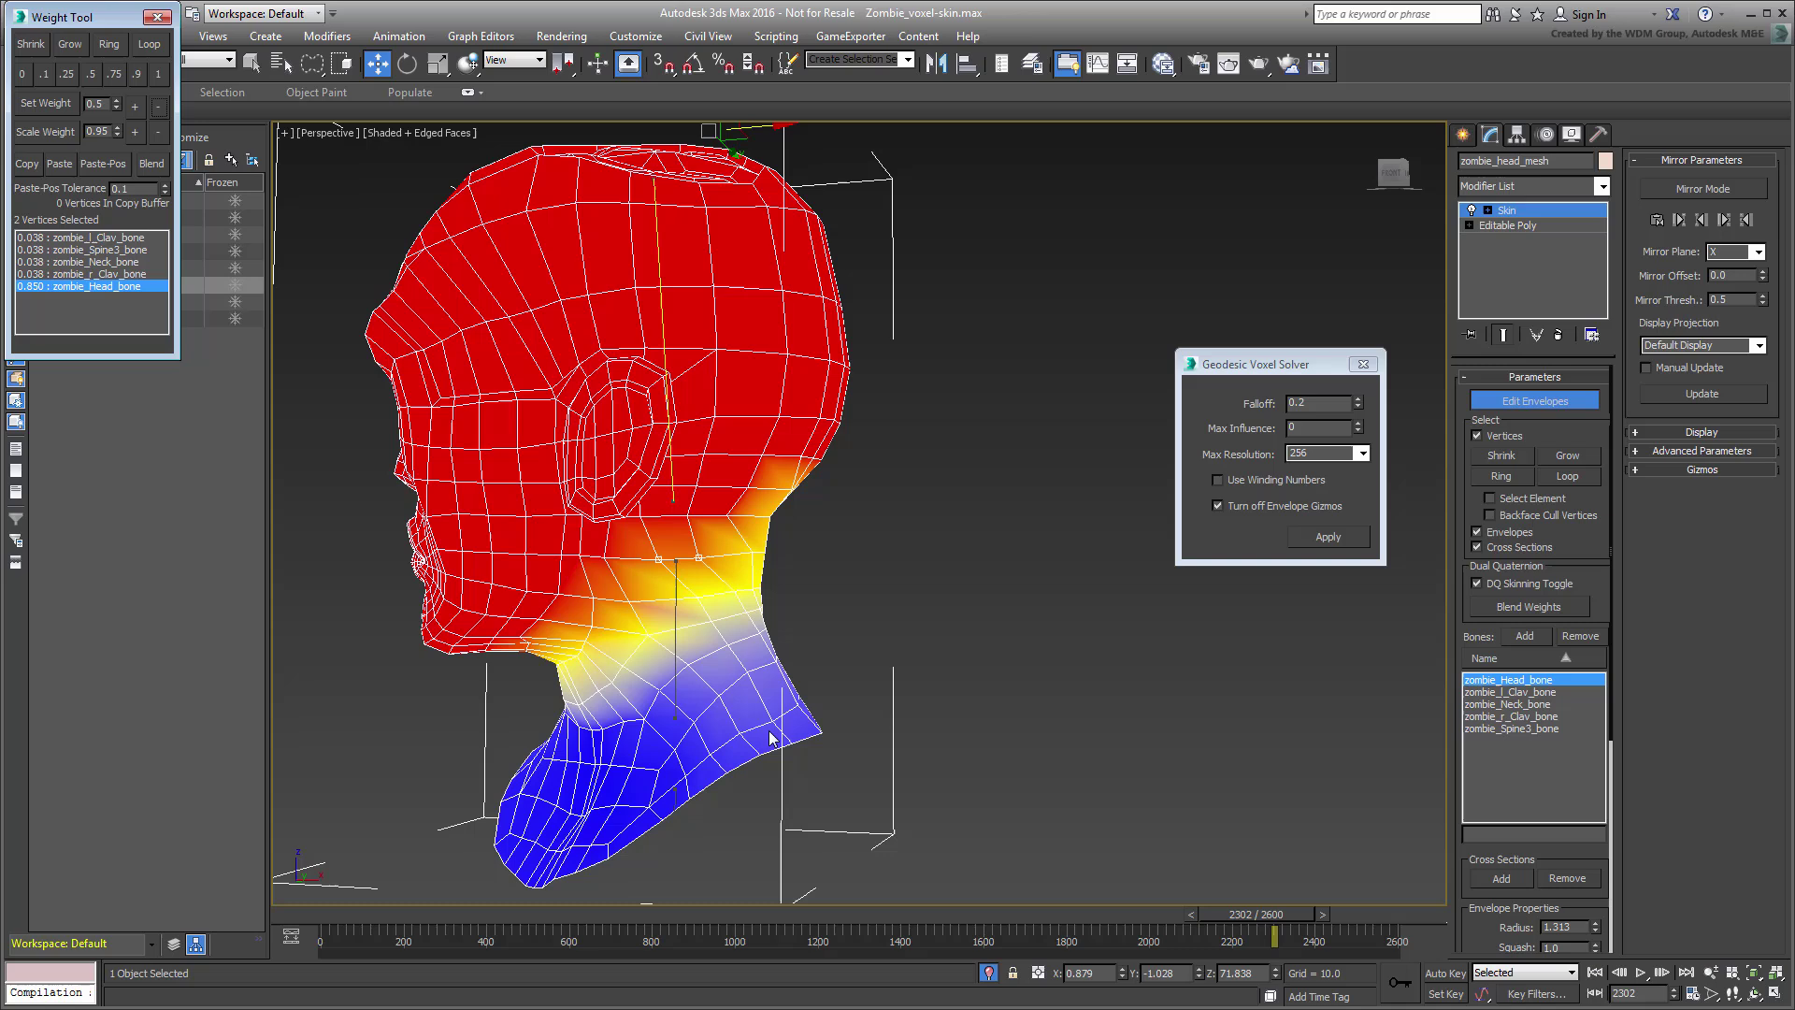
pyautogui.click(728, 515)
pyautogui.click(165, 107)
pyautogui.click(164, 107)
pyautogui.keyDown('alt'); pyautogui.moveTo(825, 776); pyautogui.dragTo(1097, 868, button='middle'); pyautogui.keyUp('alt')
pyautogui.moveTo(1282, 916); pyautogui.dragTo(1330, 925)
pyautogui.keyDown('alt'); pyautogui.moveTo(1169, 888); pyautogui.dragTo(1064, 839, button='middle'); pyautogui.keyUp('alt')
pyautogui.moveTo(1334, 923); pyautogui.dragTo(1322, 923)
# Step: Select the open border loop at the base of the neck and share its weight between the clavicle bones, setting zombie_r_Clav_bone to .5
pyautogui.press('w')
pyautogui.click(920, 735)
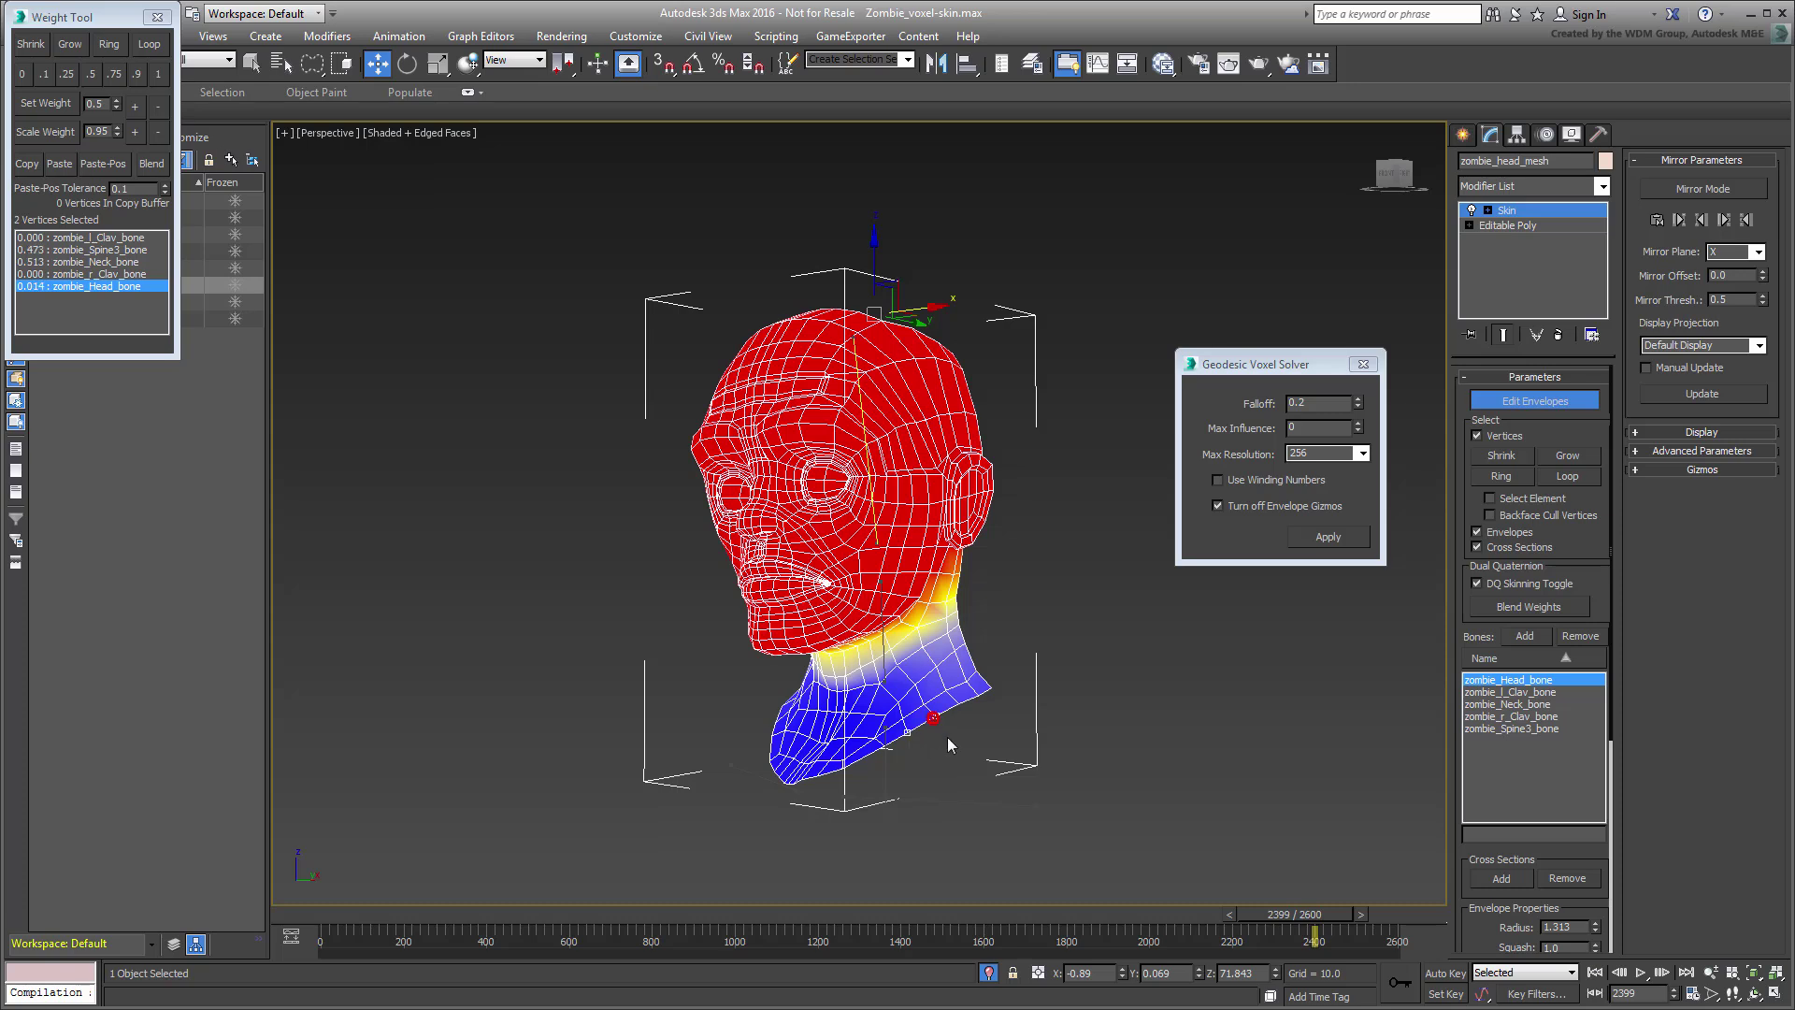
pyautogui.click(1573, 476)
pyautogui.keyDown('alt'); pyautogui.moveTo(1010, 789); pyautogui.dragTo(1103, 809, button='middle'); pyautogui.keyUp('alt')
pyautogui.moveTo(1334, 913); pyautogui.dragTo(1349, 905)
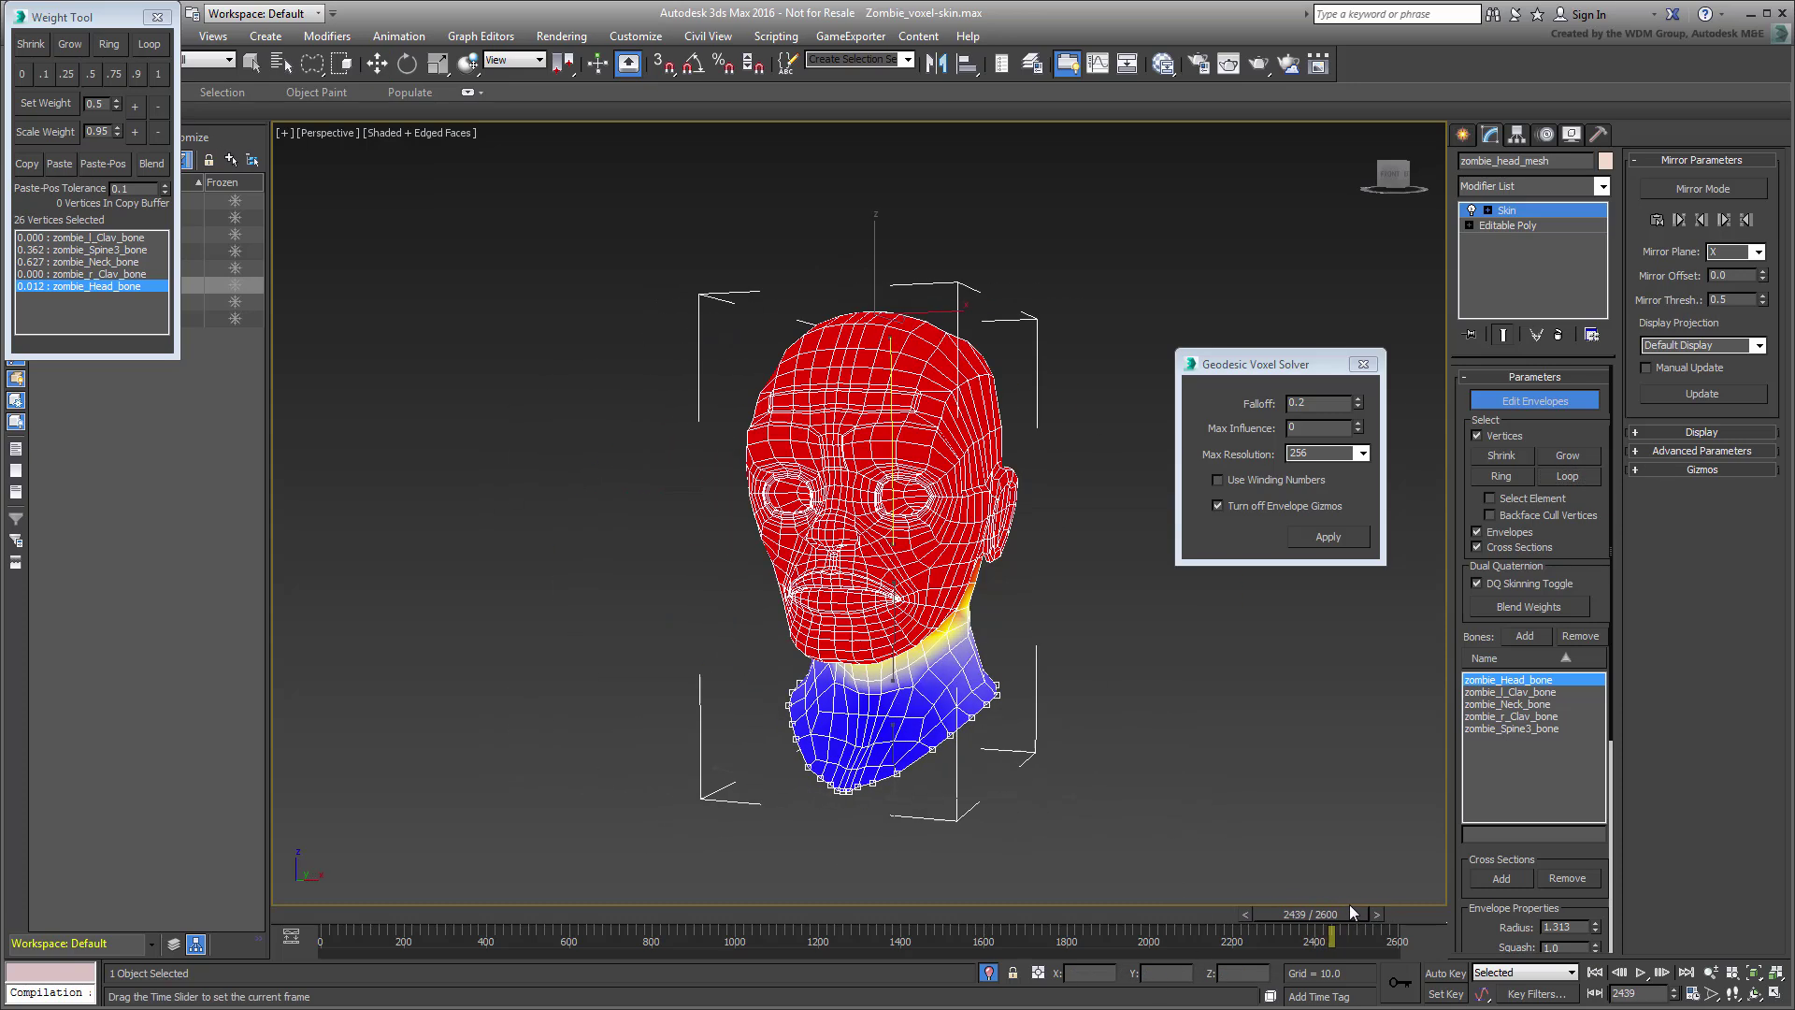
pyautogui.click(996, 800)
pyautogui.click(158, 74)
pyautogui.click(93, 274)
pyautogui.click(90, 74)
# Step: Go to frame 2432, select the vertex loop just above the neck border and raise its zombie_r_Clav_bone weight to 0.2
pyautogui.moveTo(1363, 911); pyautogui.dragTo(1347, 909)
pyautogui.press('w')
pyautogui.click(915, 745)
pyautogui.keyDown('ctrl'); pyautogui.click(939, 728); pyautogui.keyUp('ctrl')
pyautogui.click(1569, 477)
pyautogui.scroll(5, 883, 762)
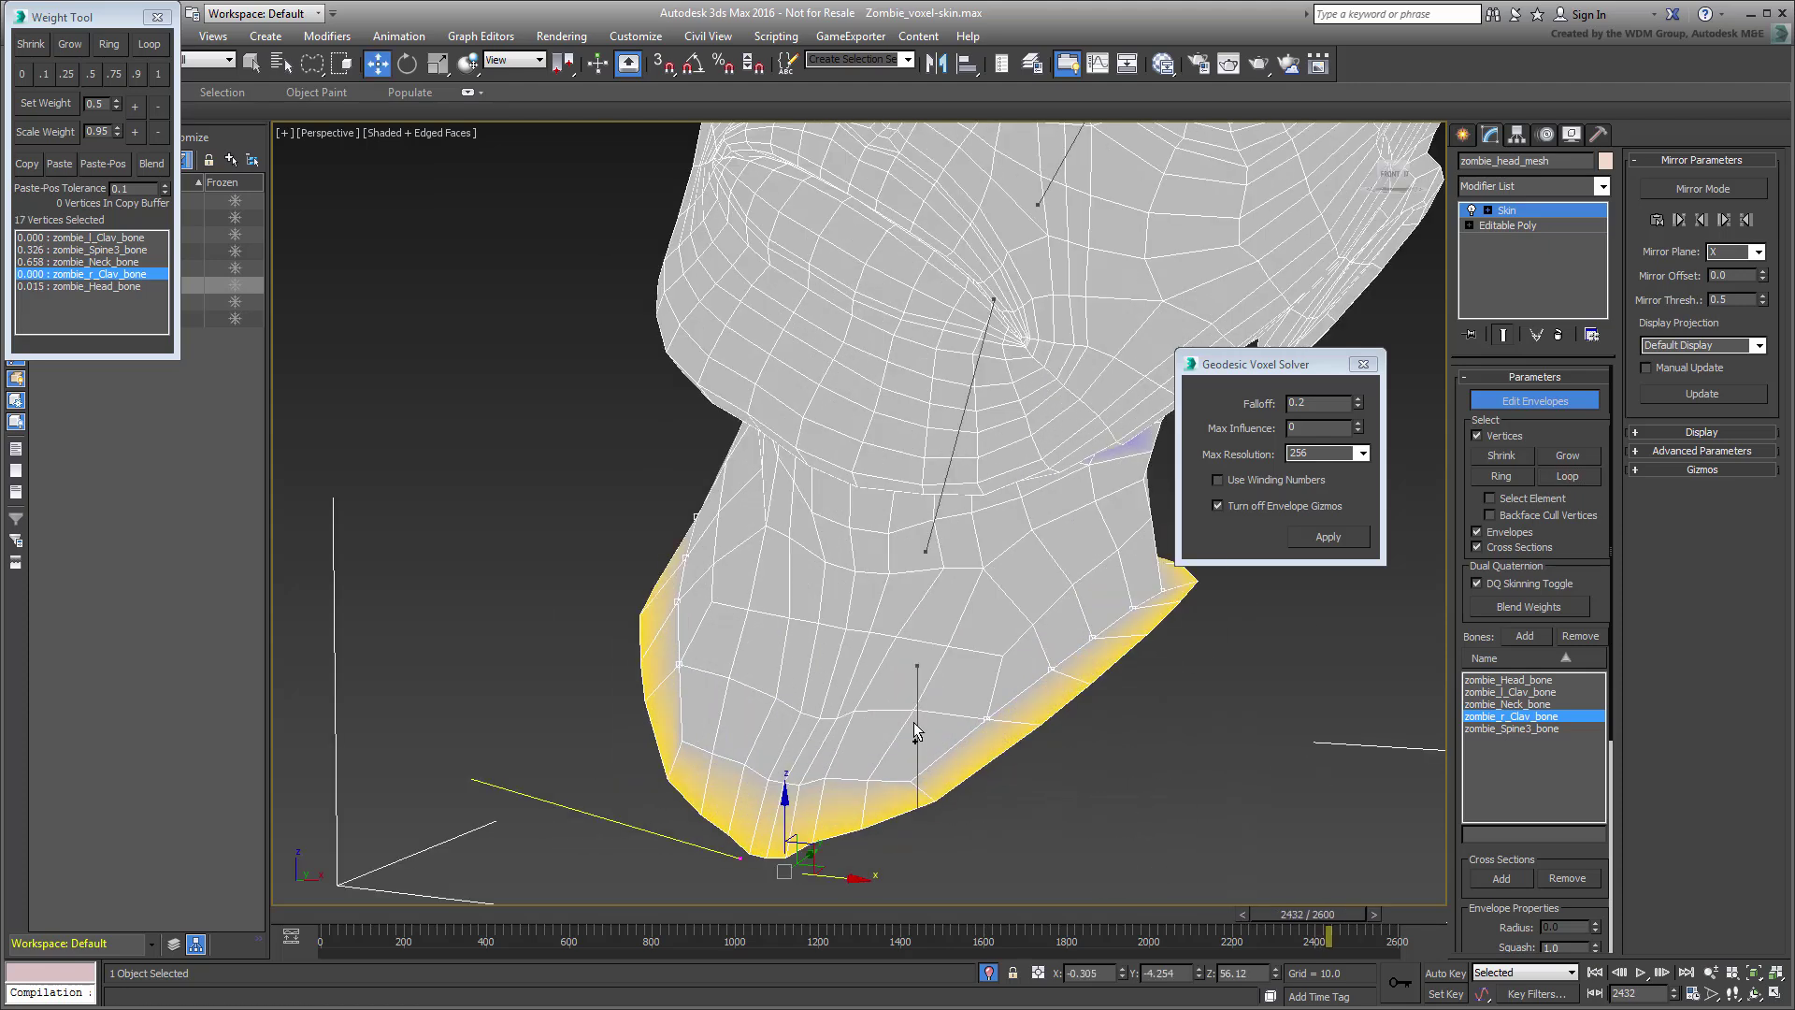
pyautogui.click(1567, 476)
pyautogui.scroll(-2, 1068, 724)
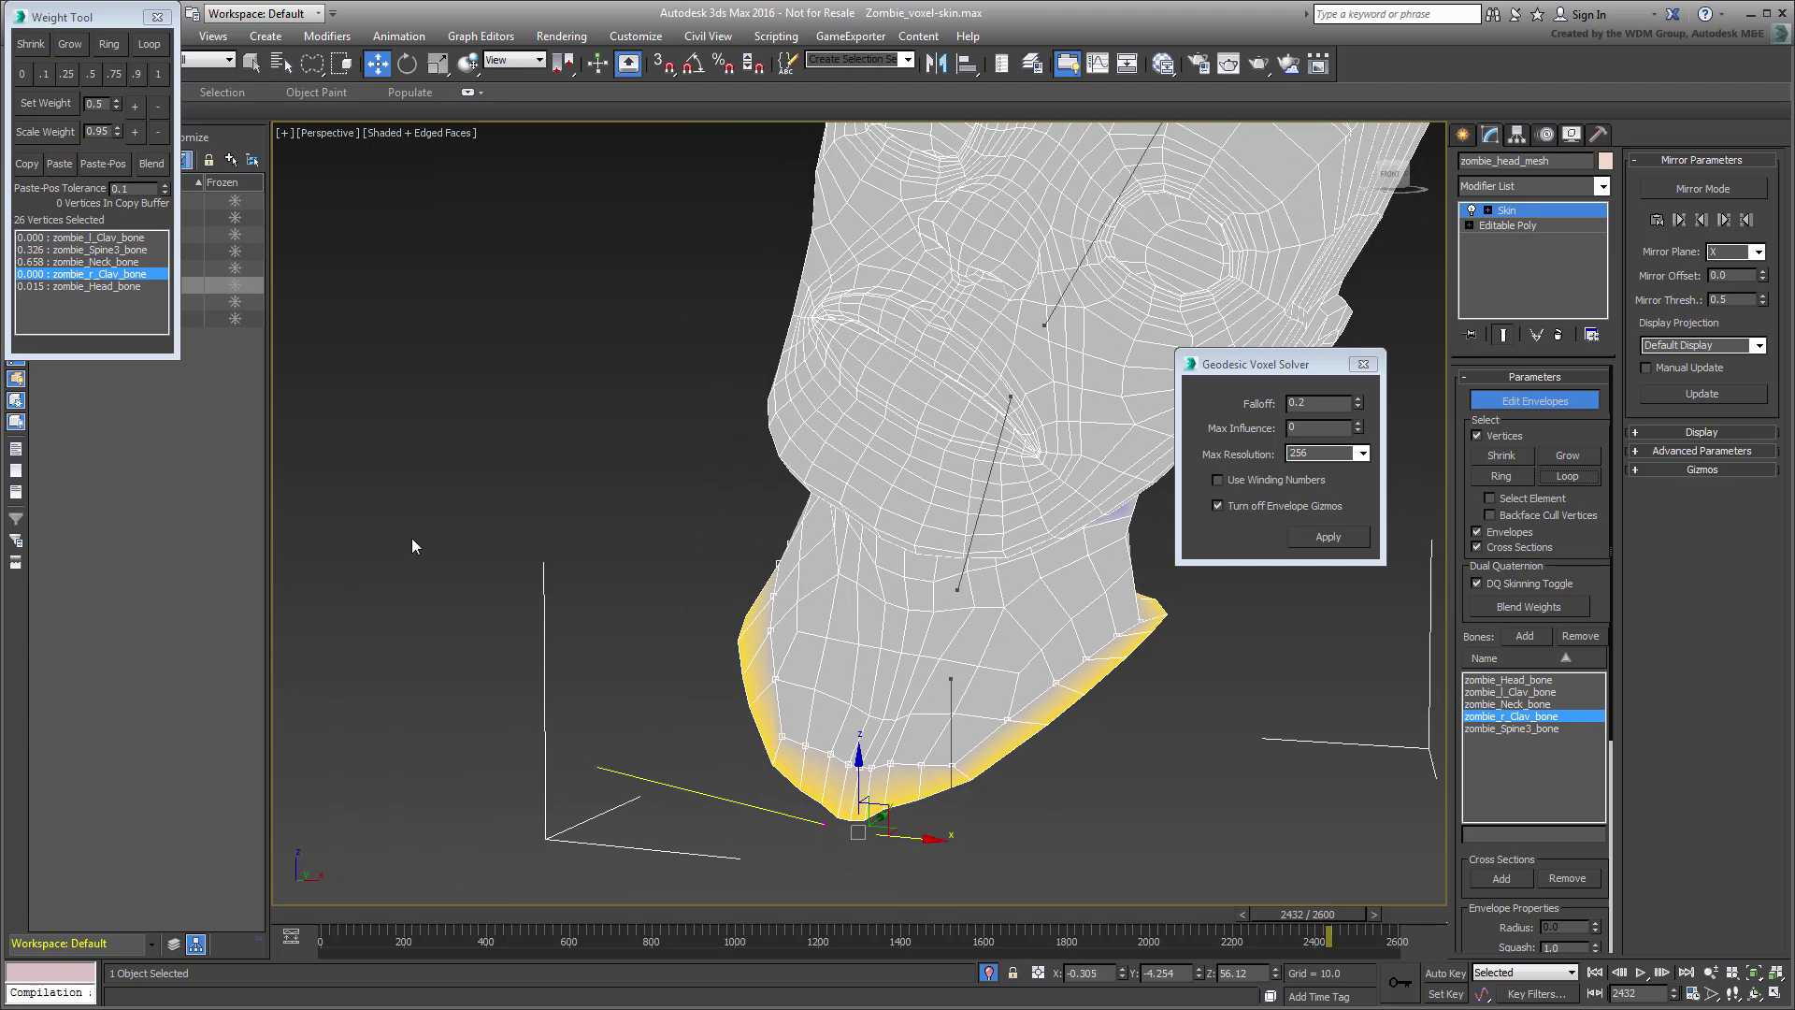
pyautogui.click(135, 106)
pyautogui.click(134, 106)
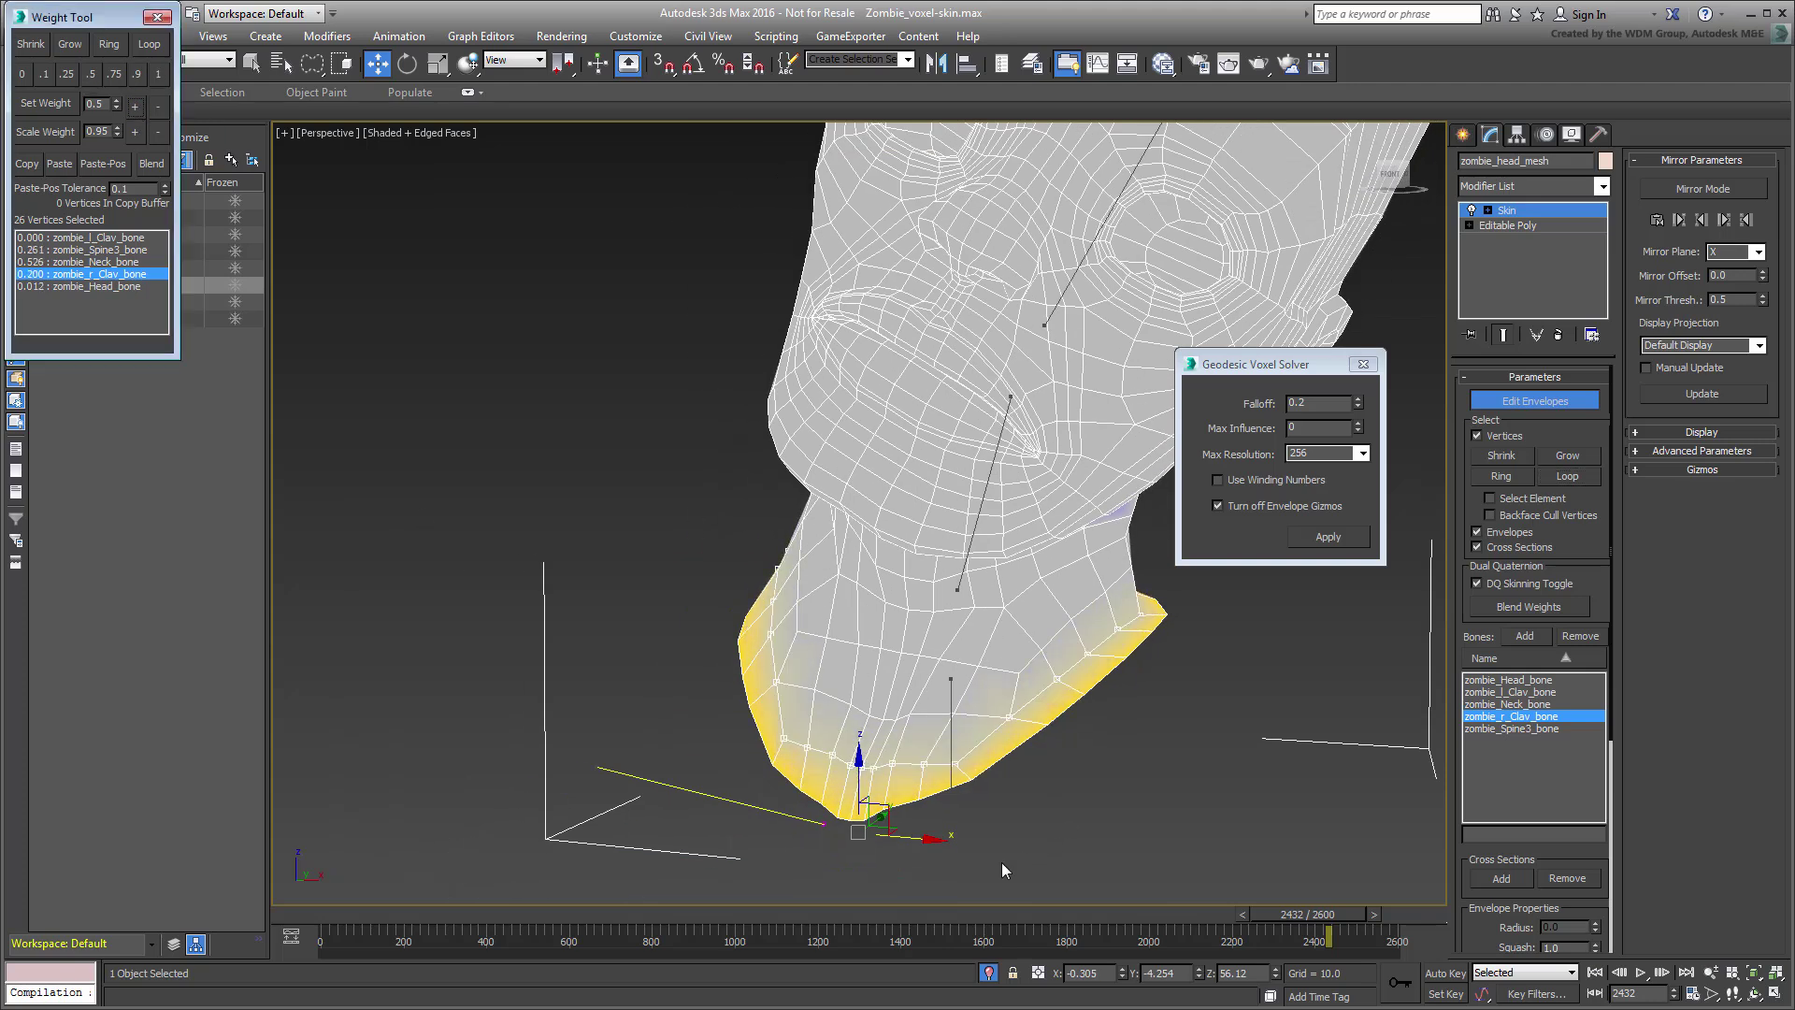
# Step: Go to frame 2347, raise the loop's zombie_l_Clav_bone weight to 0.4 and increase its zombie_r_Clav_bone weight
pyautogui.moveTo(1075, 838); pyautogui.dragTo(944, 720, button='middle')
pyautogui.click(935, 700)
pyautogui.click(135, 106)
pyautogui.moveTo(1309, 914); pyautogui.dragTo(1286, 909)
pyautogui.press('w')
pyautogui.click(135, 106)
pyautogui.click(134, 106)
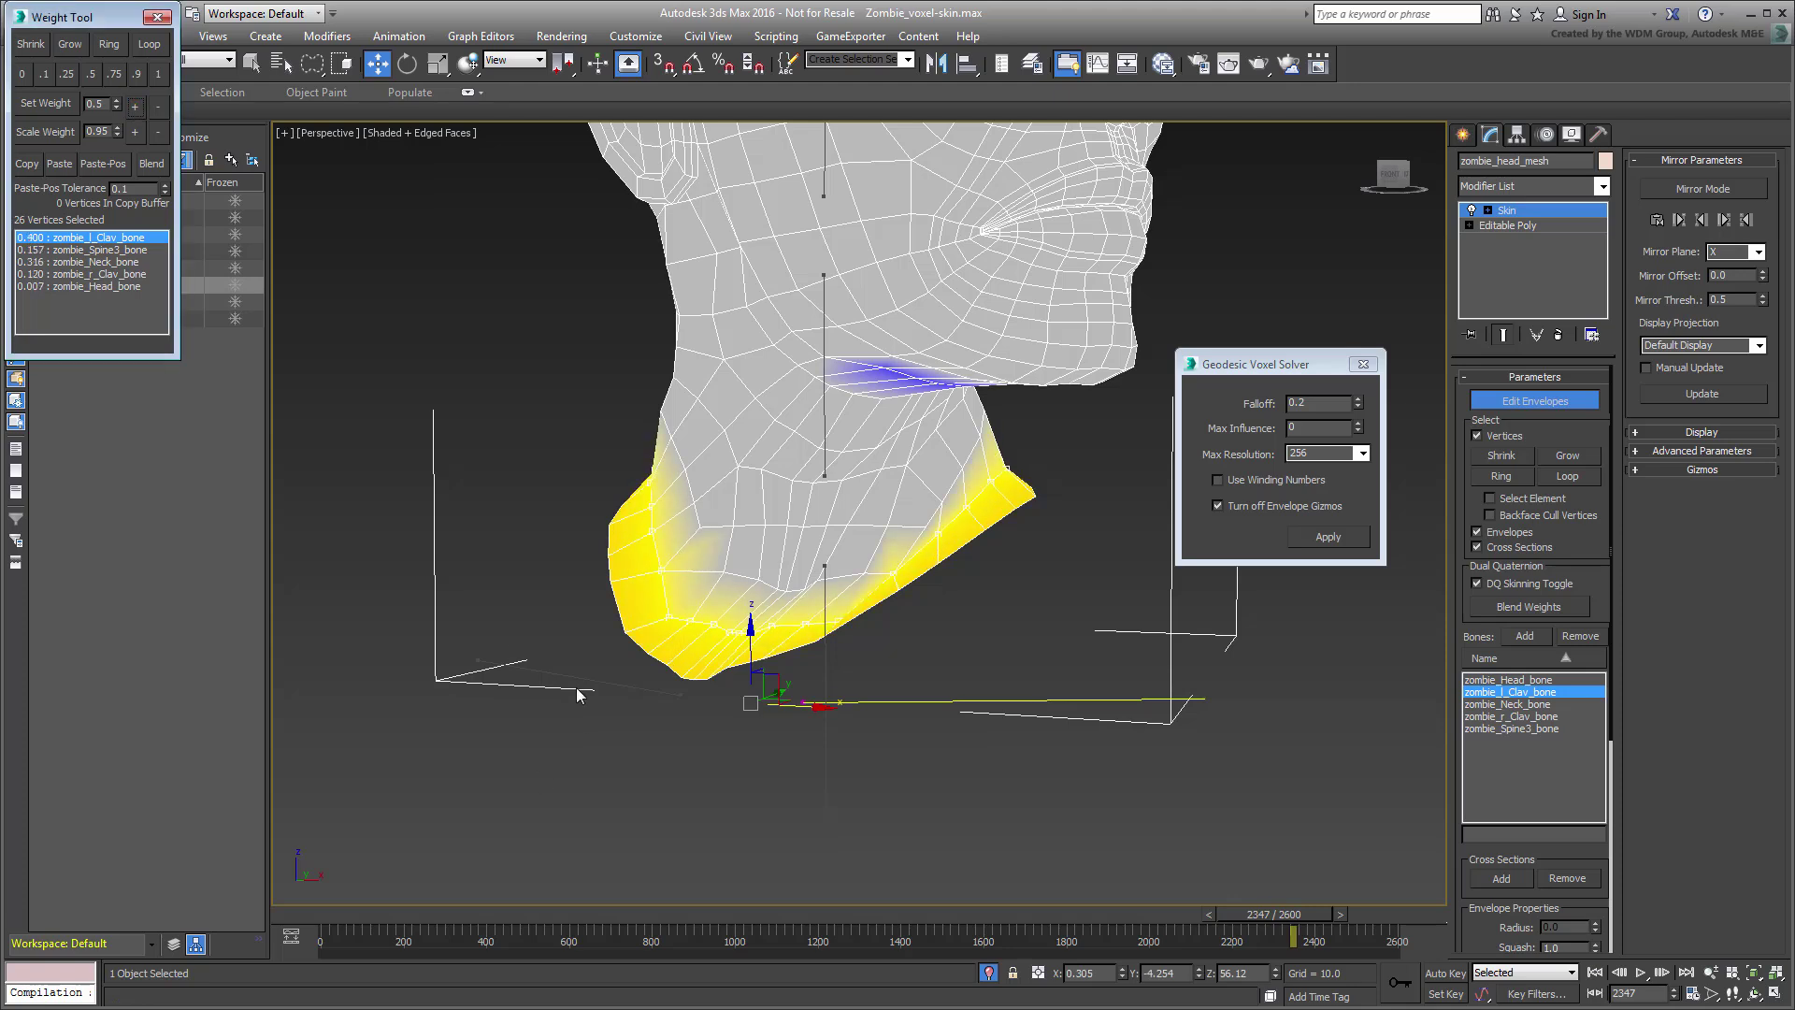
pyautogui.click(582, 682)
pyautogui.click(135, 105)
pyautogui.click(134, 105)
# Step: Try raising the zombie_r_Clav_bone weight to 0.05 on the next vertex loop up the neck, and undo the change
pyautogui.click(700, 526)
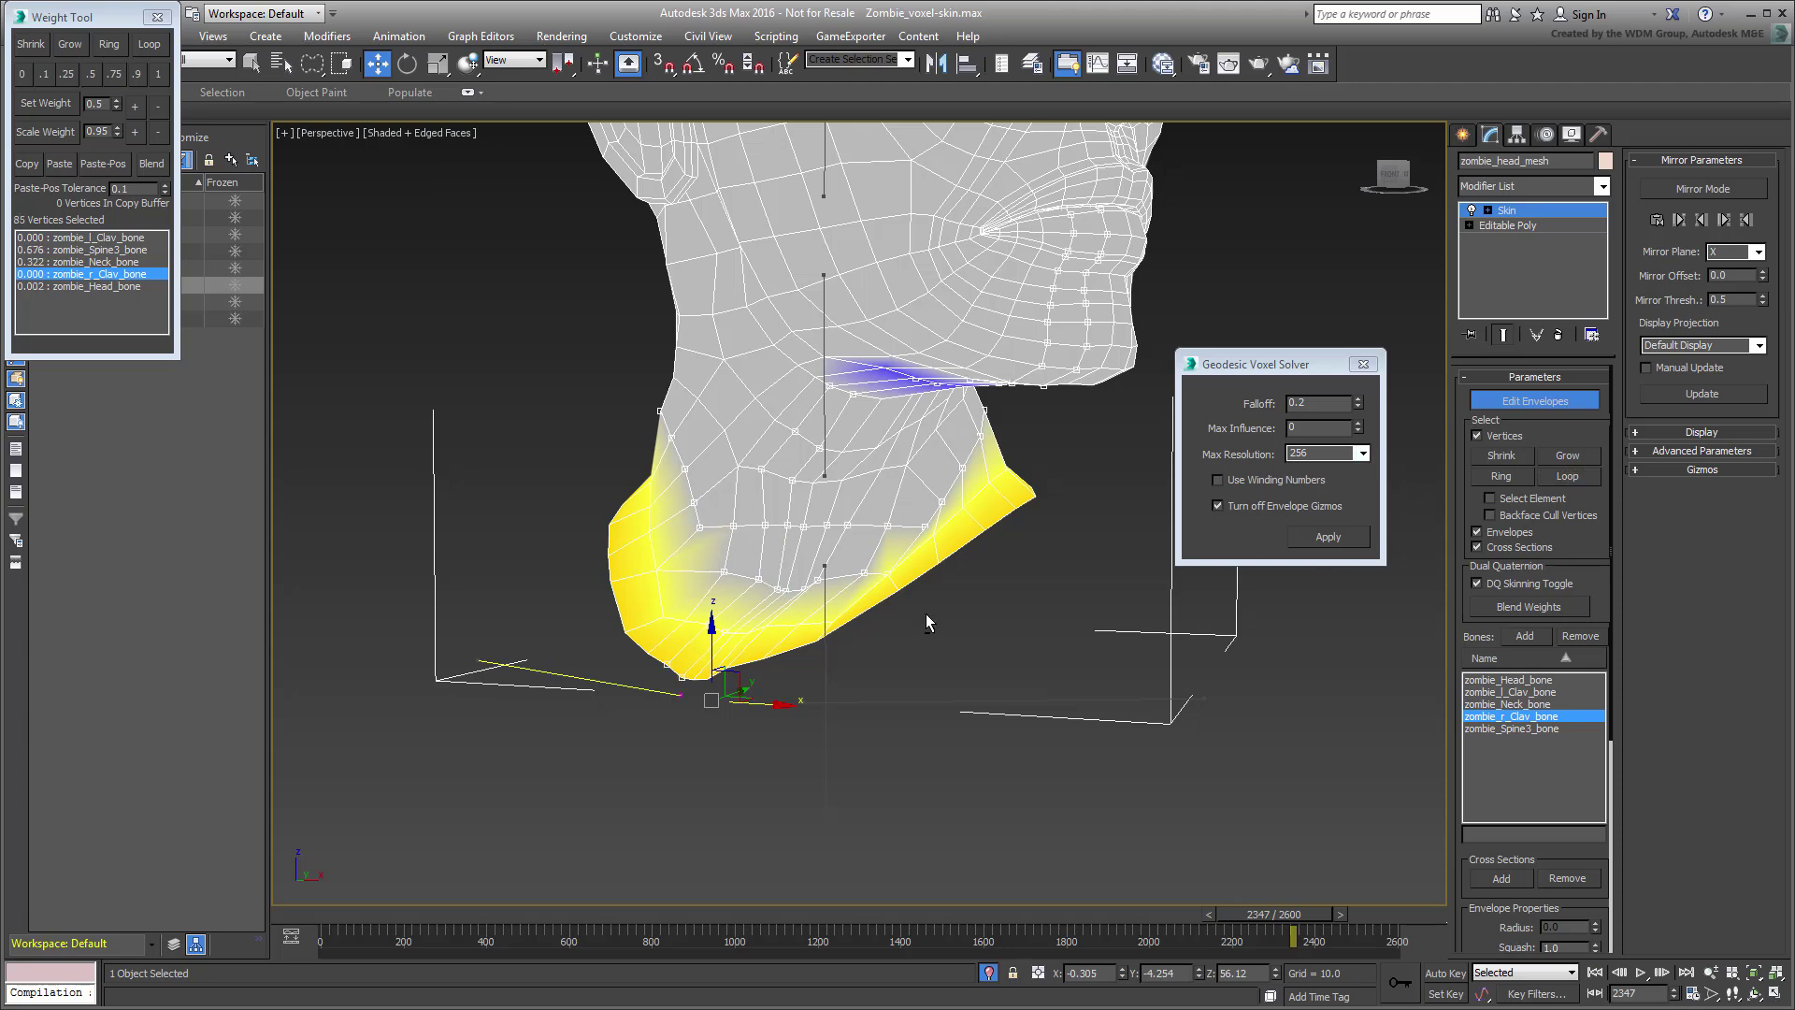
pyautogui.click(137, 106)
pyautogui.click(137, 106)
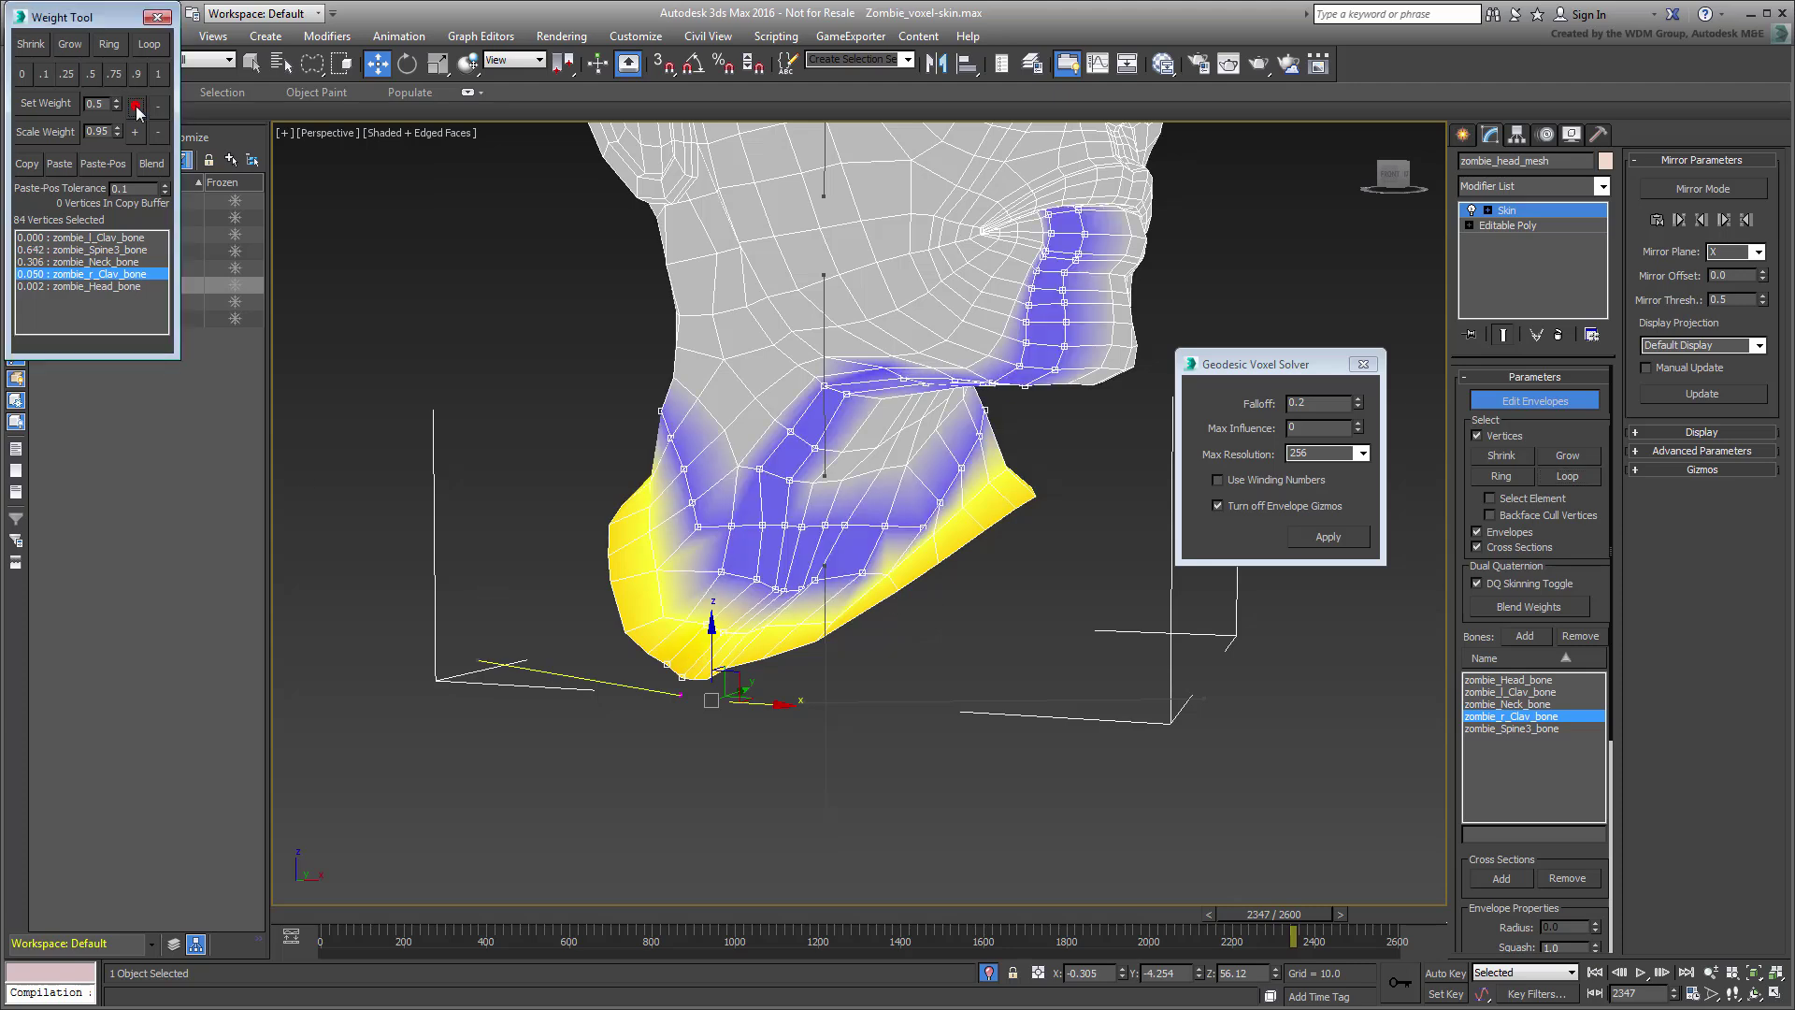
pyautogui.hotkey('ctrl', 'z')
pyautogui.hotkey('ctrl', 'z')
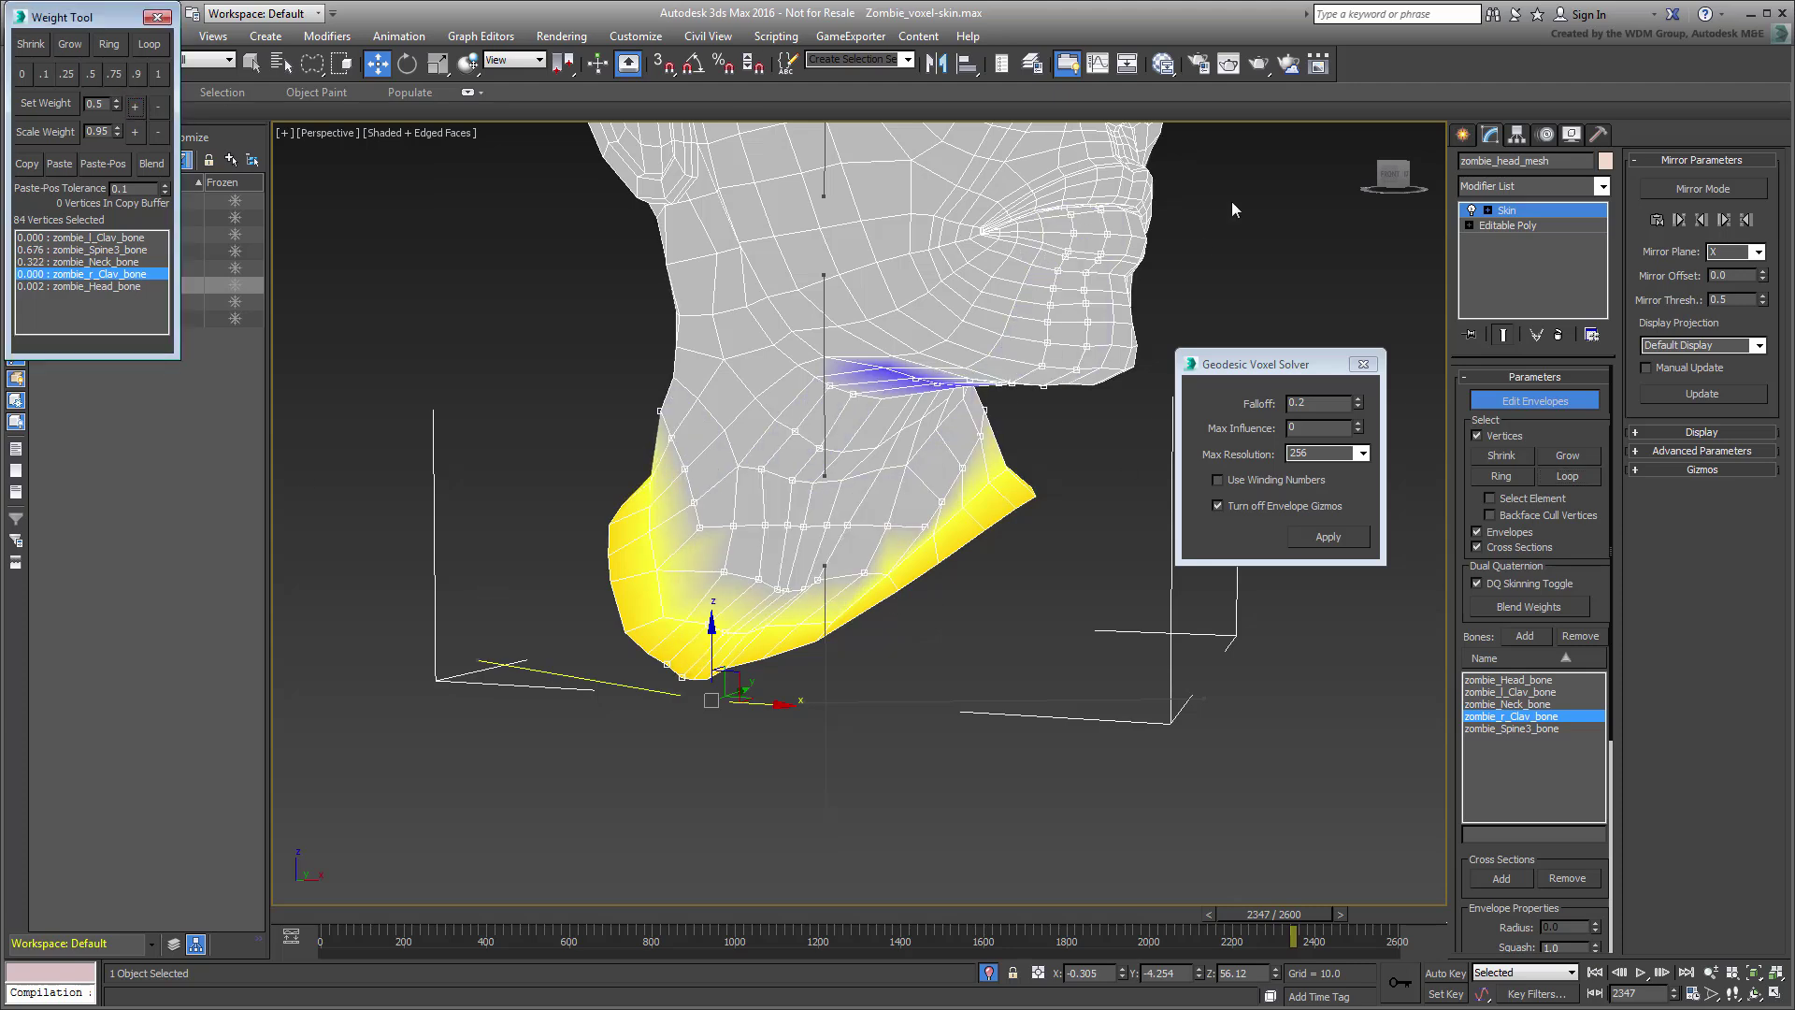
# Step: Raise the zombie_r_Clav_bone weight on the vertex loops above the neck border, bringing the 27-vertex loop to 0.35
pyautogui.moveTo(1232, 187)
pyautogui.mouseDown()
pyautogui.moveTo(753, 468)
pyautogui.moveTo(1056, 413)
pyautogui.moveTo(979, 453)
pyautogui.moveTo(1014, 444)
pyautogui.moveTo(859, 208)
pyautogui.moveTo(738, 464)
pyautogui.moveTo(887, 469)
pyautogui.moveTo(1074, 374)
pyautogui.moveTo(1090, 405)
pyautogui.mouseUp()
pyautogui.rightClick(1014, 444)
pyautogui.keyDown('alt'); pyautogui.moveTo(1082, 434); pyautogui.dragTo(811, 453, button='middle'); pyautogui.keyUp('alt')
pyautogui.click(136, 106)
pyautogui.moveTo(823, 745); pyautogui.dragTo(619, 748)
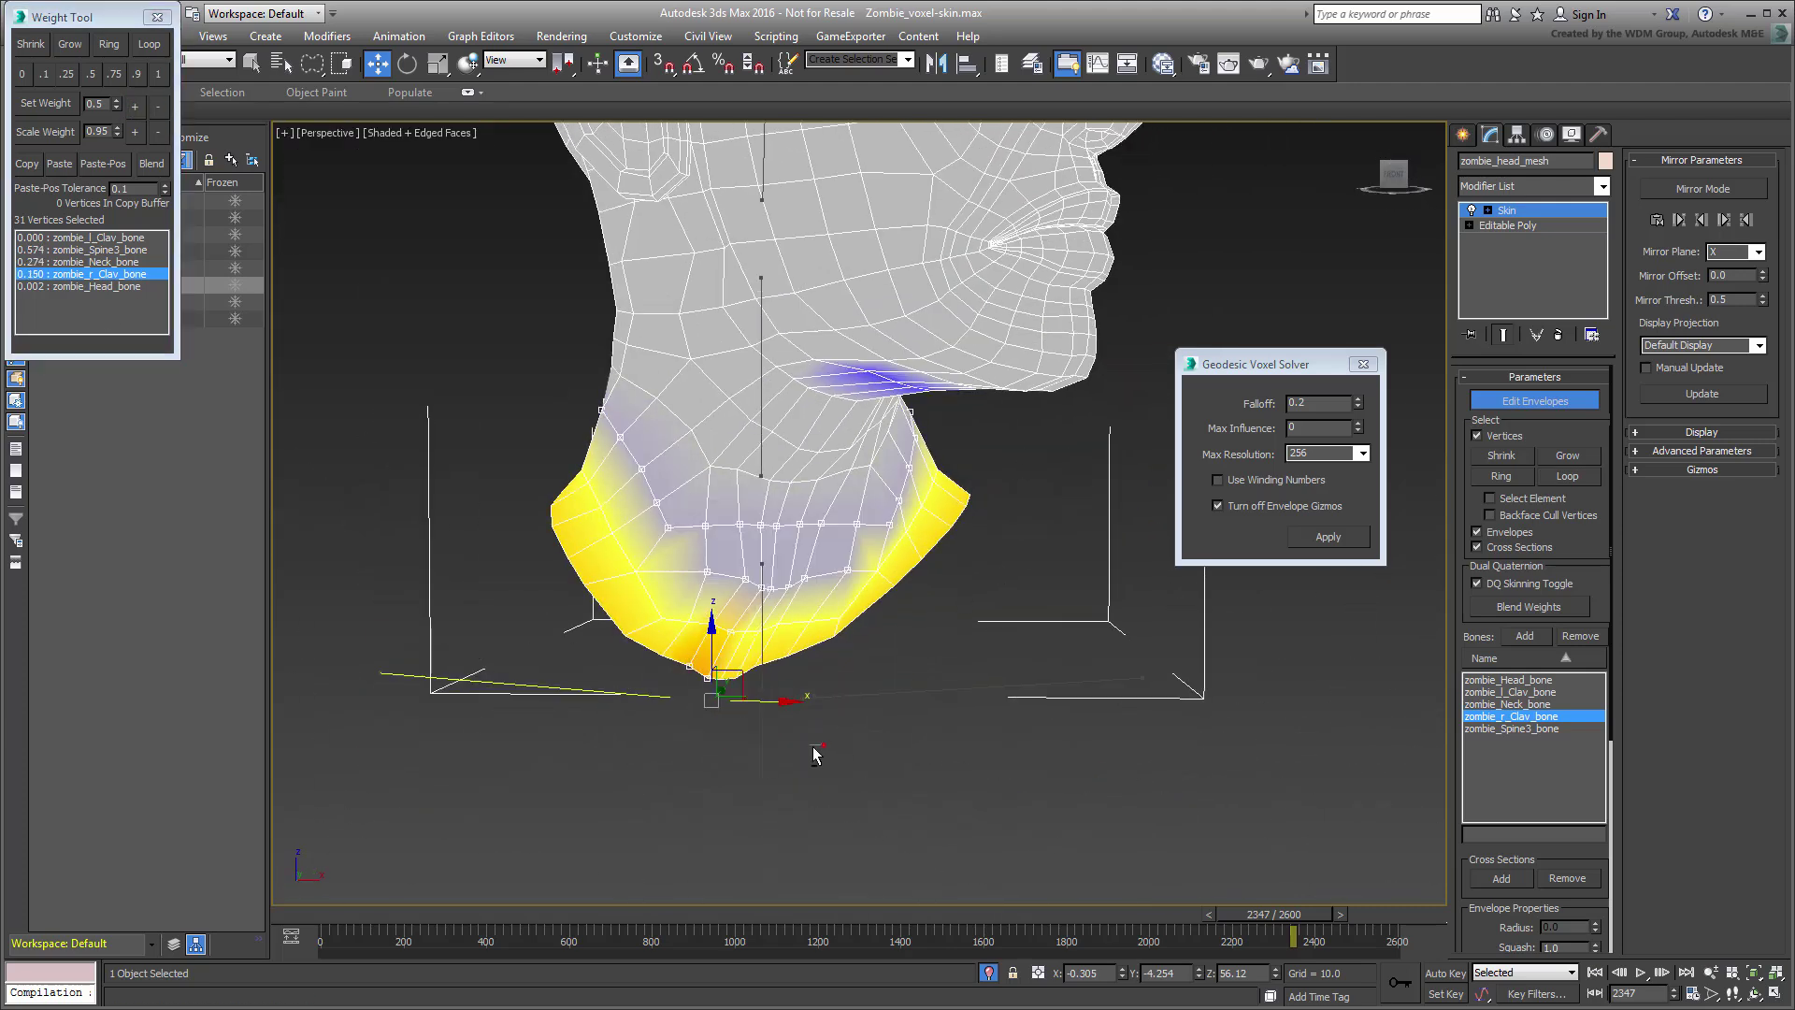
pyautogui.click(133, 106)
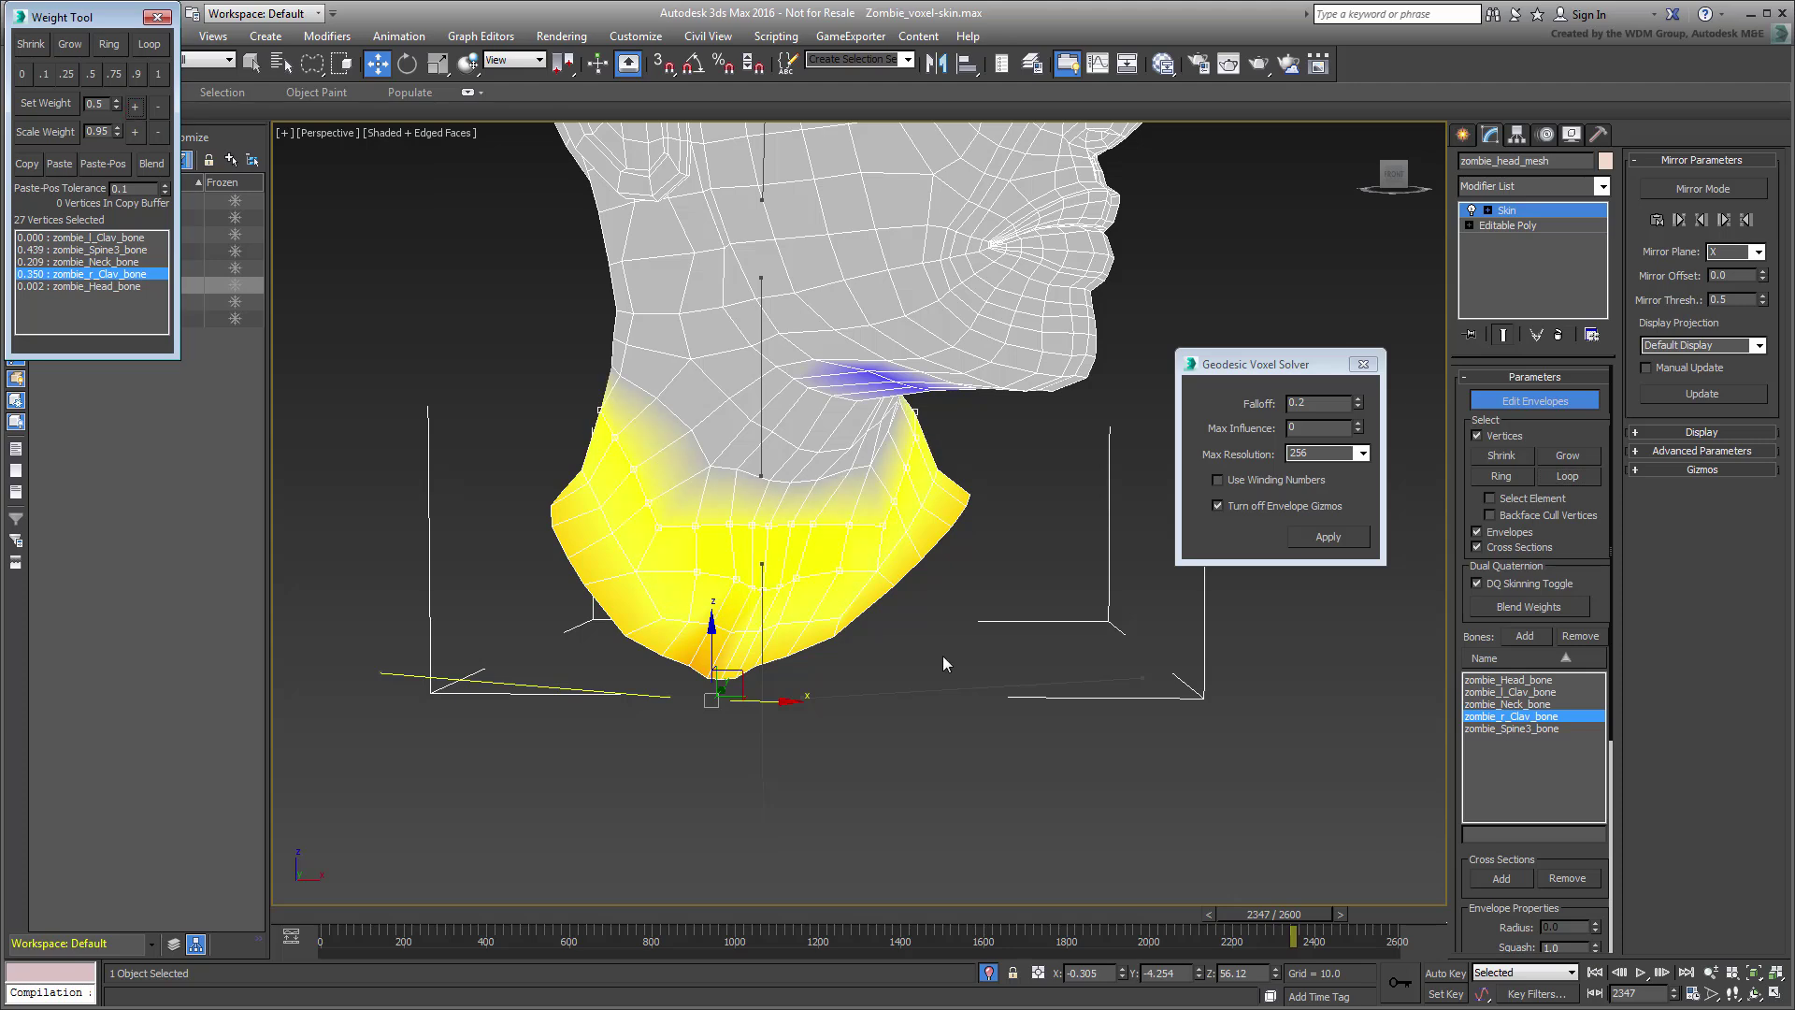
# Step: Raise the zombie_l_Clav_bone weight to 0.2 on the same 27 vertices and scrub the head poses to check the neck
pyautogui.click(937, 689)
pyautogui.click(133, 109)
pyautogui.click(133, 109)
pyautogui.click(133, 110)
pyautogui.click(133, 110)
pyautogui.moveTo(1282, 916)
pyautogui.mouseDown()
pyautogui.moveTo(1266, 916)
pyautogui.moveTo(1327, 912)
pyautogui.moveTo(1311, 912)
pyautogui.mouseUp()
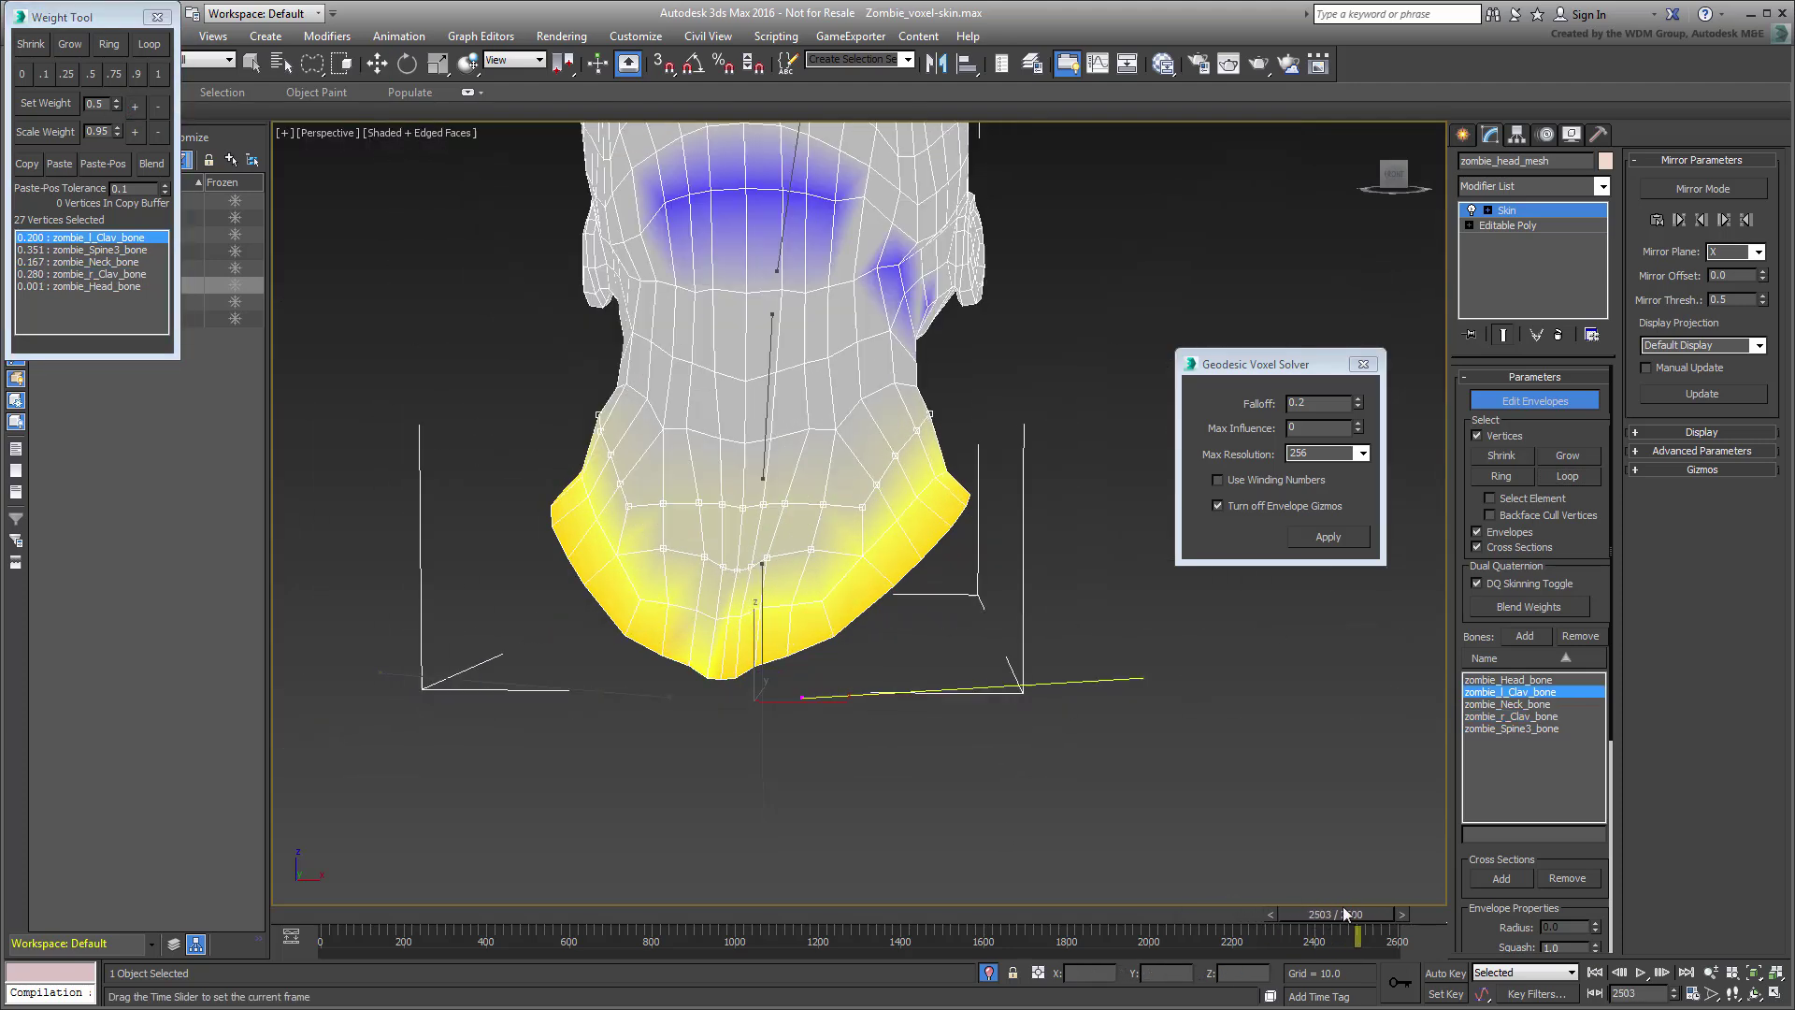
pyautogui.moveTo(1351, 911); pyautogui.dragTo(1299, 918)
# Step: Close the Weight Tool, end envelope editing on the head mesh and close the Geodesic Voxel Solver
pyautogui.rightClick(1299, 918)
pyautogui.click(157, 16)
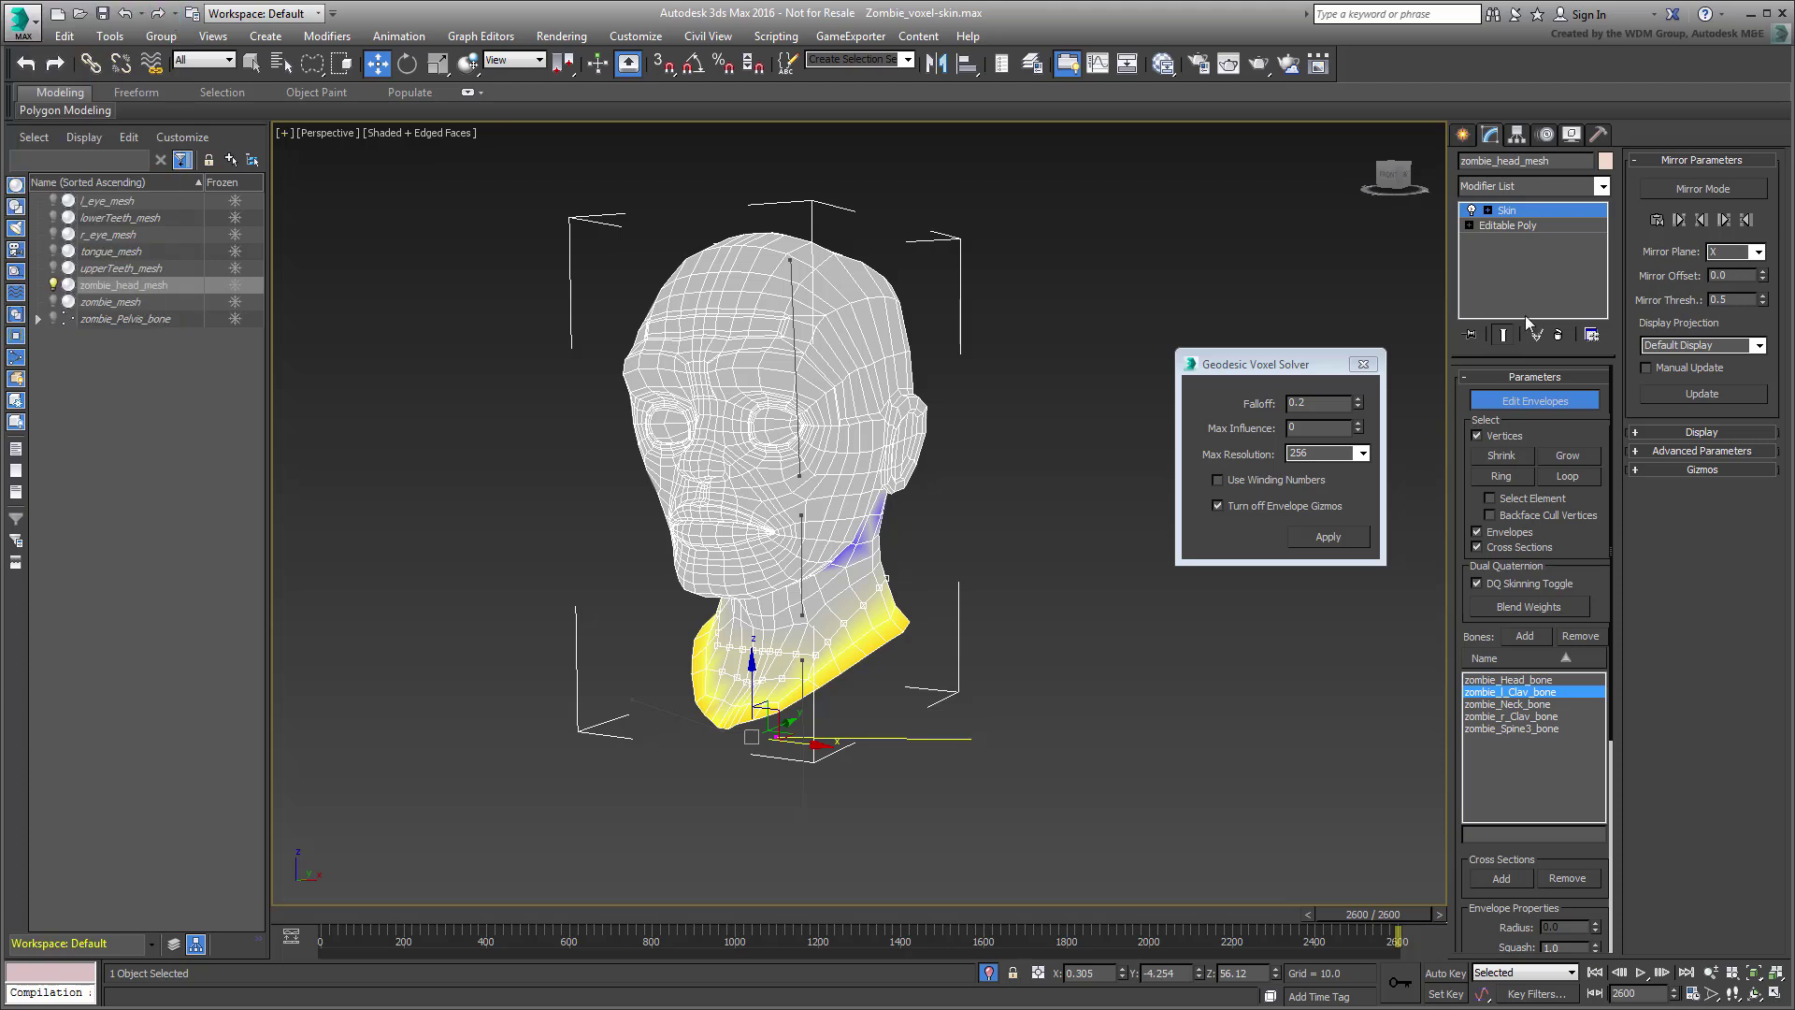
pyautogui.click(1534, 400)
pyautogui.click(1362, 365)
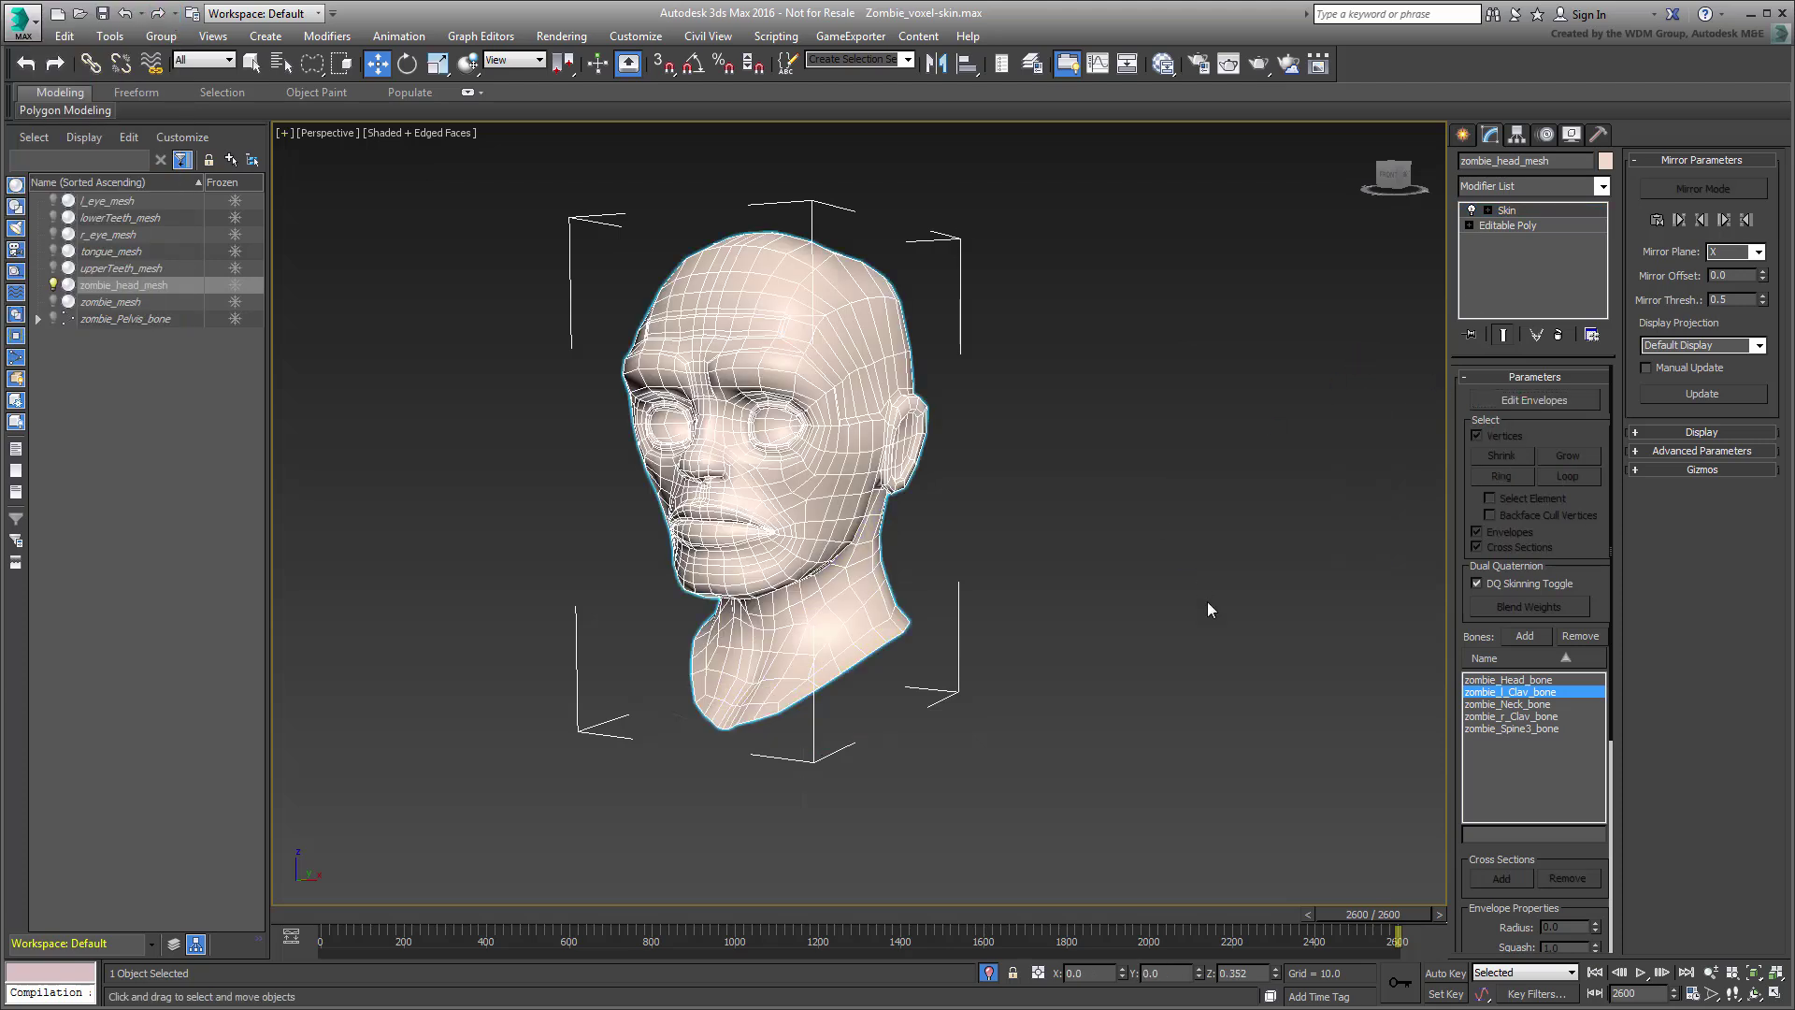
# Step: Exit isolation mode and select l_eye_mesh, lowerTeeth_mesh, r_eye_mesh, tongue_mesh and upperTeeth_mesh together
pyautogui.click(988, 972)
pyautogui.moveTo(1397, 916)
pyautogui.mouseDown()
pyautogui.moveTo(1314, 926)
pyautogui.moveTo(1398, 928)
pyautogui.mouseUp()
pyautogui.press('w')
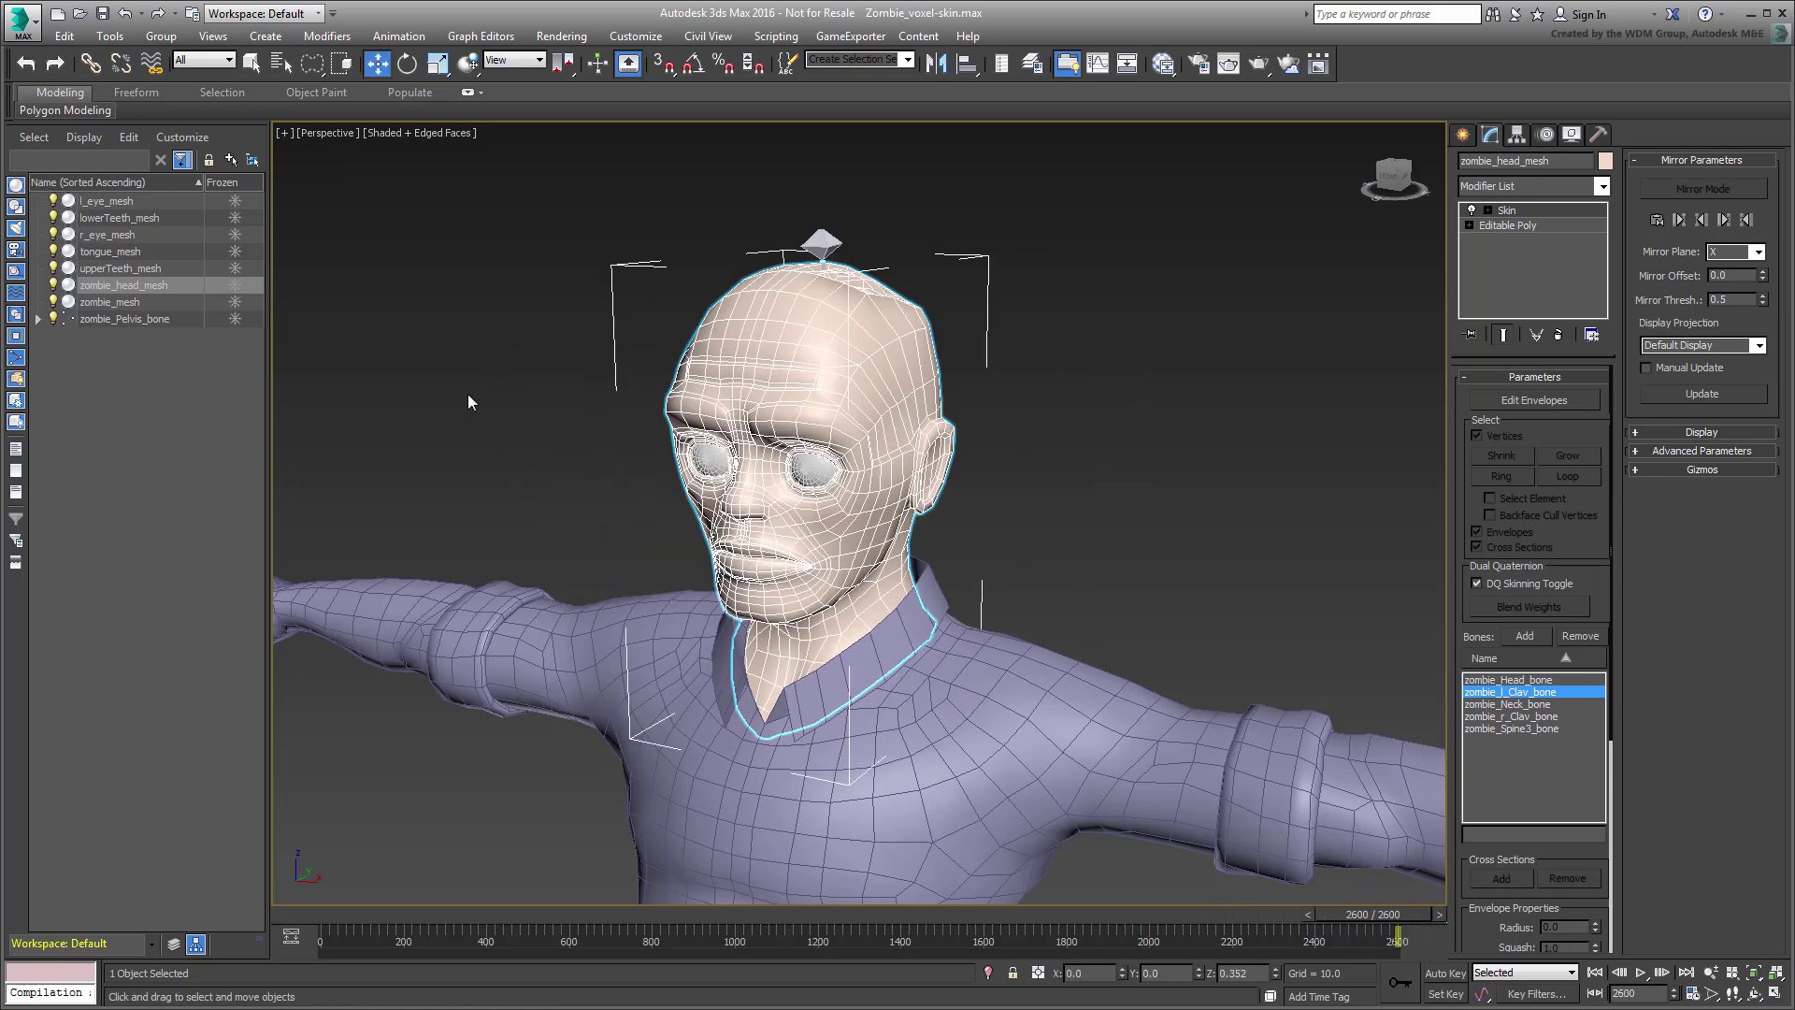
pyautogui.click(126, 217)
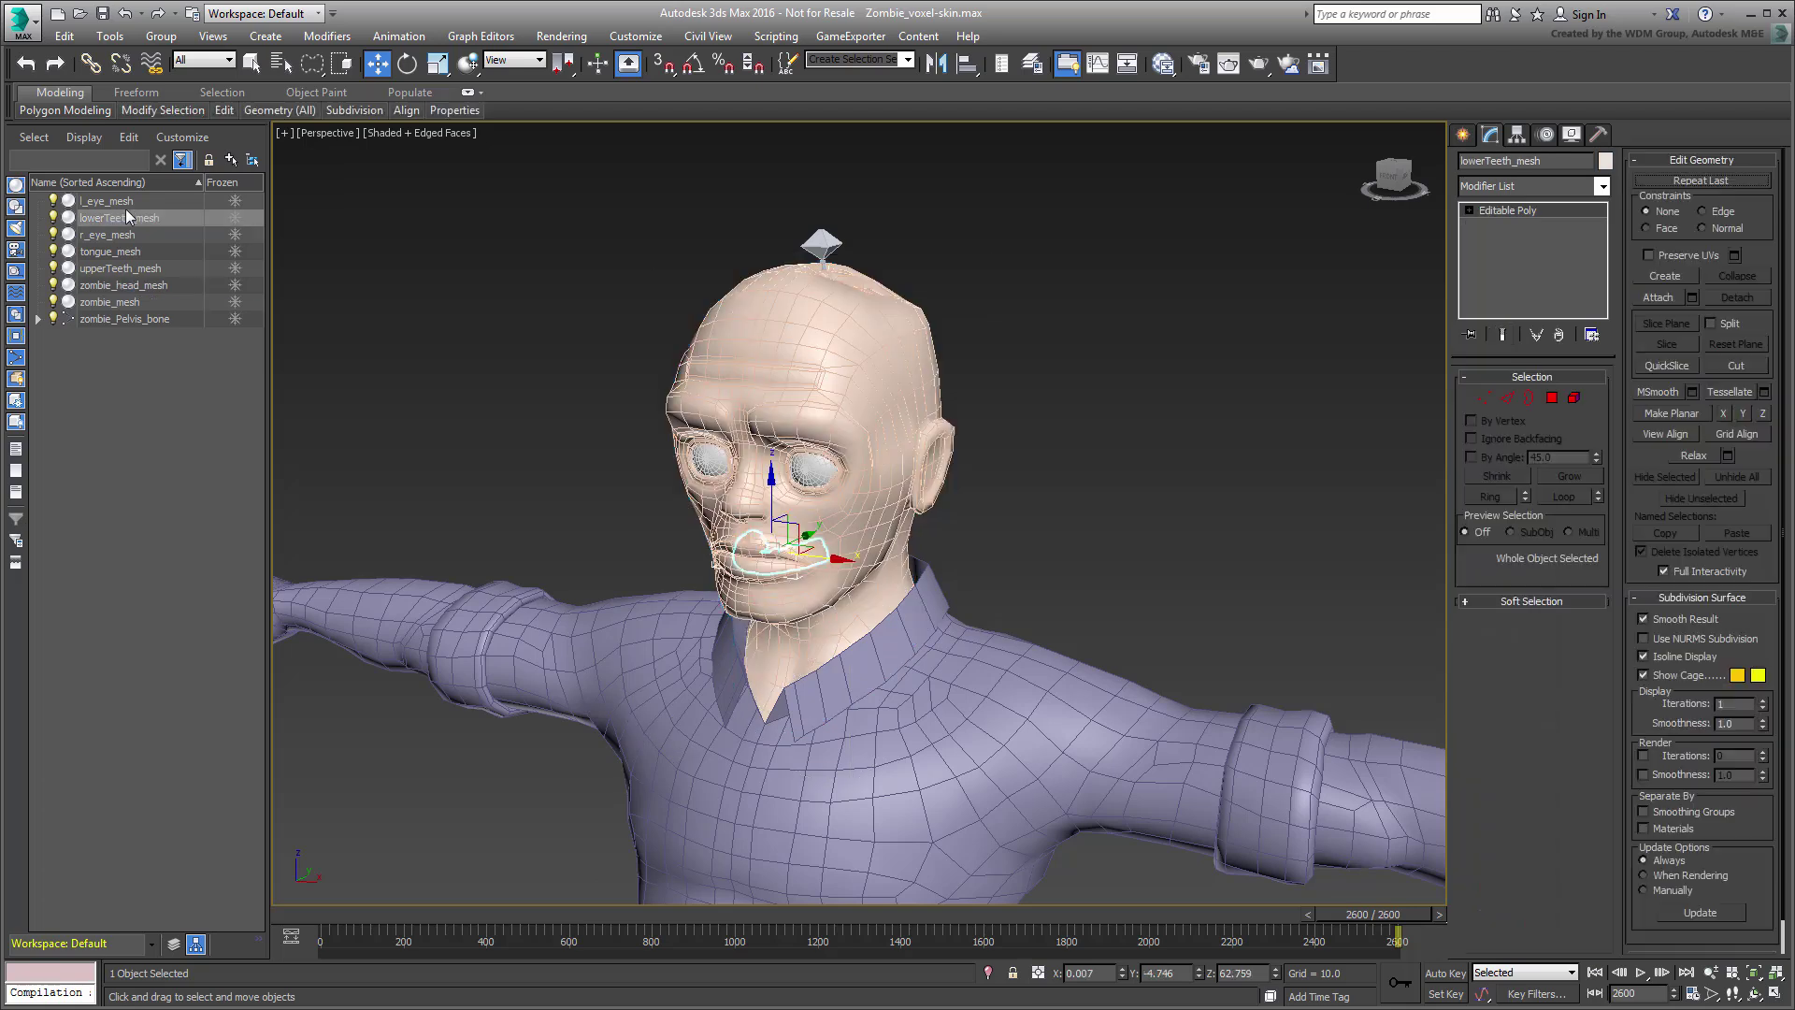
pyautogui.keyDown('ctrl'); pyautogui.click(122, 202); pyautogui.keyUp('ctrl')
pyautogui.keyDown('ctrl'); pyautogui.click(123, 233); pyautogui.keyUp('ctrl')
pyautogui.keyDown('ctrl'); pyautogui.click(123, 251); pyautogui.keyUp('ctrl')
pyautogui.keyDown('ctrl'); pyautogui.click(123, 267); pyautogui.keyUp('ctrl')
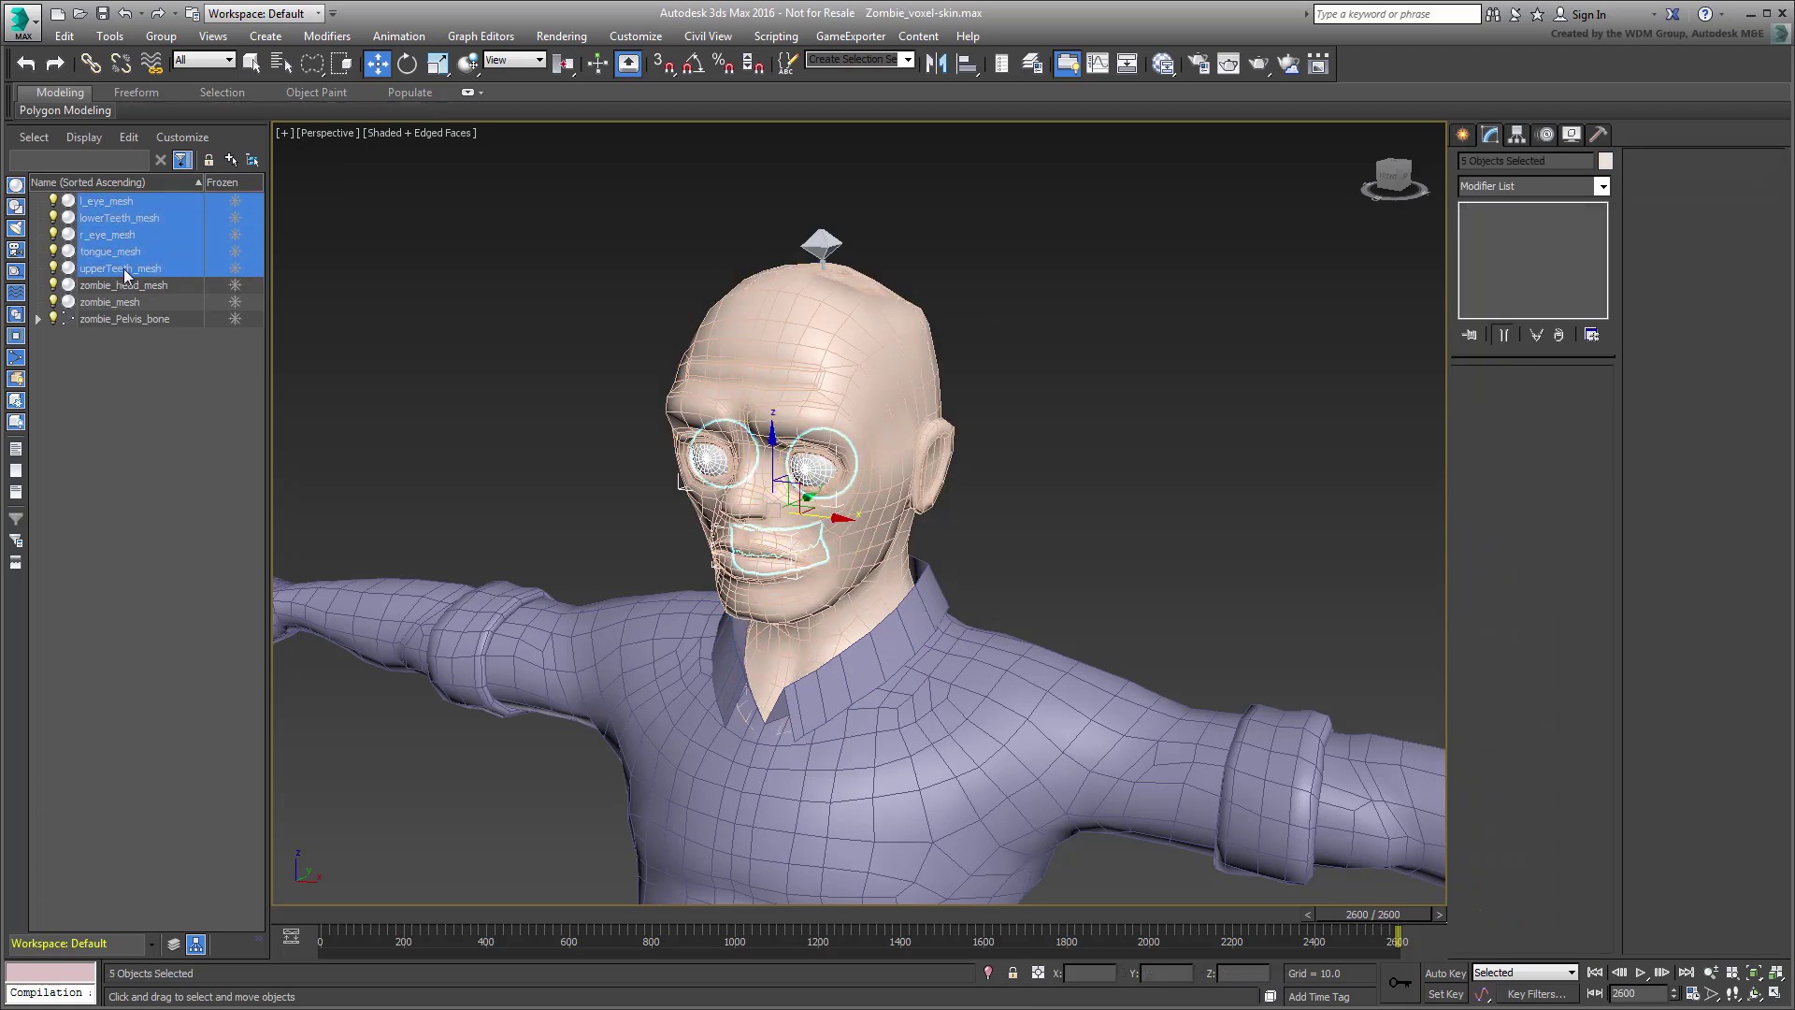
# Step: Link the selected eye, teeth and tongue meshes to zombie_Head_bone, using wireframe display to reach the bone
pyautogui.click(93, 64)
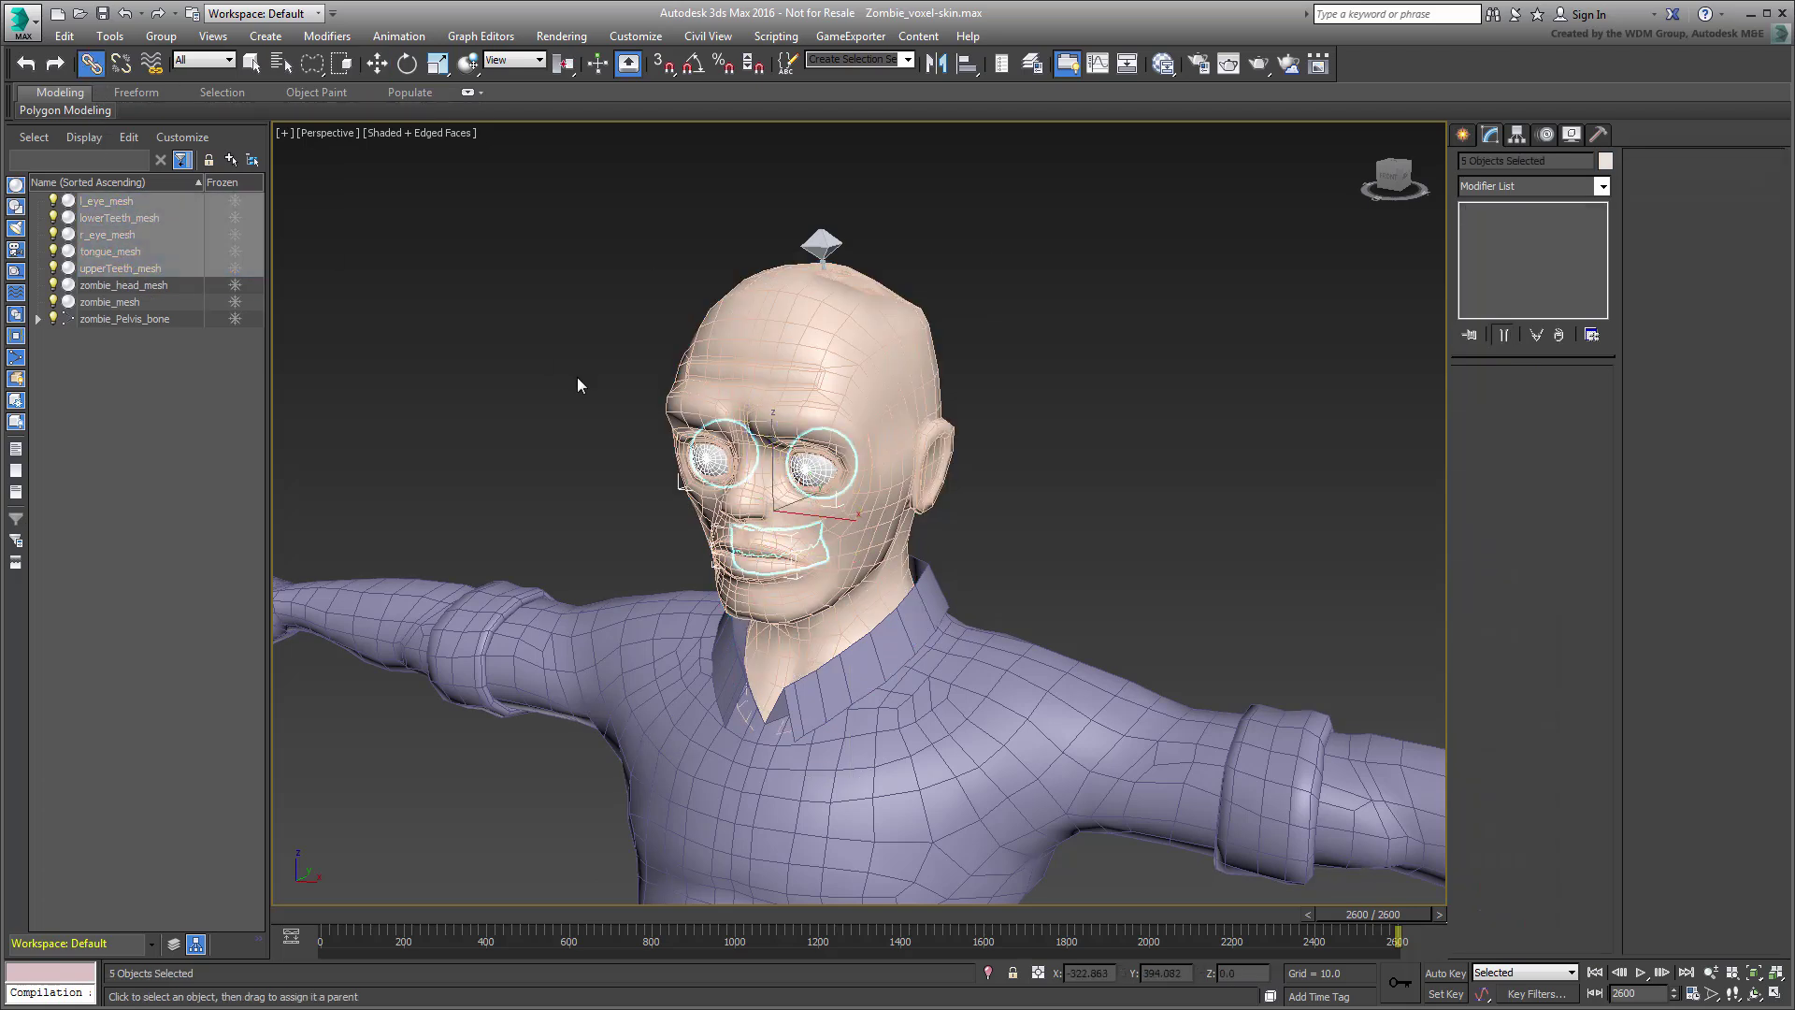
pyautogui.press('F3')
pyautogui.scroll(5, 840, 455)
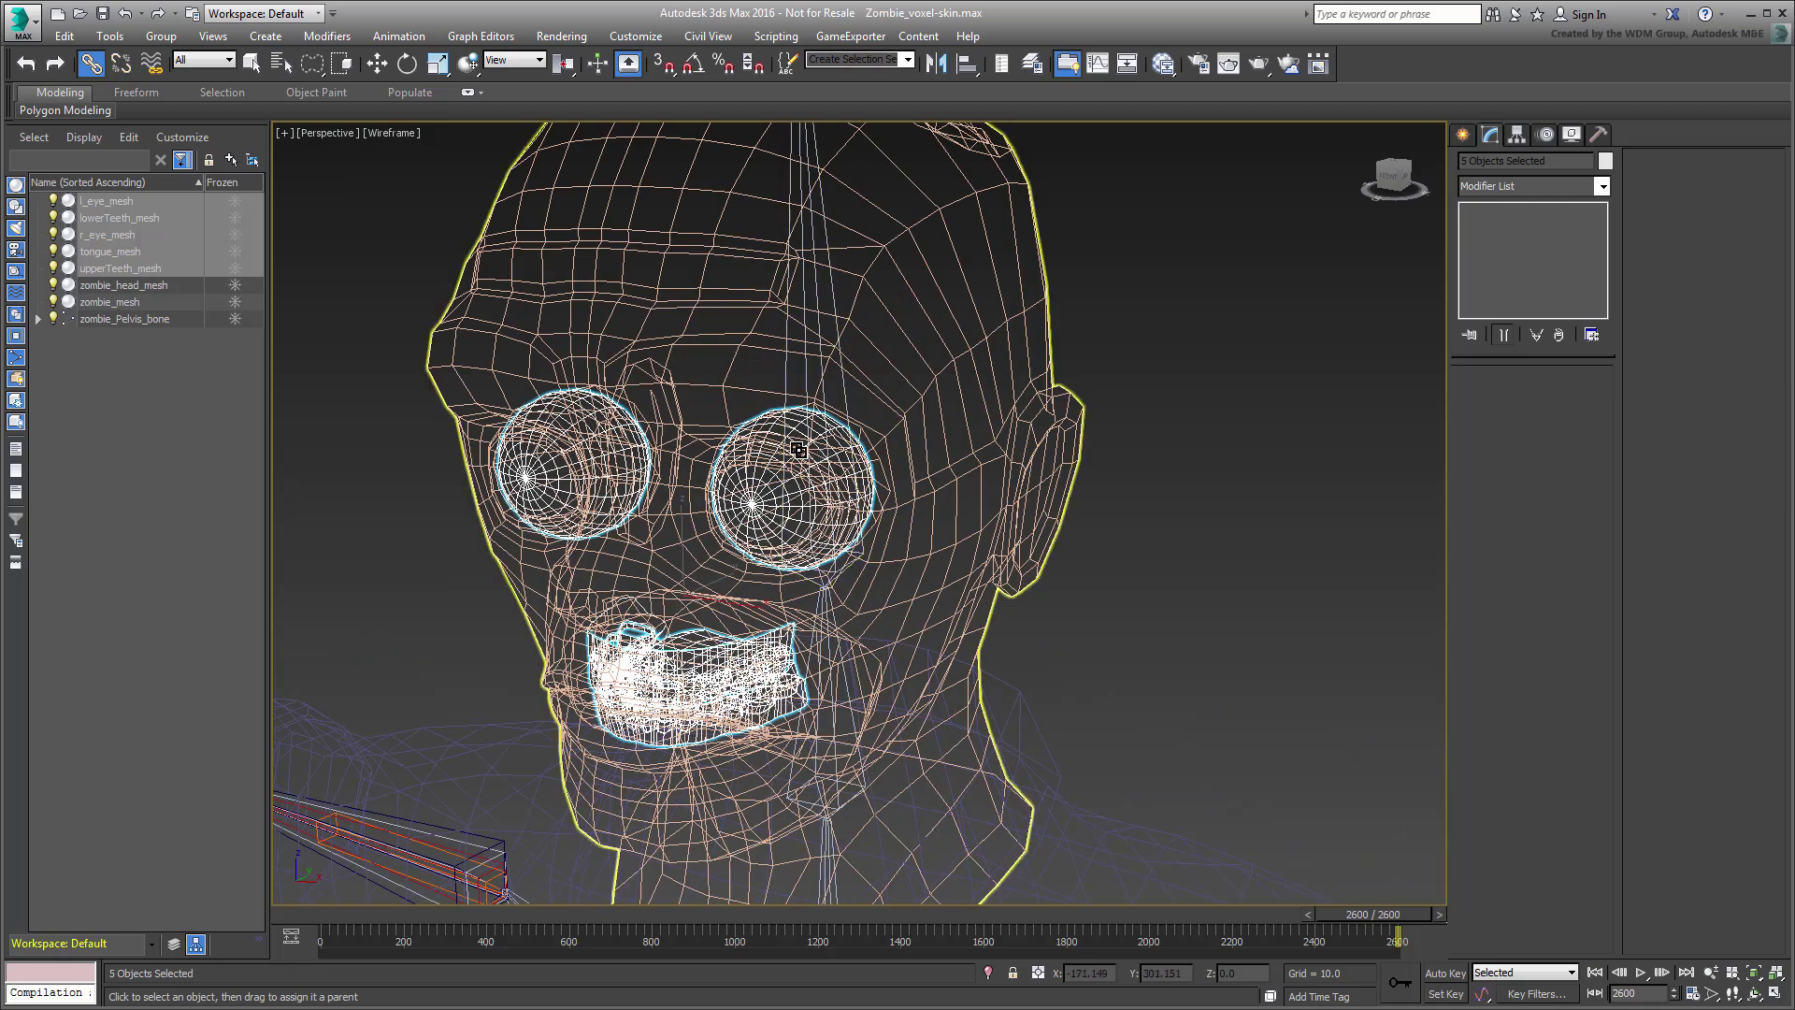
pyautogui.moveTo(772, 424)
pyautogui.mouseDown()
pyautogui.moveTo(803, 397)
pyautogui.moveTo(772, 428)
pyautogui.moveTo(781, 391)
pyautogui.mouseUp()
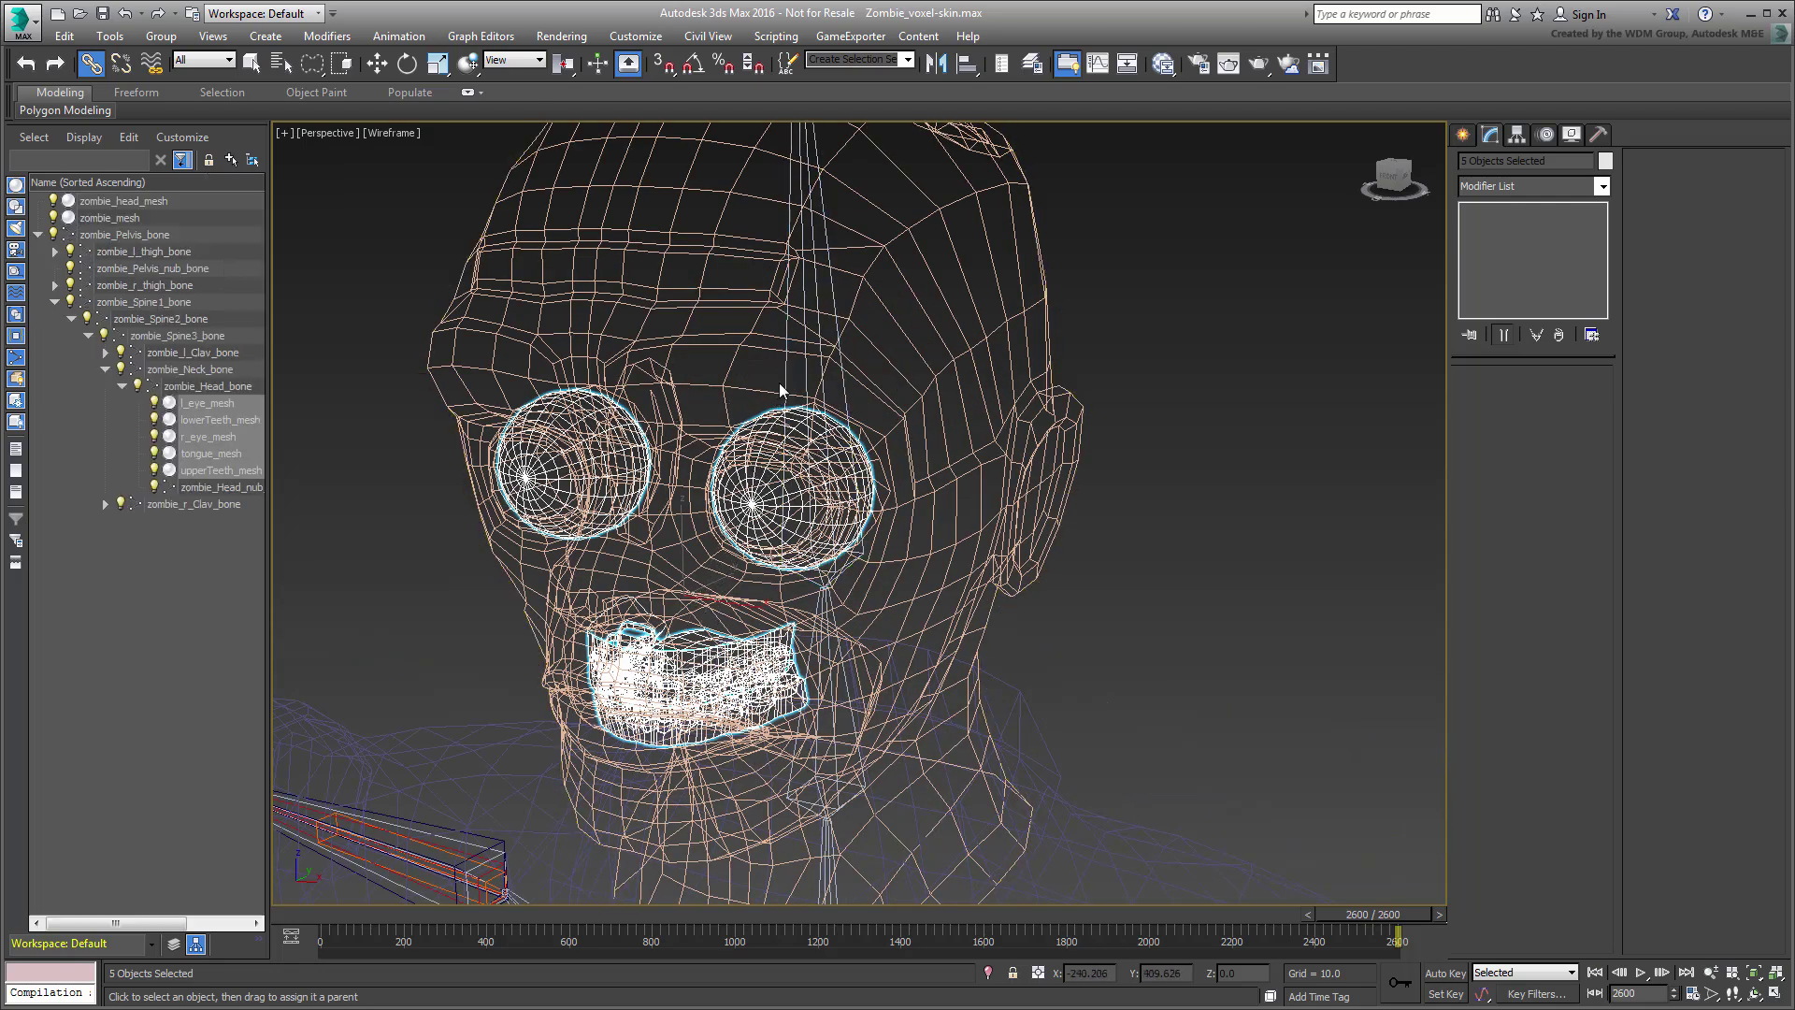
# Step: Leave linking mode, deselect everything and return the viewport to shaded display without edged faces
pyautogui.click(252, 63)
pyautogui.press('F3')
pyautogui.scroll(-8, 994, 487)
pyautogui.moveTo(994, 487); pyautogui.dragTo(983, 435, button='middle')
pyautogui.click(1047, 630)
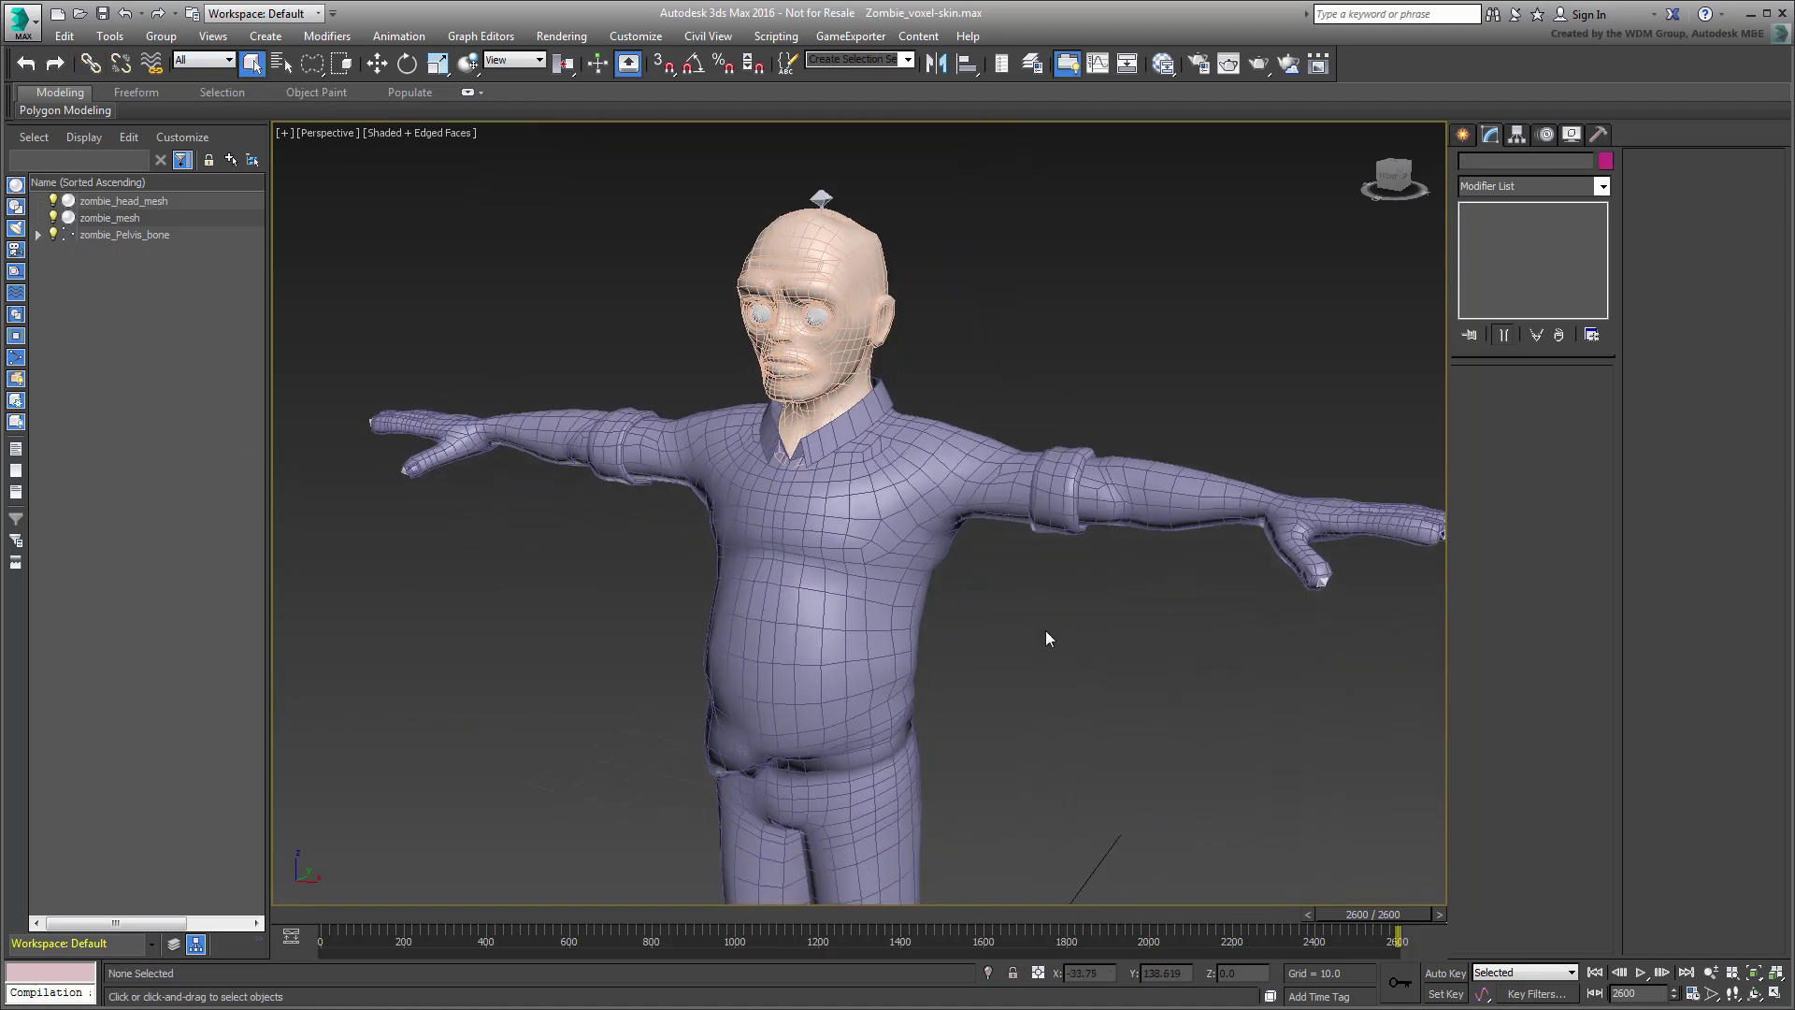
pyautogui.press('F4')
# Step: Scrub through the animation with the whole character in view to examine how the body and head deform
pyautogui.moveTo(1374, 918); pyautogui.dragTo(566, 933)
pyautogui.scroll(-3, 859, 585)
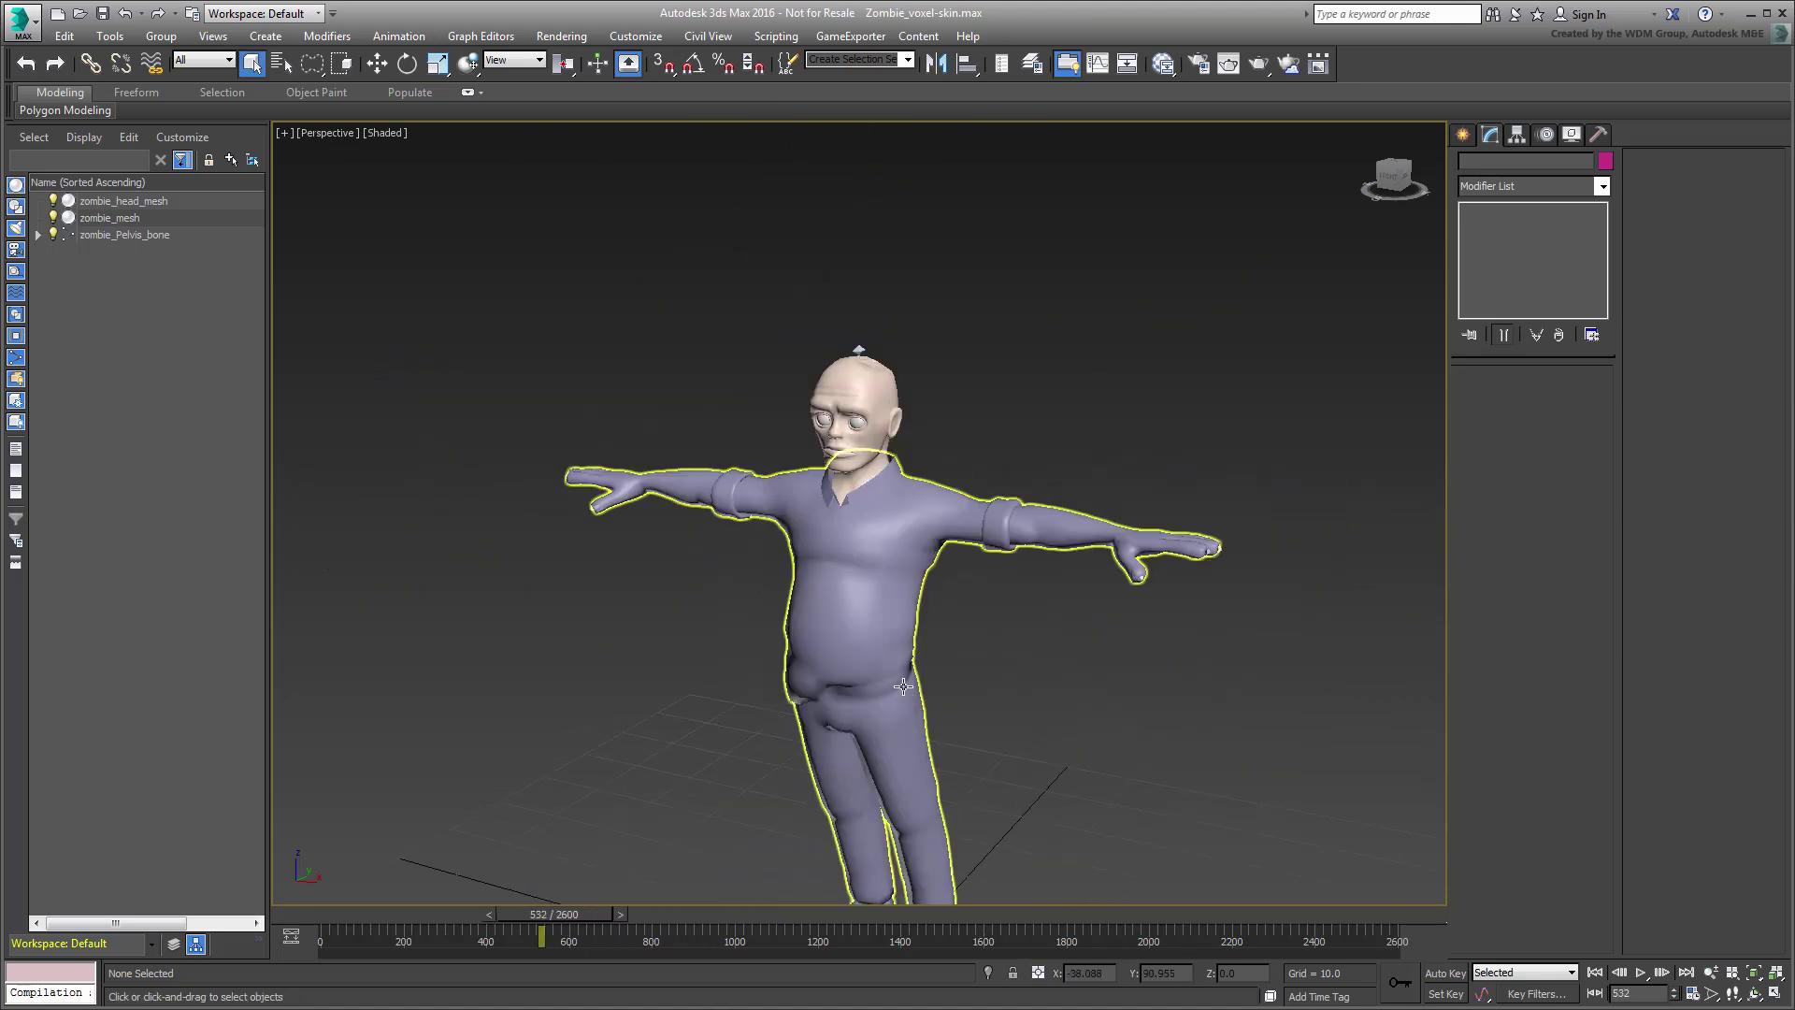
pyautogui.moveTo(974, 824); pyautogui.dragTo(940, 665, button='middle')
pyautogui.moveTo(569, 921); pyautogui.dragTo(970, 889)
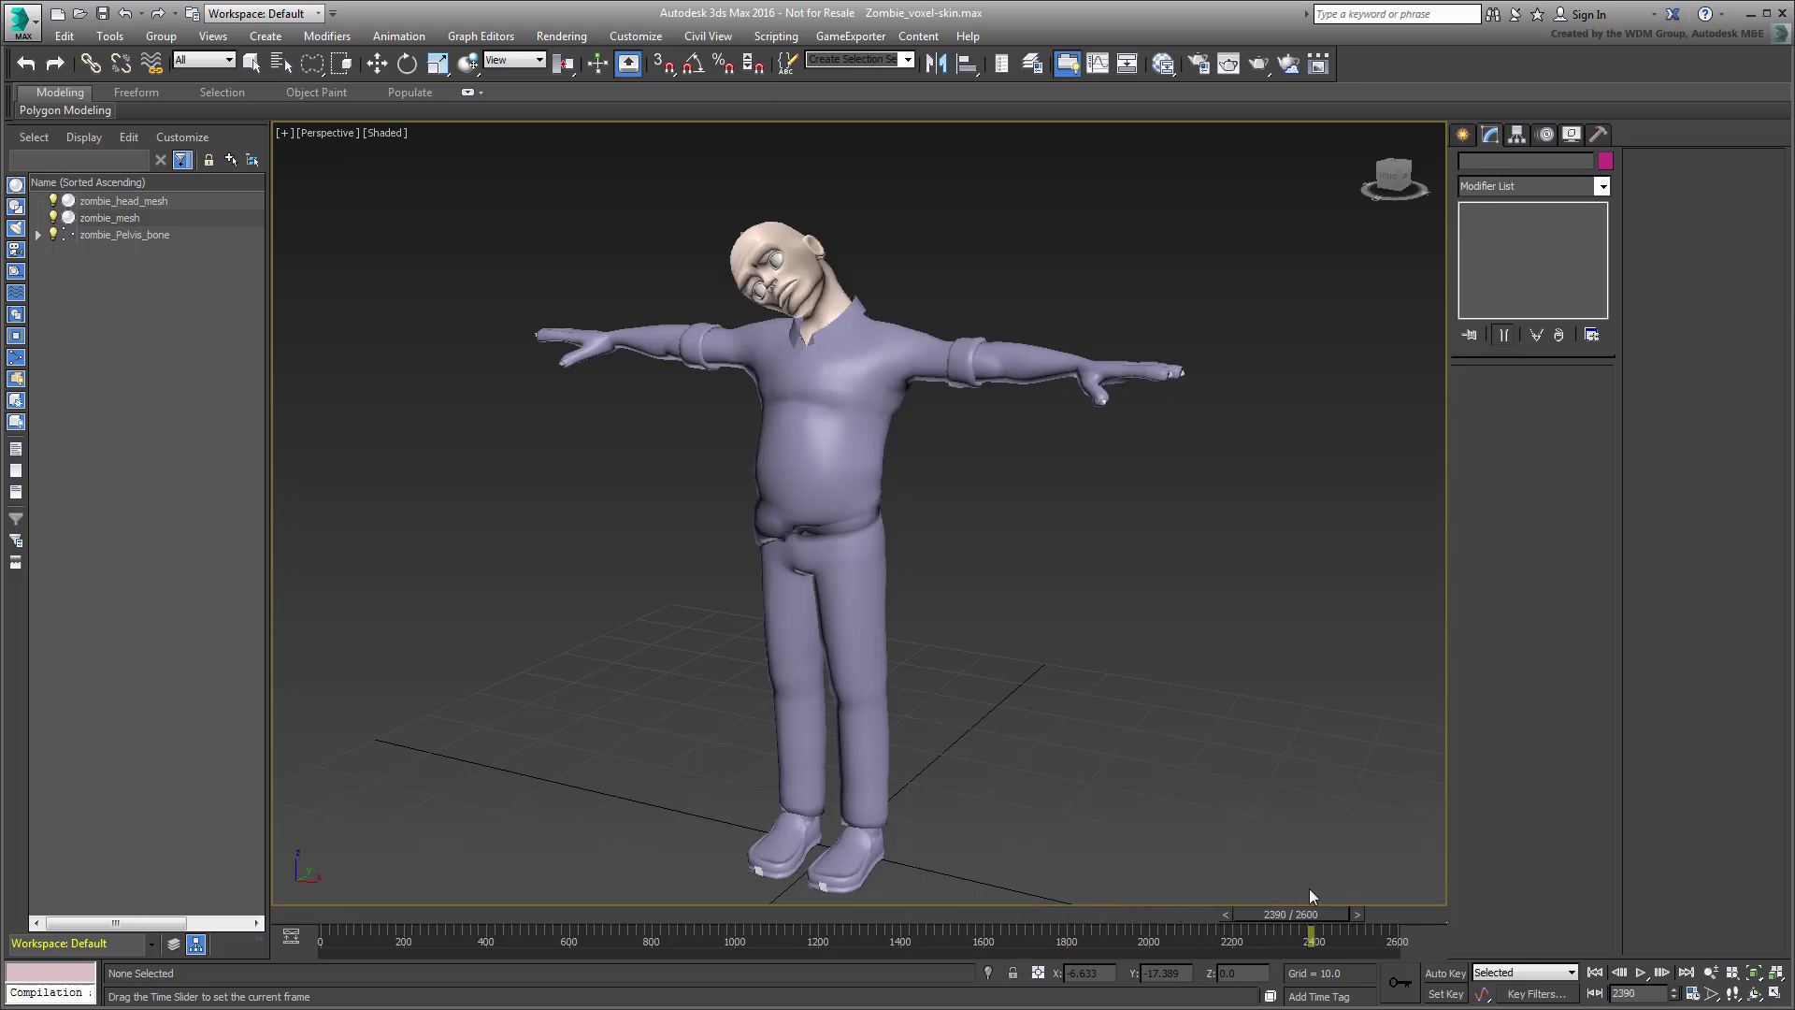